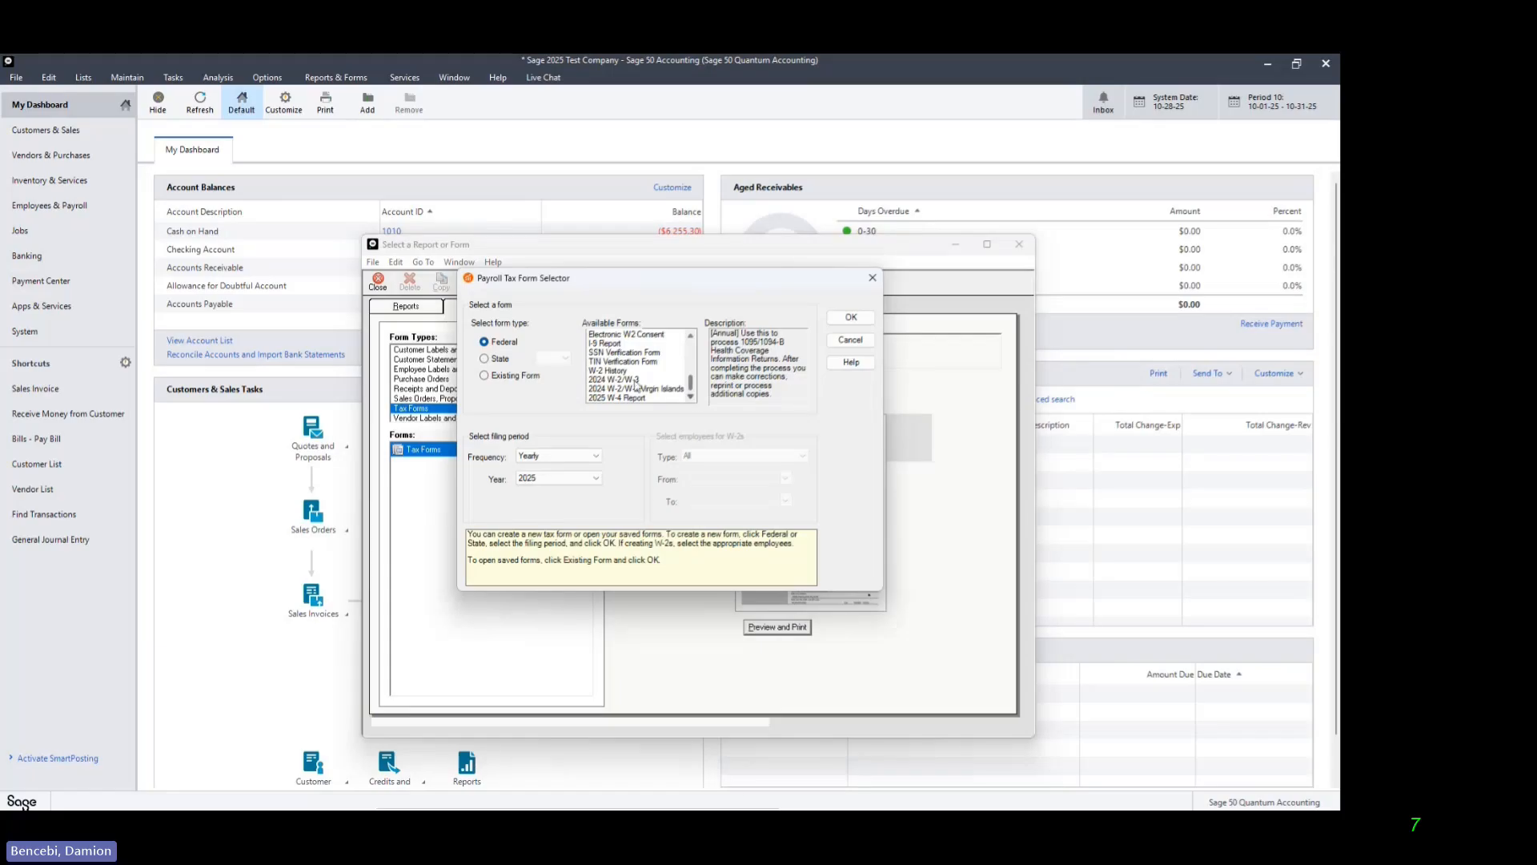
Step: Open the federal 2024 W-2/W-3 form for yearly filing period 2025 and all employees, continuing despite the year mismatch
left_click(634, 381)
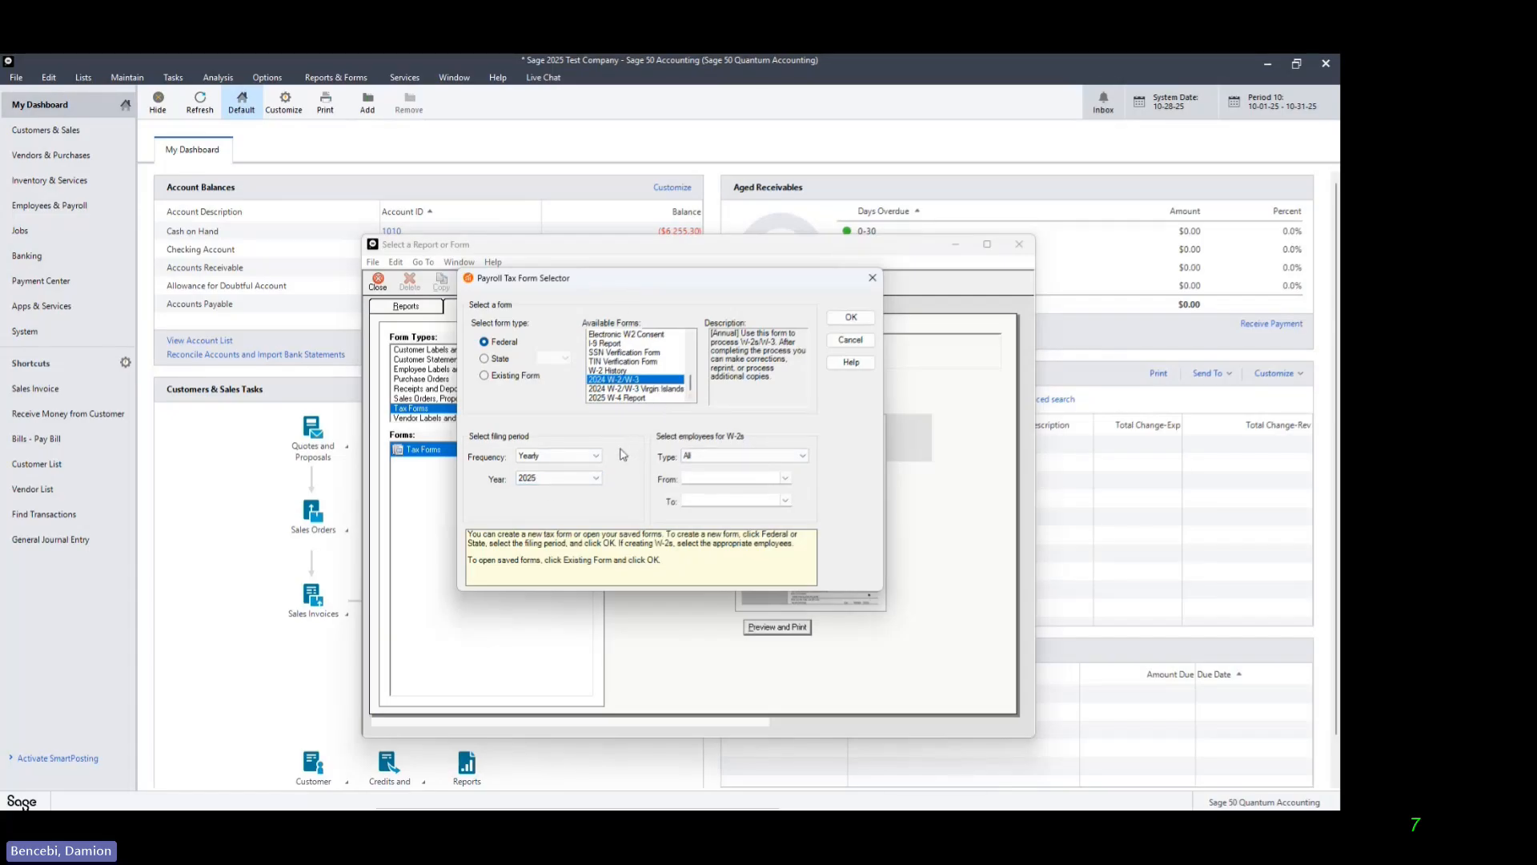
left_click(852, 322)
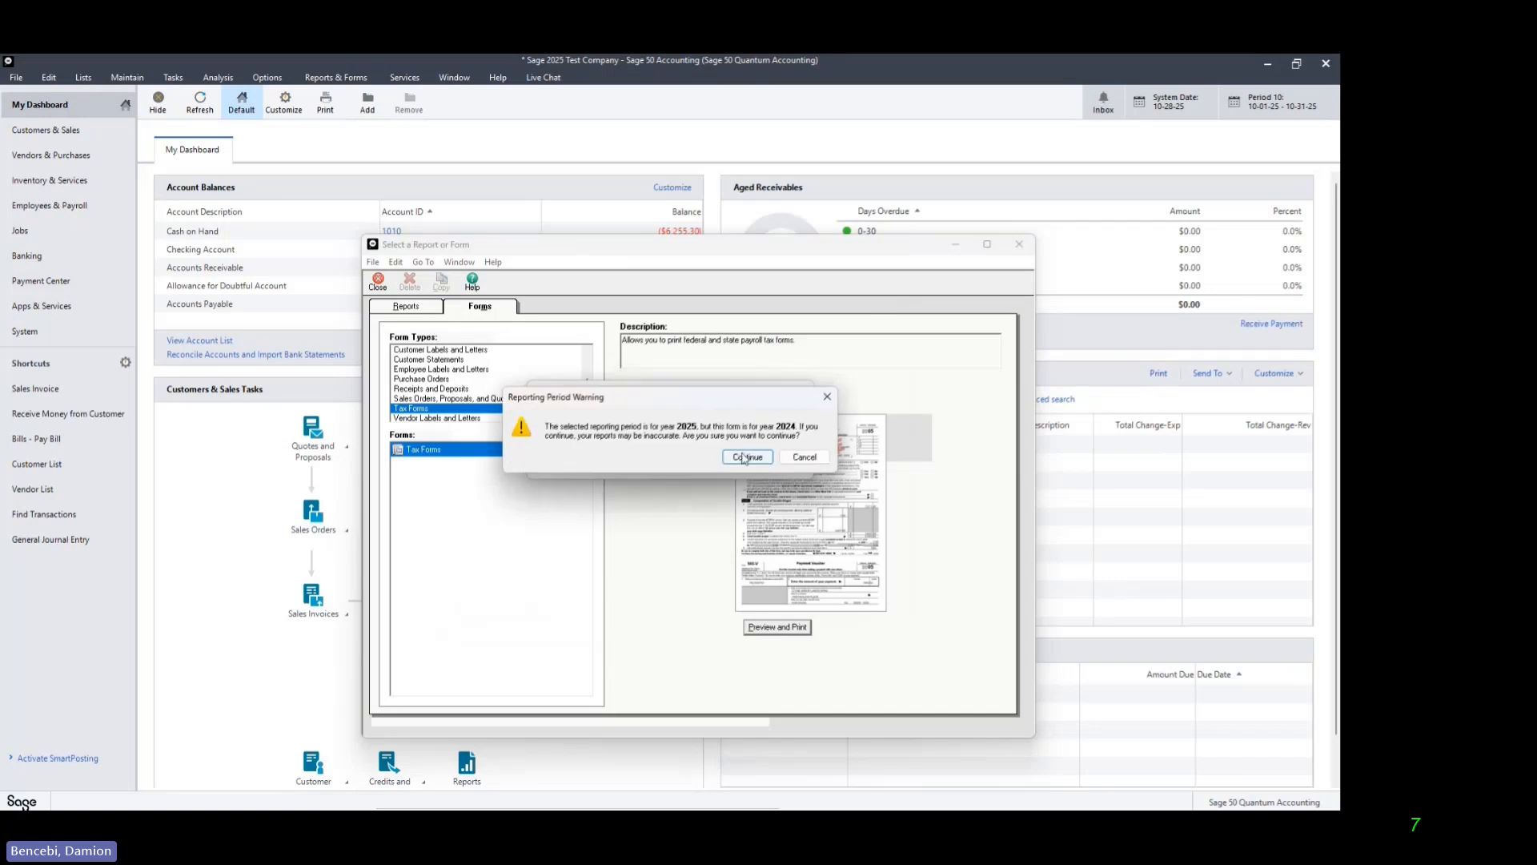
left_click(744, 457)
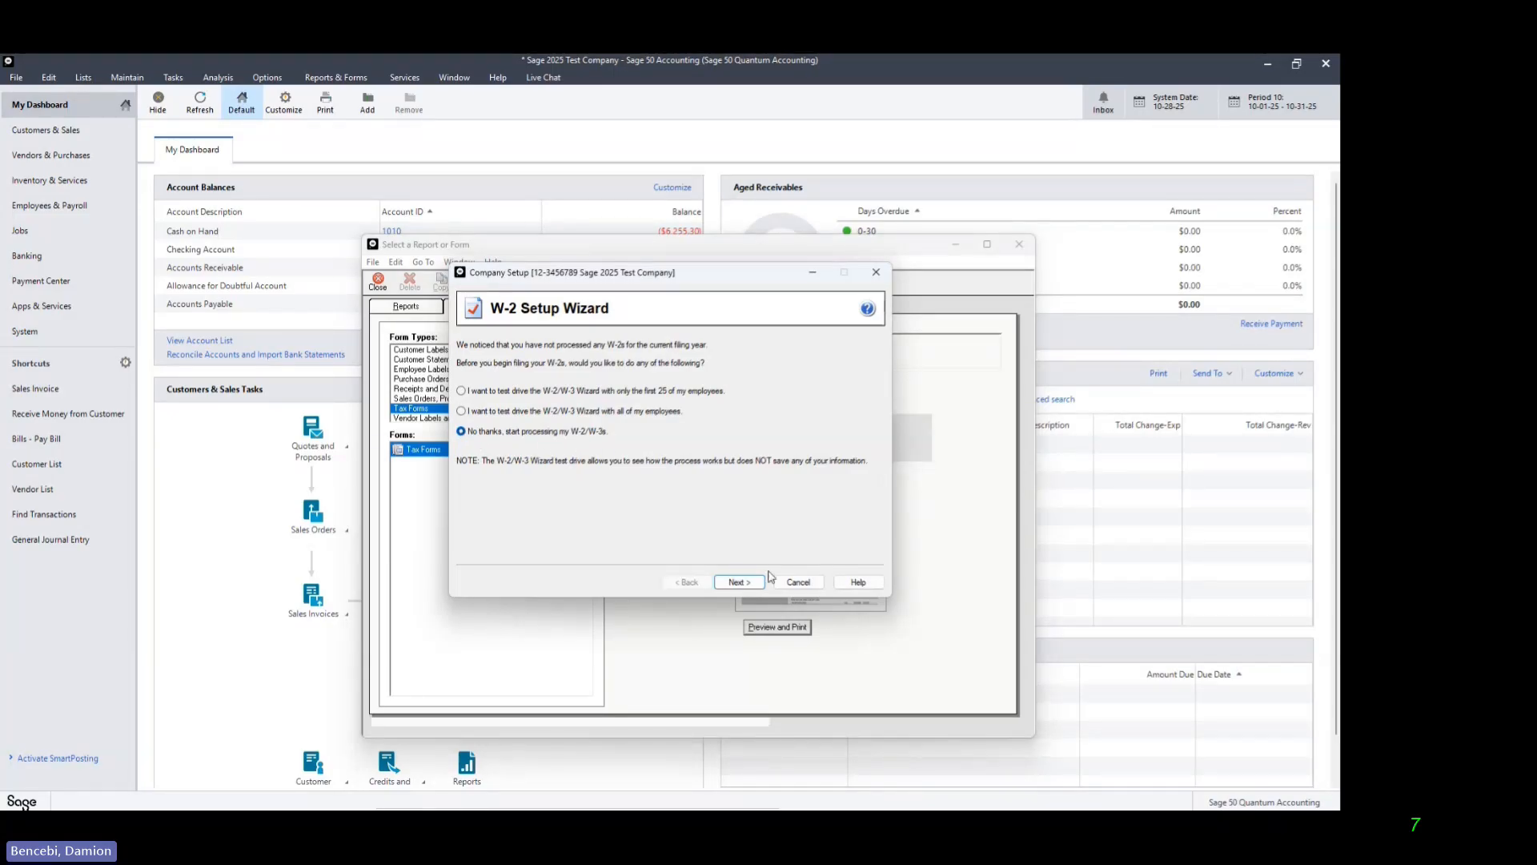
Step: Start actual W-2/W-3 processing without a test drive, accept the company FEIN, and keep the single datafile option
left_click(738, 582)
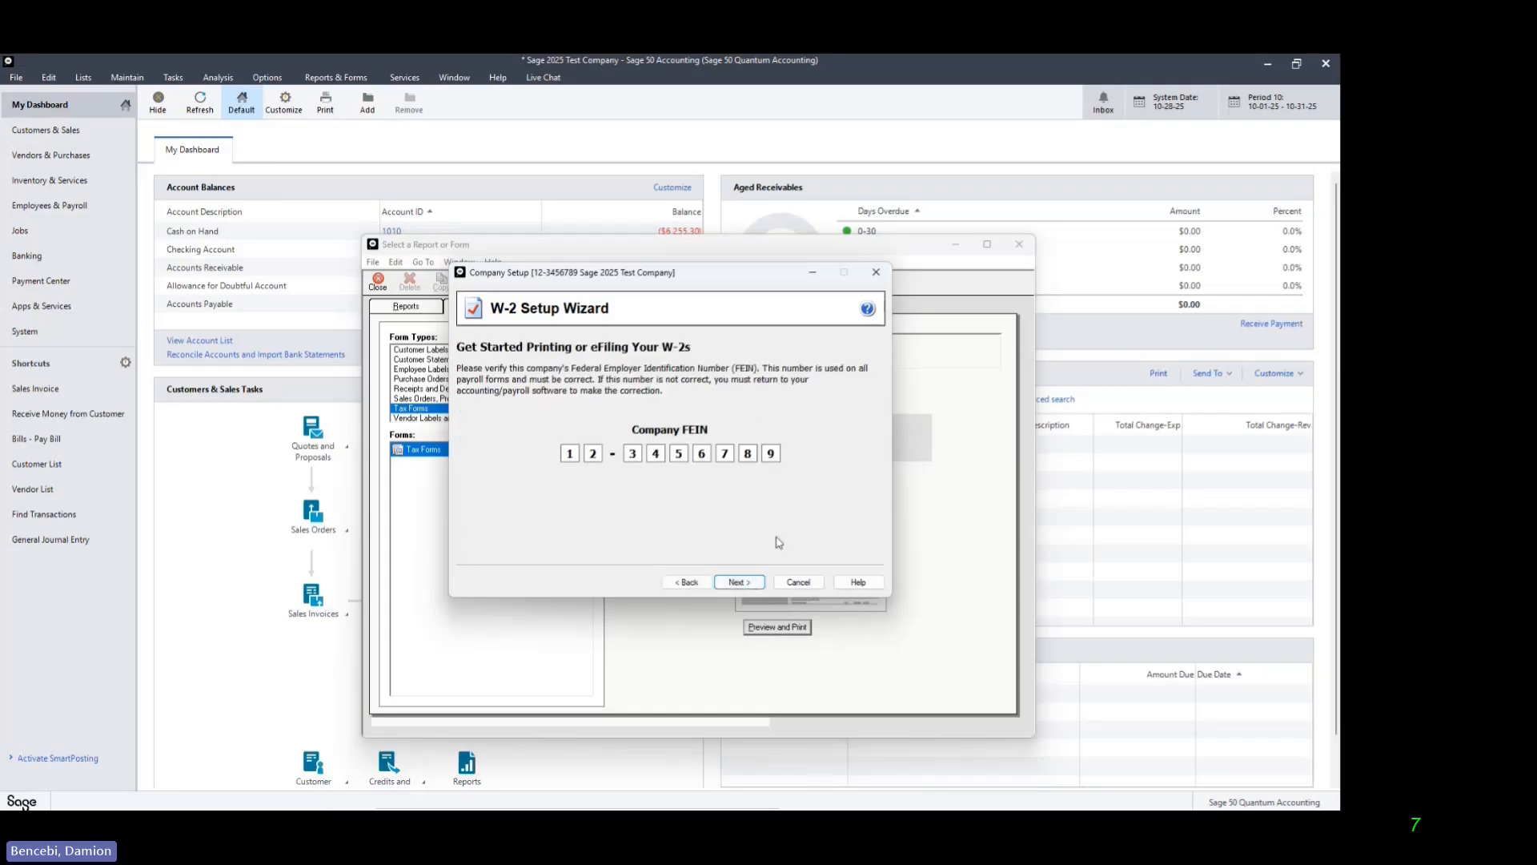
left_click(750, 589)
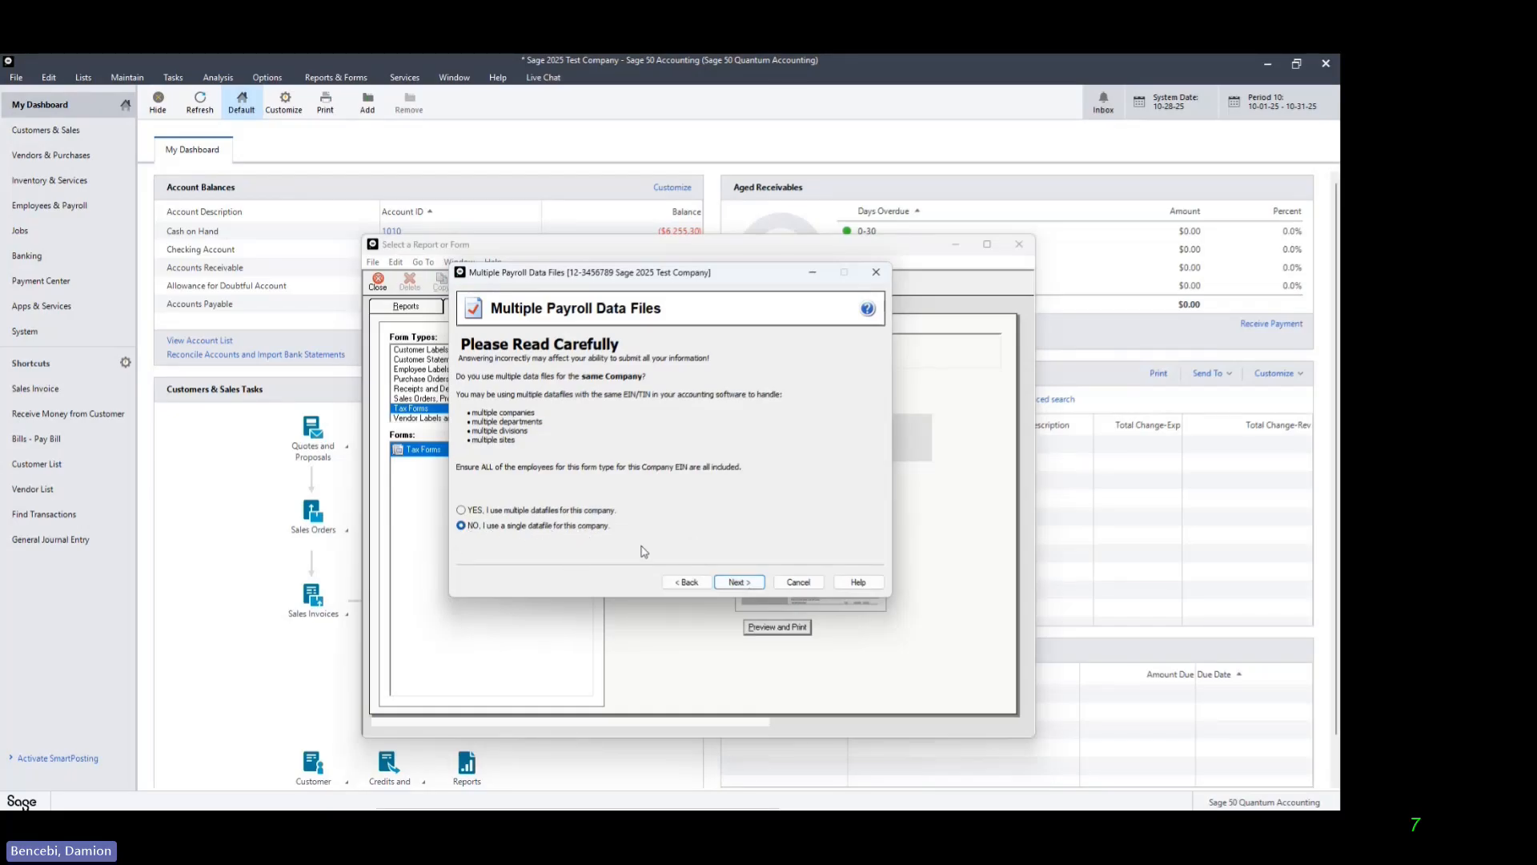
left_click(738, 582)
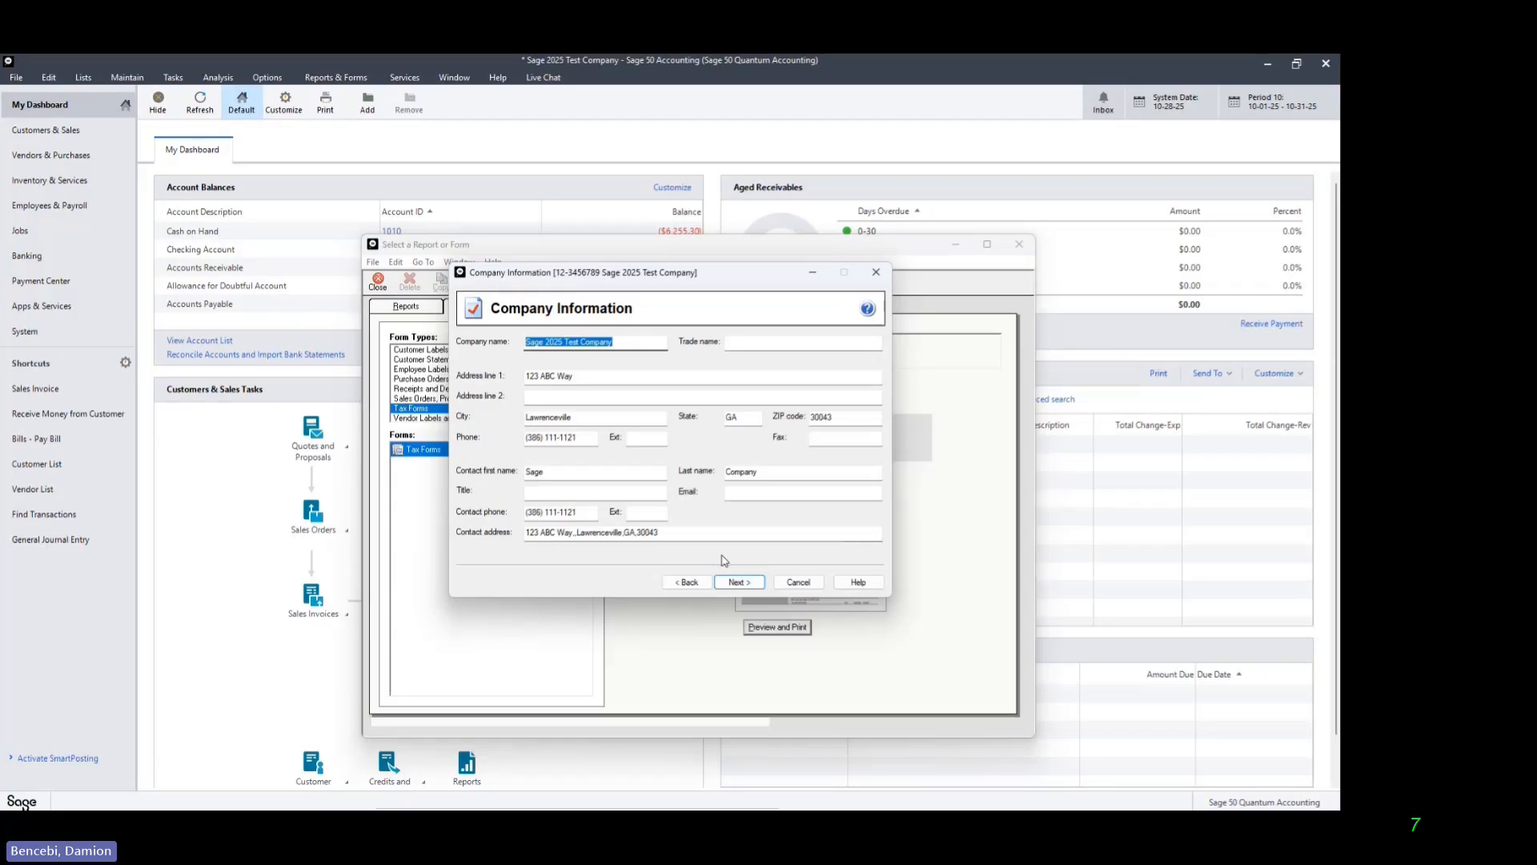
Step: Accept the company information, own-company filer type, and the listed state and special local tax items, acknowledging the ignored-item notice
left_click(739, 585)
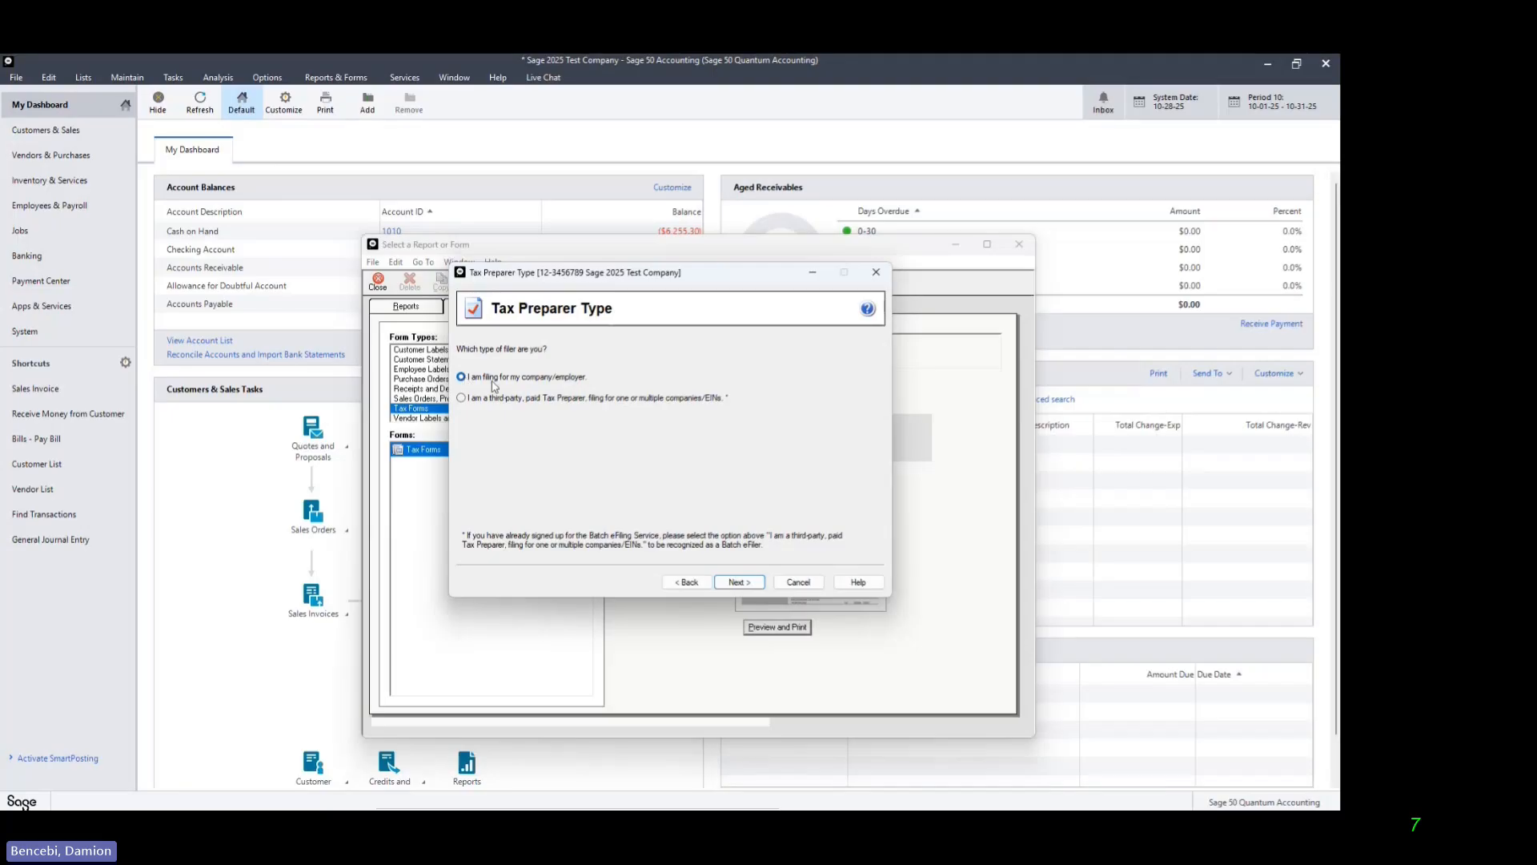
left_click(749, 583)
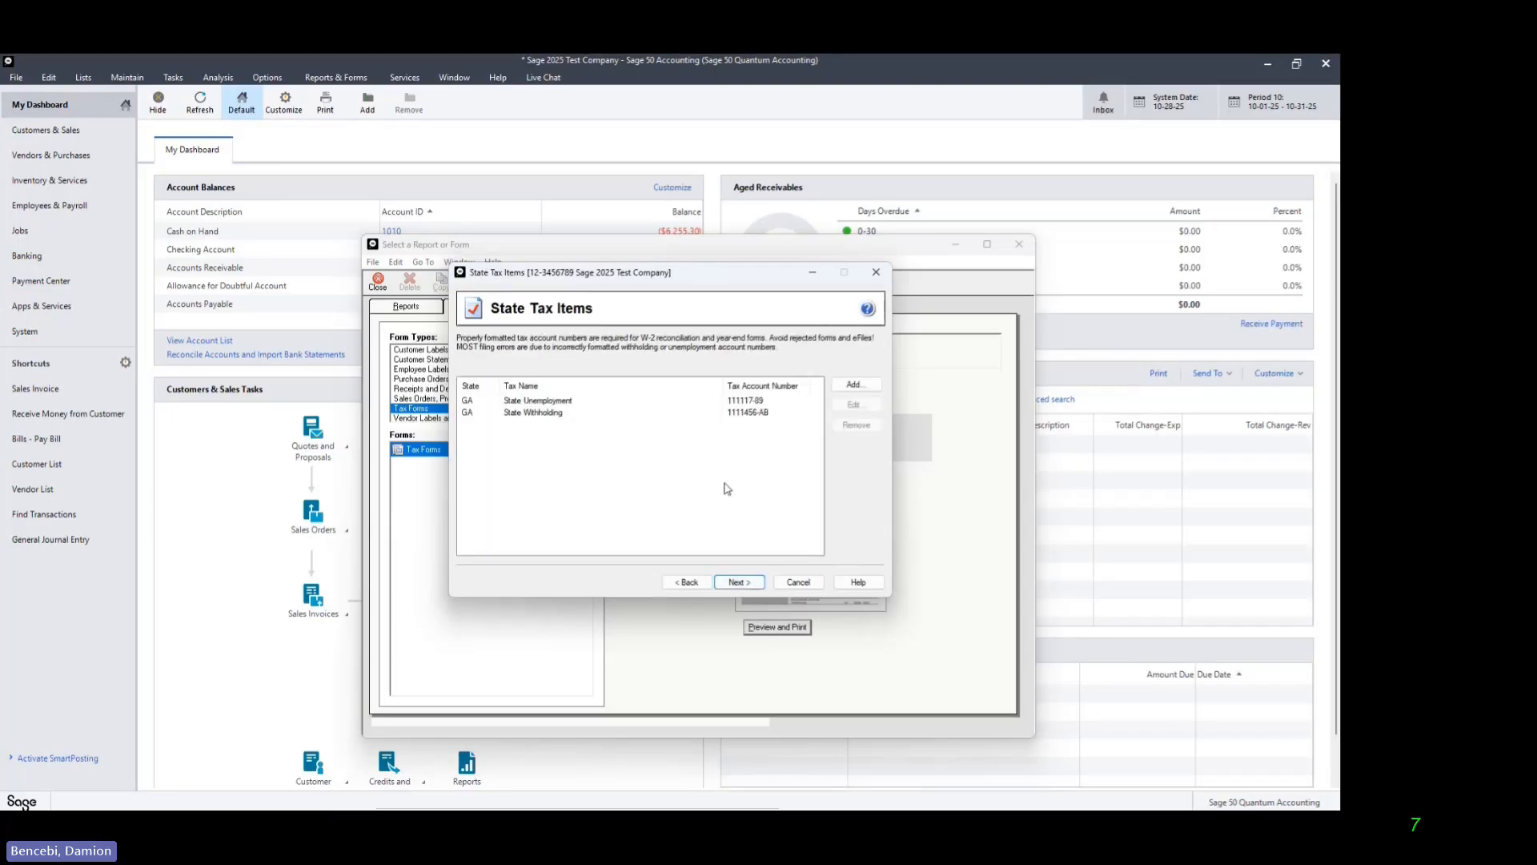
left_click(739, 587)
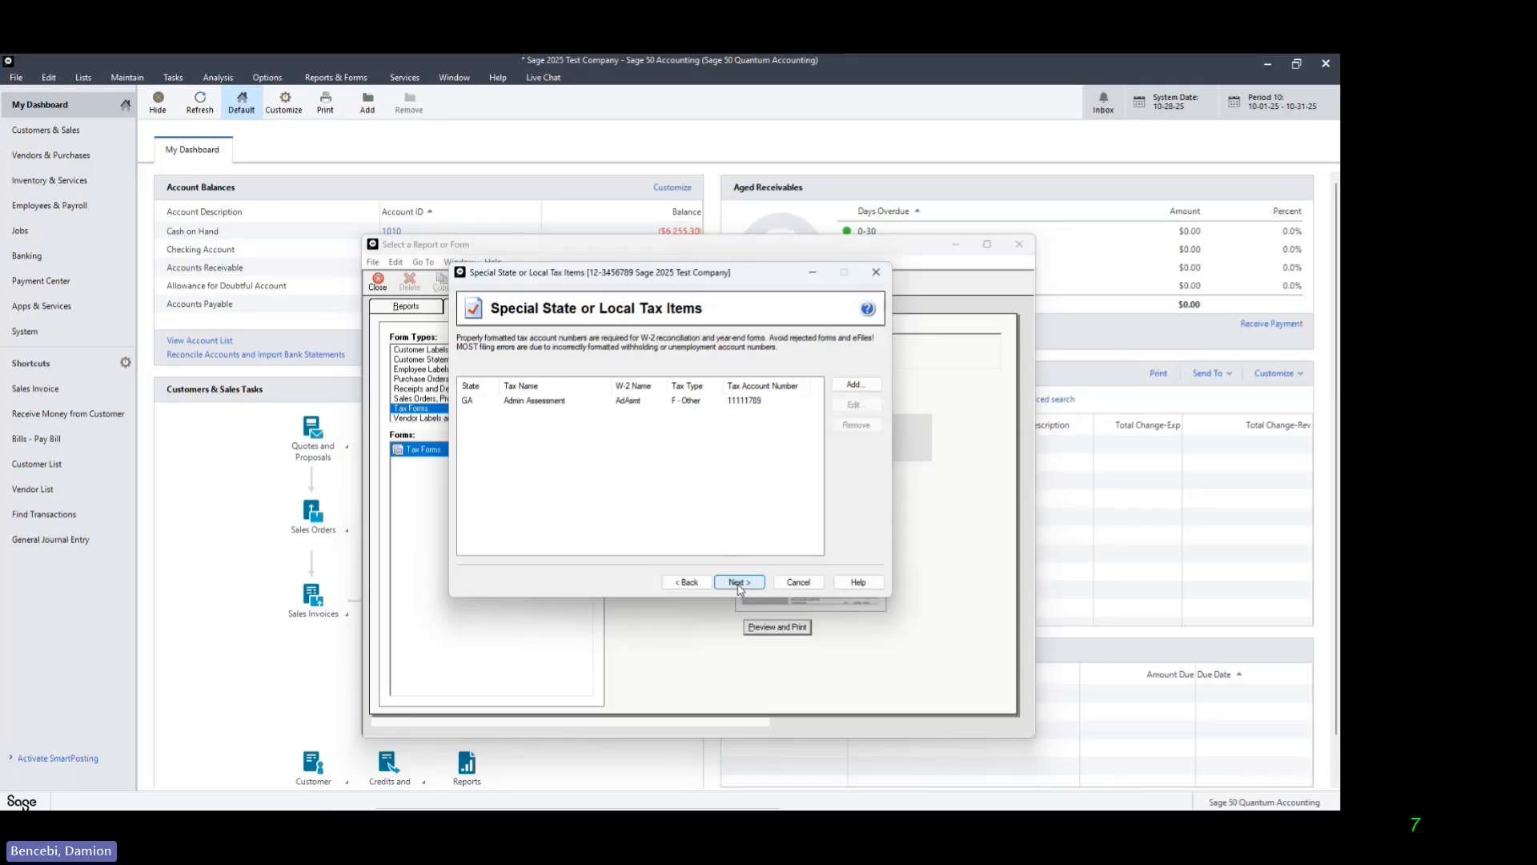
left_click(739, 584)
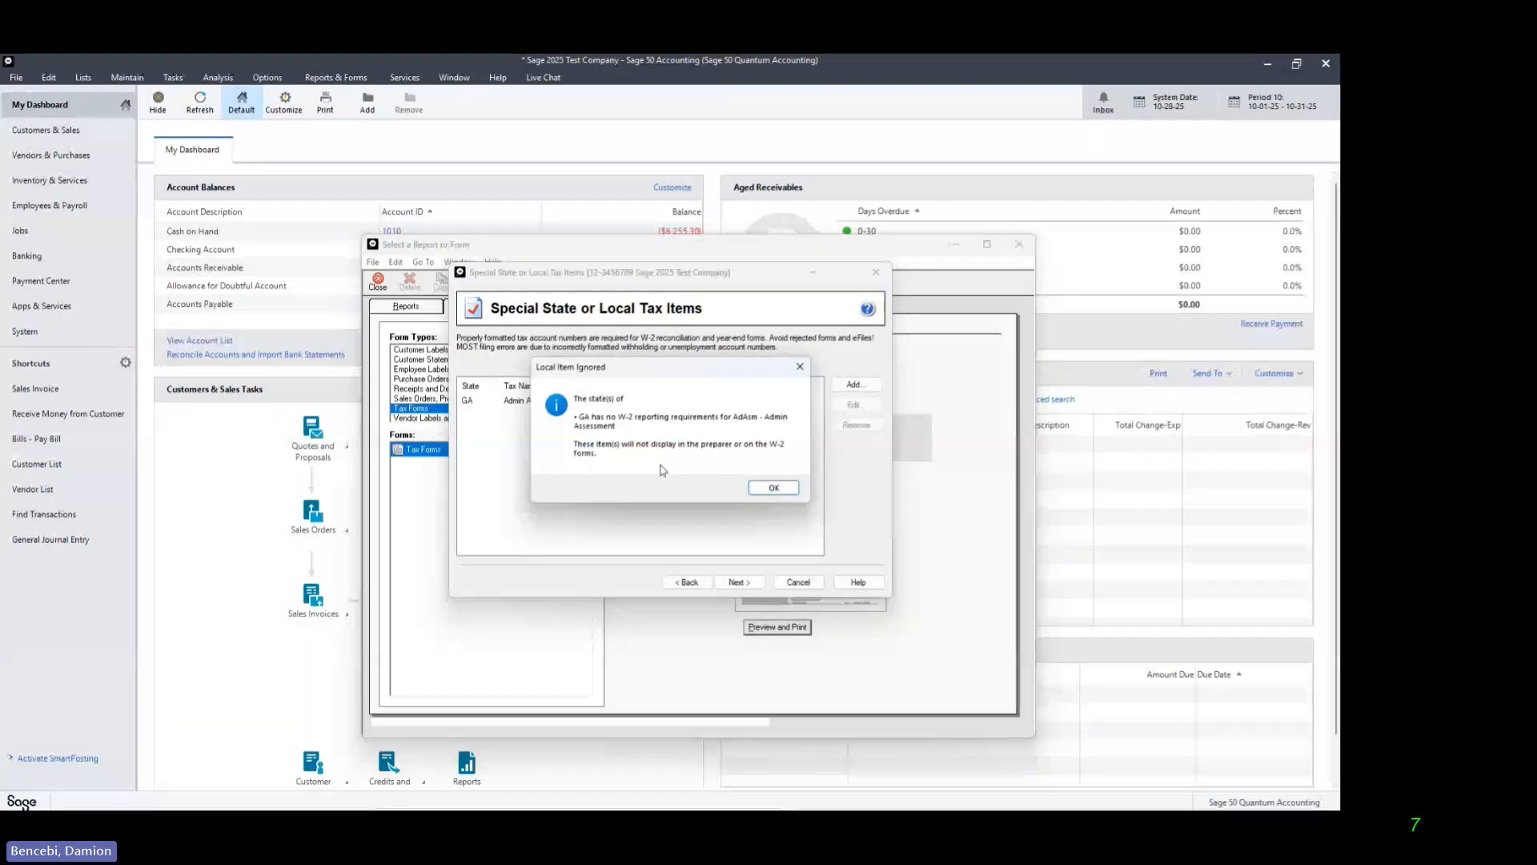
left_click(773, 488)
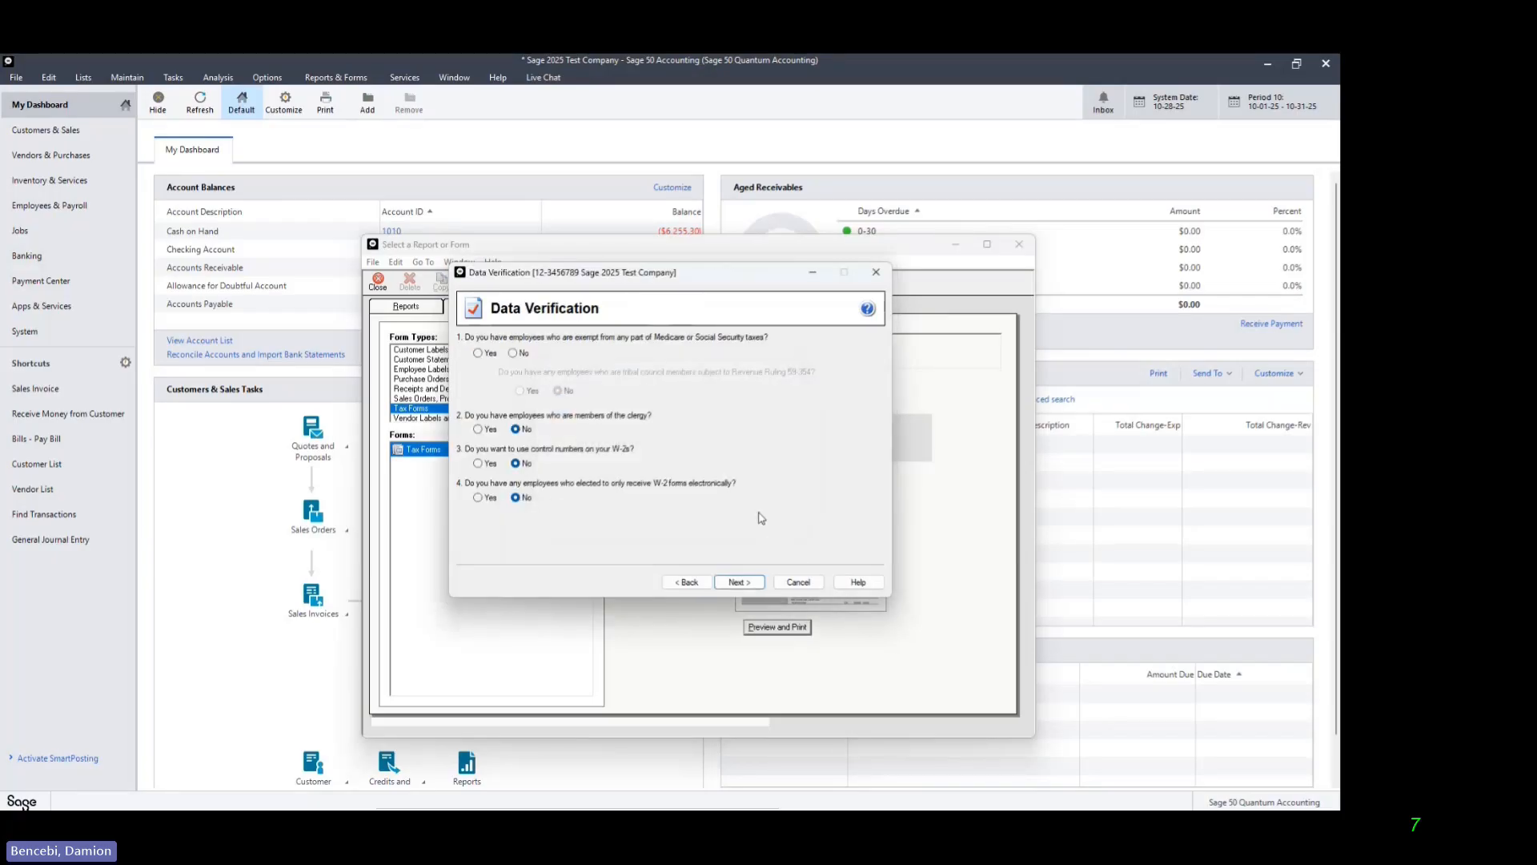
Step: Answer No to the Medicare/Social Security exemption question and set the W-3 payer kind to 941 and employer kind to None apply
left_click(513, 354)
left_click(751, 586)
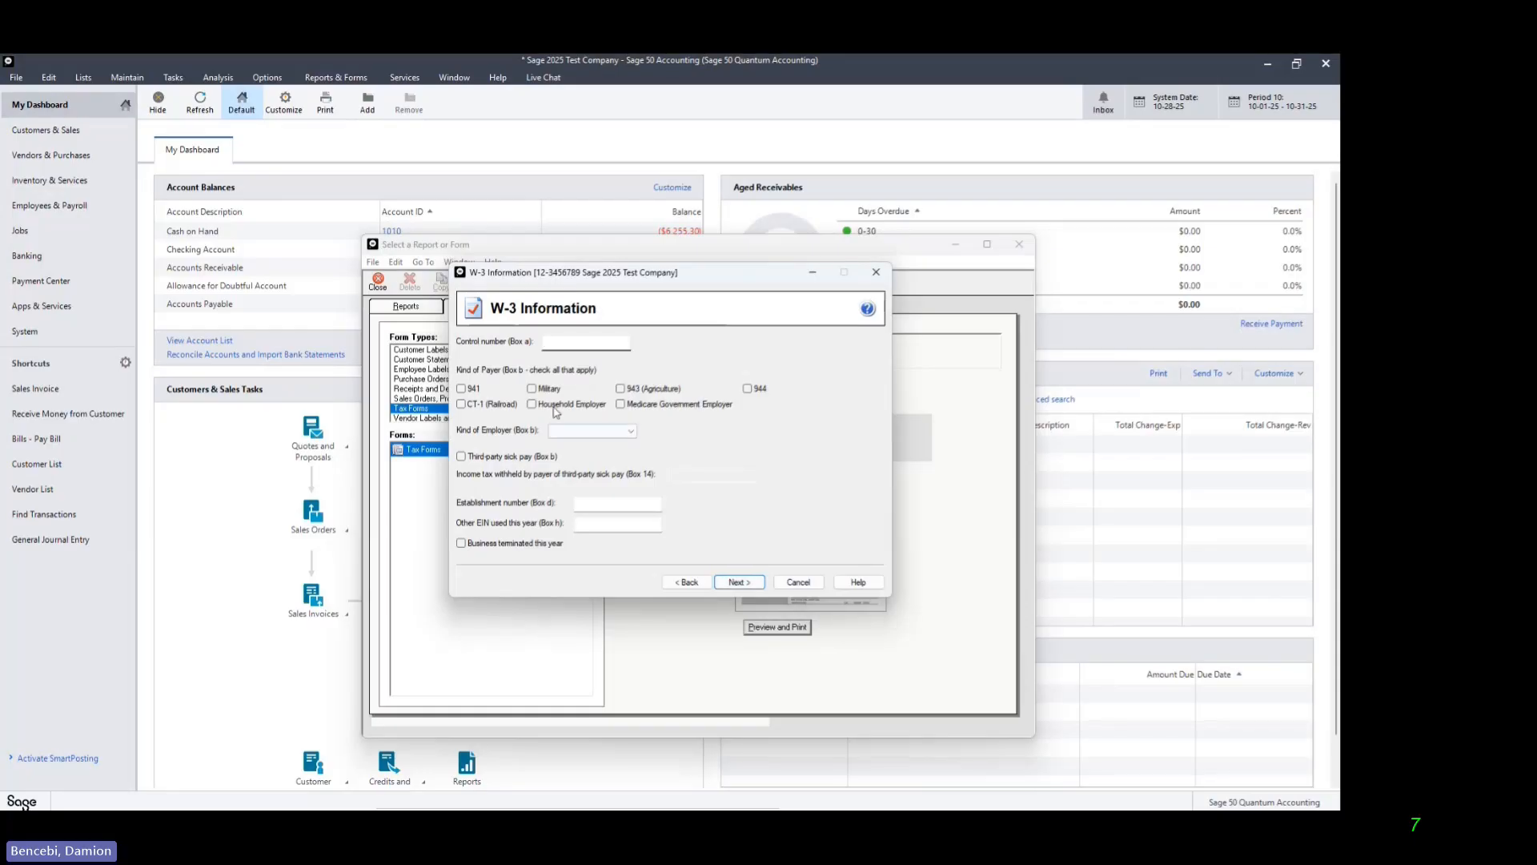
left_click(461, 388)
left_click(631, 433)
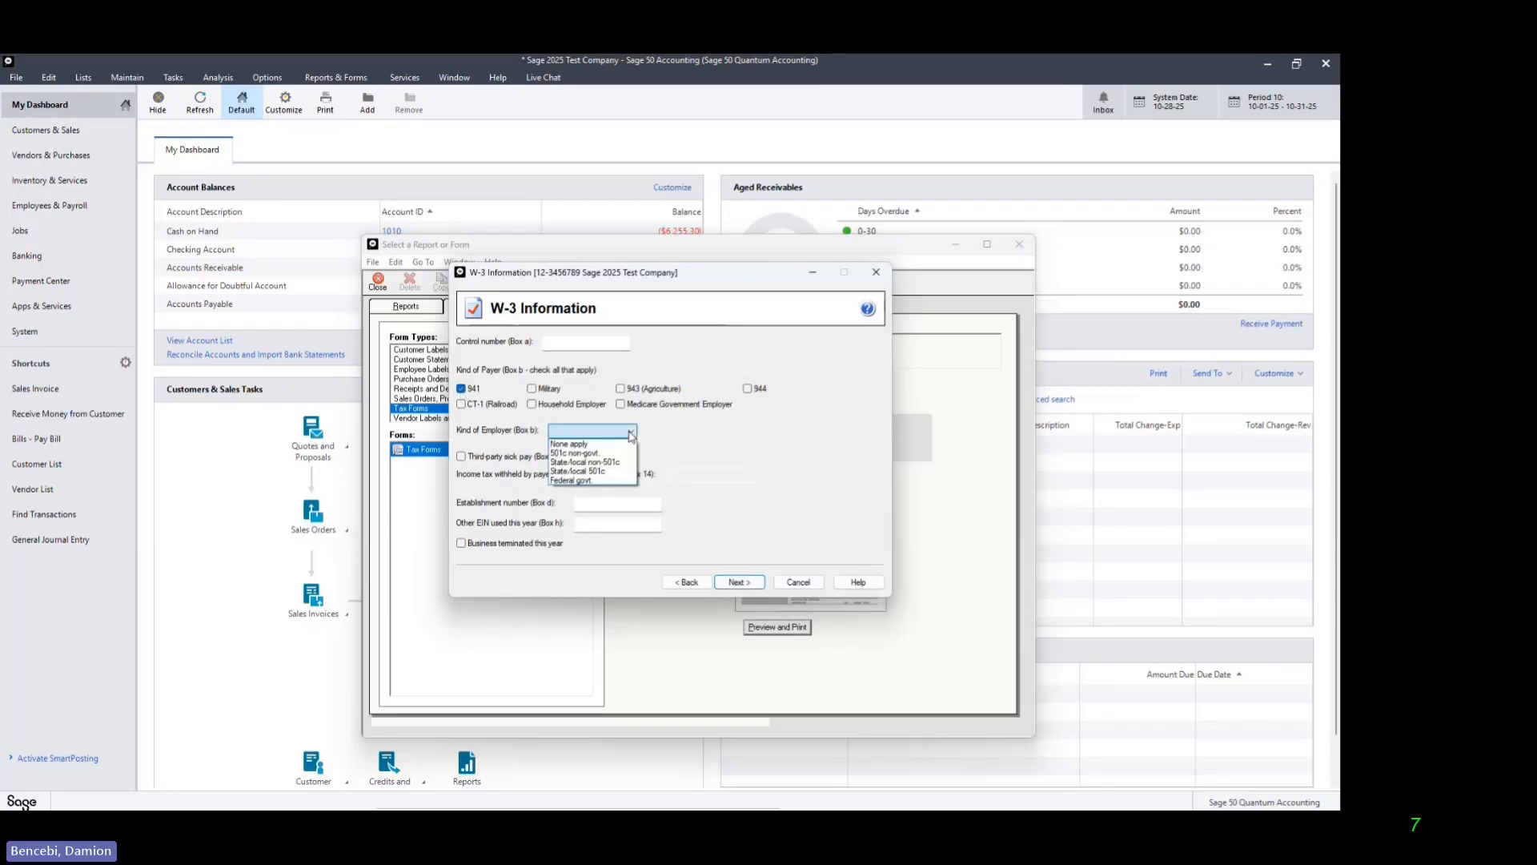
left_click(602, 444)
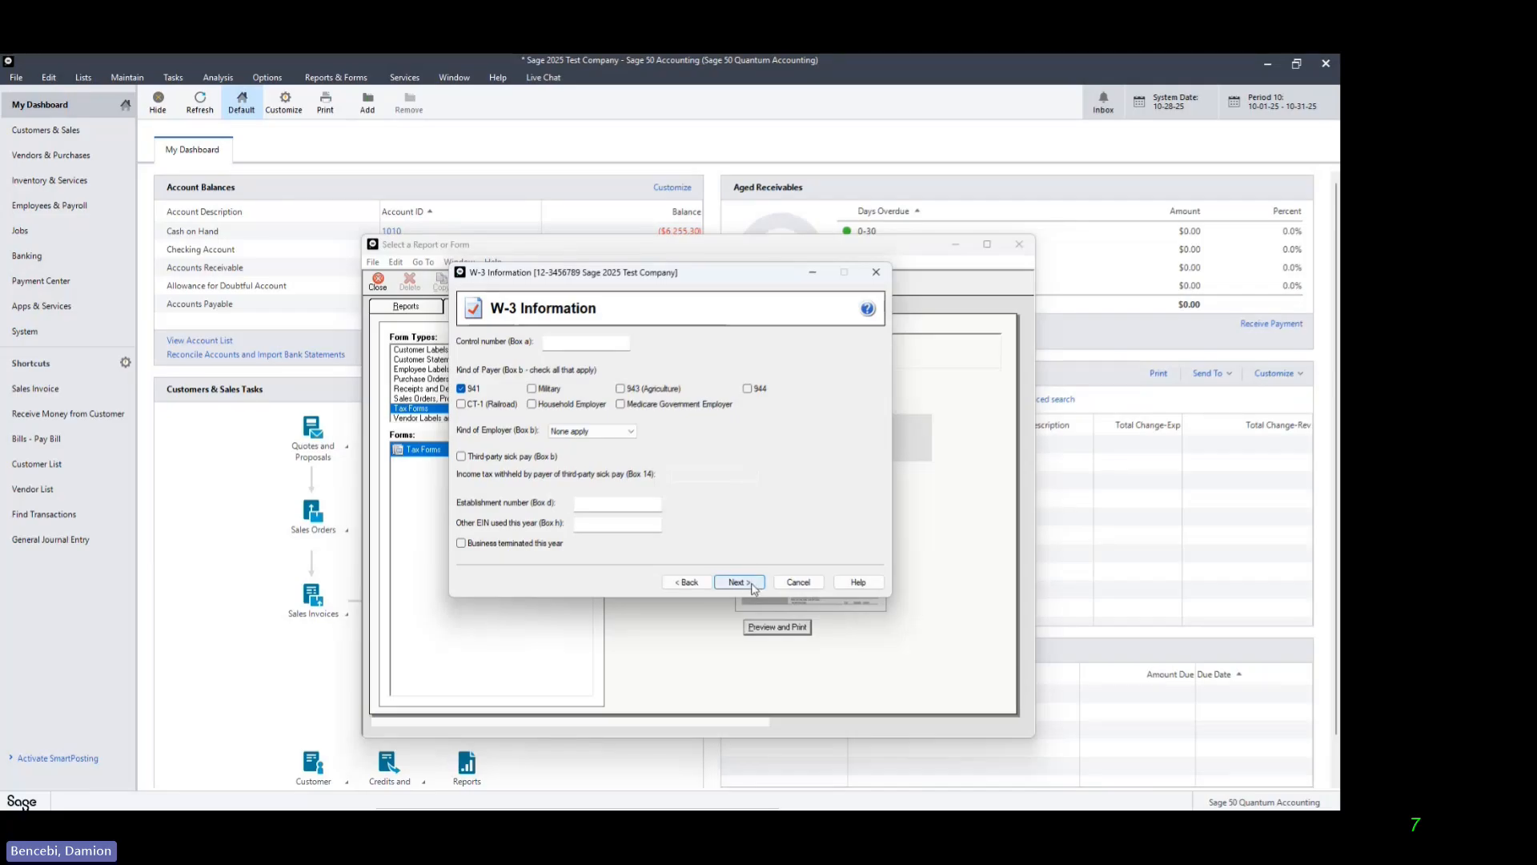
left_click(738, 582)
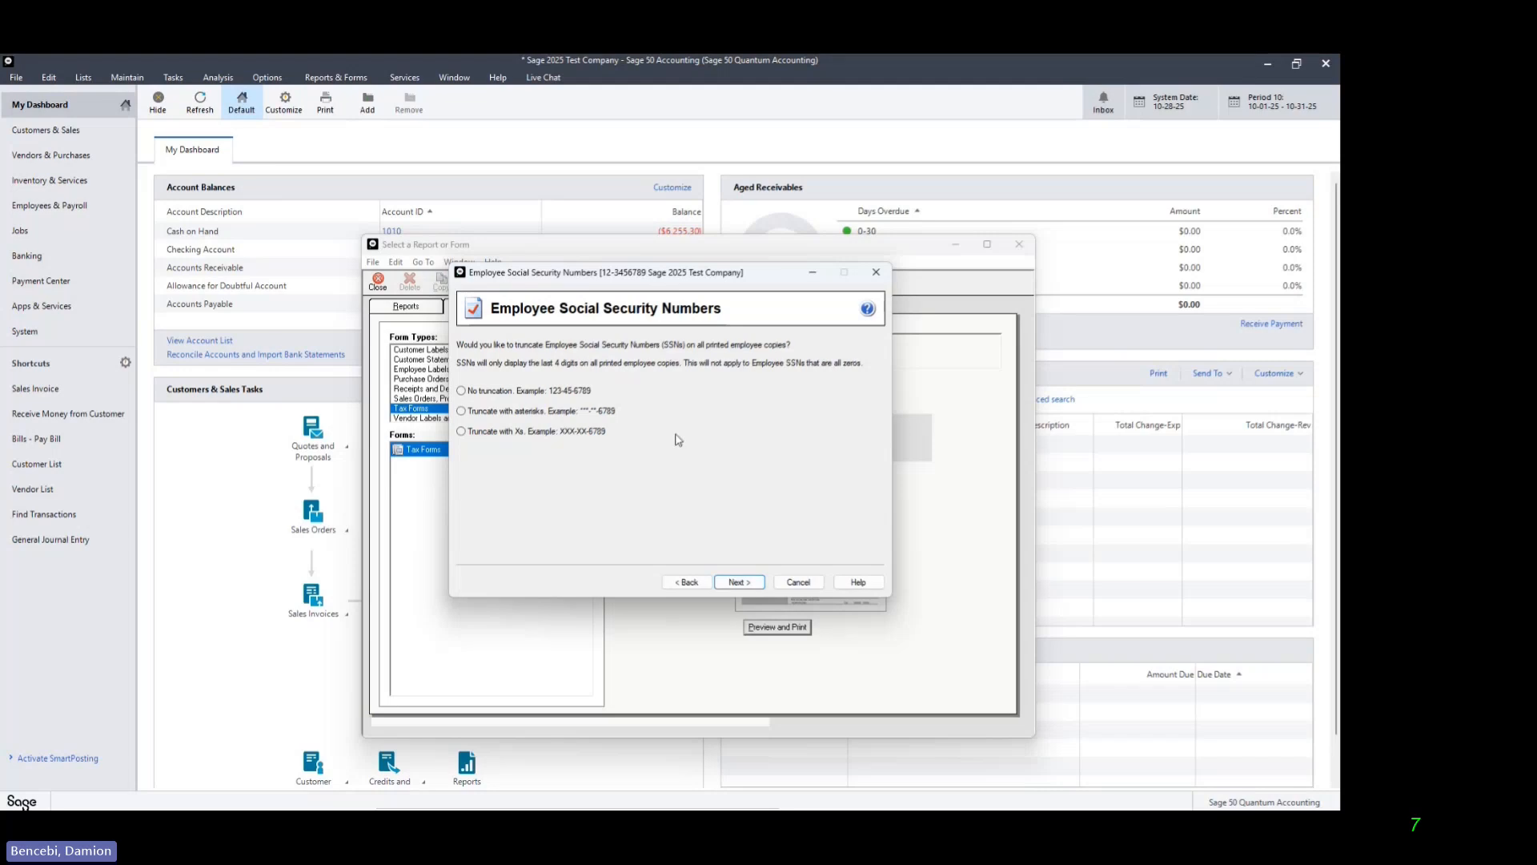
Step: Truncate employee Social Security numbers with Xs on printed copies and continue into the employee detail grid
left_click(462, 433)
left_click(752, 587)
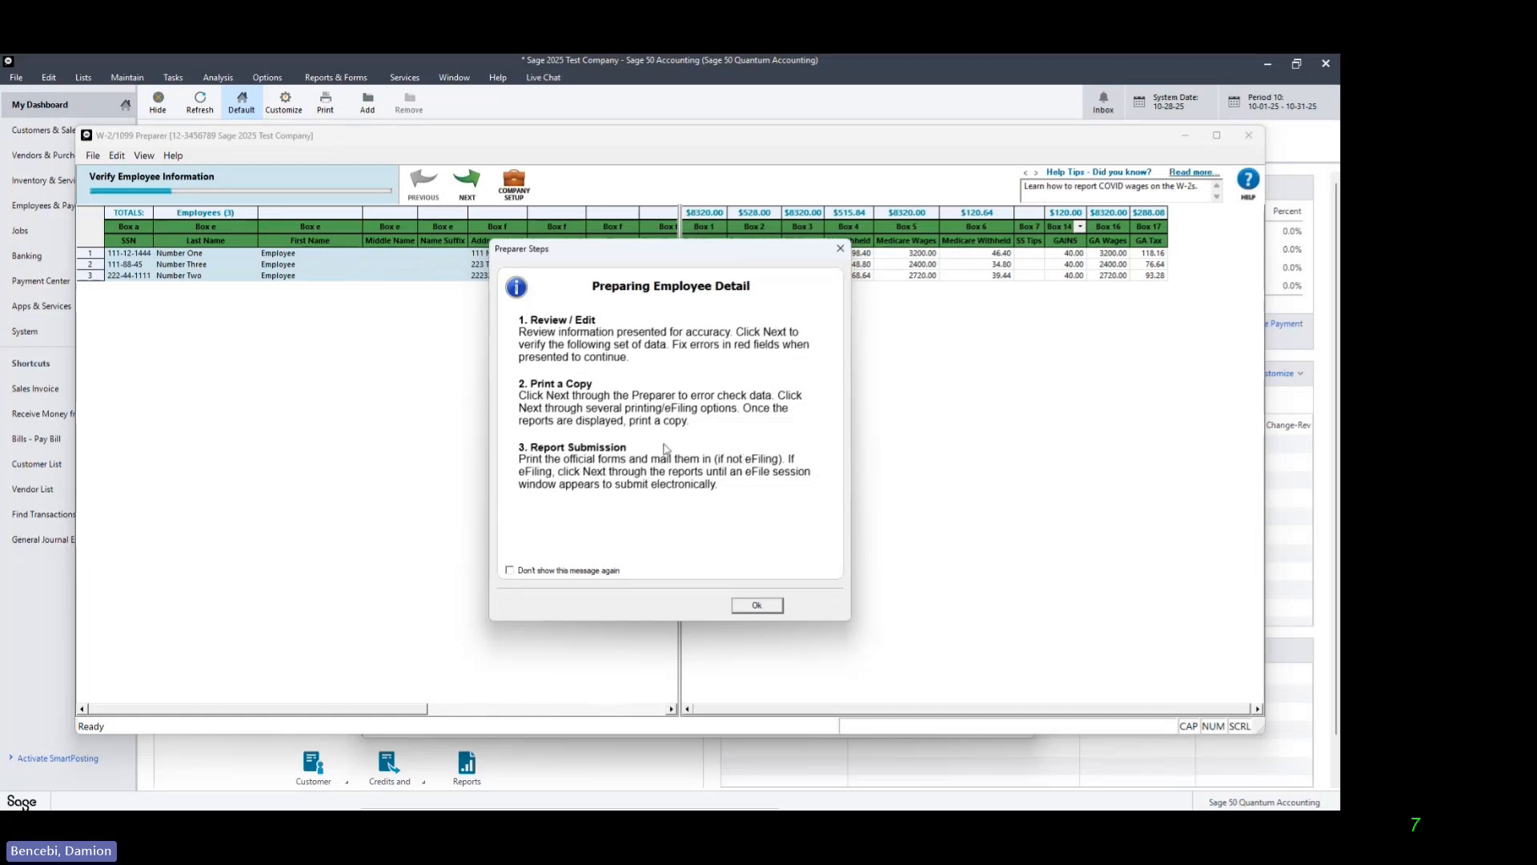
left_click(756, 606)
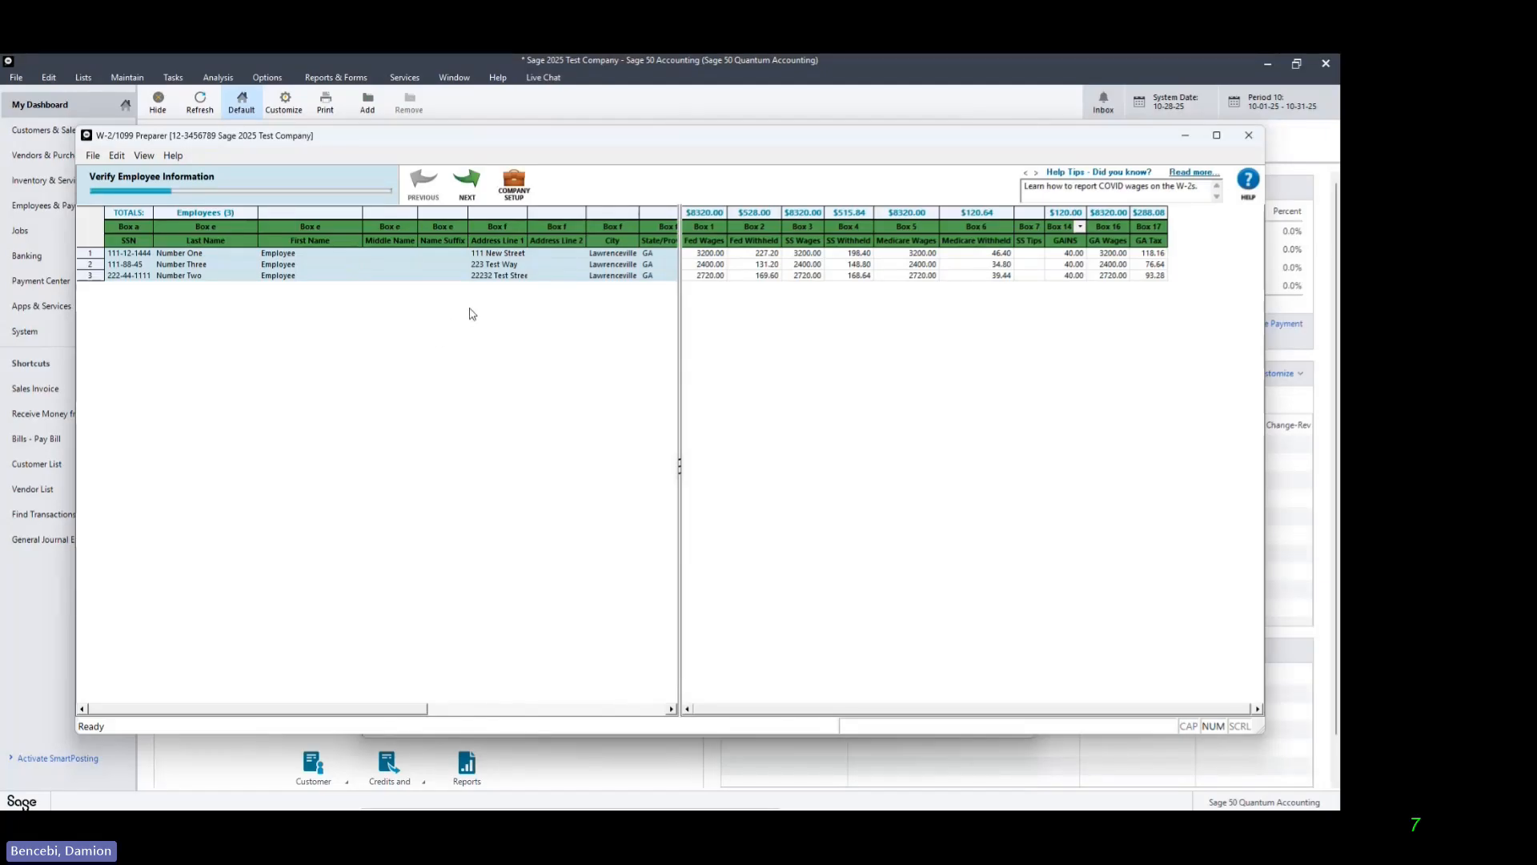
Step: Run the employee information check and complete the flagged Social Security number in row 2
left_click(475, 186)
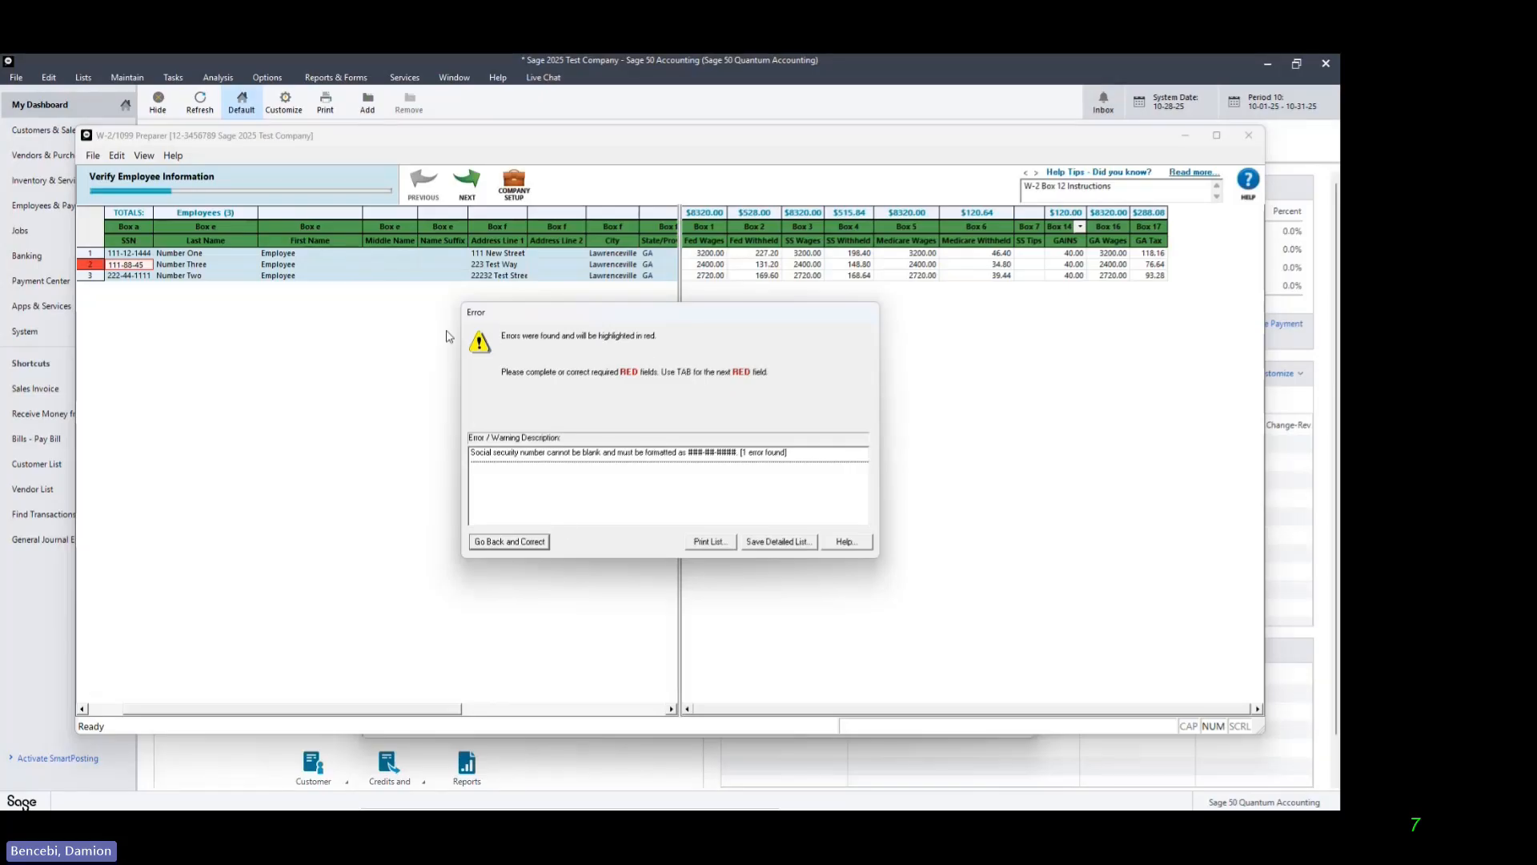
left_click(532, 550)
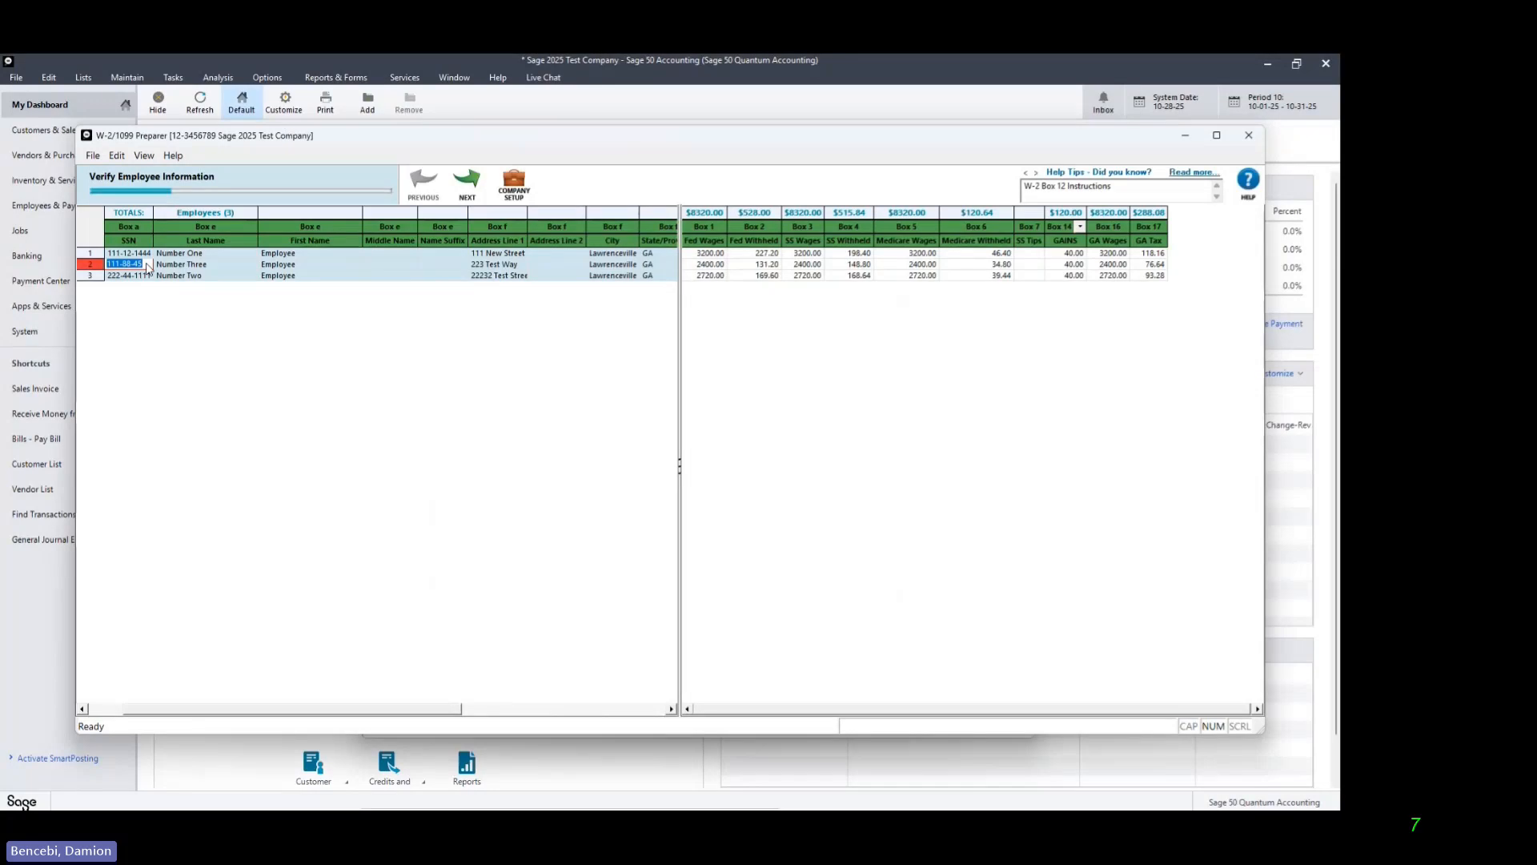
left_click(147, 268)
key("Return")
Step: Advance through the employee, additional, federal, state and unassigned-column verification stages and agree to the final review notice
left_click(471, 189)
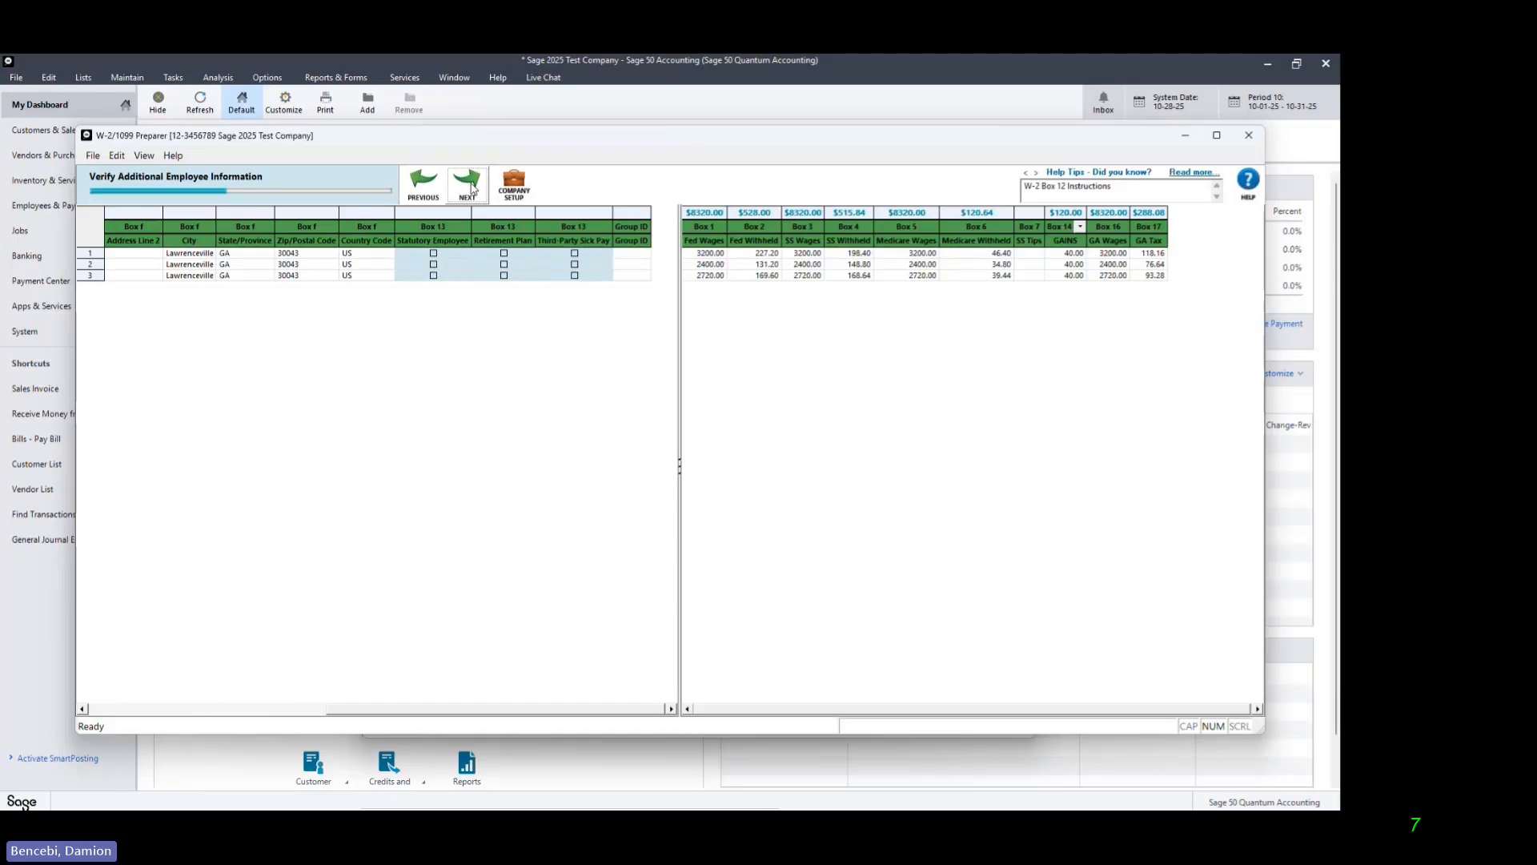
left_click(472, 189)
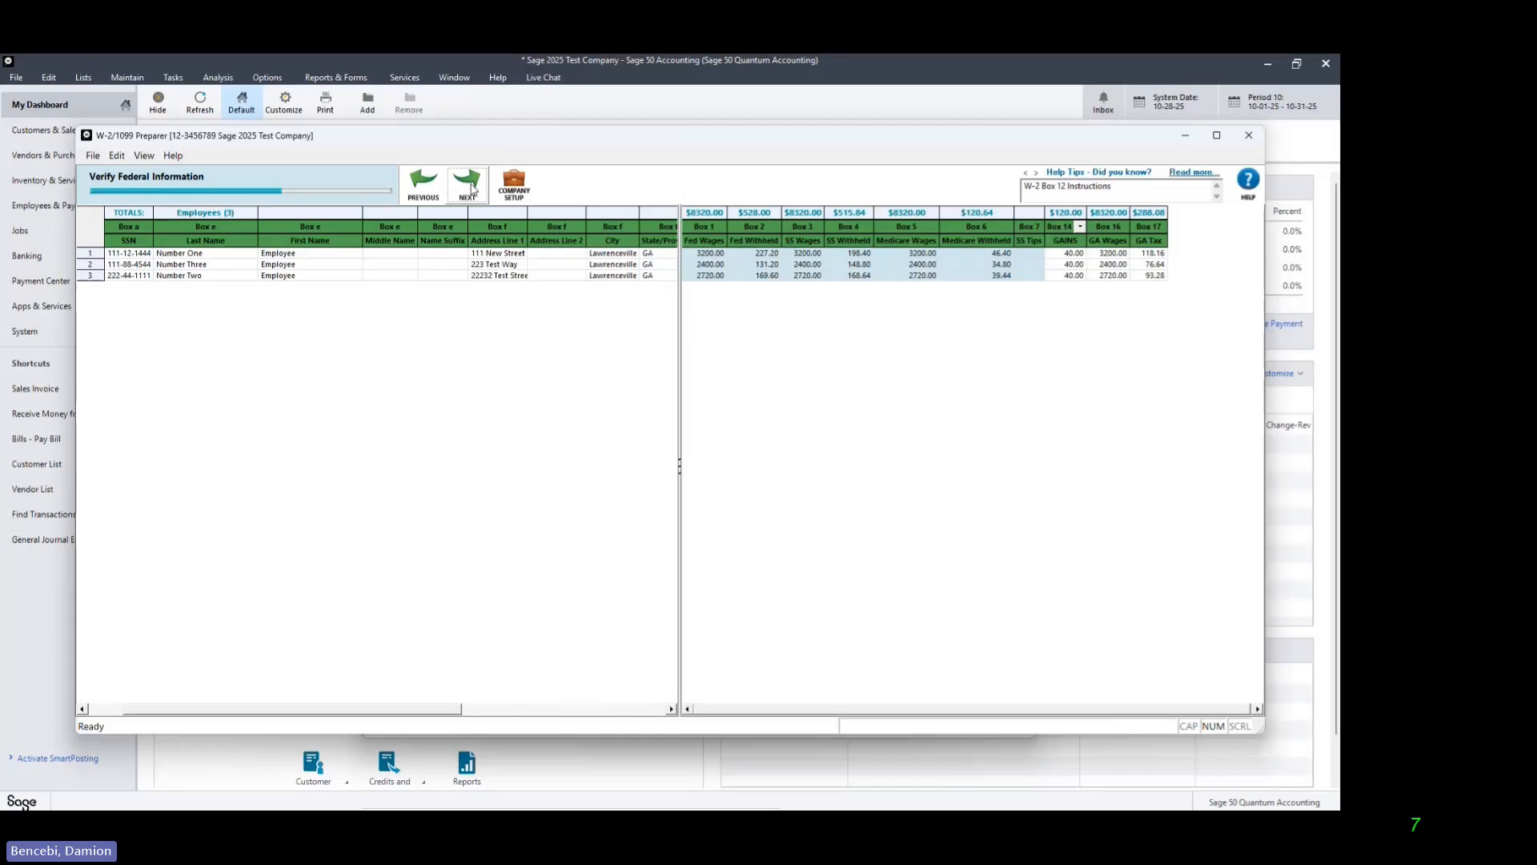
left_click(472, 189)
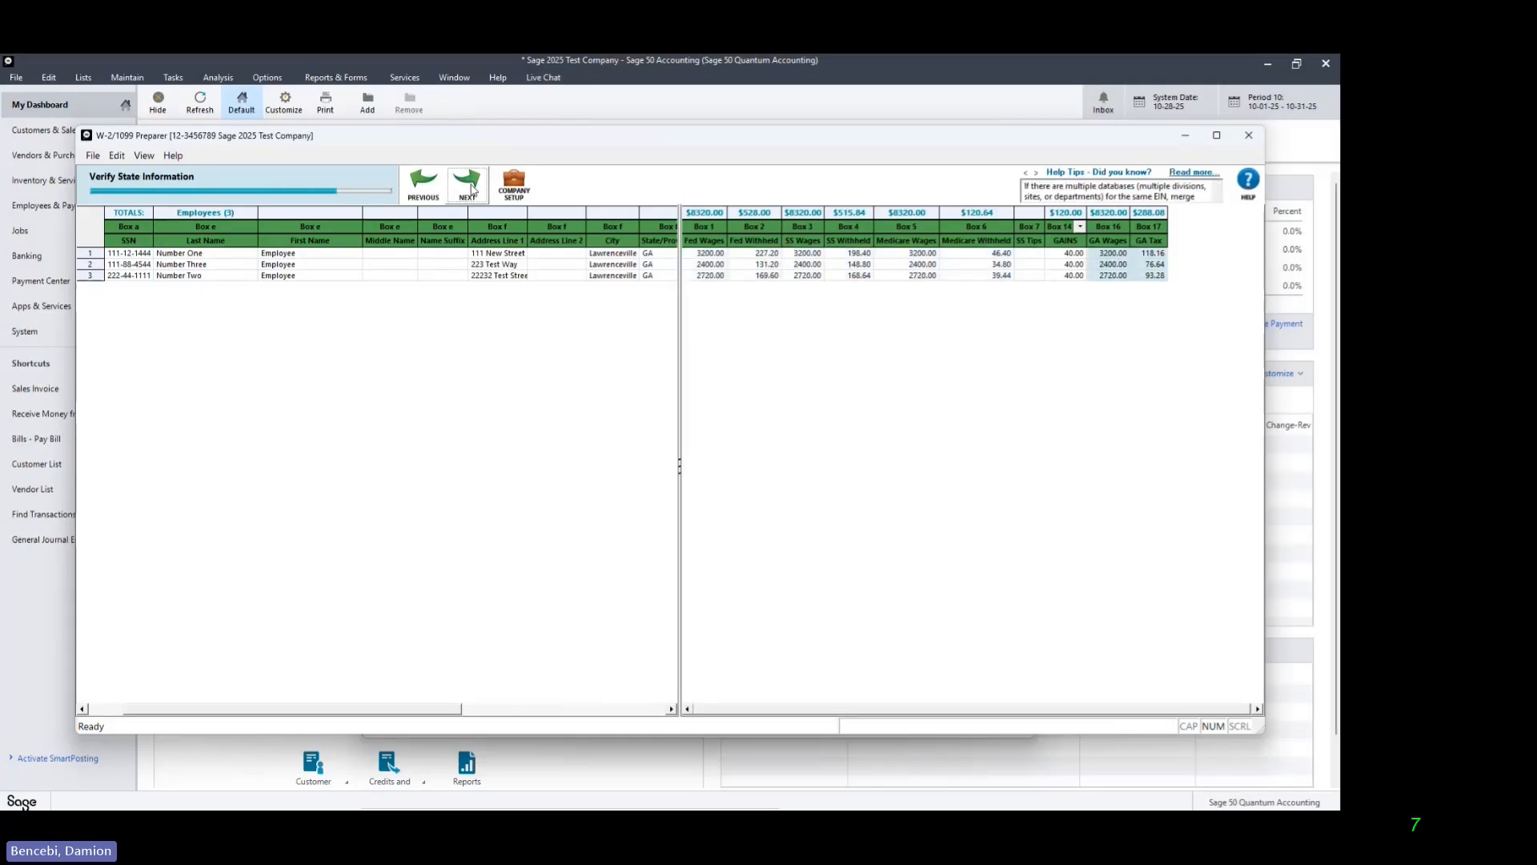
left_click(473, 189)
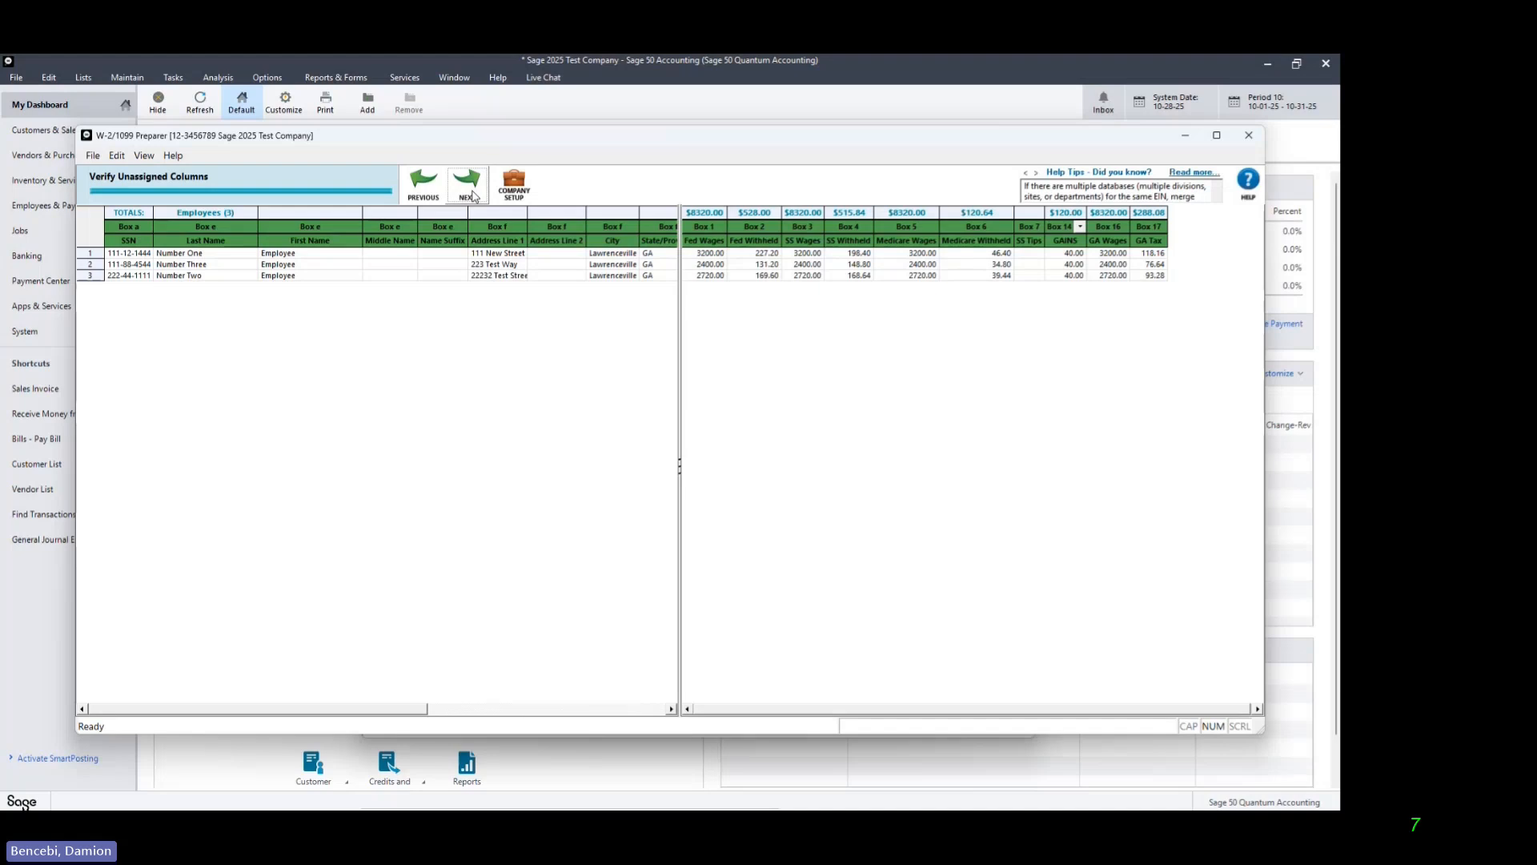
left_click(471, 192)
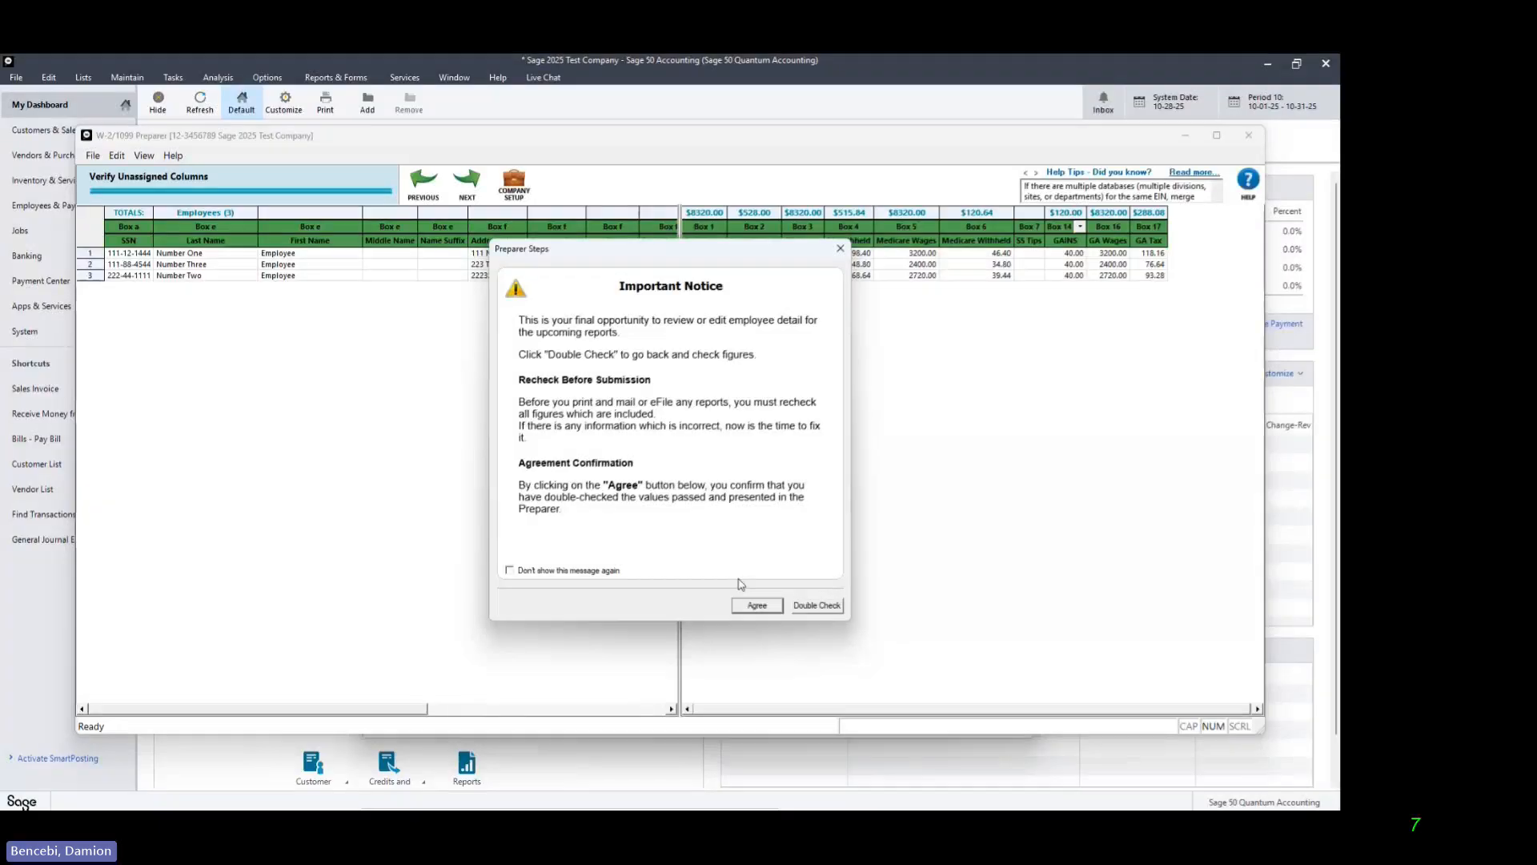
left_click(756, 606)
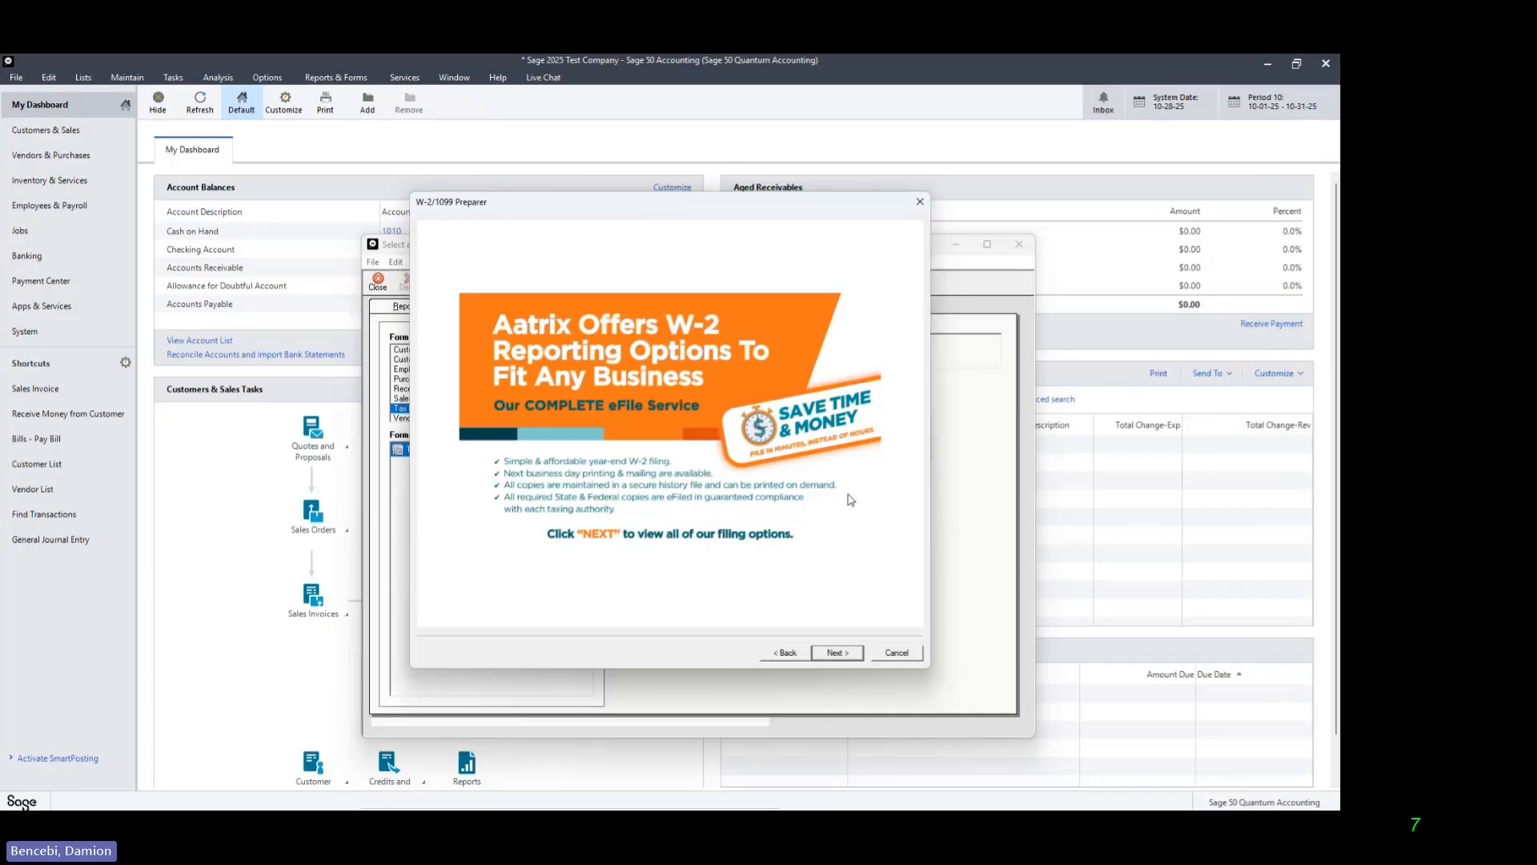
Step: Choose own filing options: print employee W-2s, federal W-2s and W-3, and state W-2s and reconciliation forms
left_click(836, 653)
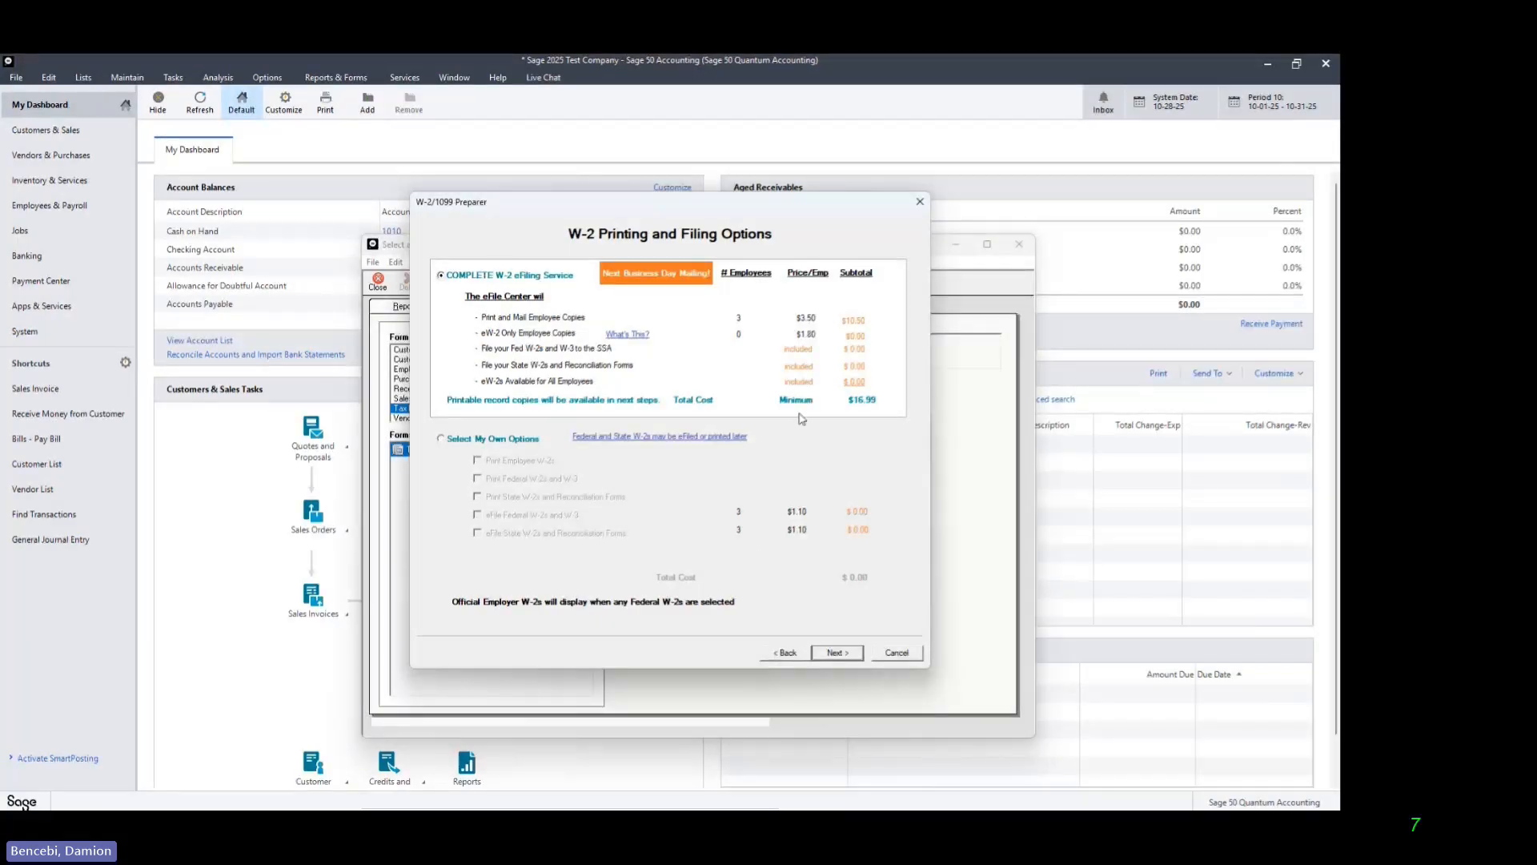
left_click(441, 440)
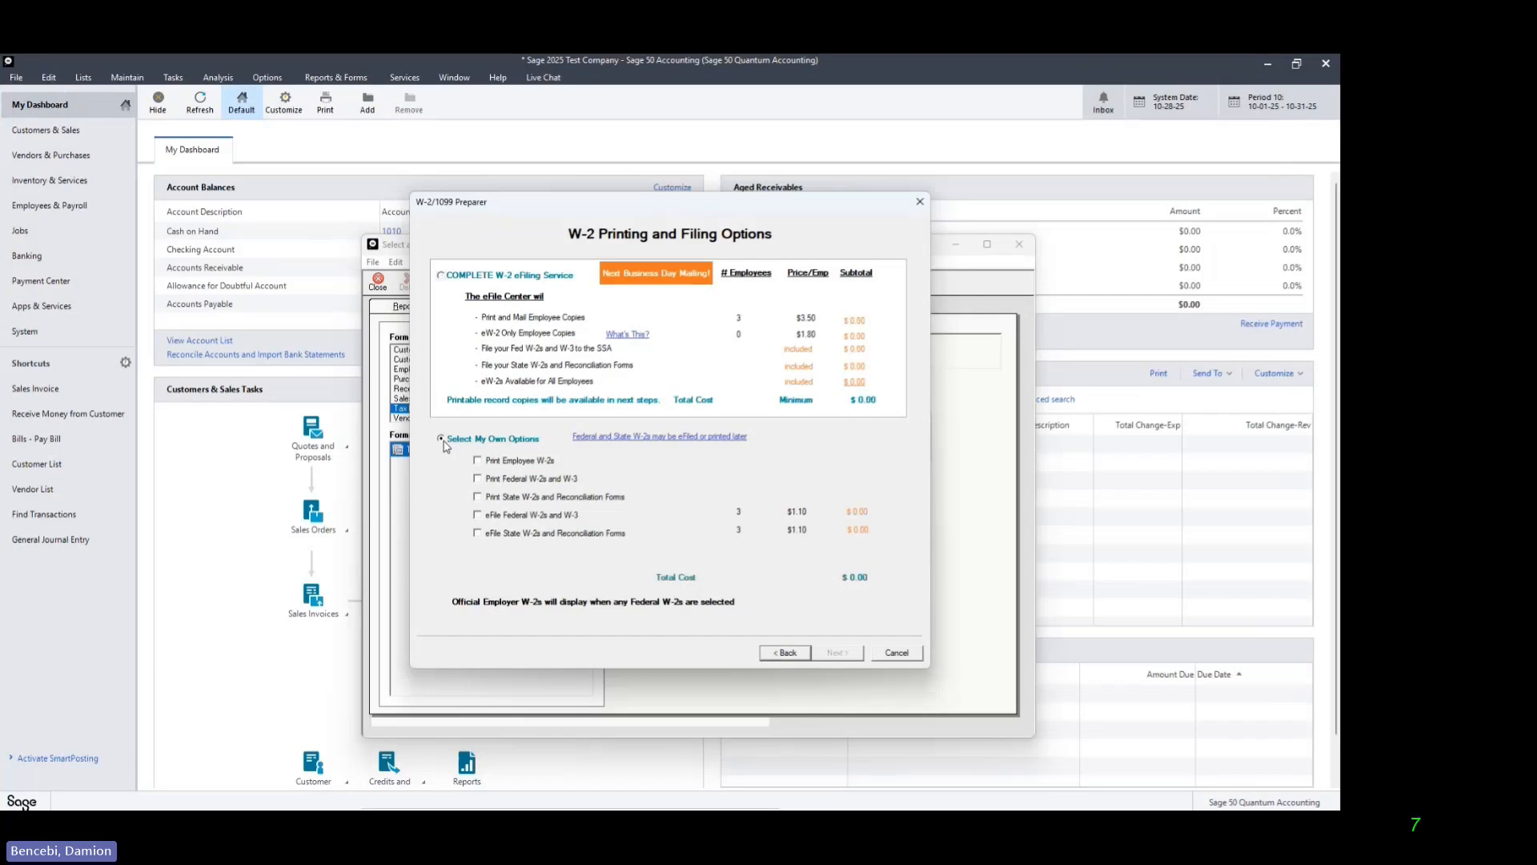
left_click(479, 462)
left_click(478, 478)
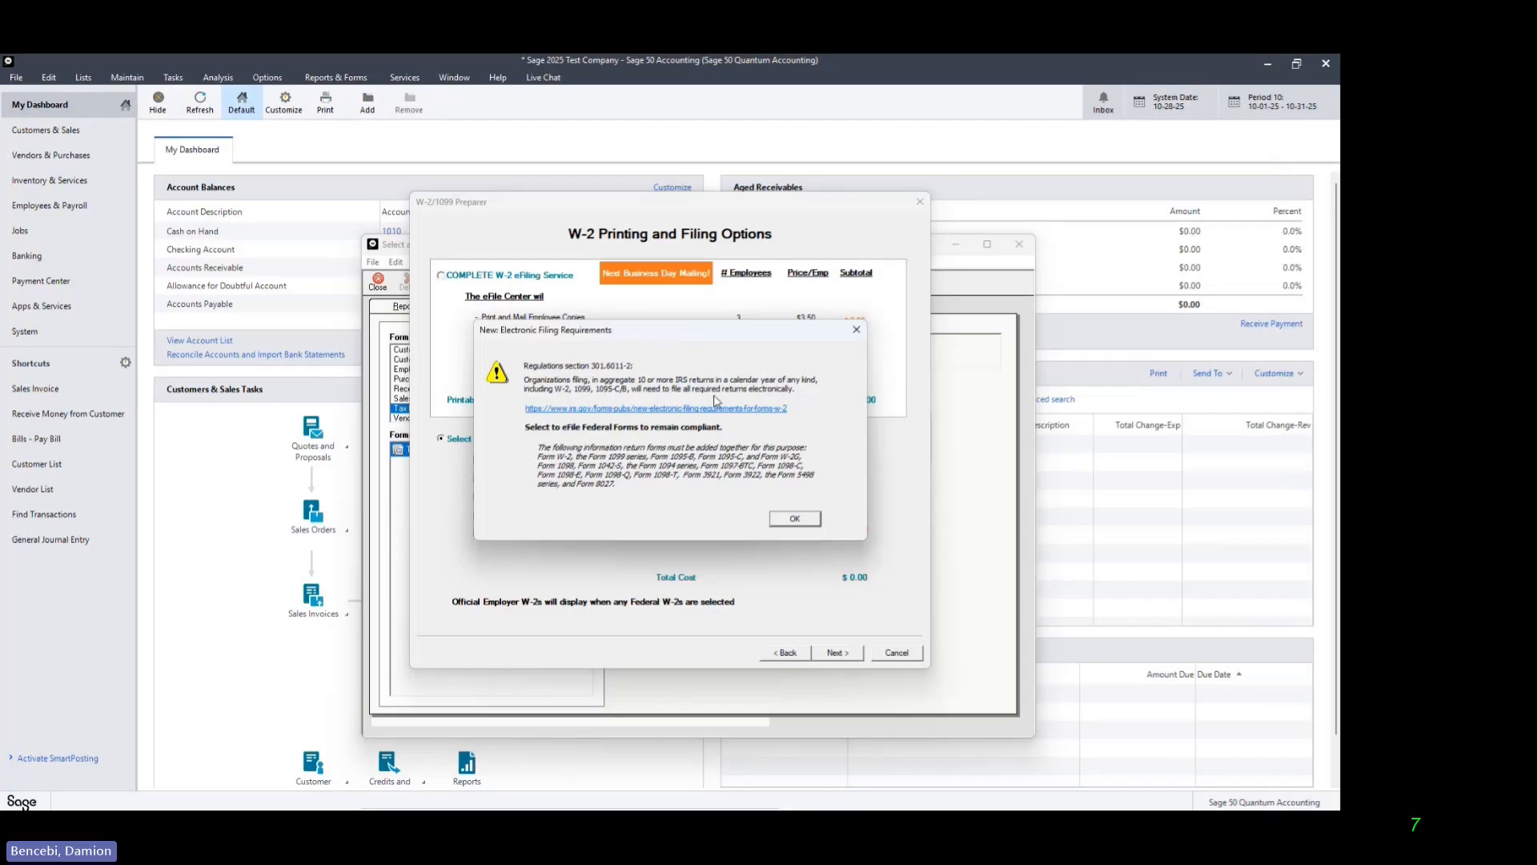
left_click(794, 520)
left_click(510, 498)
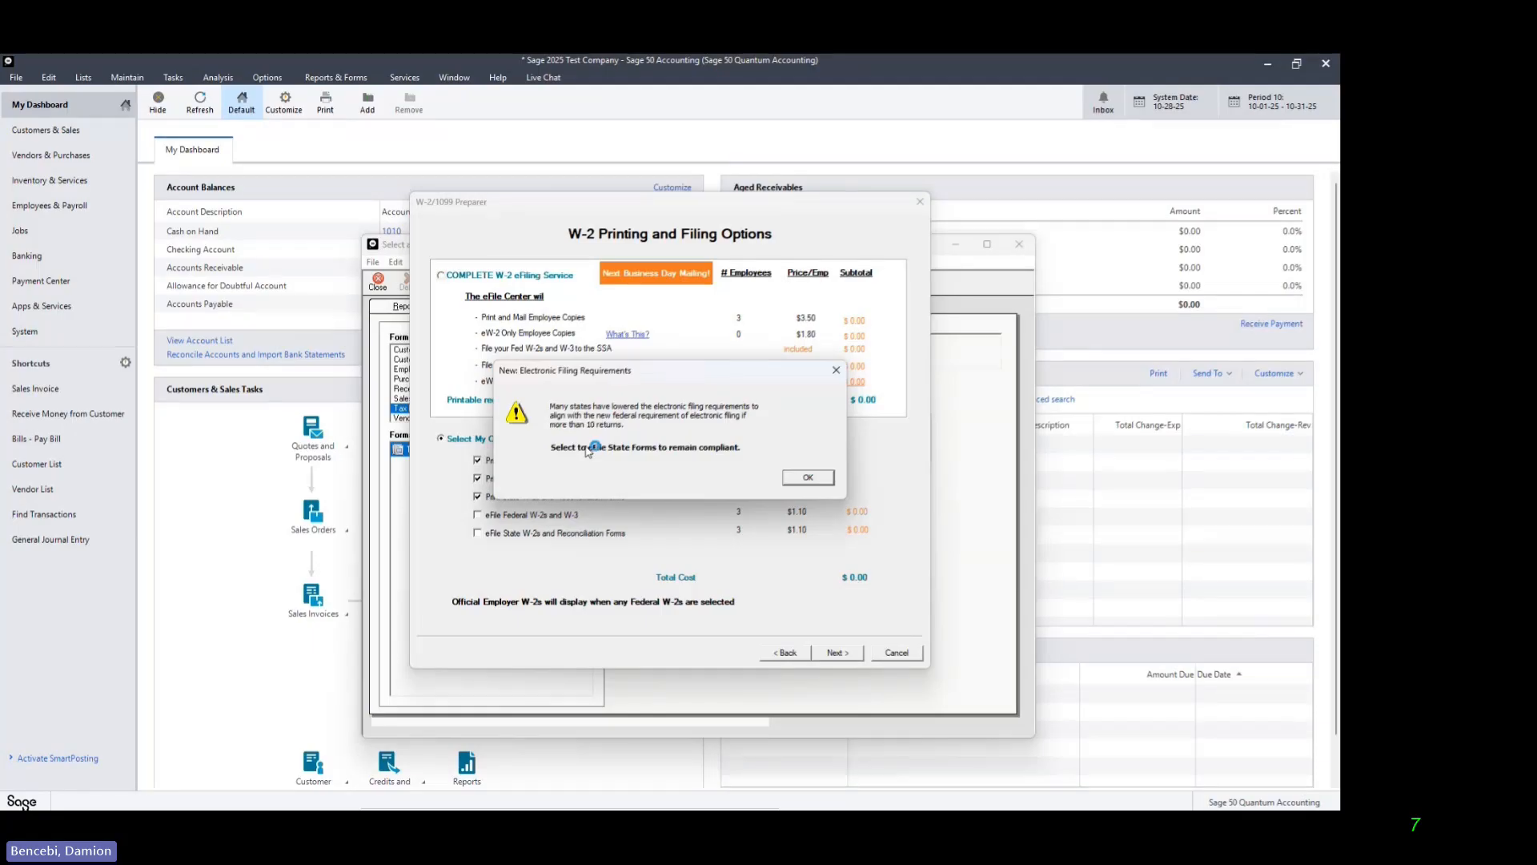
left_click(808, 477)
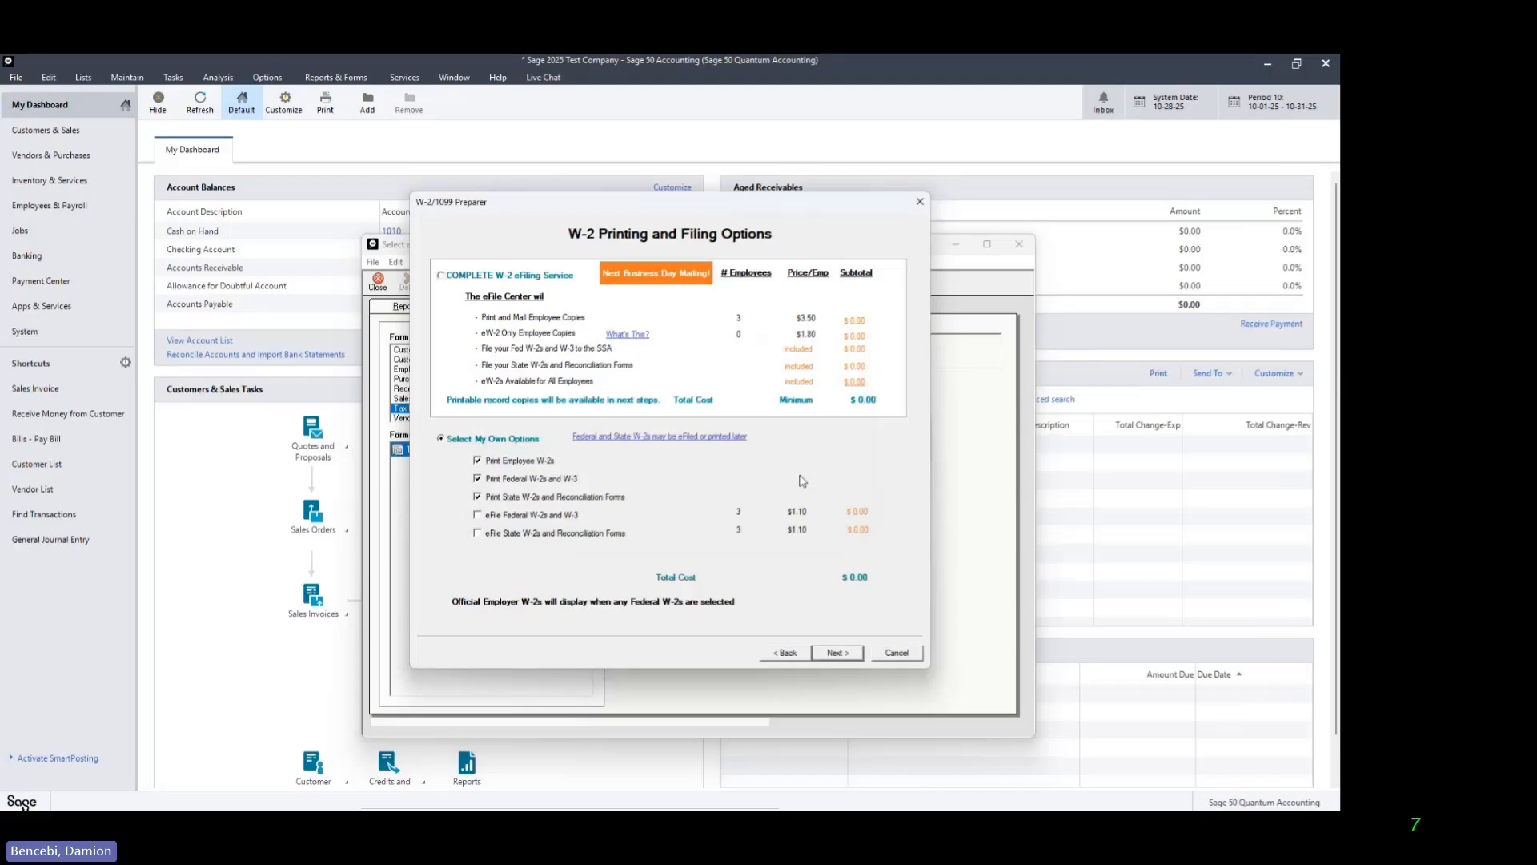
left_click(847, 653)
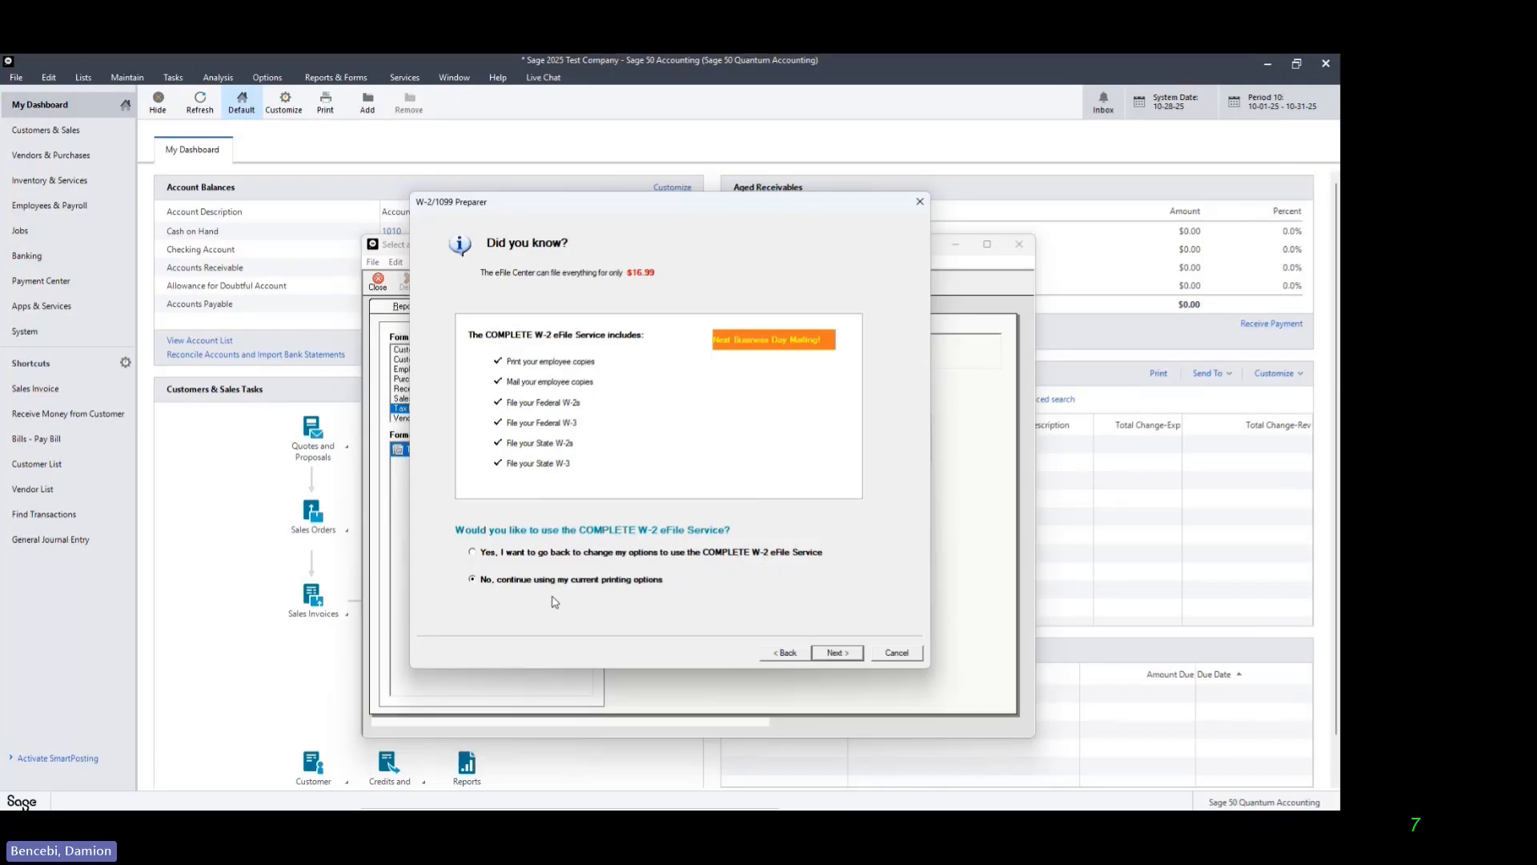
Step: Keep the current printing options, file for Georgia, and proceed from the form list to the generated reports
left_click(837, 654)
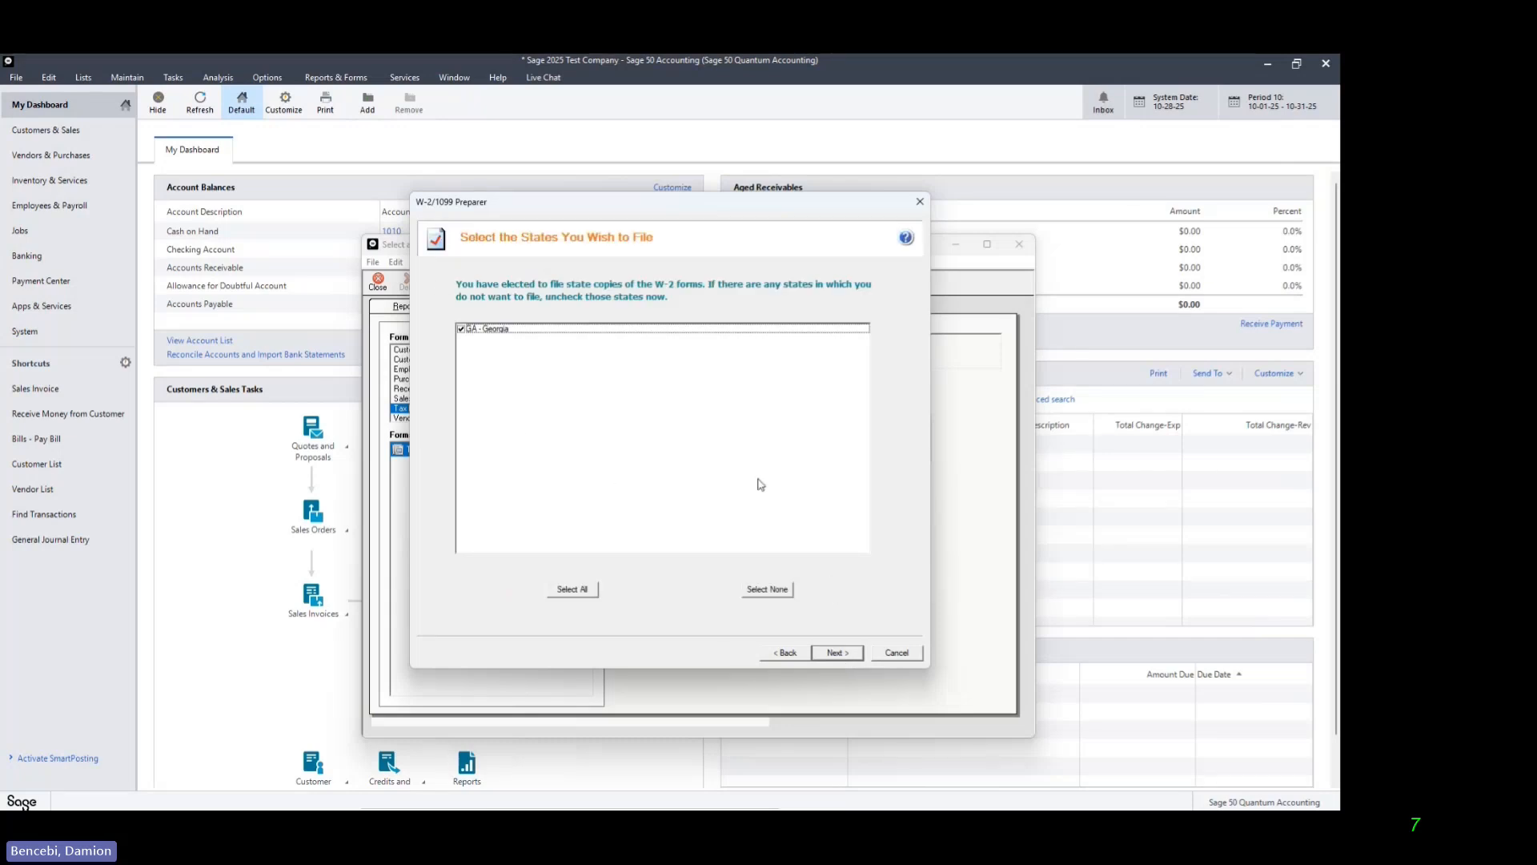
left_click(837, 654)
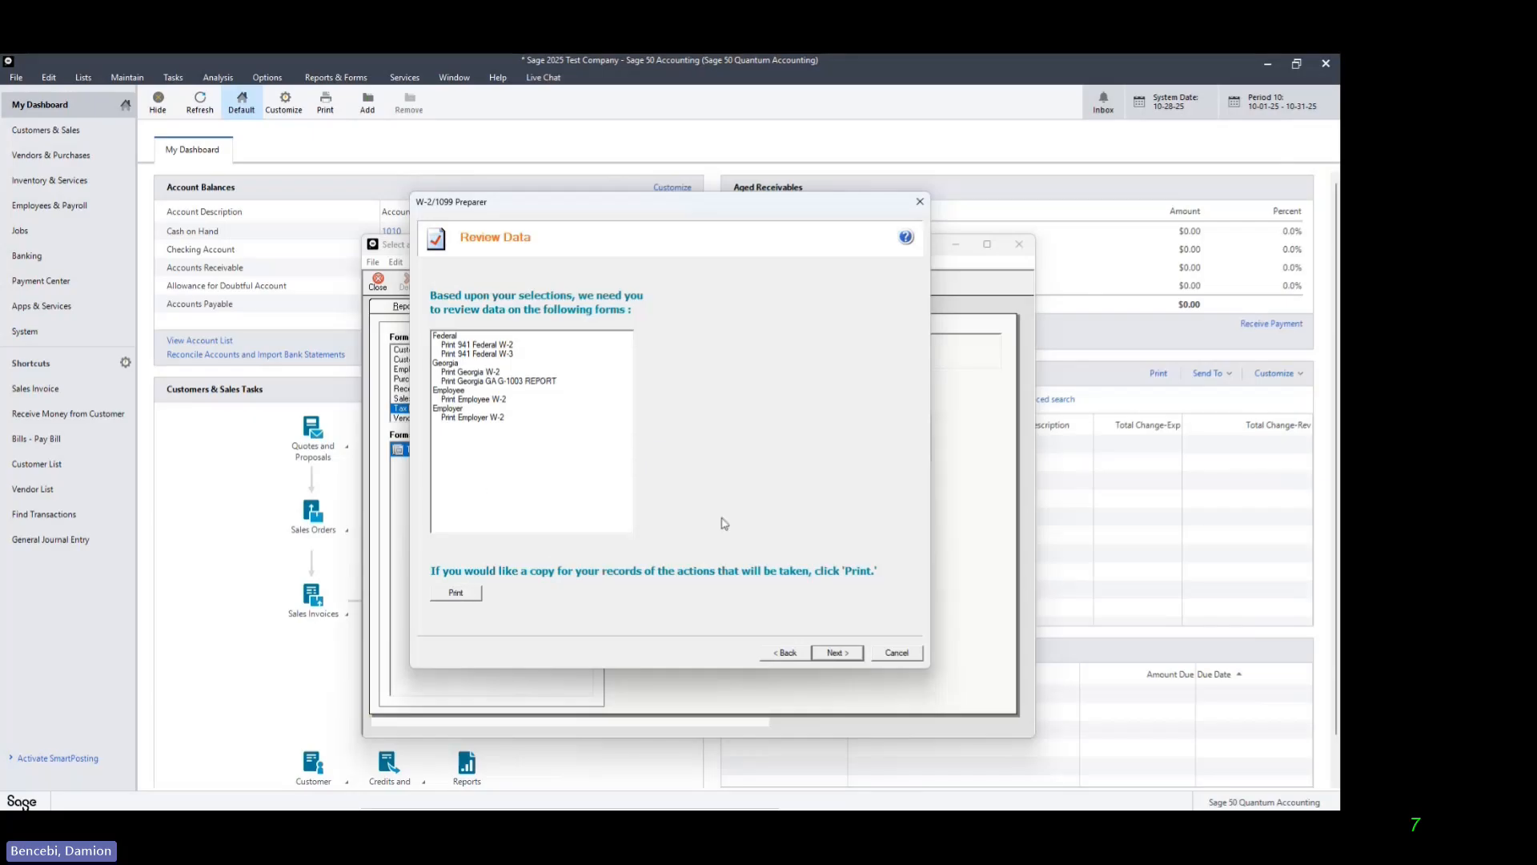
left_click(835, 653)
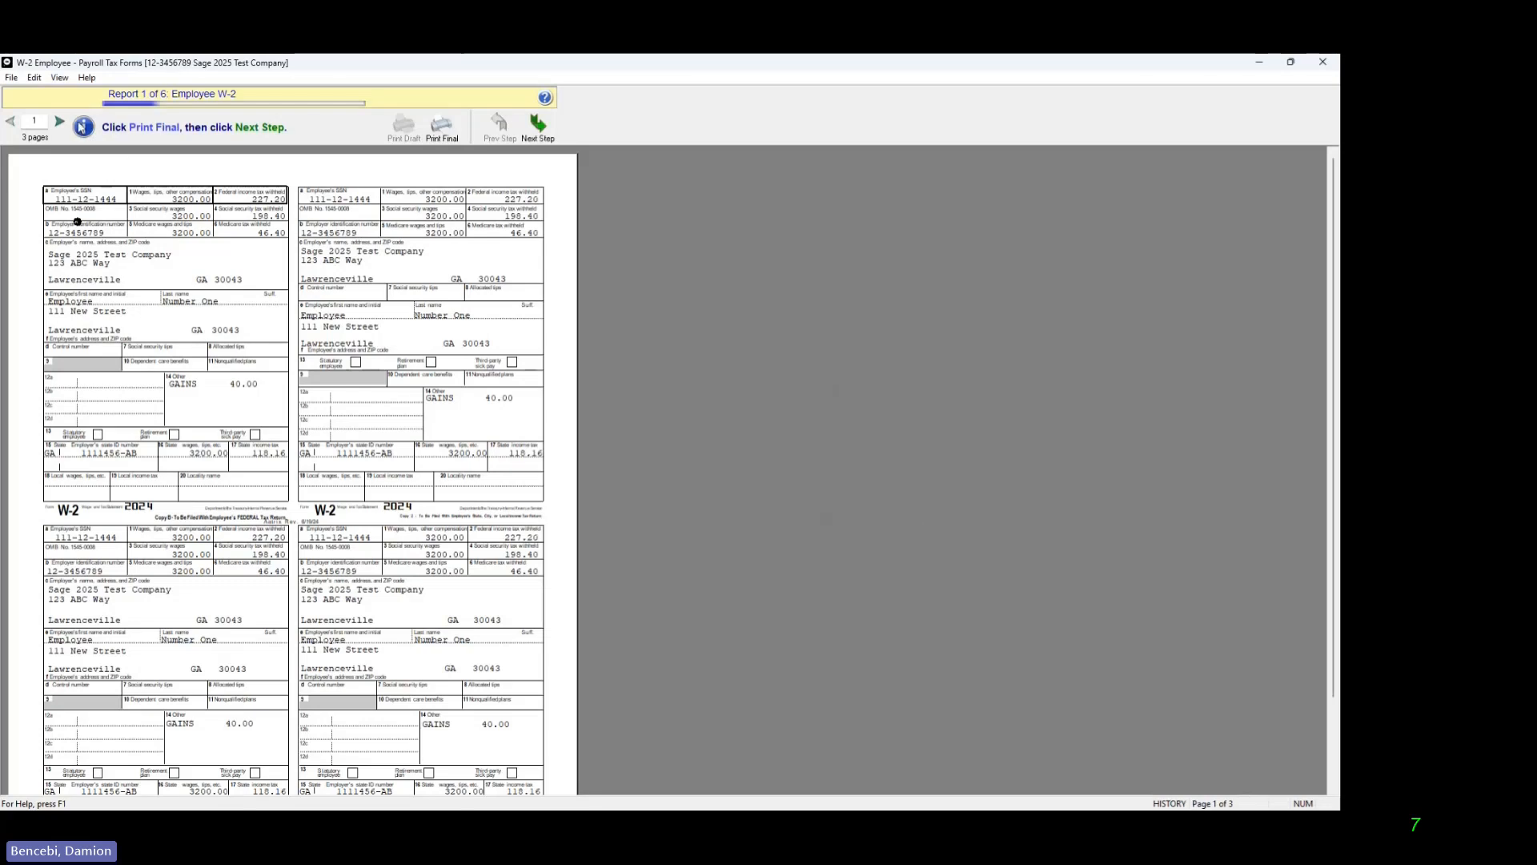
Step: Look through the employee W-2 pages and print them all to PDF, saving the file as w2 in Documents
left_click(61, 122)
left_click(62, 124)
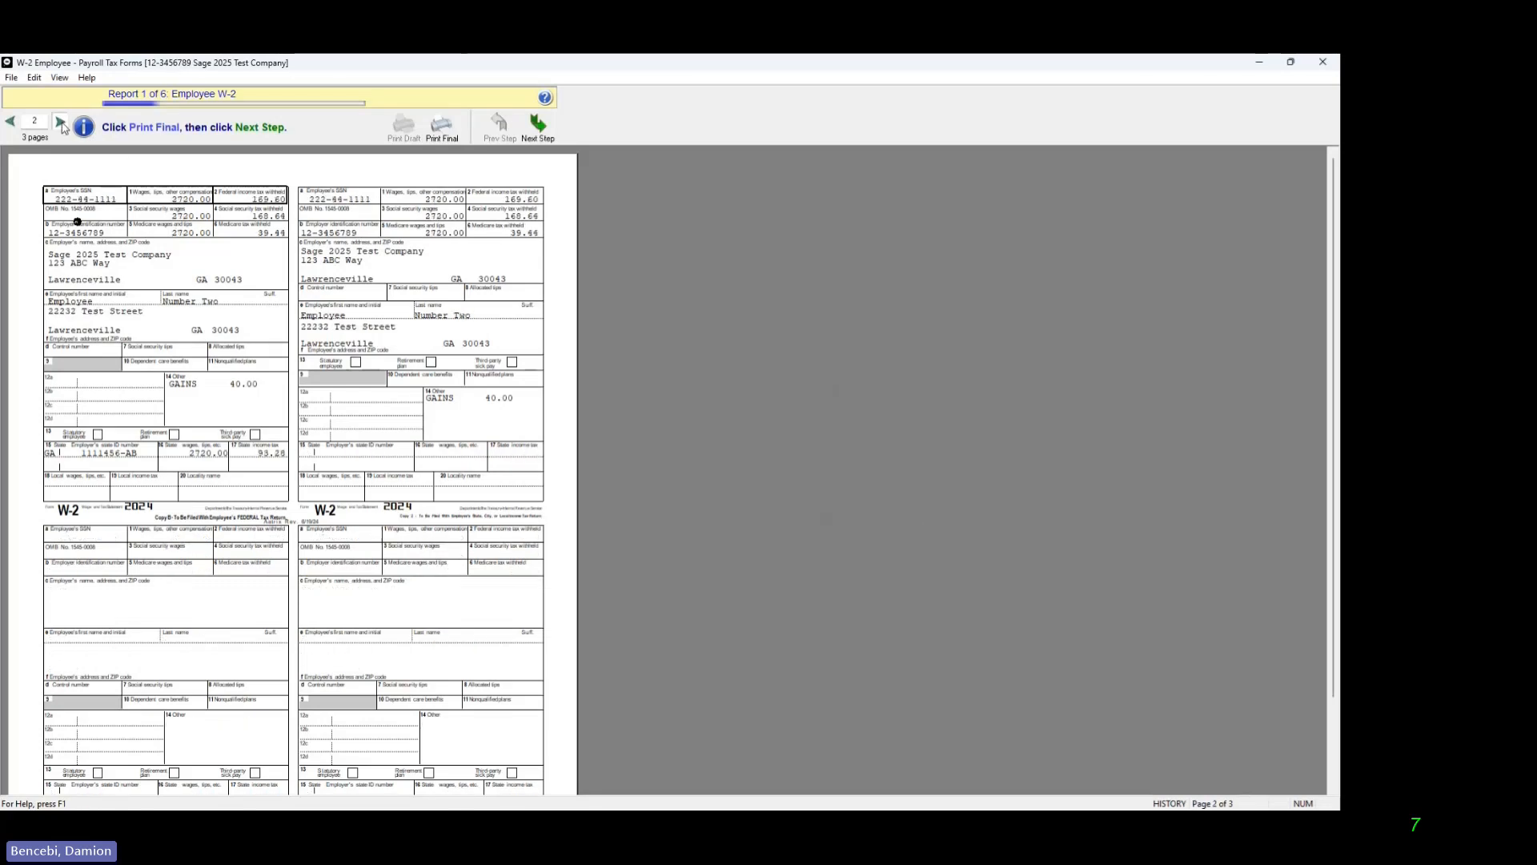
left_click(10, 122)
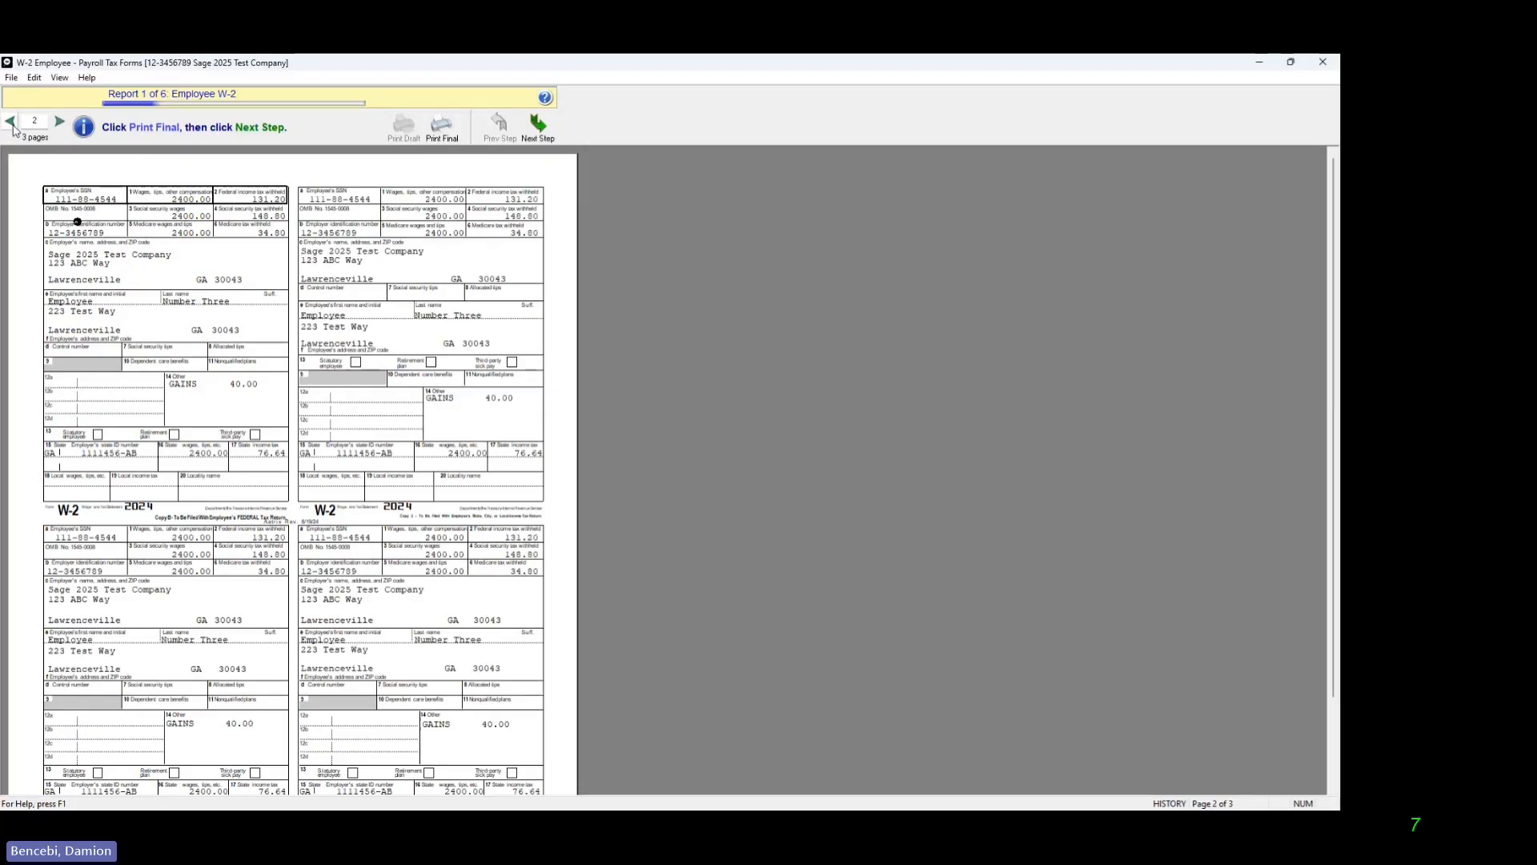
left_click(11, 122)
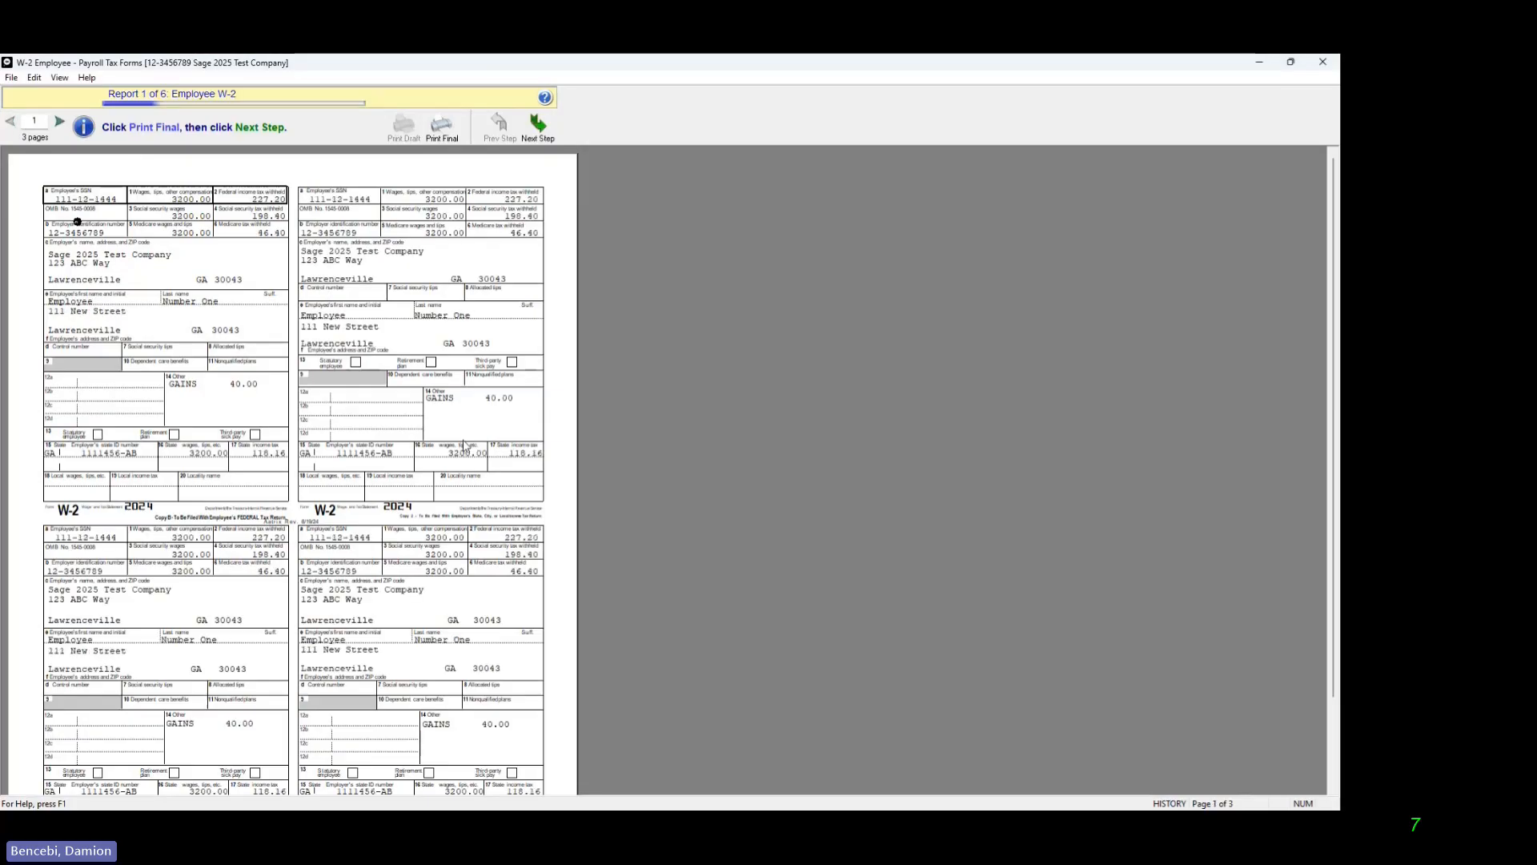
left_click(545, 128)
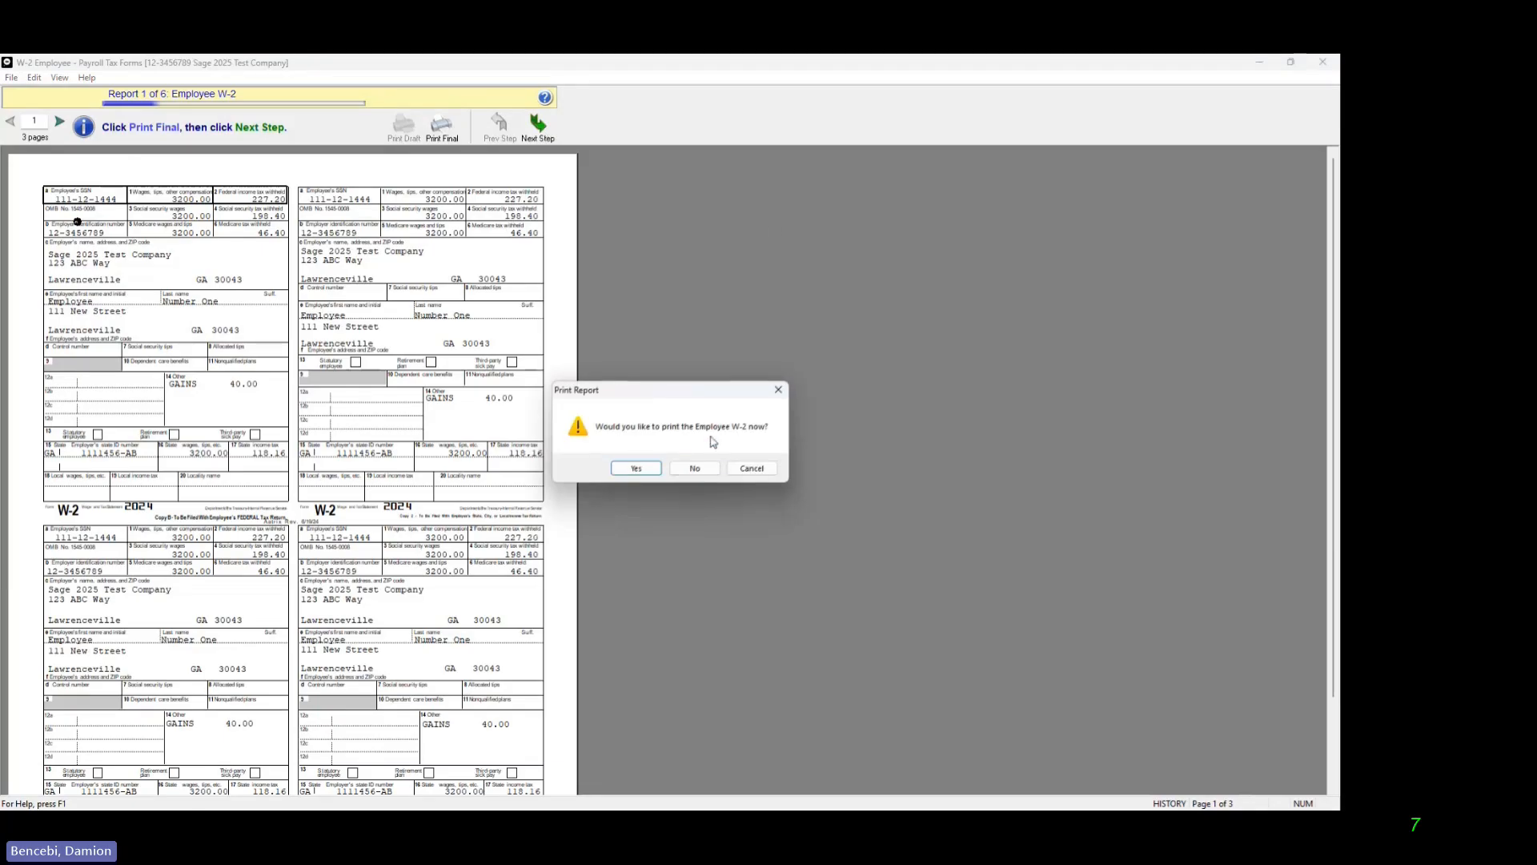
left_click(636, 469)
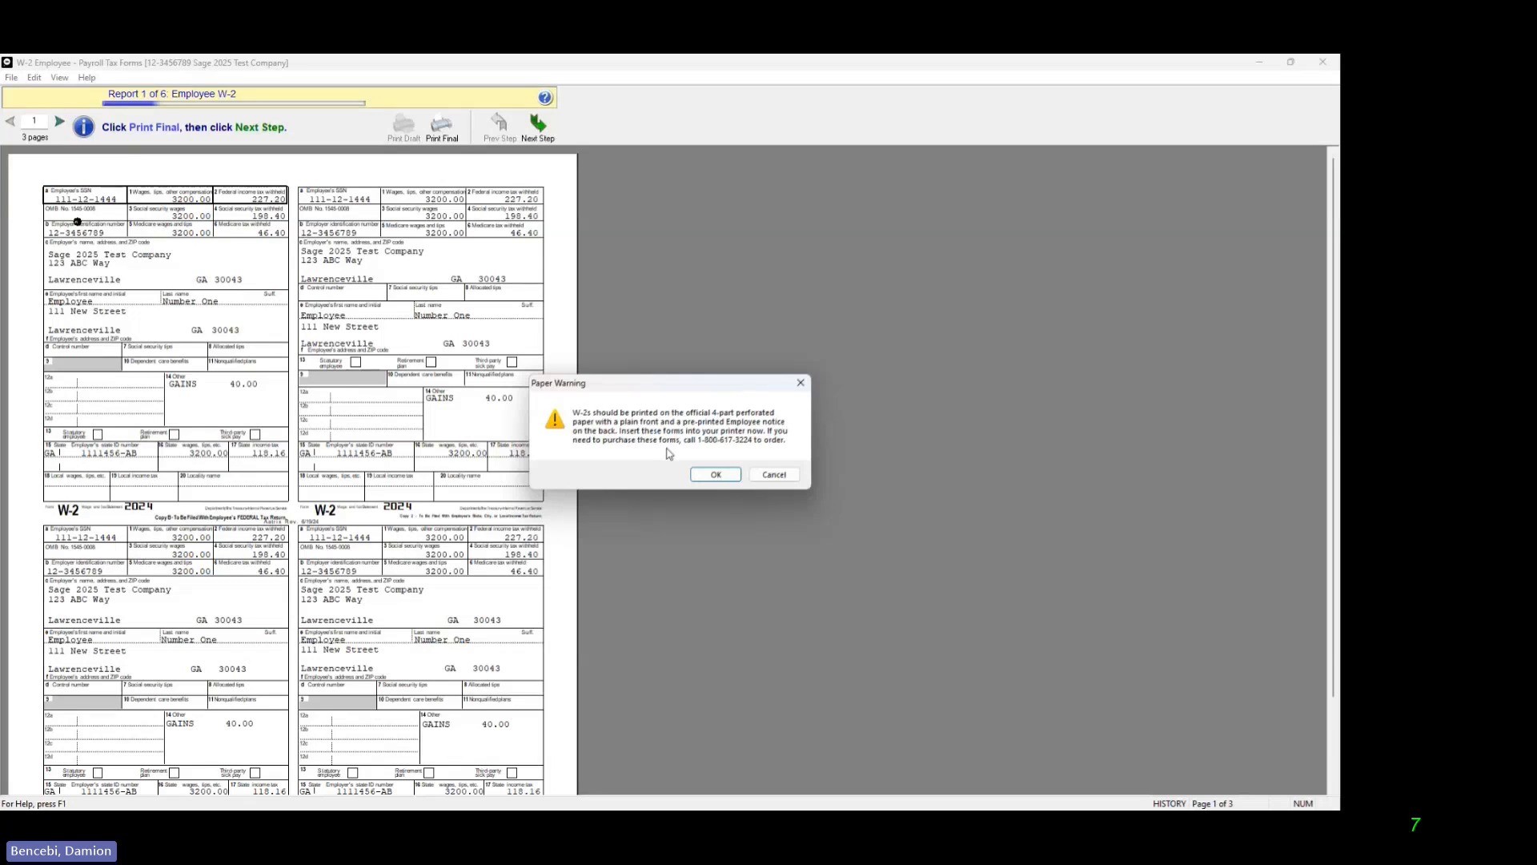
left_click(725, 476)
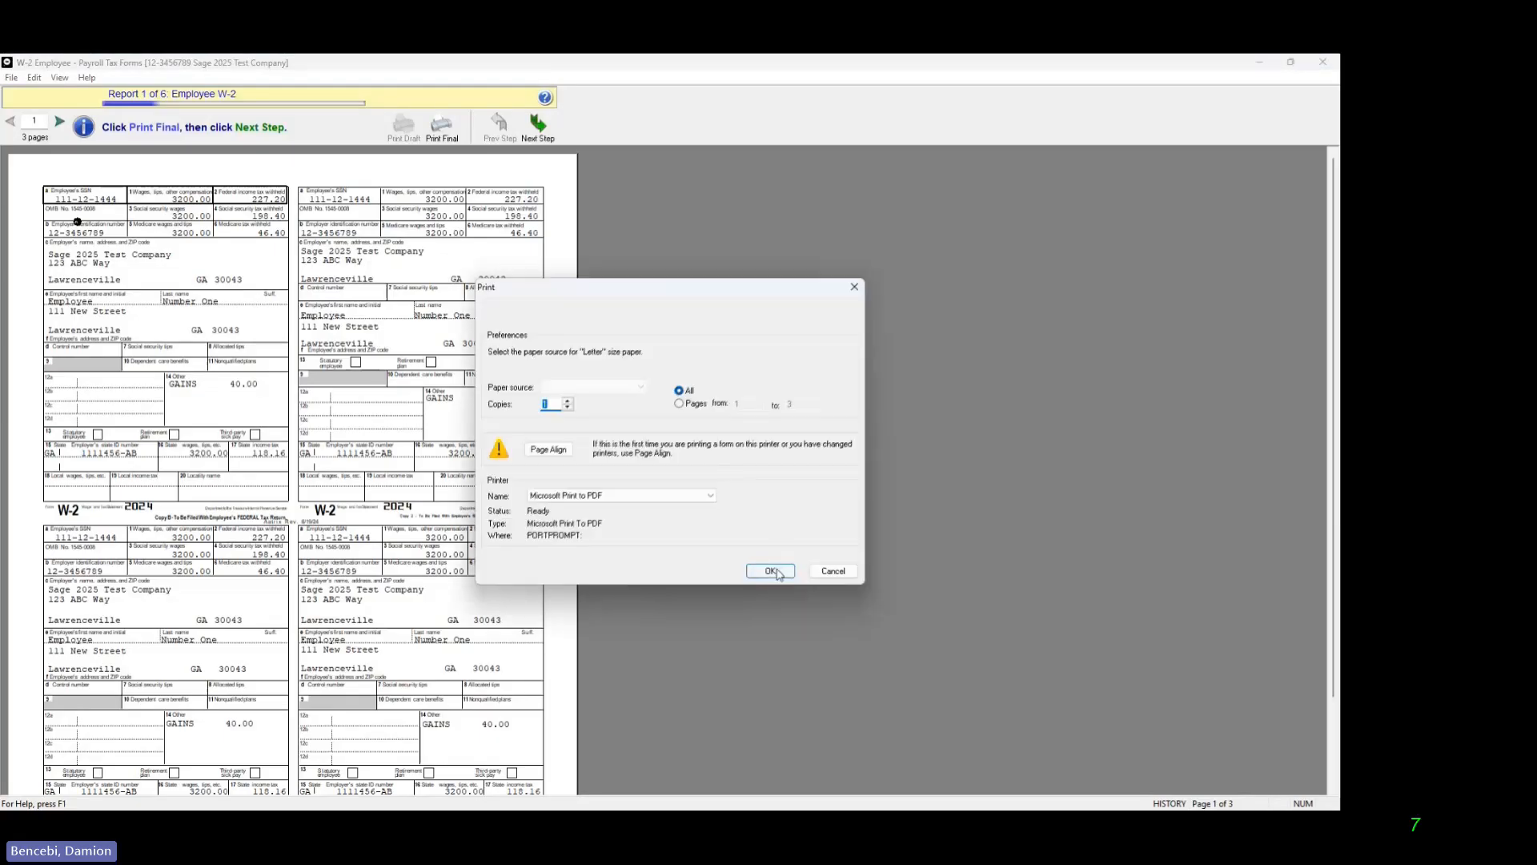
left_click(771, 571)
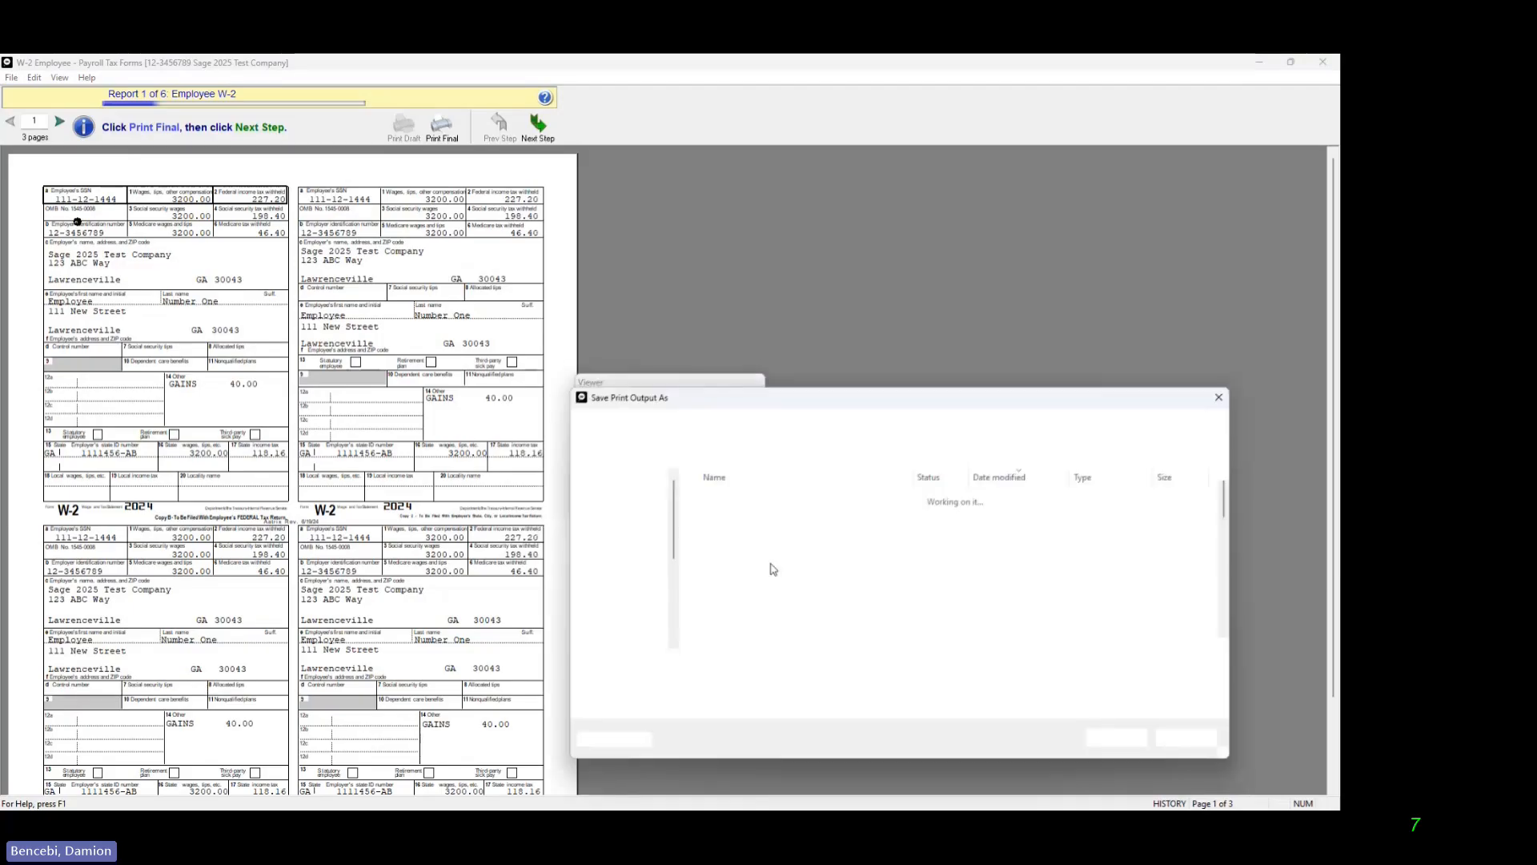
left_click(732, 664)
type("w2")
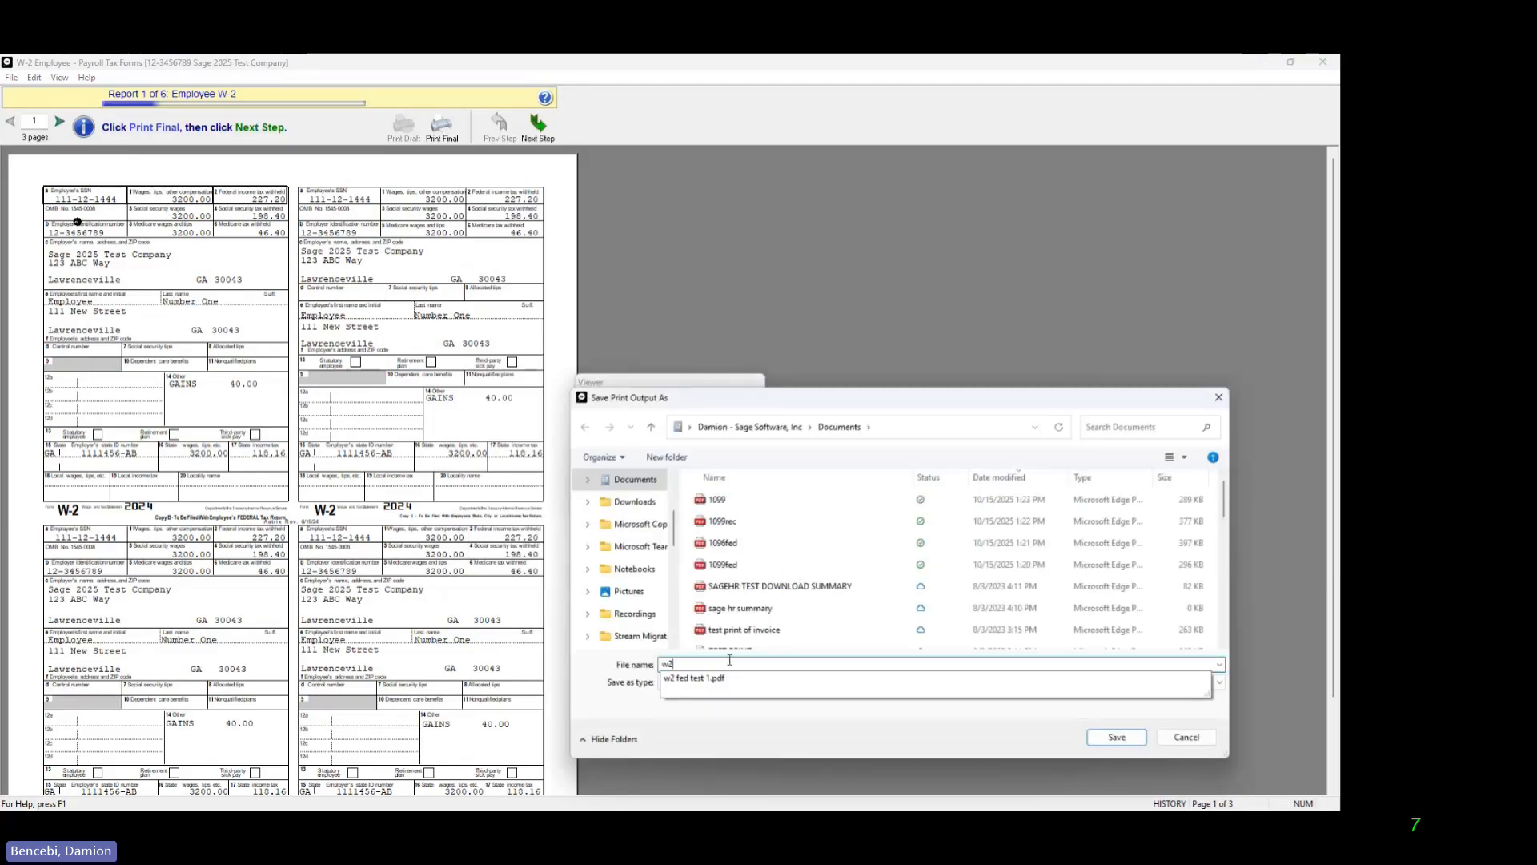
left_click(1118, 739)
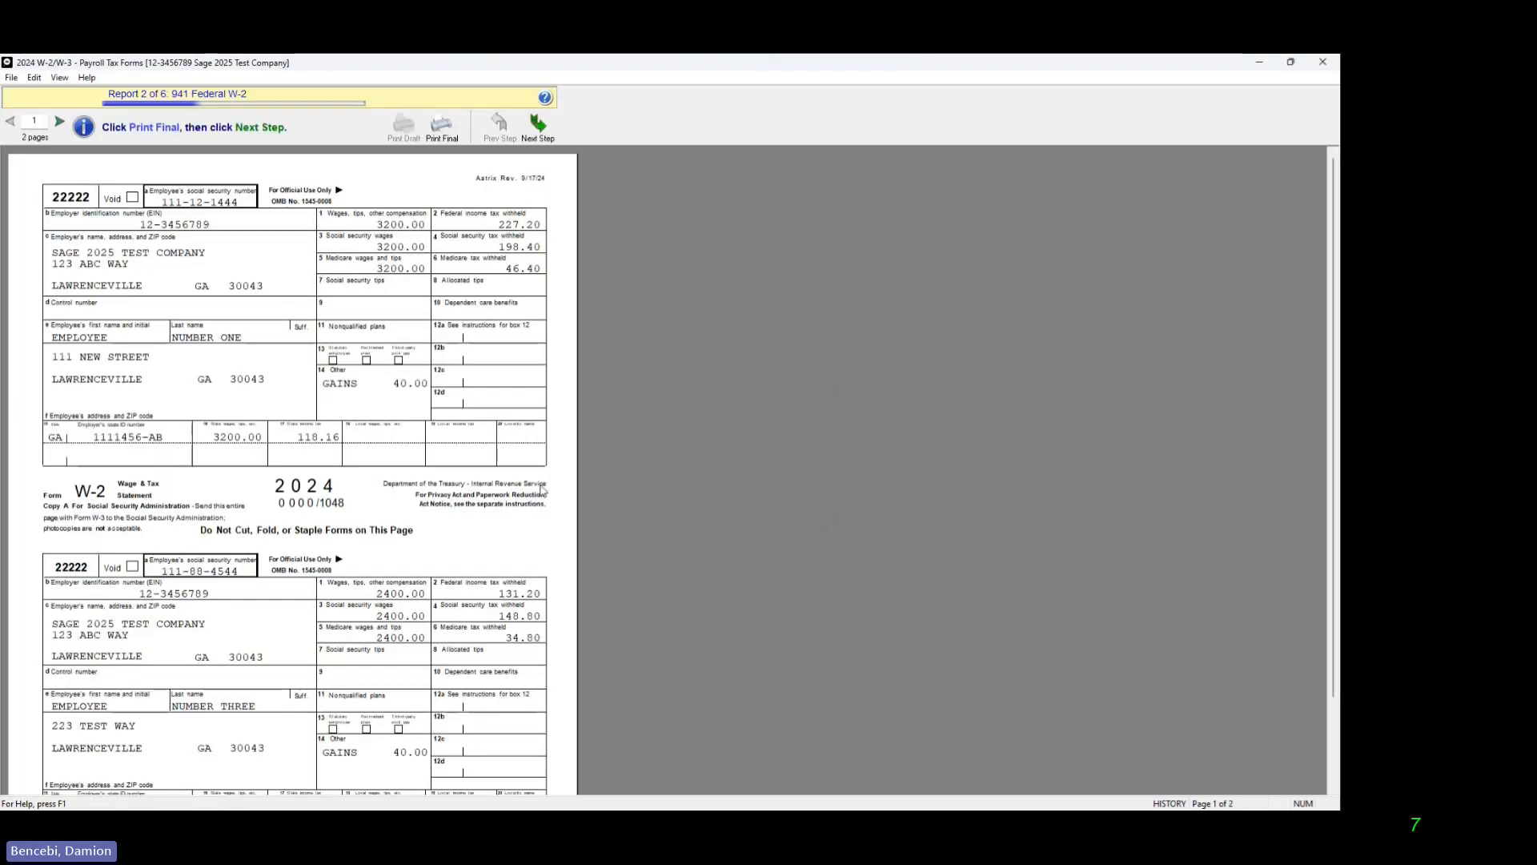
Step: Check both pages of the 941 Federal W-2 report and print it to a PDF file named fed
left_click(59, 122)
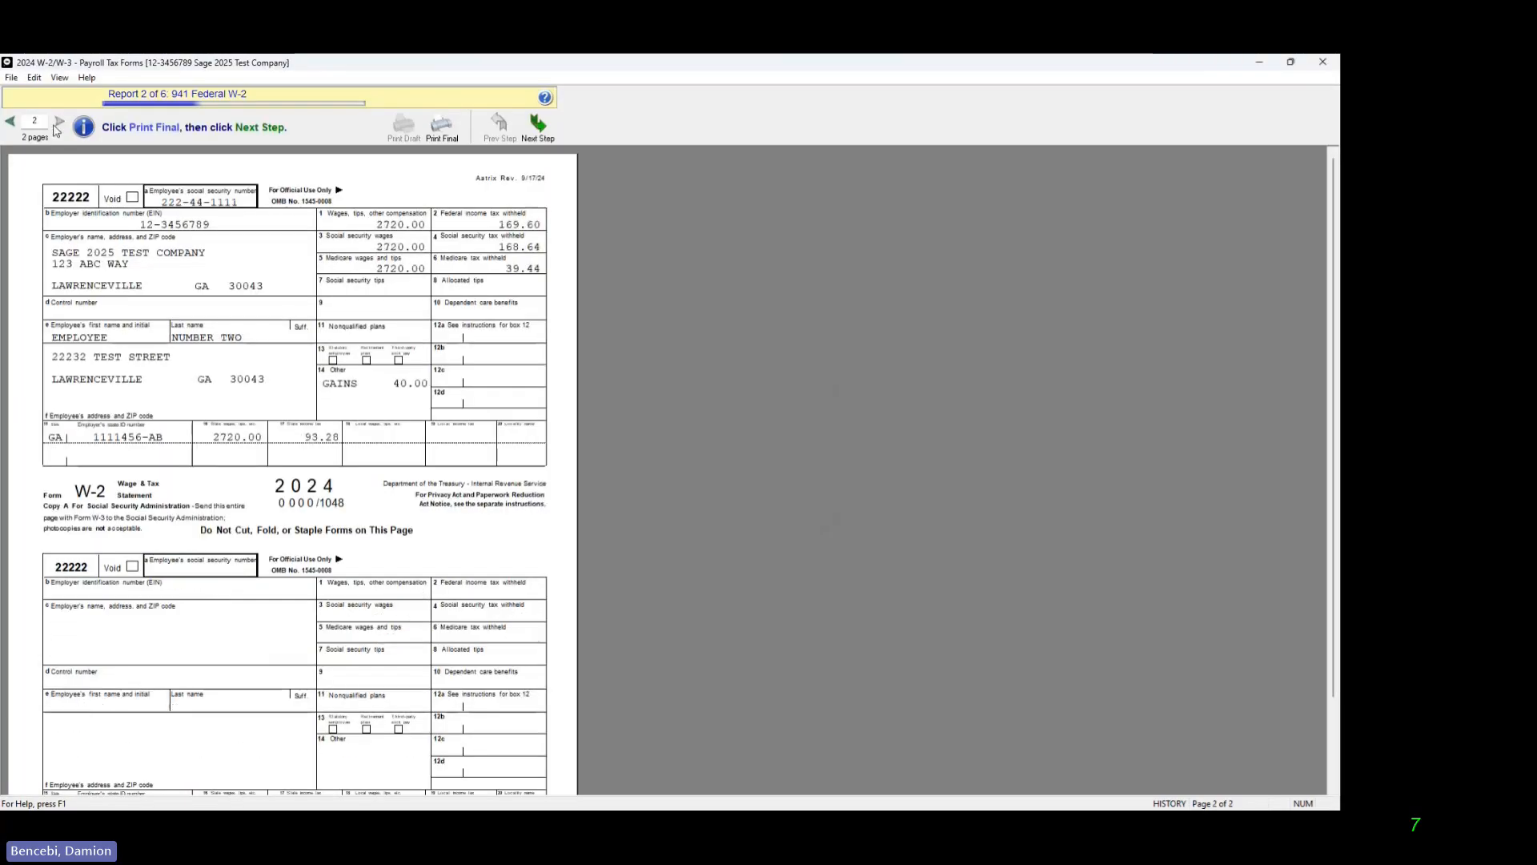
left_click(11, 121)
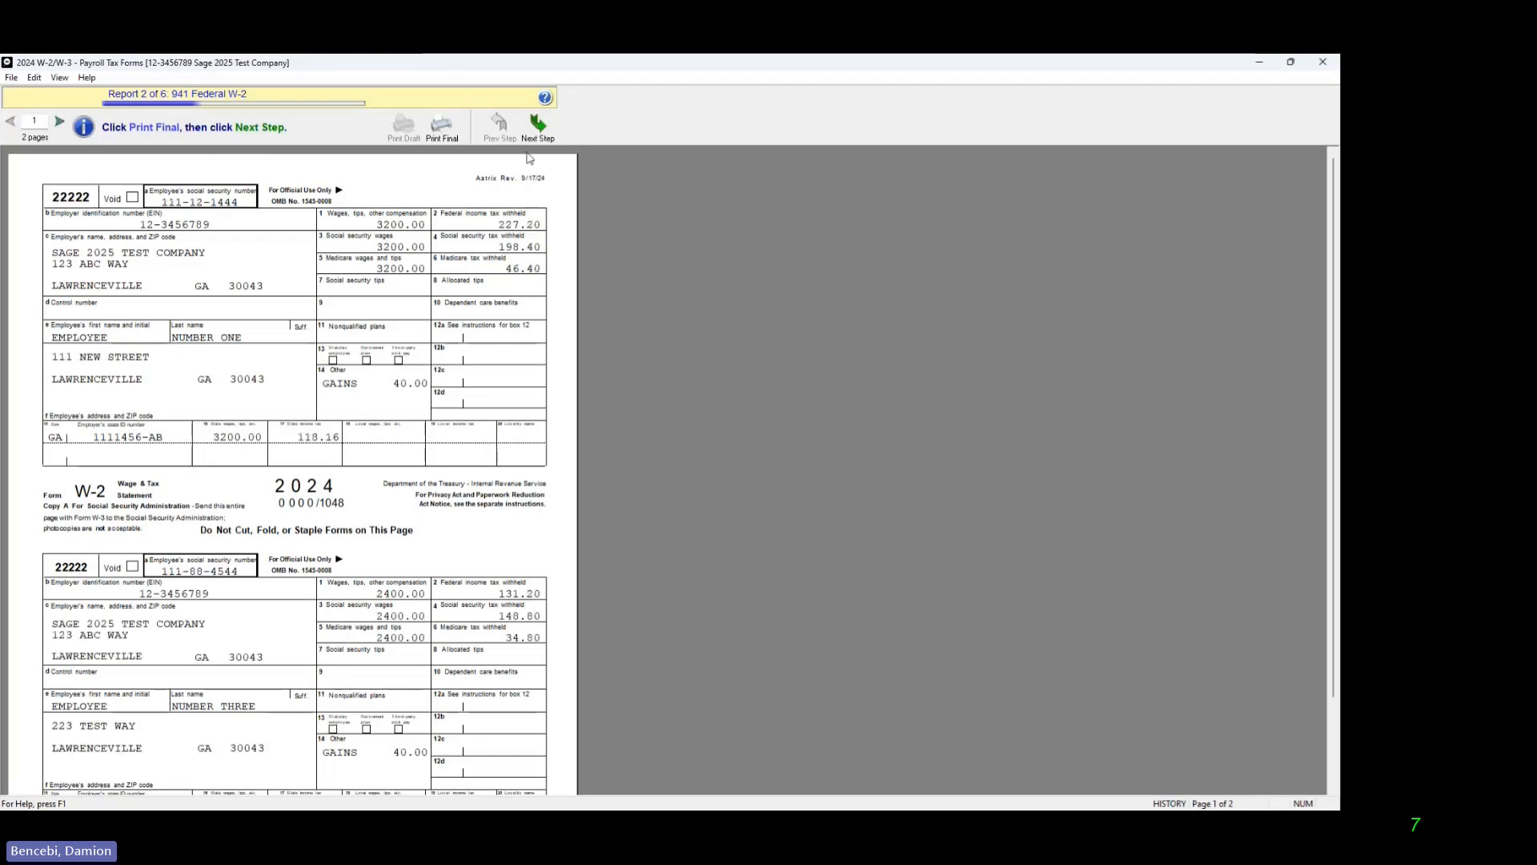
left_click(551, 132)
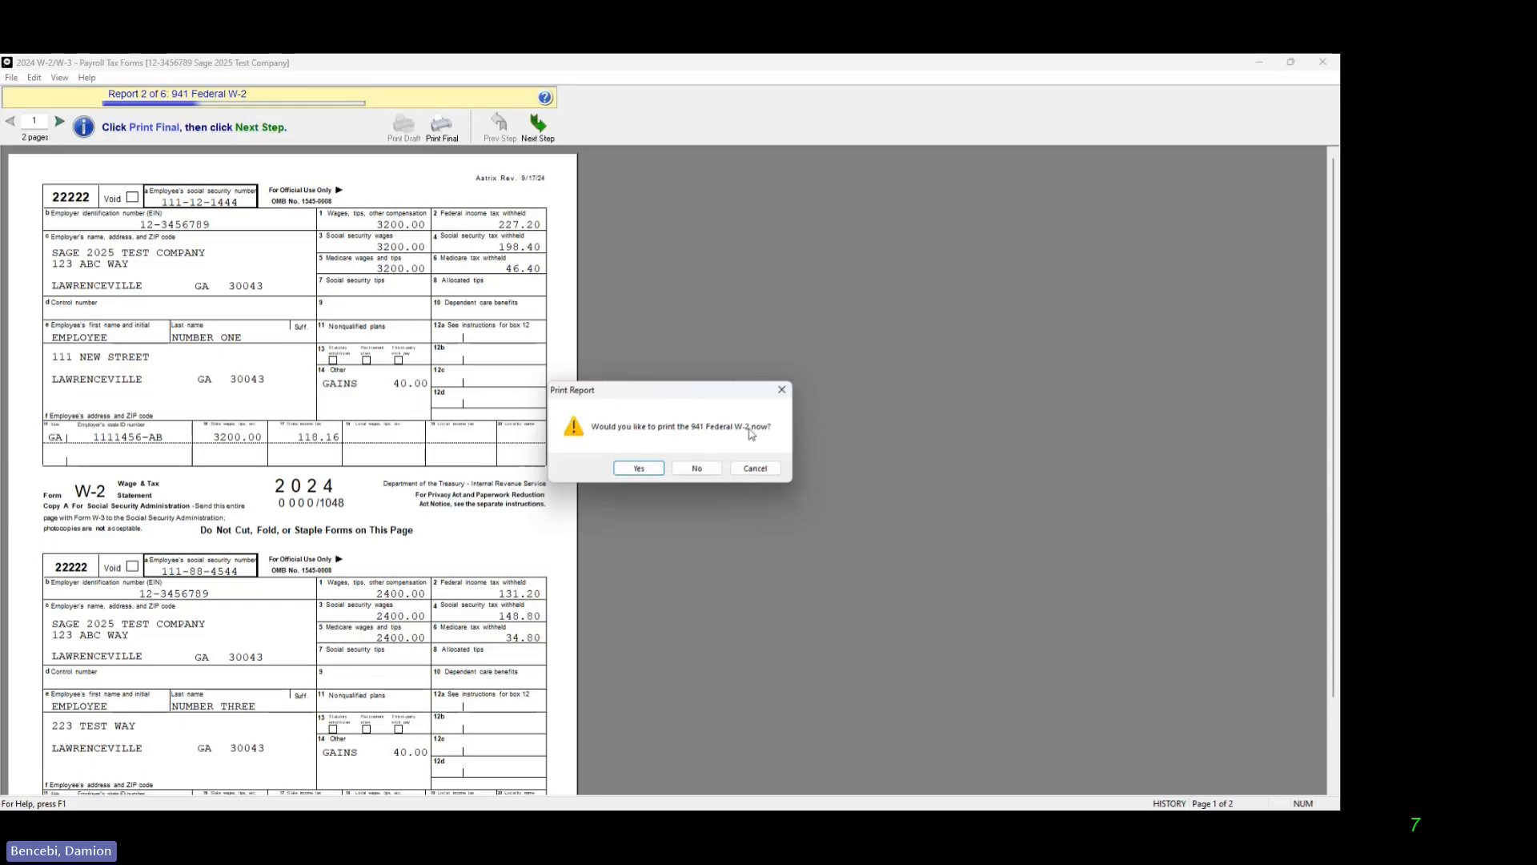
left_click(632, 470)
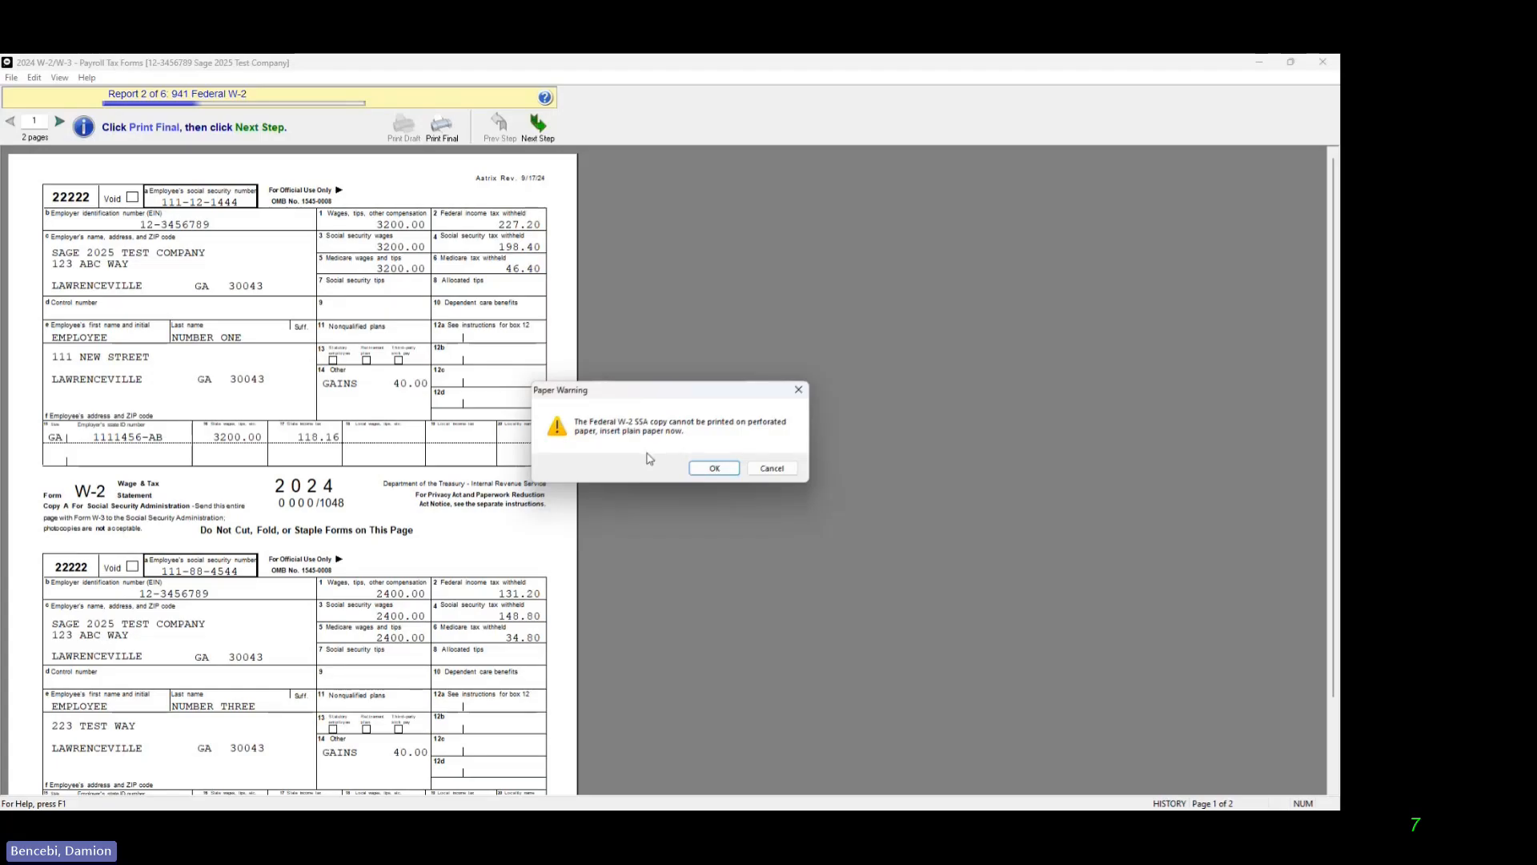
left_click(714, 469)
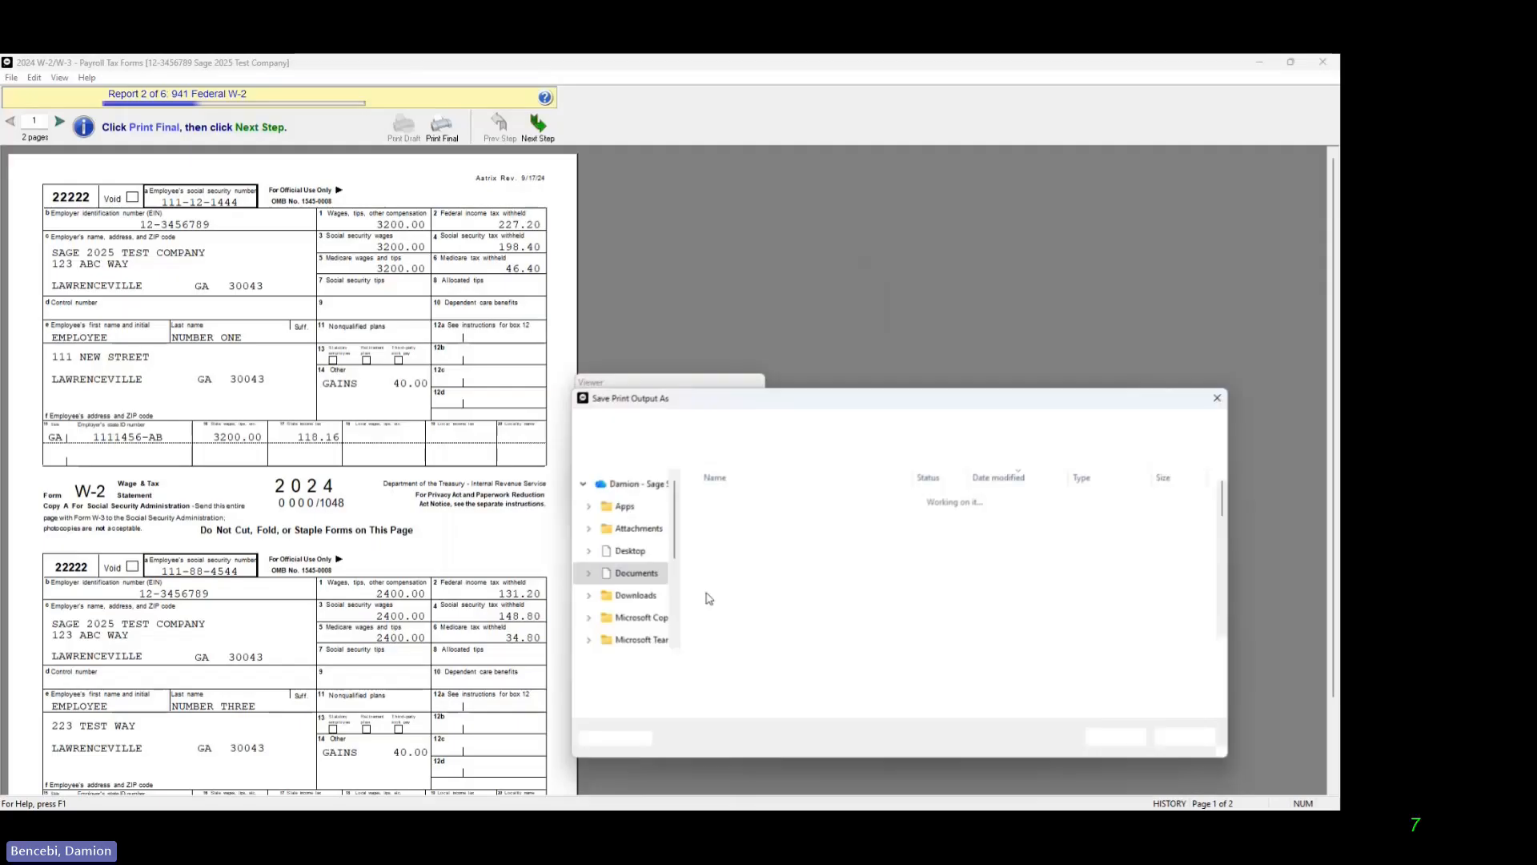
type("fed")
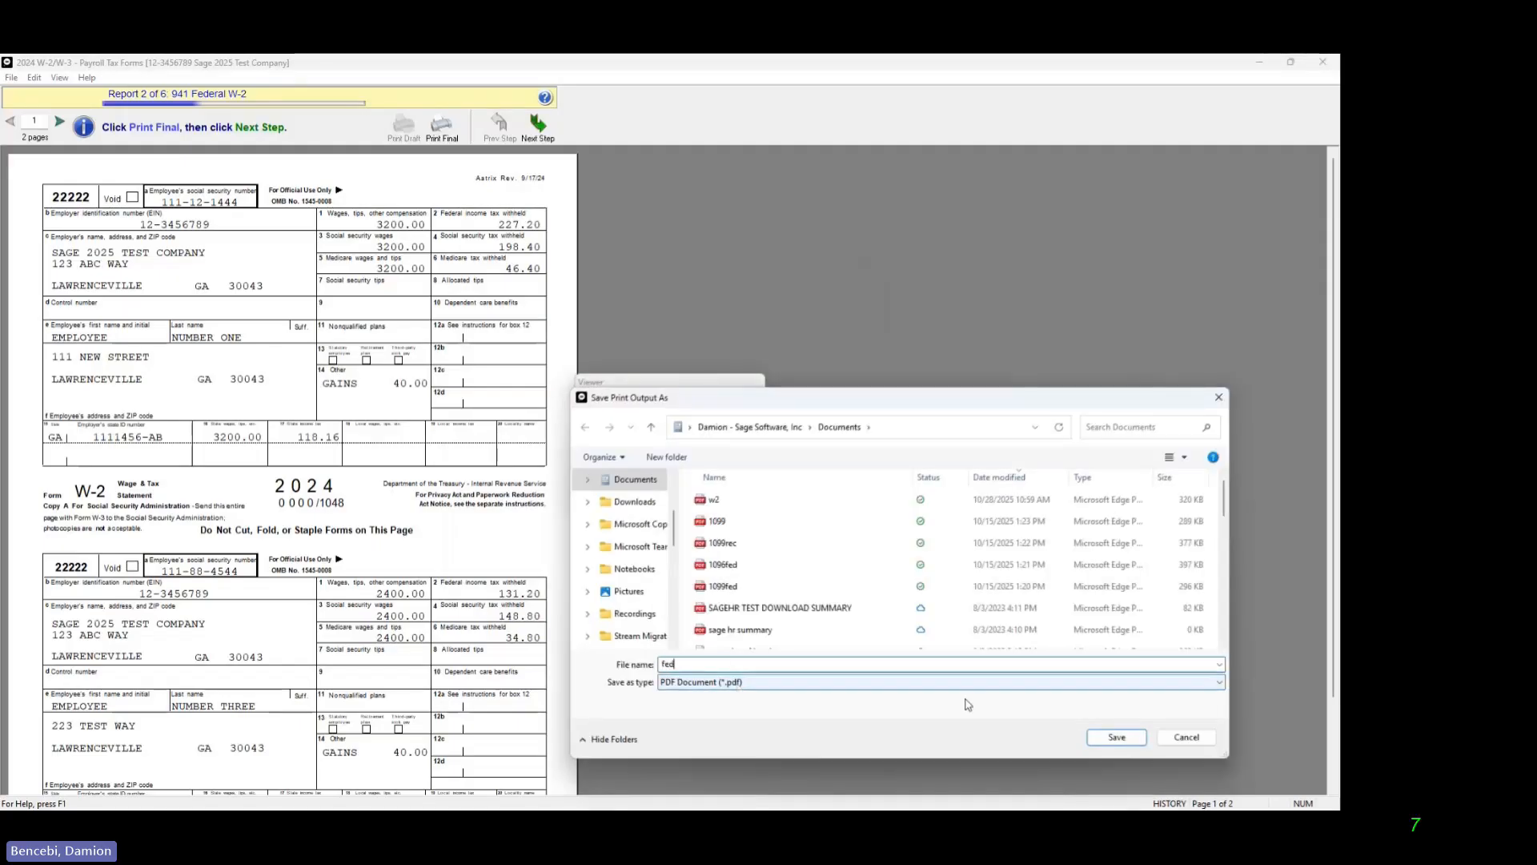
left_click(1117, 736)
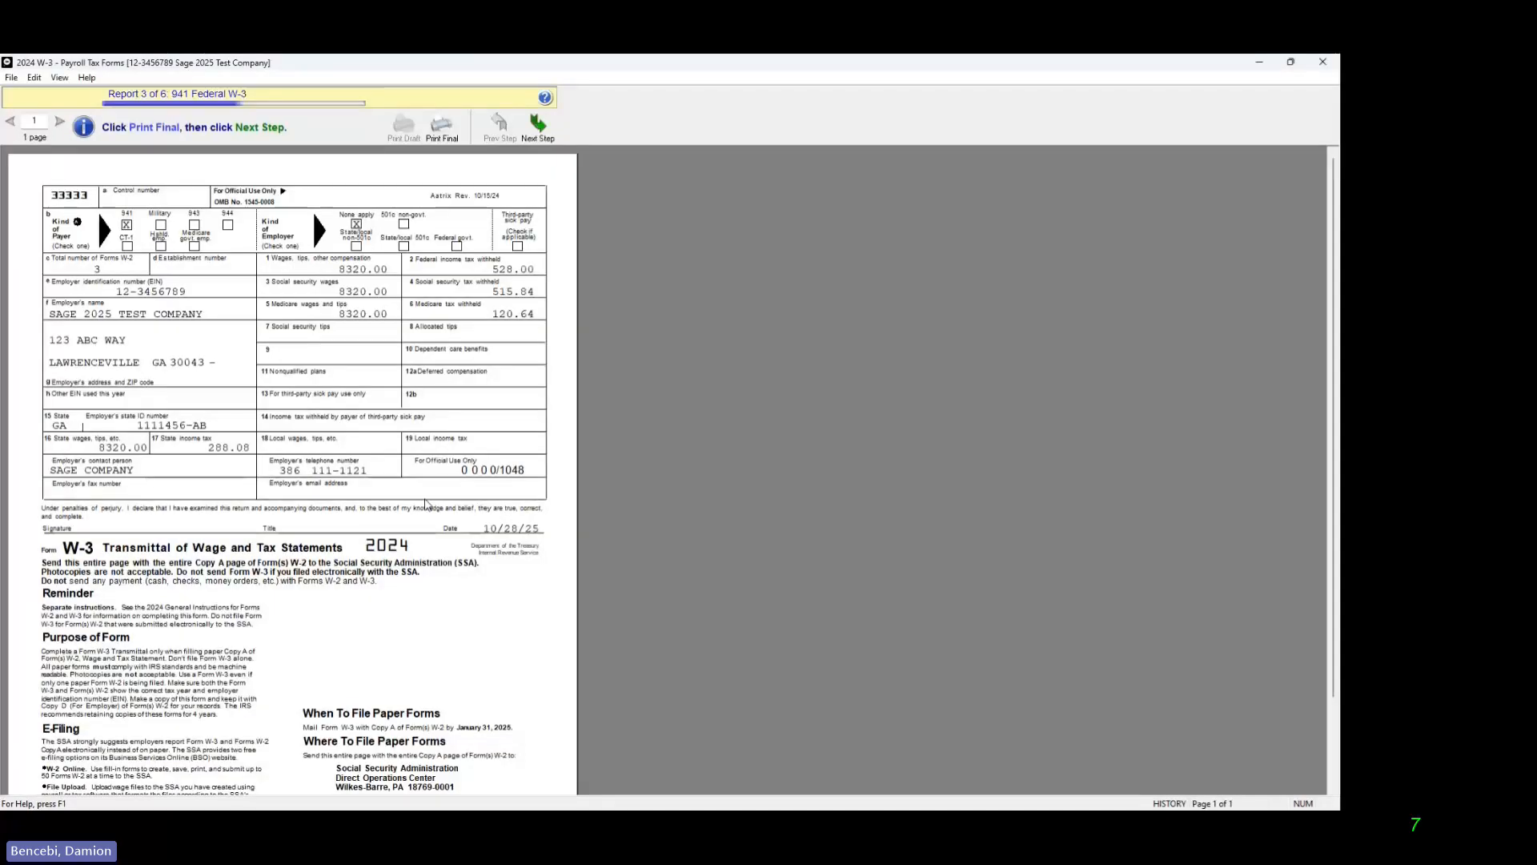
Step: Review the 941 Federal W-3 transmittal and print it to a PDF file named w3
scroll(428, 504, "down", 3)
scroll(446, 557, "up", 3)
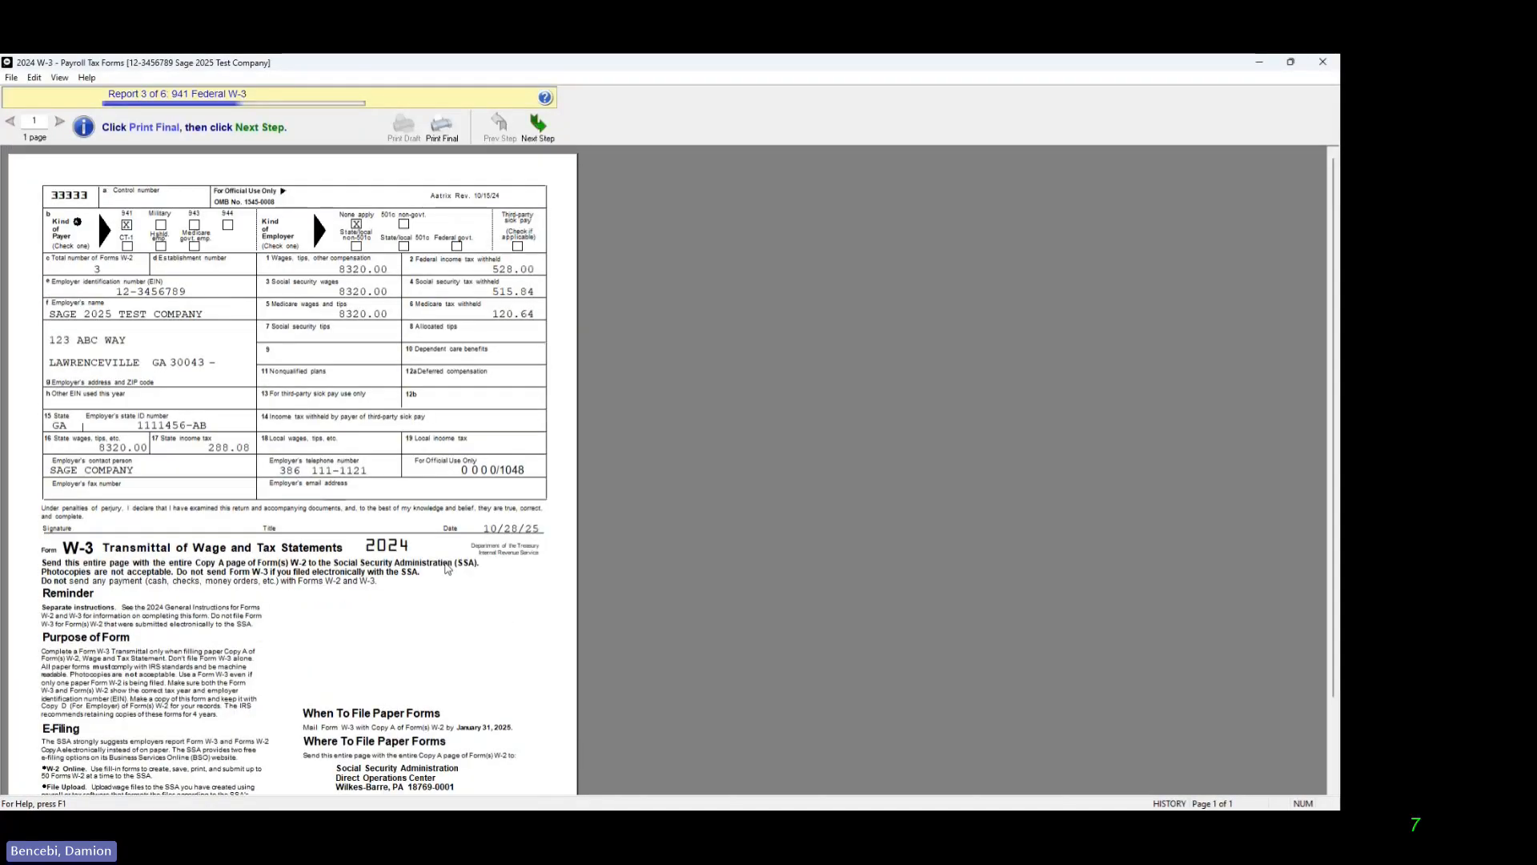
scroll(449, 575, "down", 3)
scroll(449, 574, "up", 3)
left_click(541, 145)
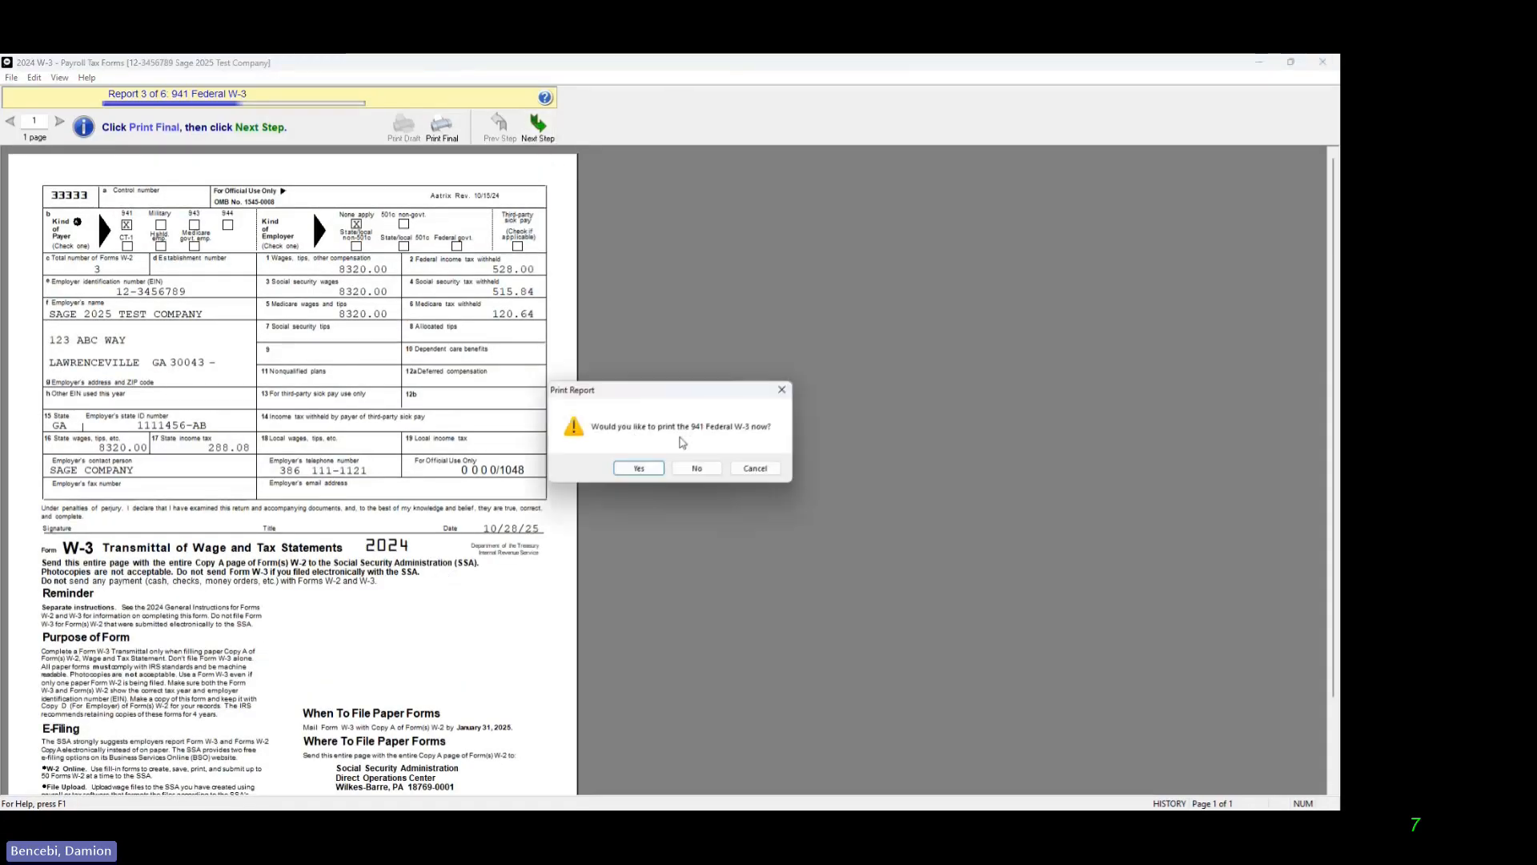
left_click(644, 466)
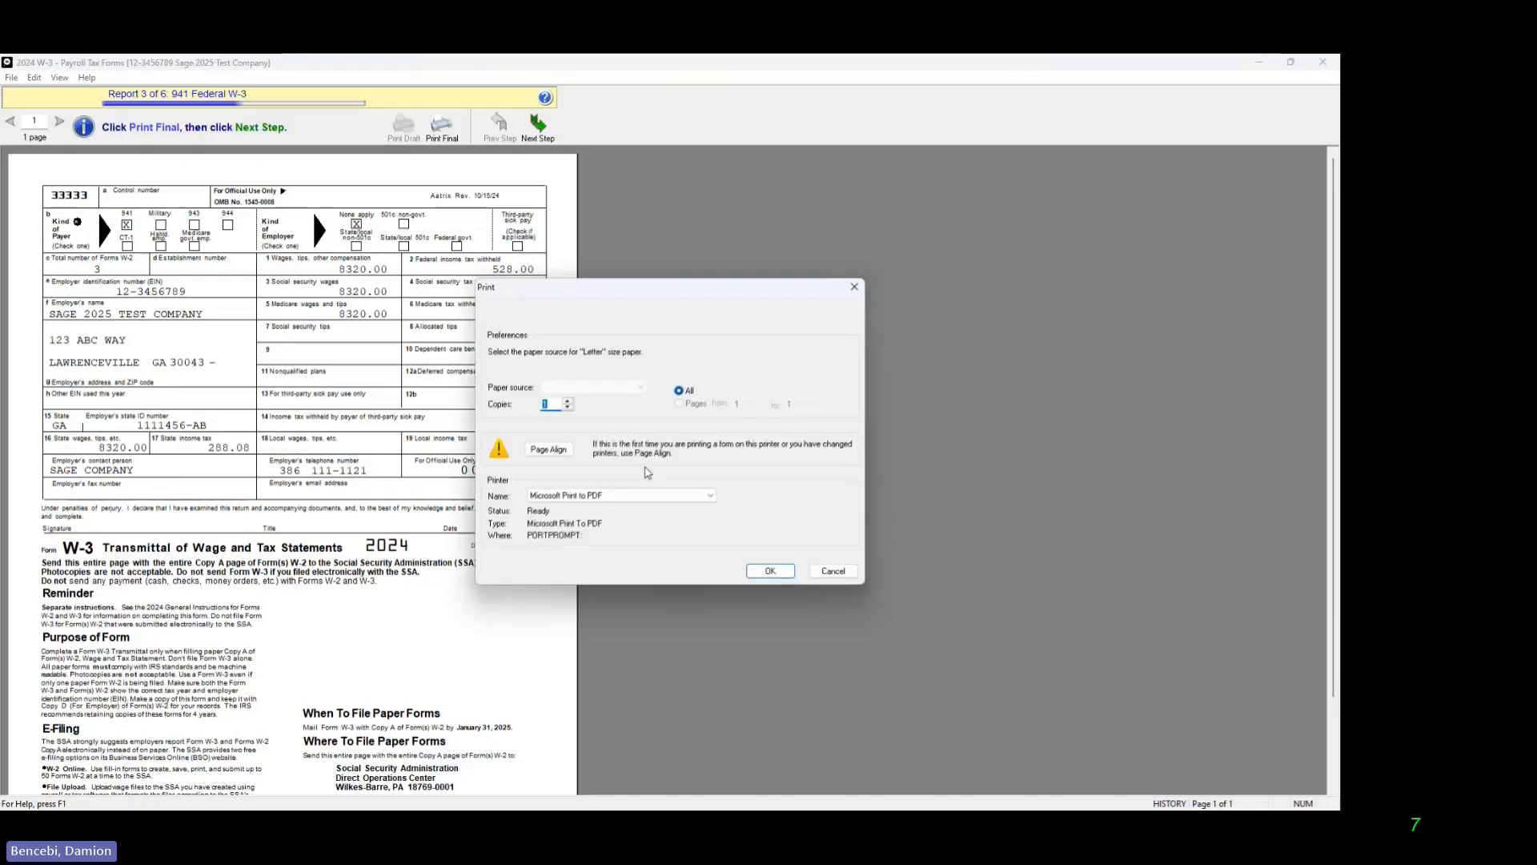
left_click(764, 573)
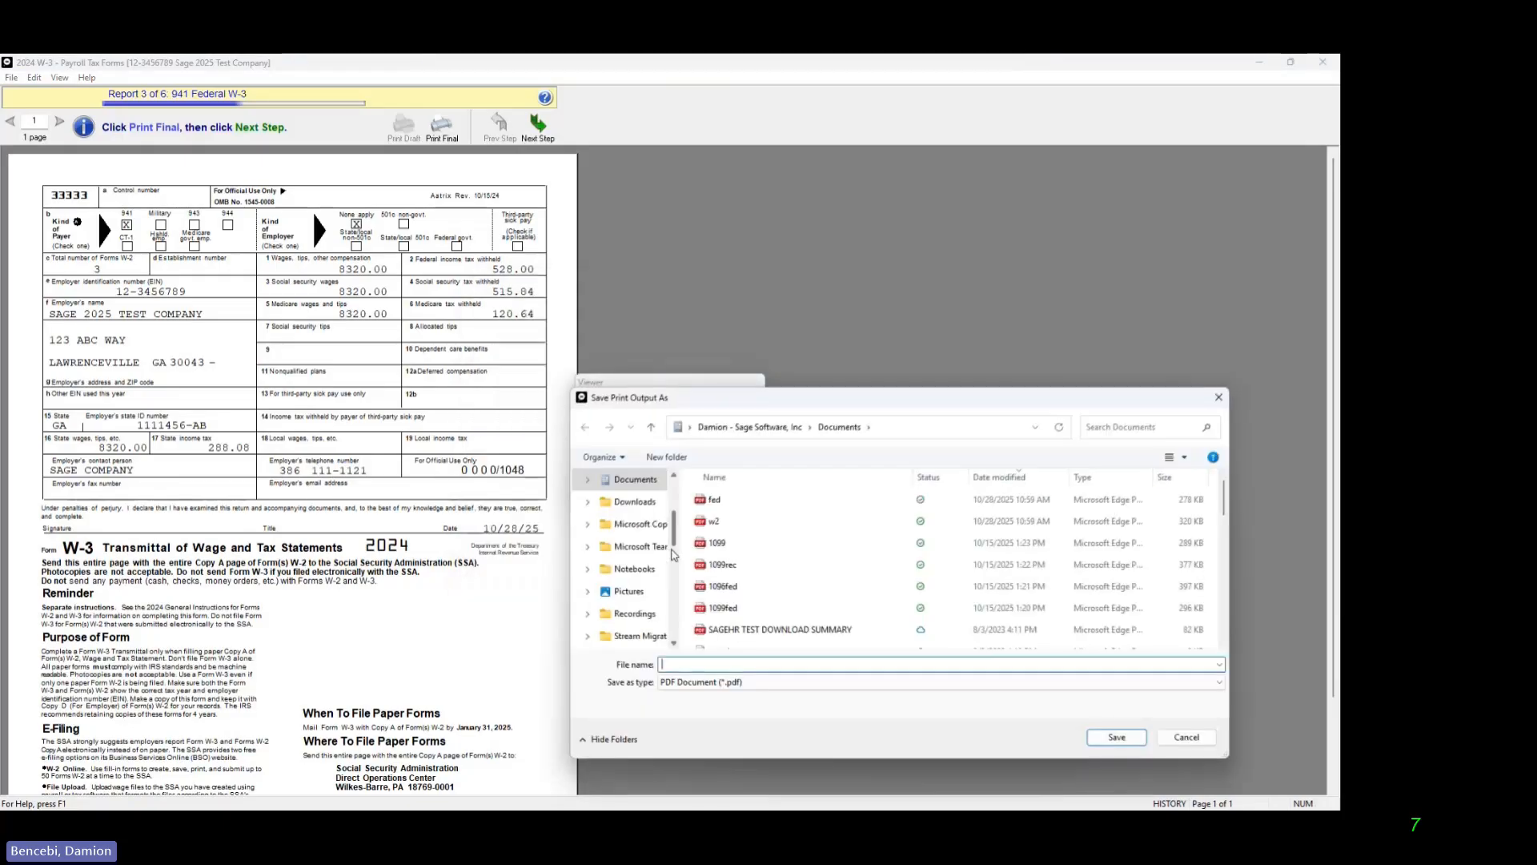
type("w3")
key("Return")
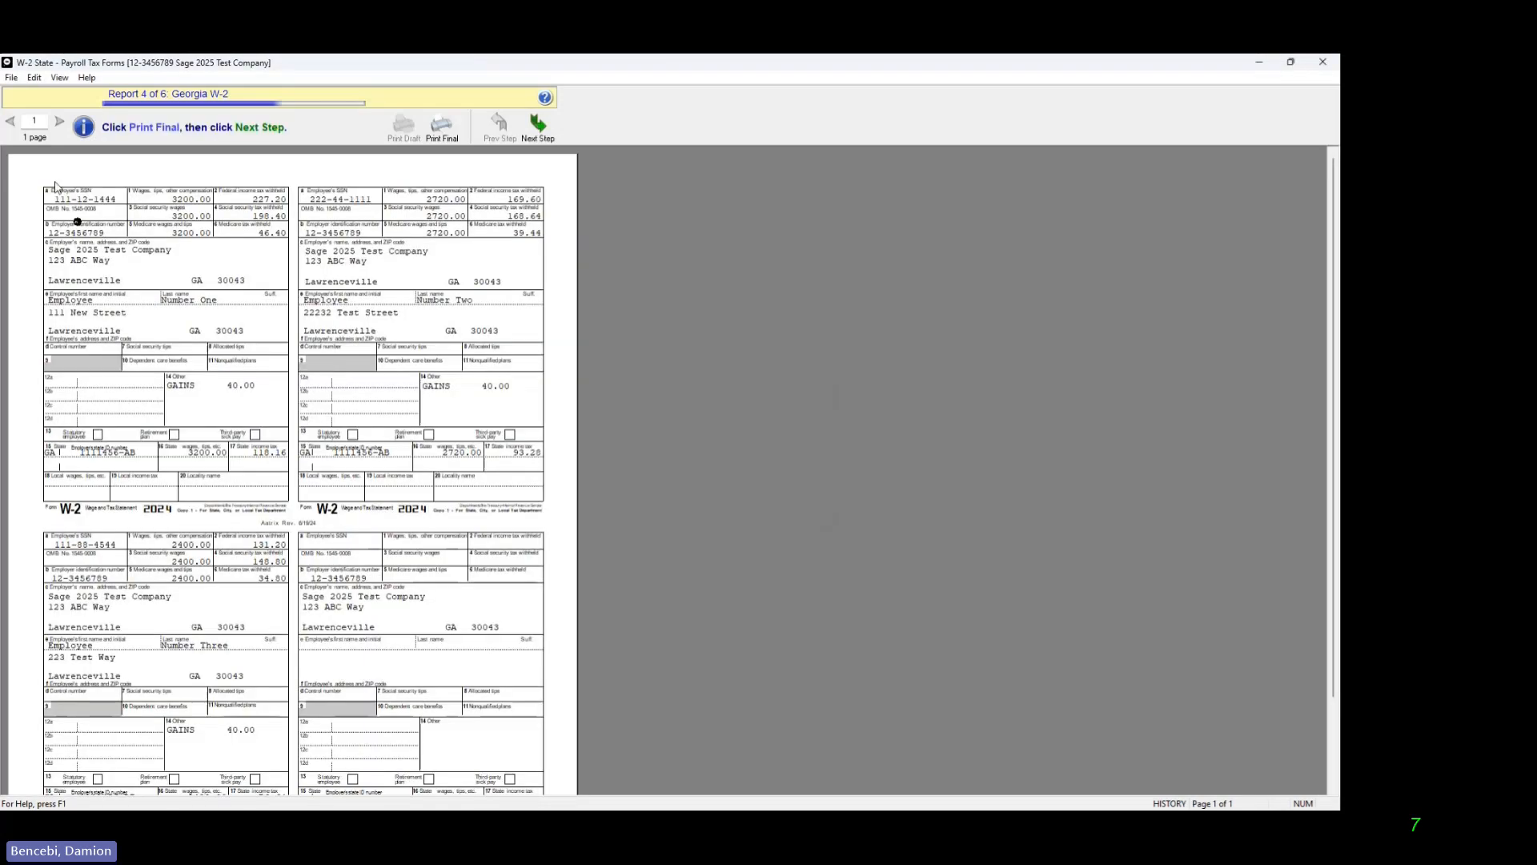
Step: Review the Georgia W-2 report and print it to a PDF file named state
scroll(177, 503, "down", 2)
scroll(176, 502, "up", 2)
left_click(538, 126)
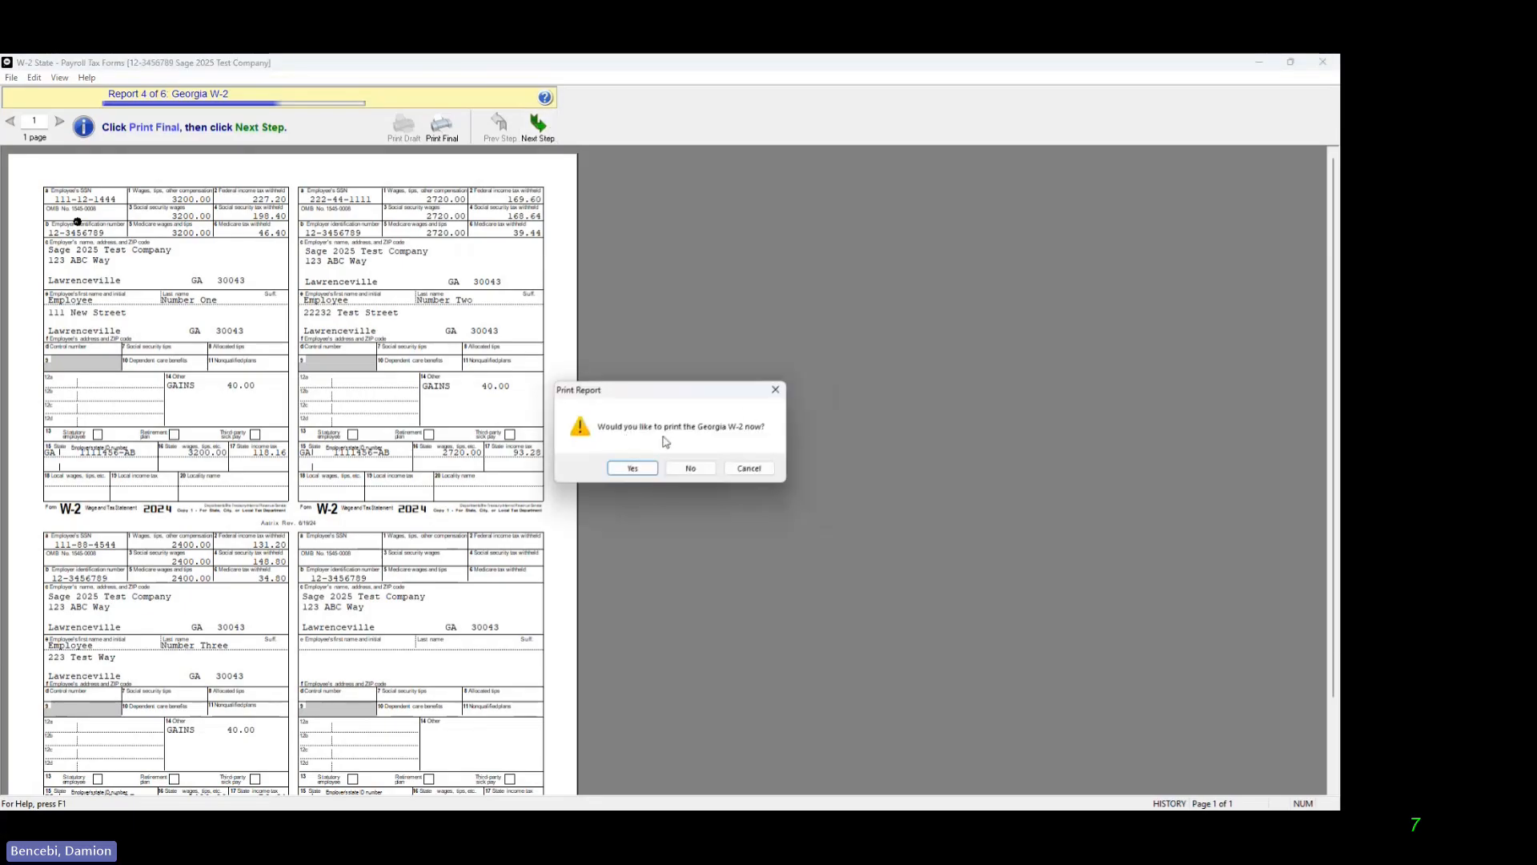
left_click(631, 469)
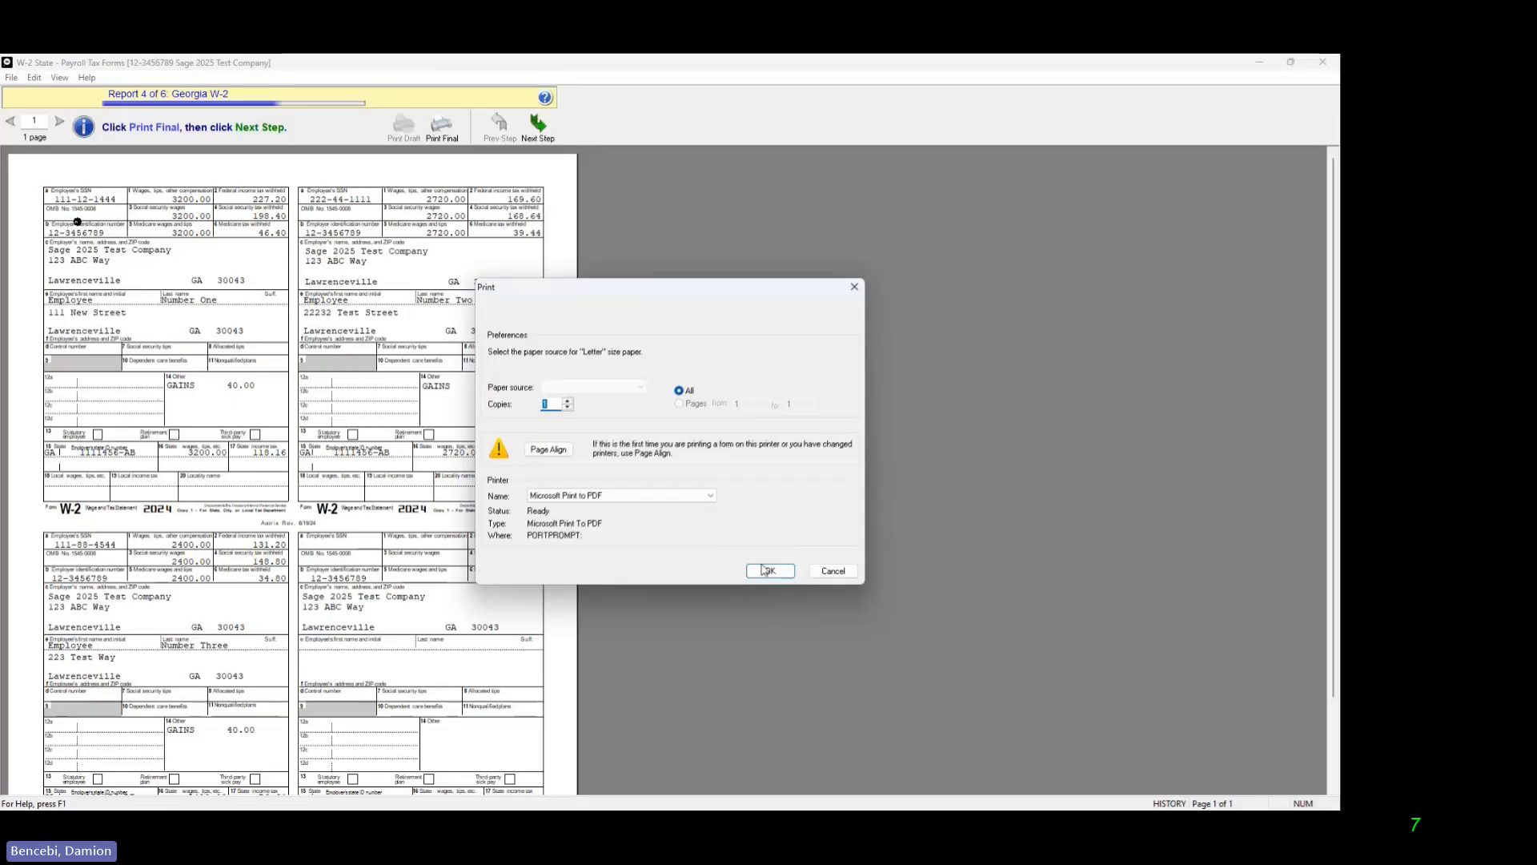
left_click(770, 572)
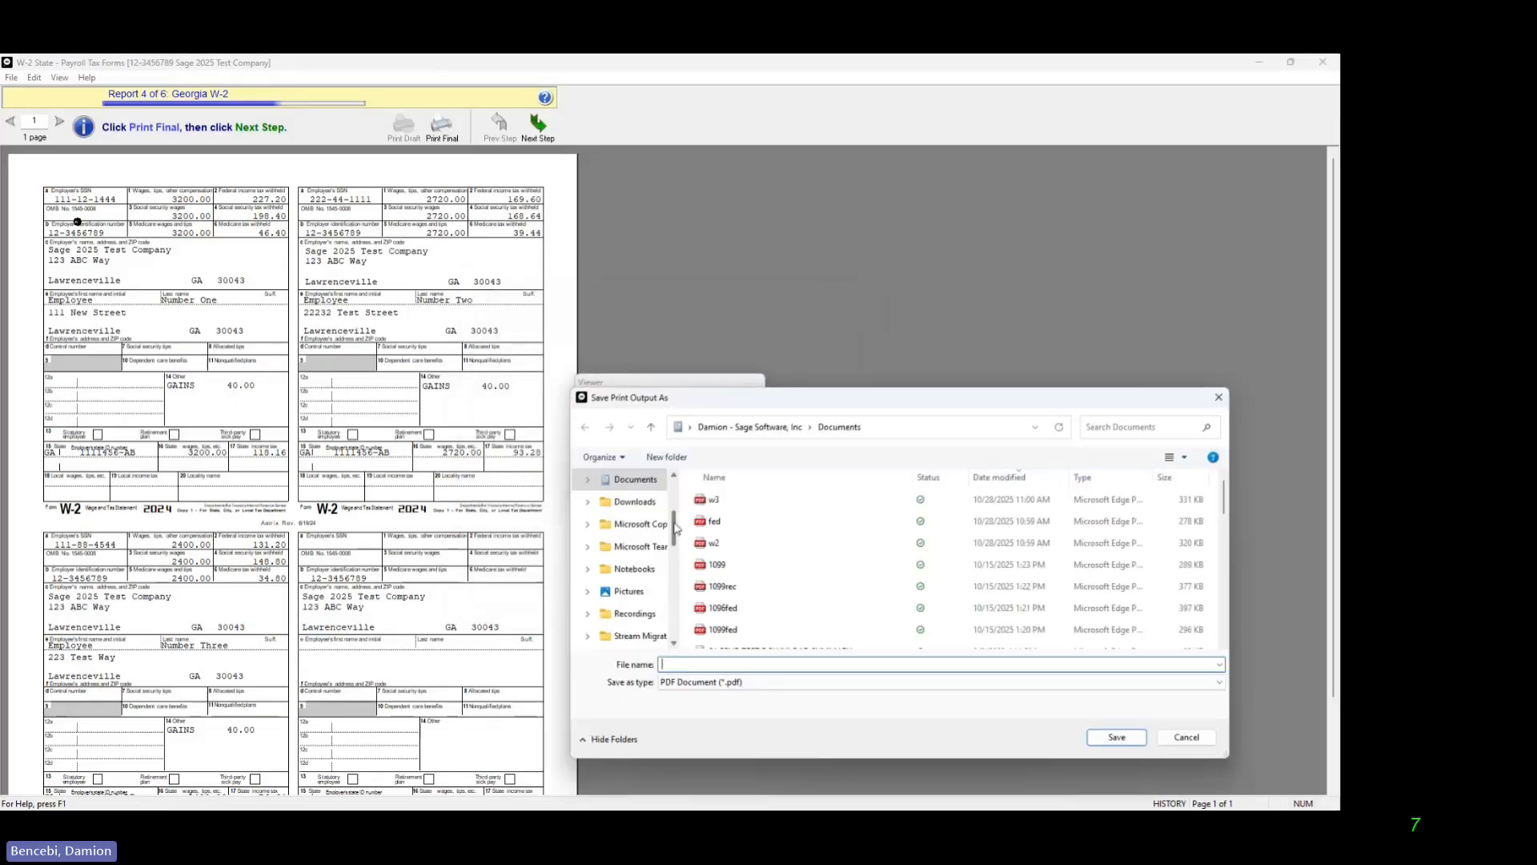
type("state")
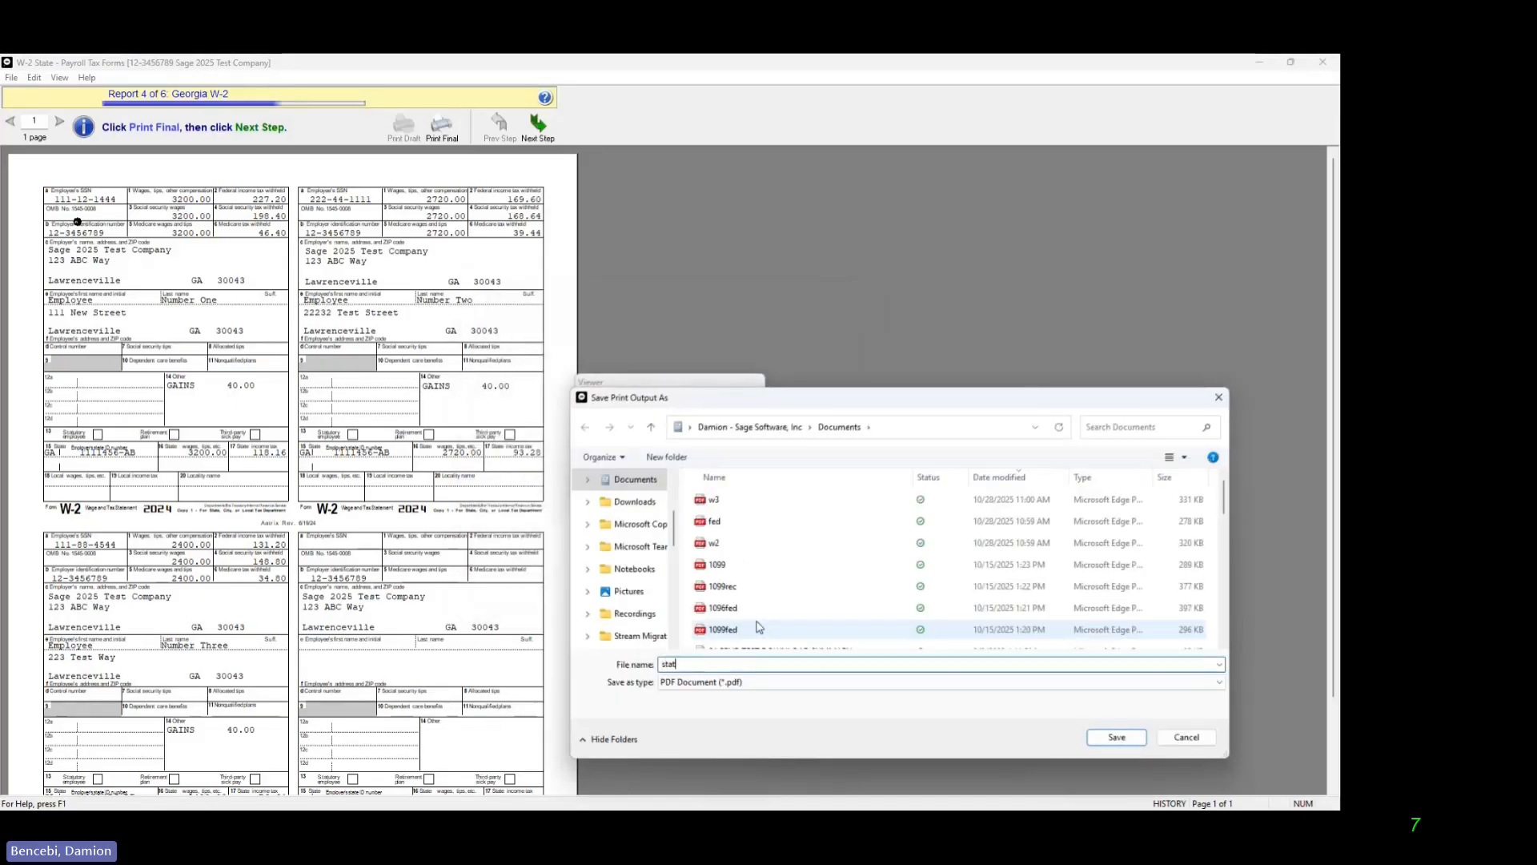
left_click(1098, 737)
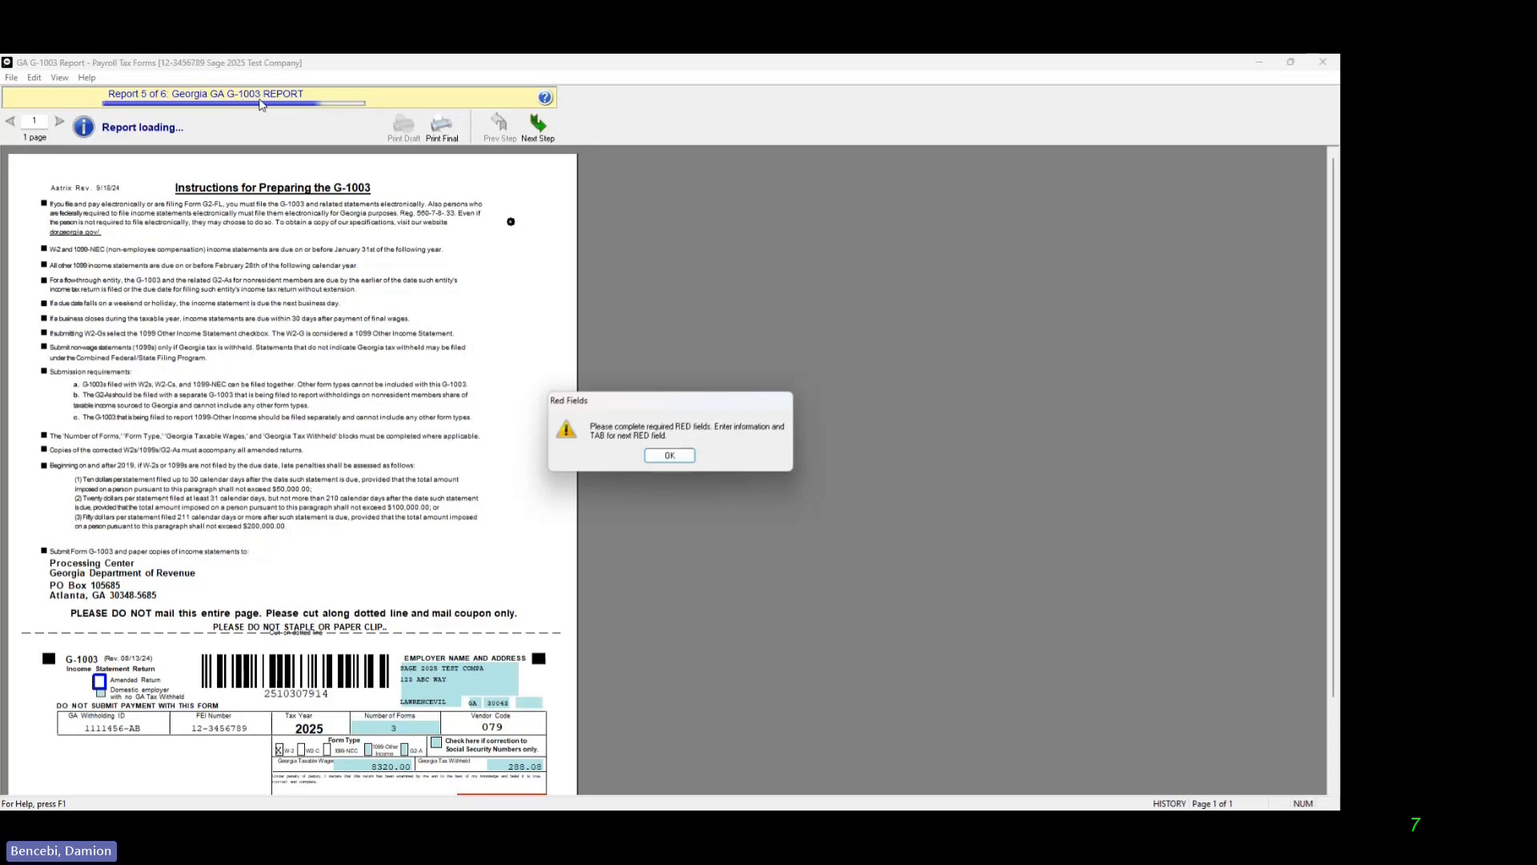
Step: Fill in the required title on the Georgia G-1003 report with "sage" and agree to the final review notice
left_click(669, 454)
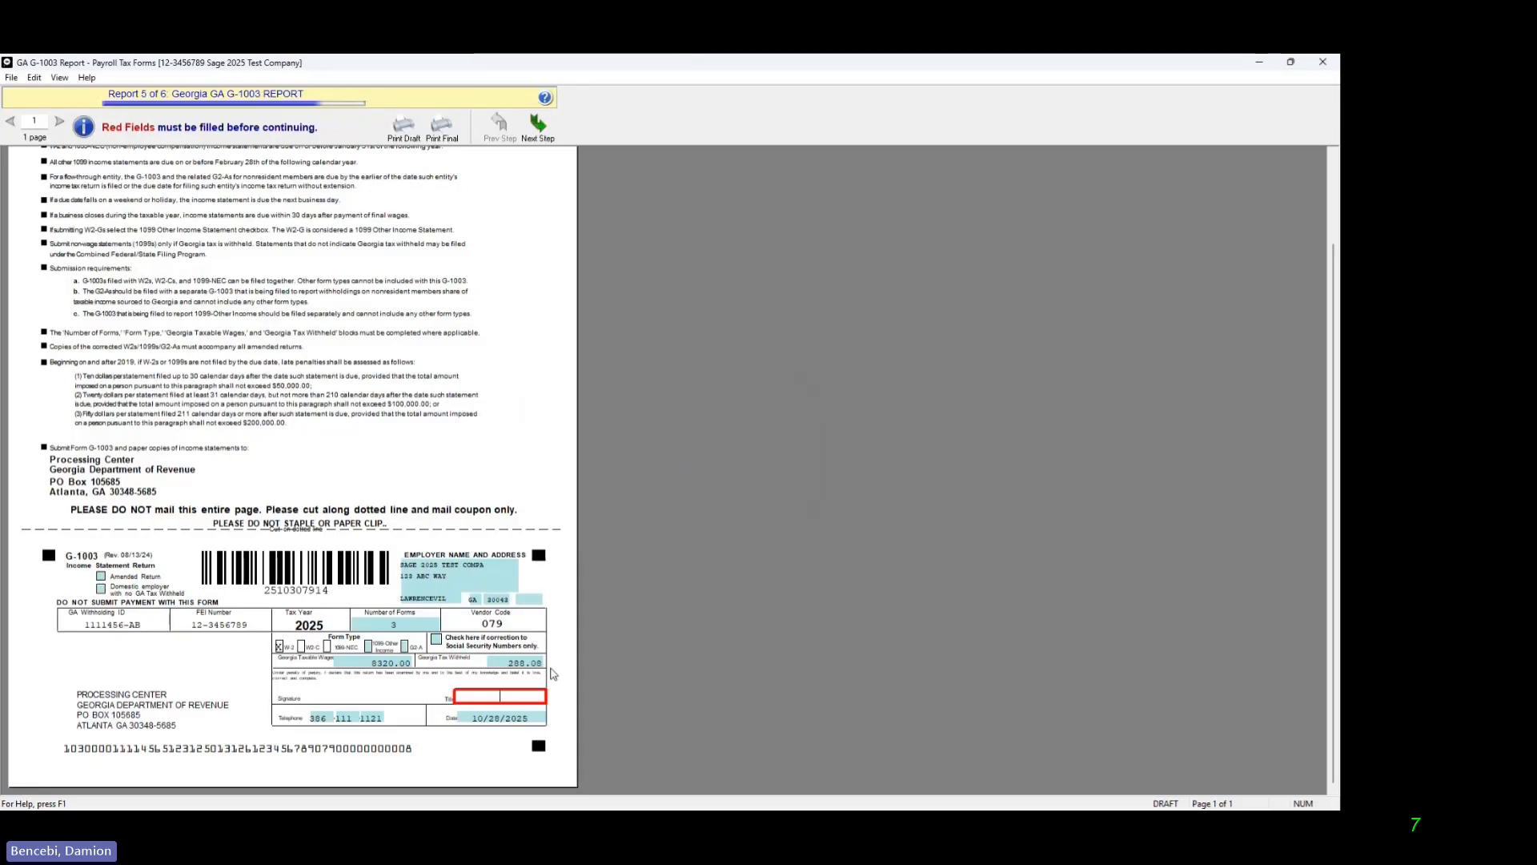
left_click(509, 696)
type("sage")
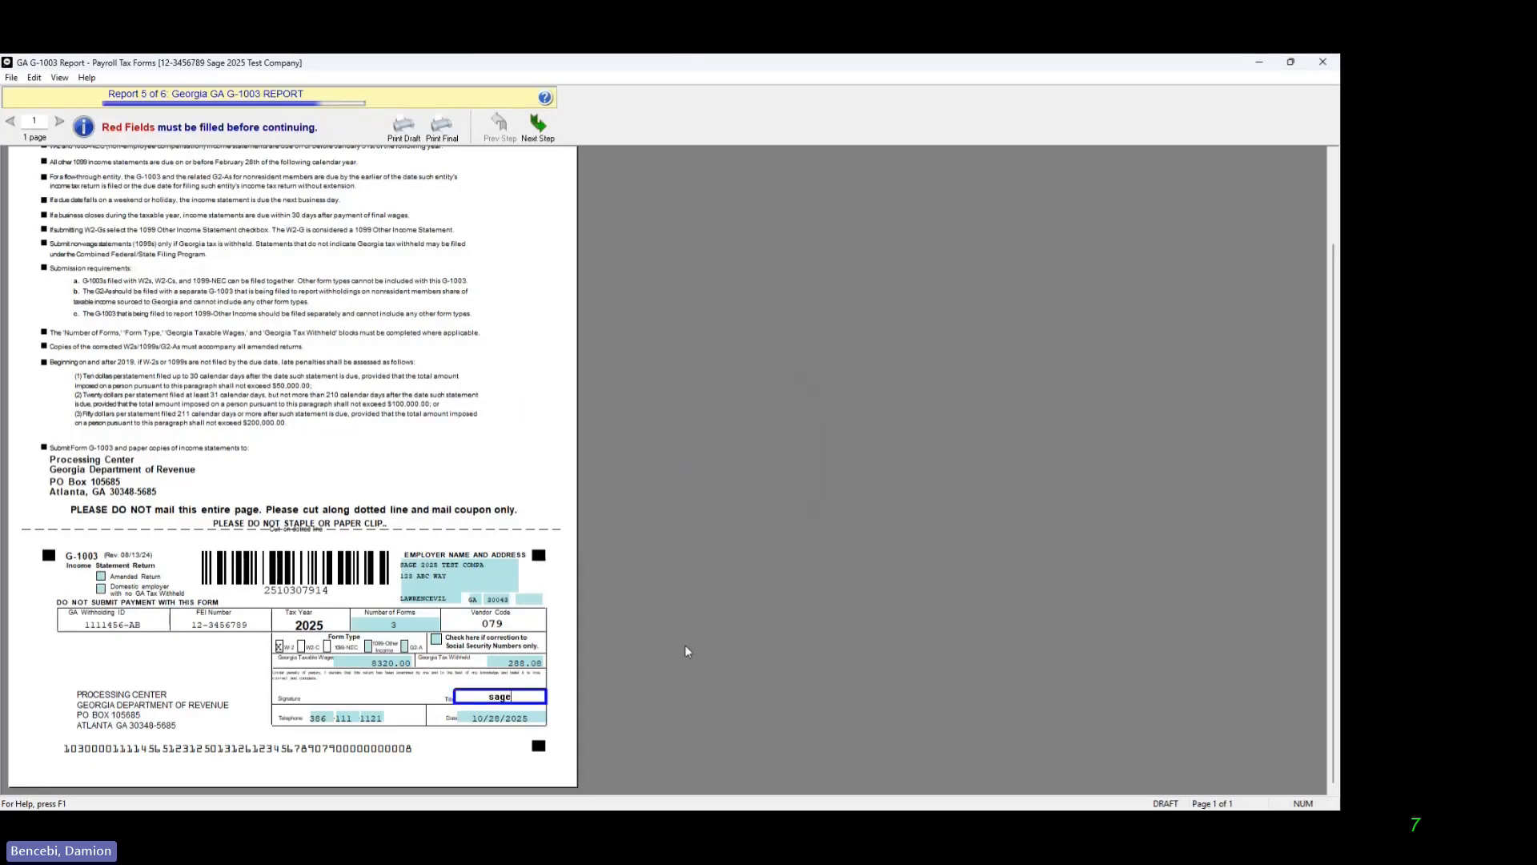
key("Tab")
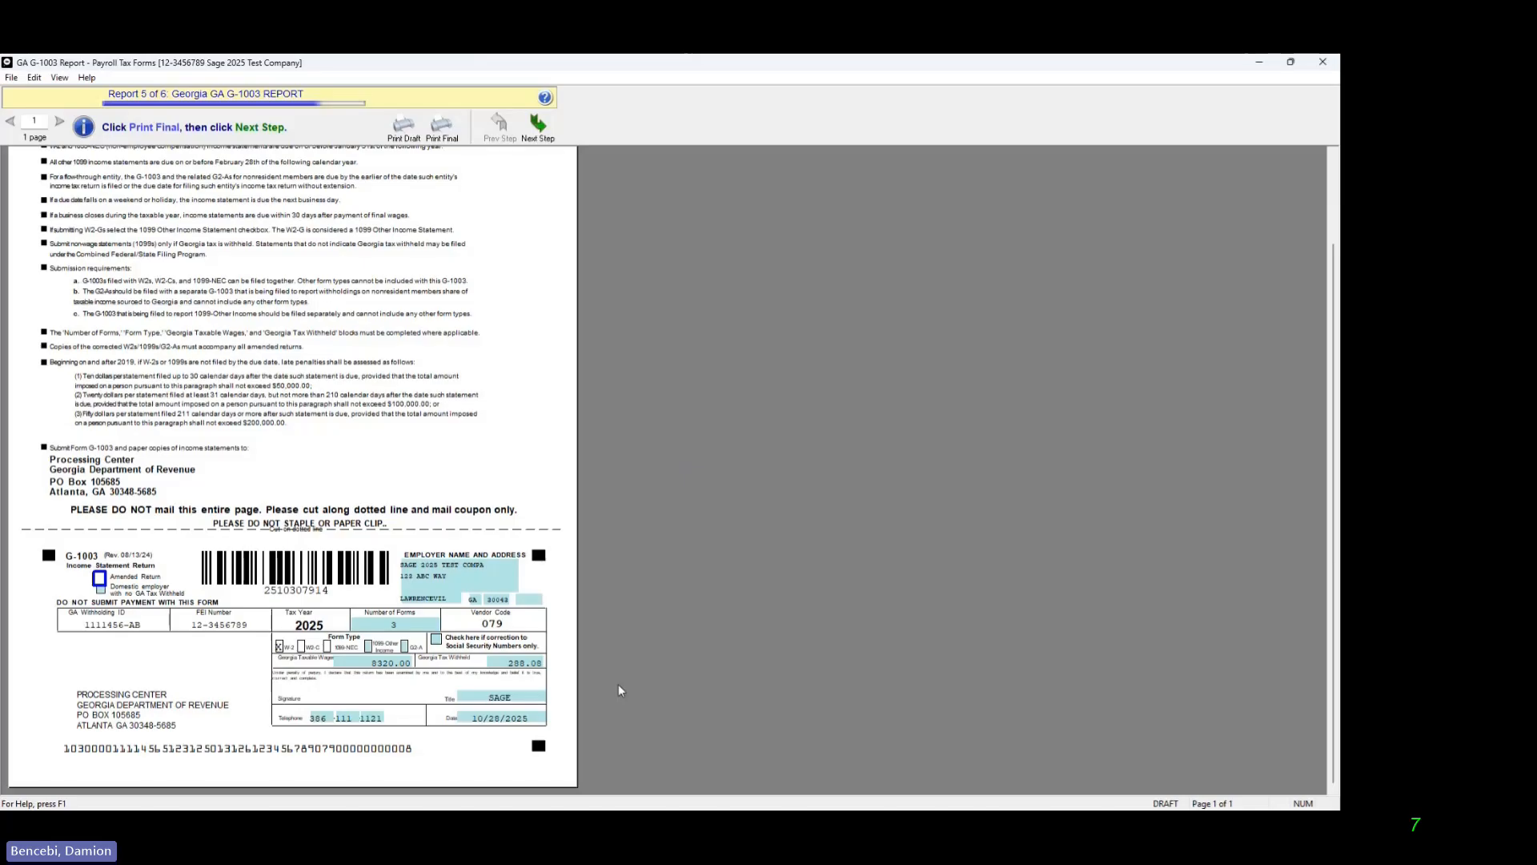
left_click(535, 136)
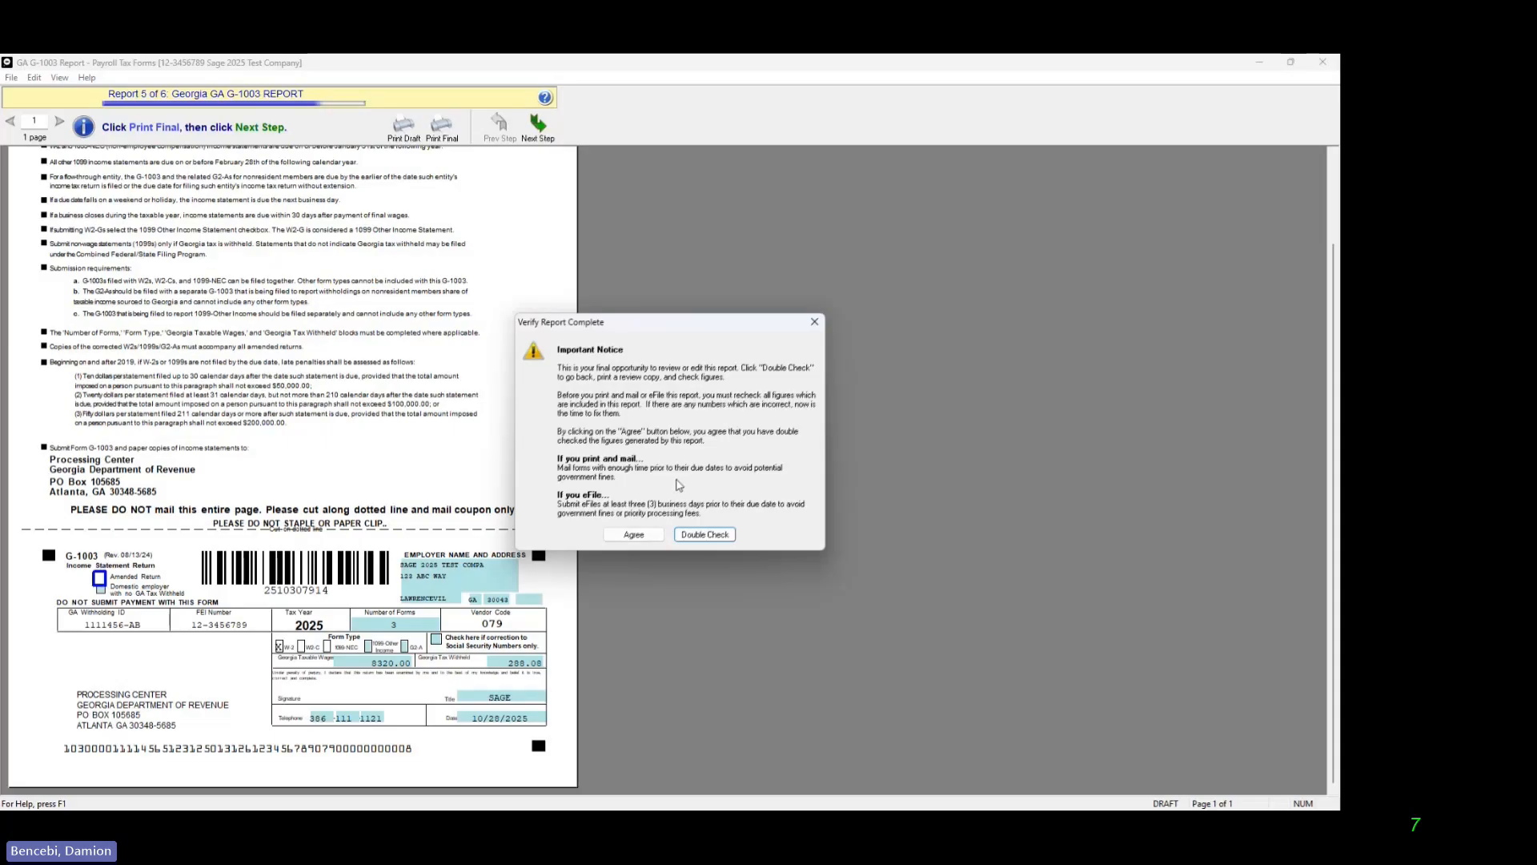
left_click(641, 537)
left_click(639, 538)
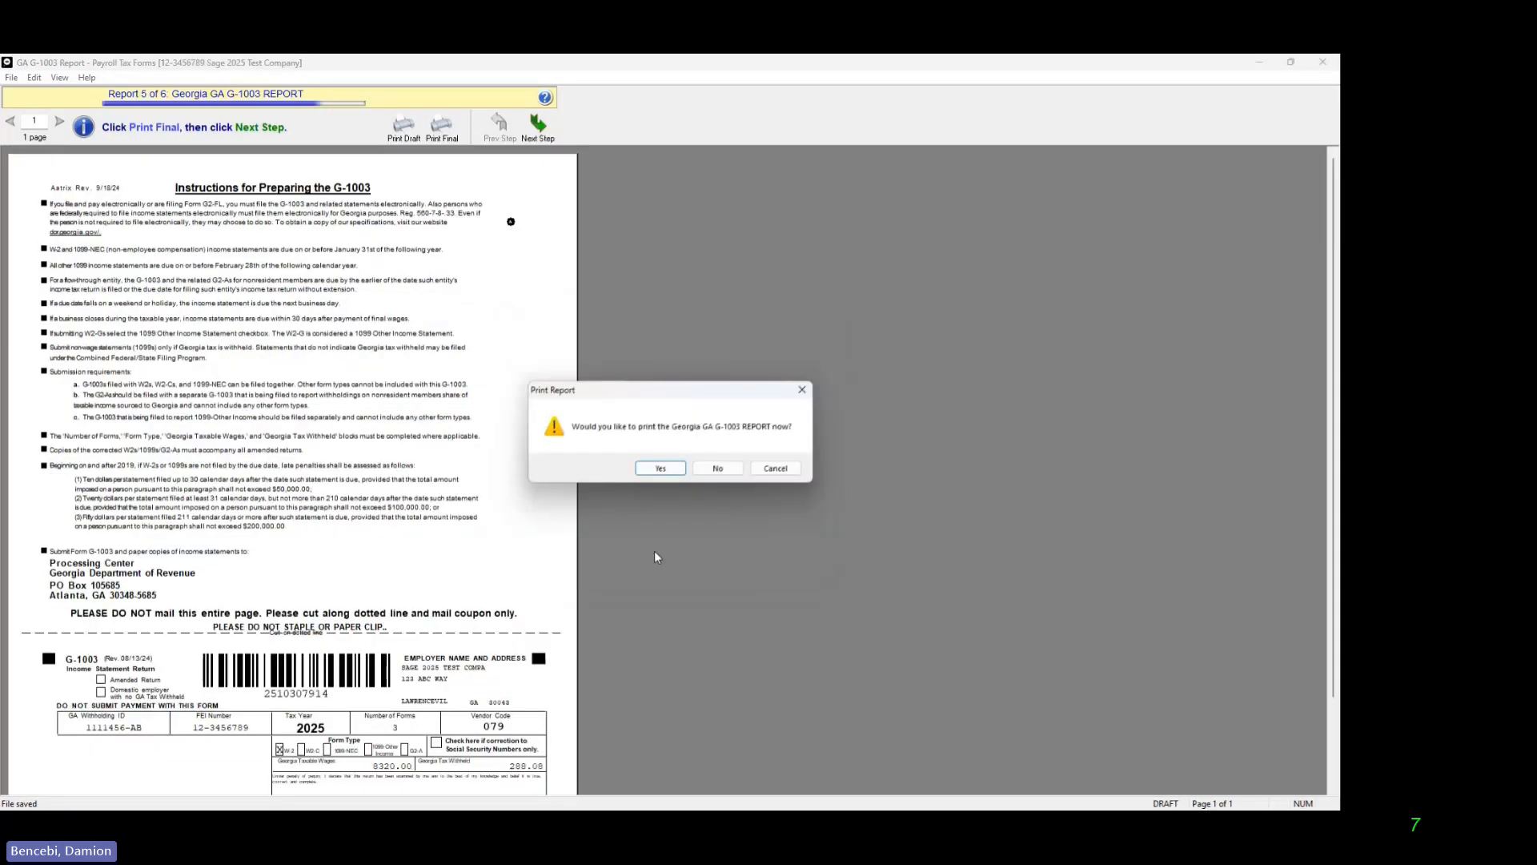
Step: Print the Georgia G-1003 report to a PDF file named 1003
left_click(680, 472)
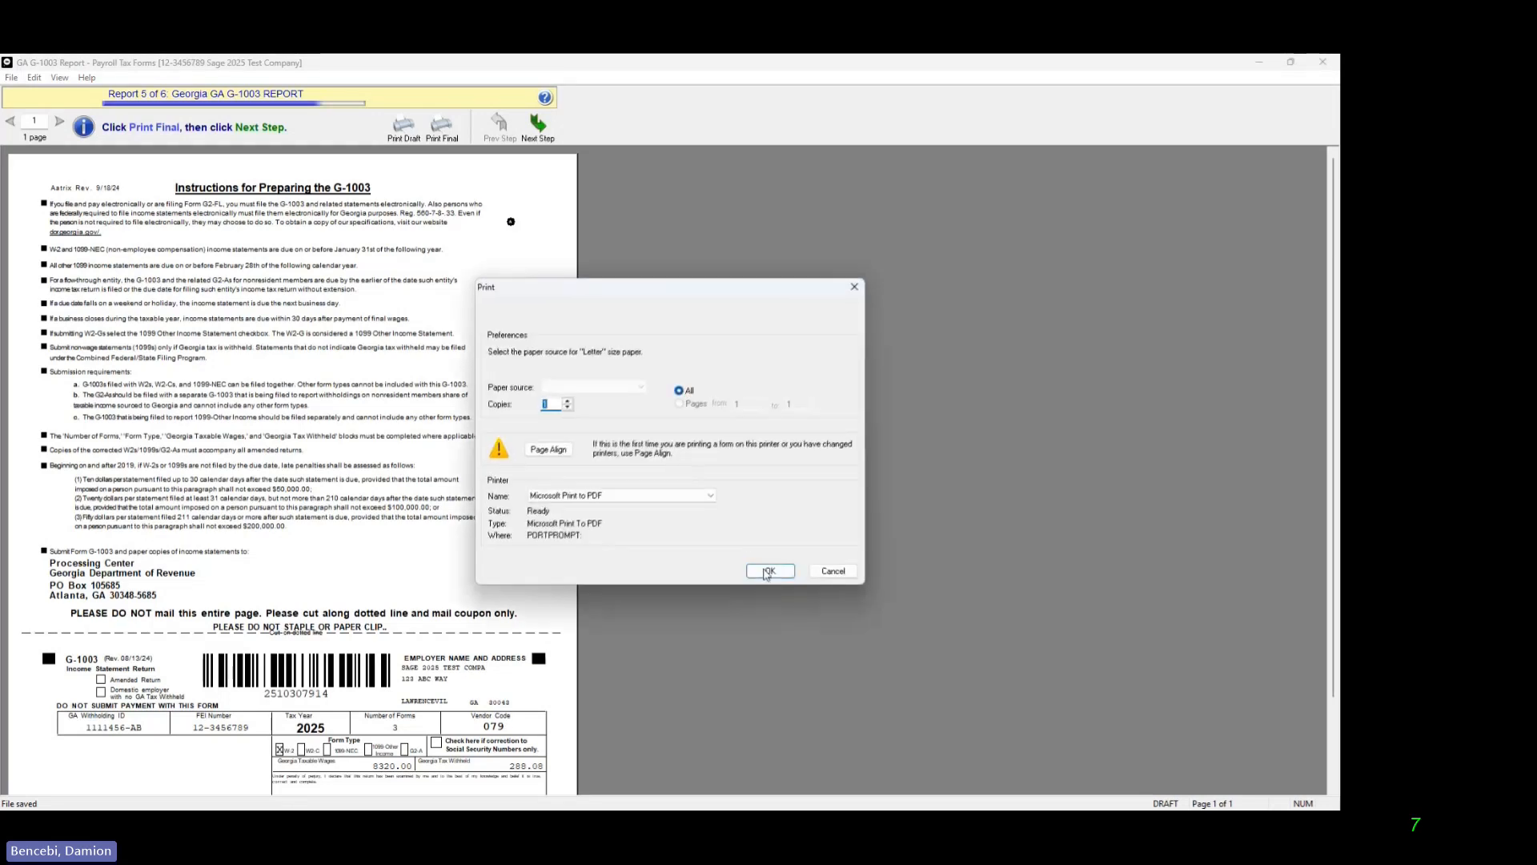
left_click(766, 572)
type("100")
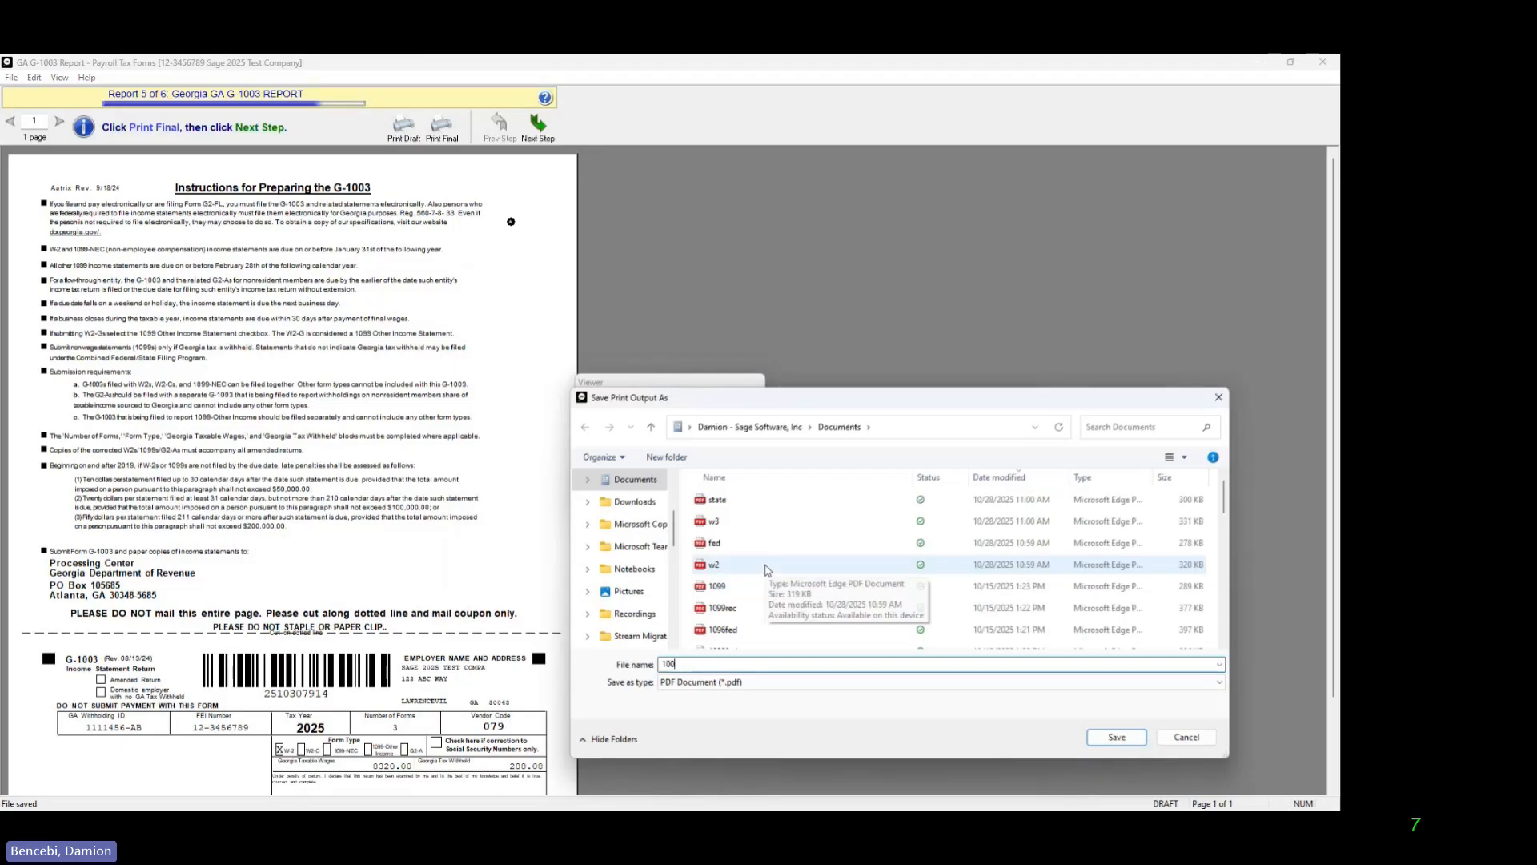
type("3")
left_click(1131, 738)
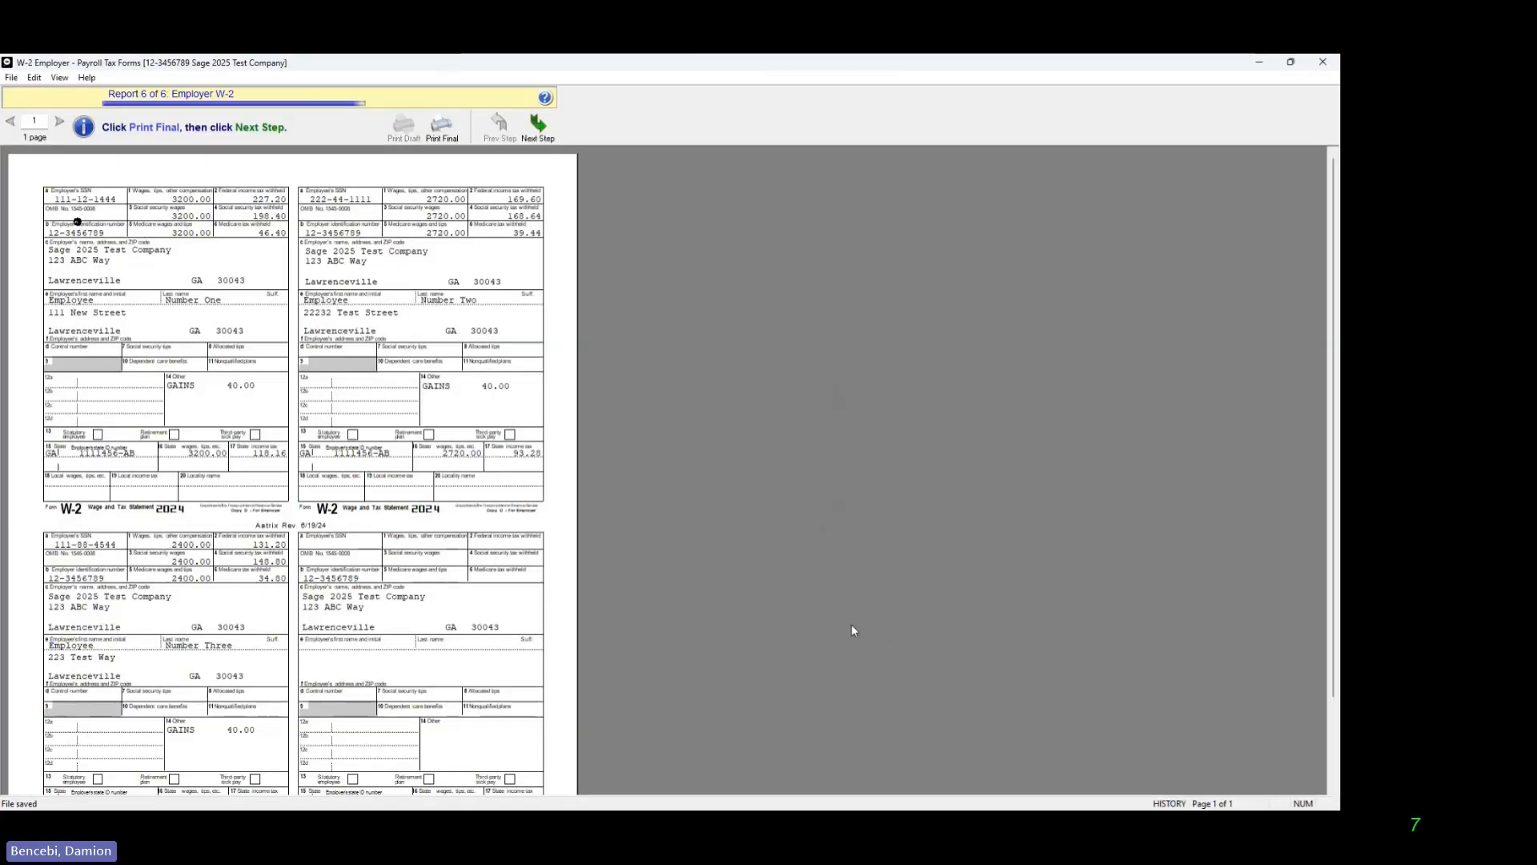
Step: Review the Employer W-2, print it to a PDF file named emp;loyer, and close the W-2 preparer and form selection windows
scroll(402, 473, "down", 3)
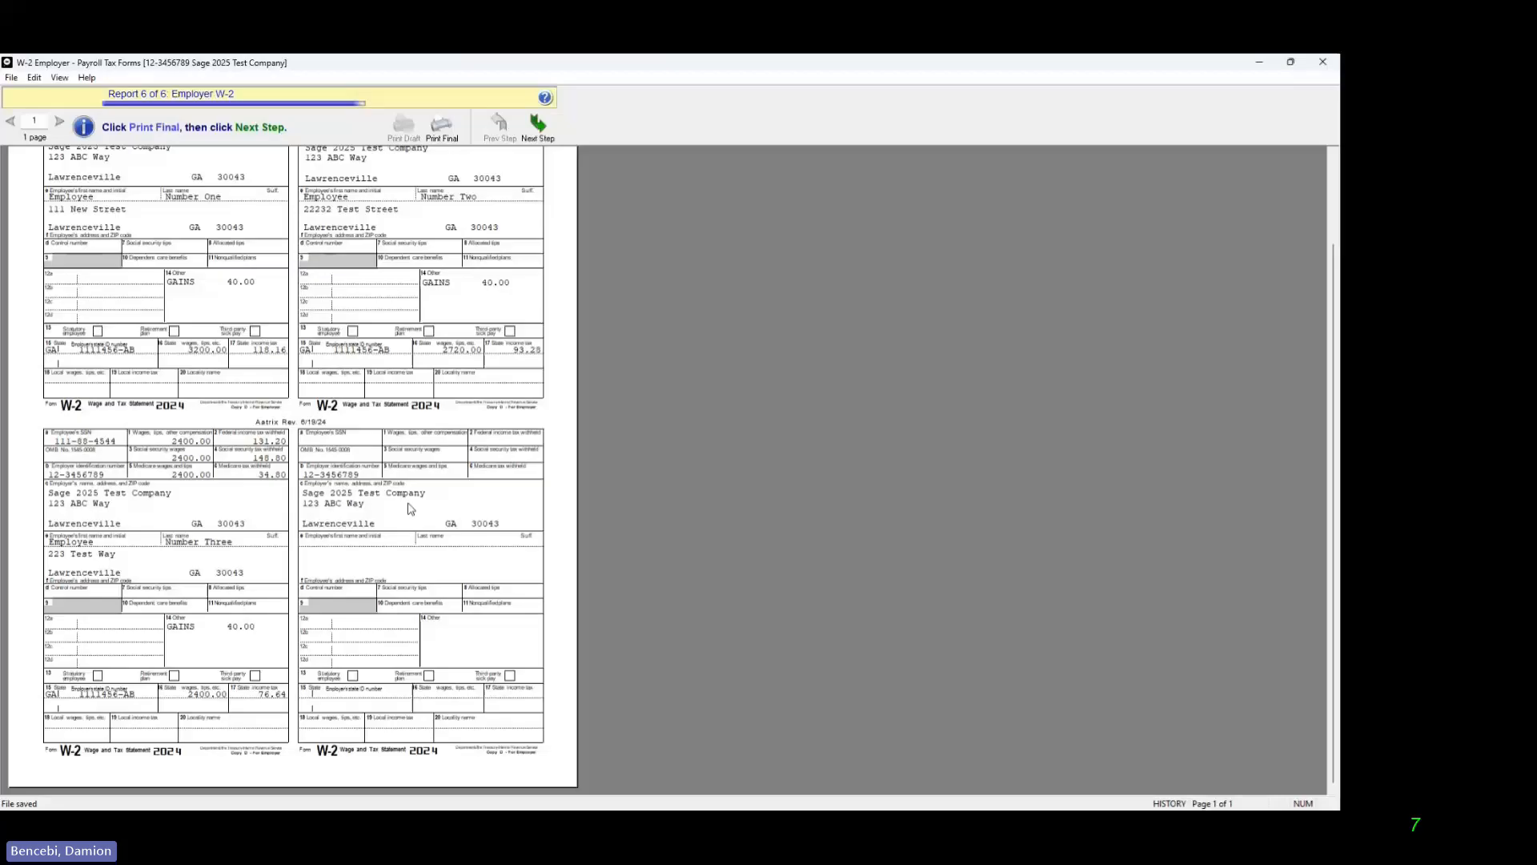
scroll(410, 509, "up", 3)
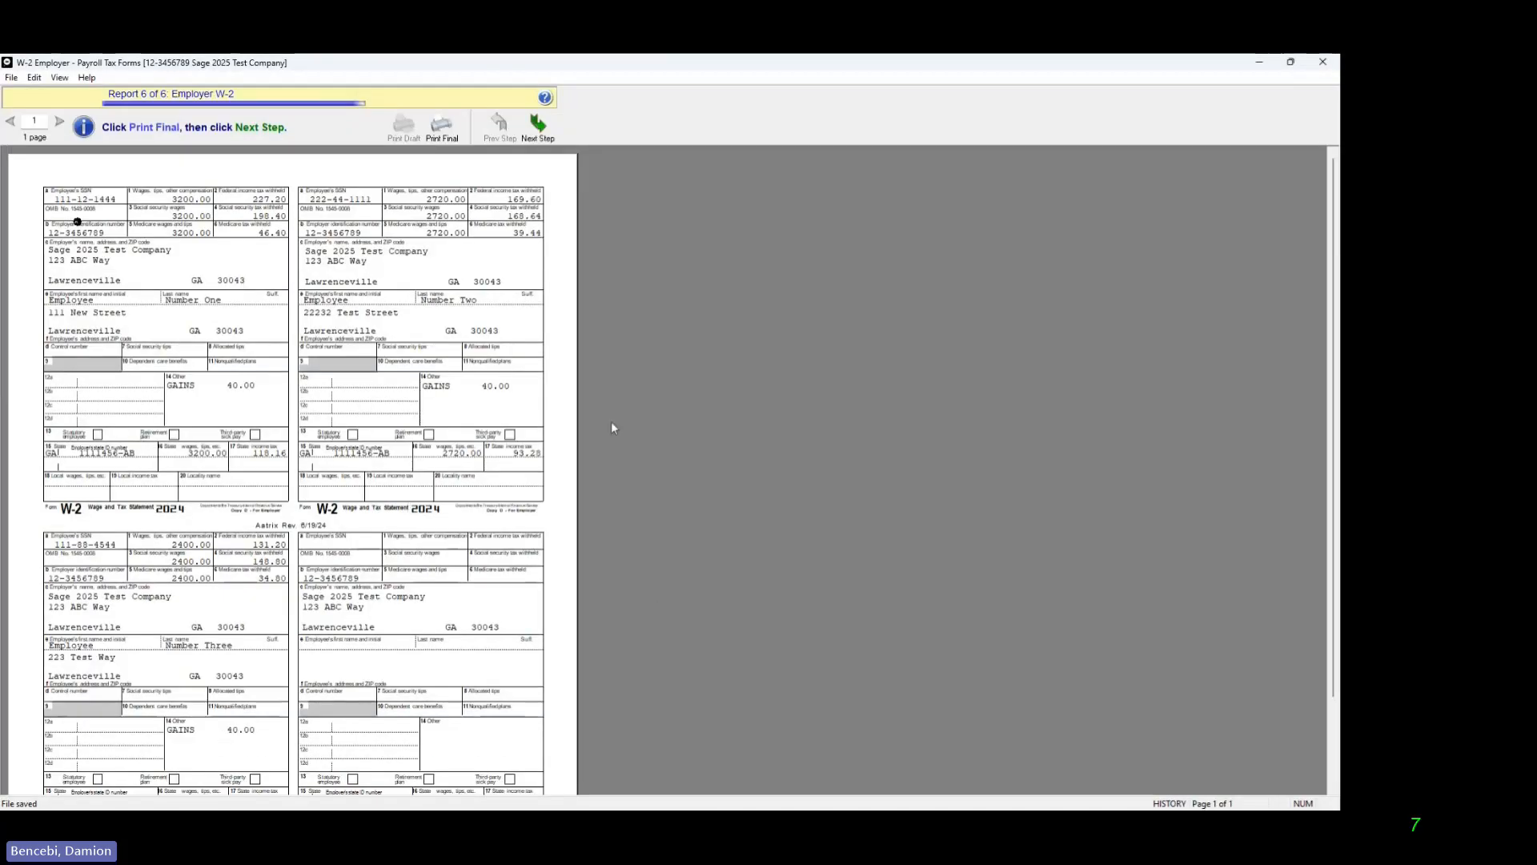
left_click(545, 132)
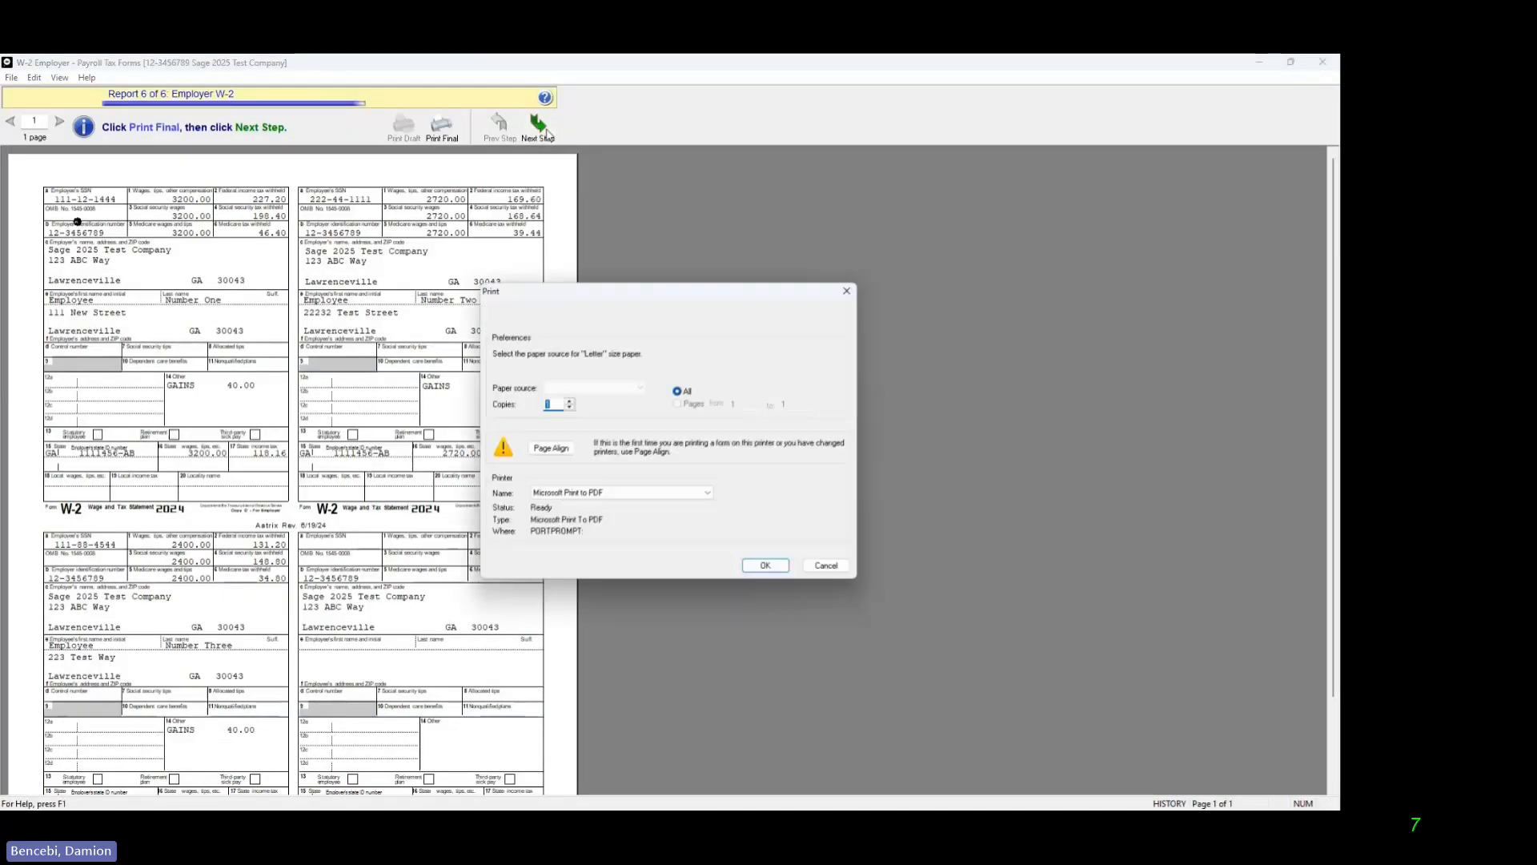
left_click(773, 567)
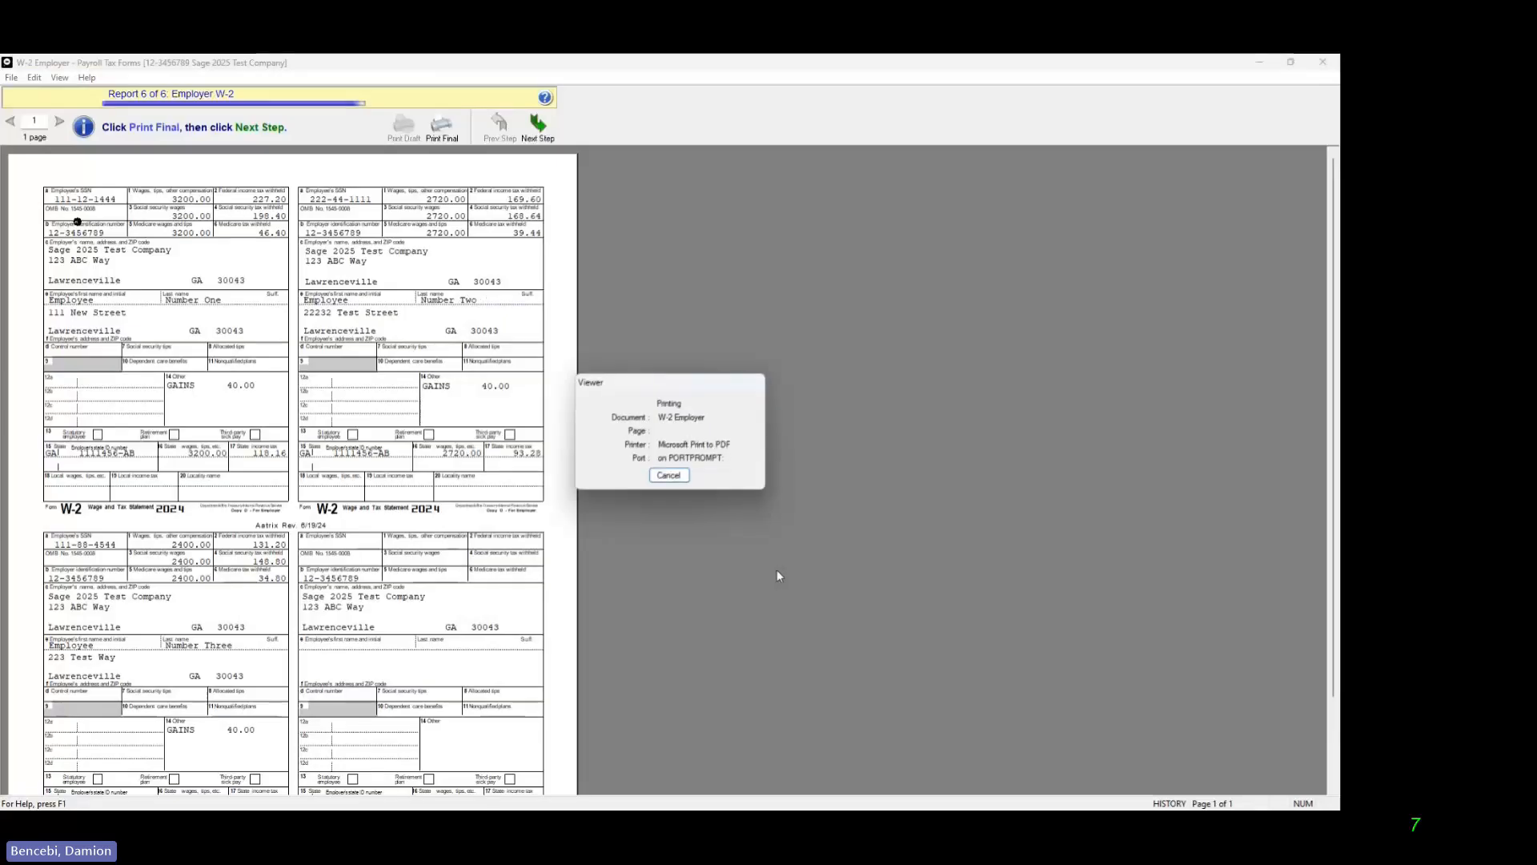
type("emp;loyer")
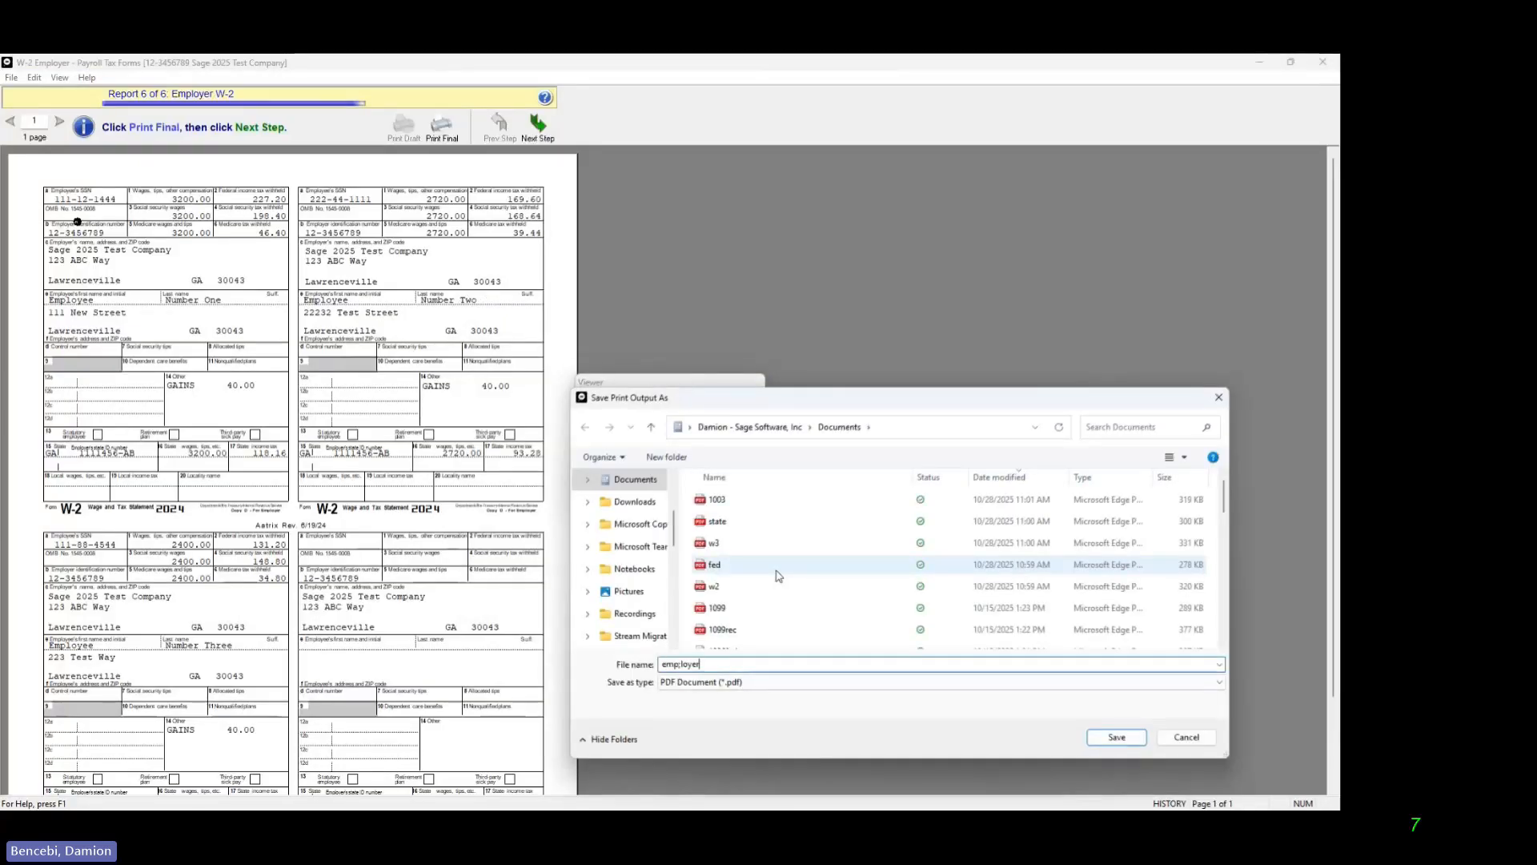
left_click(1117, 737)
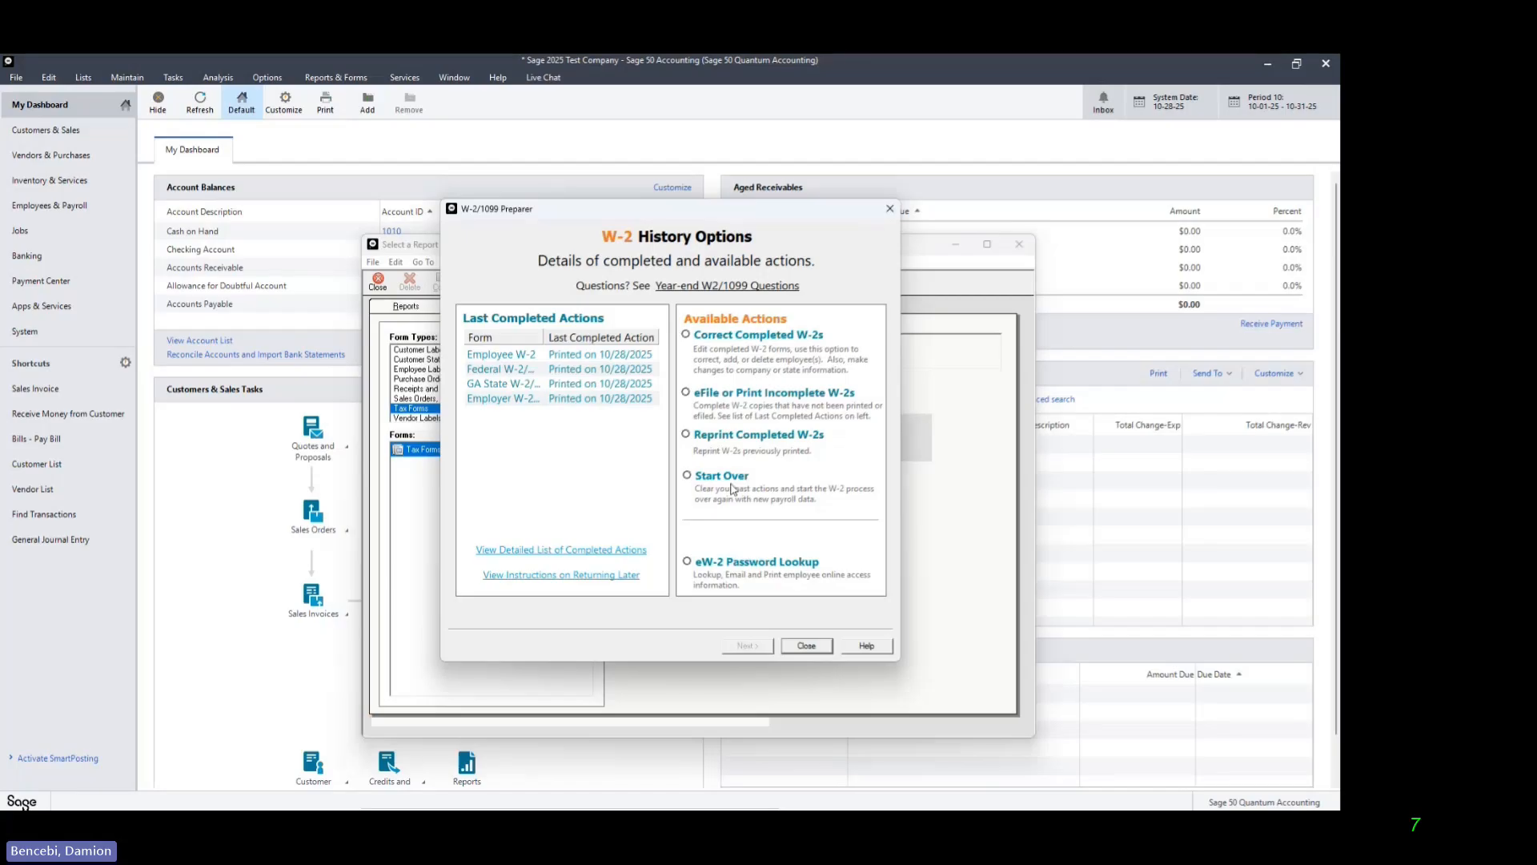
left_click(806, 646)
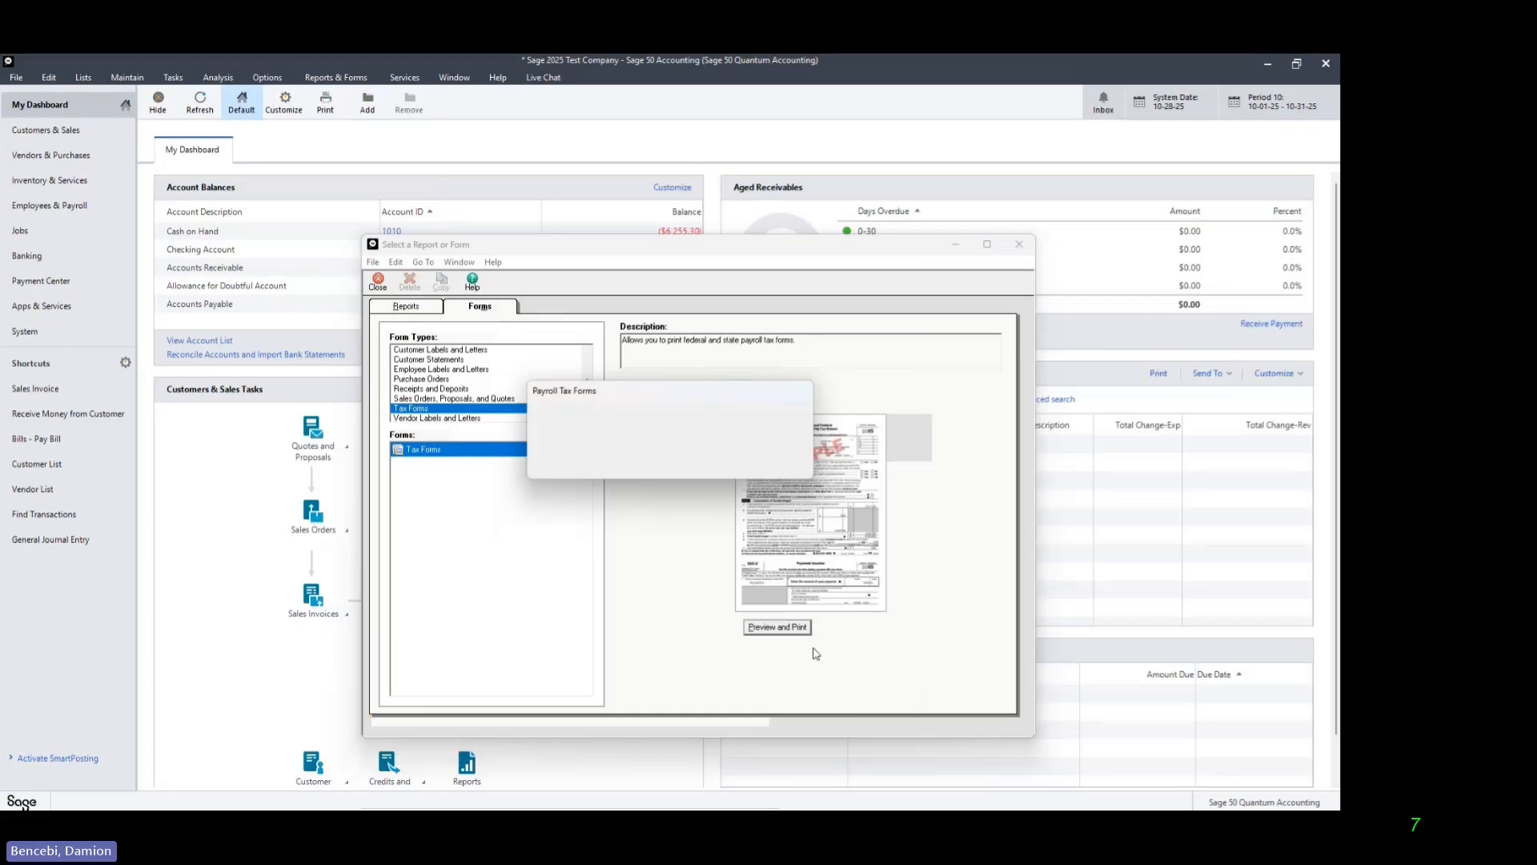
left_click(1020, 246)
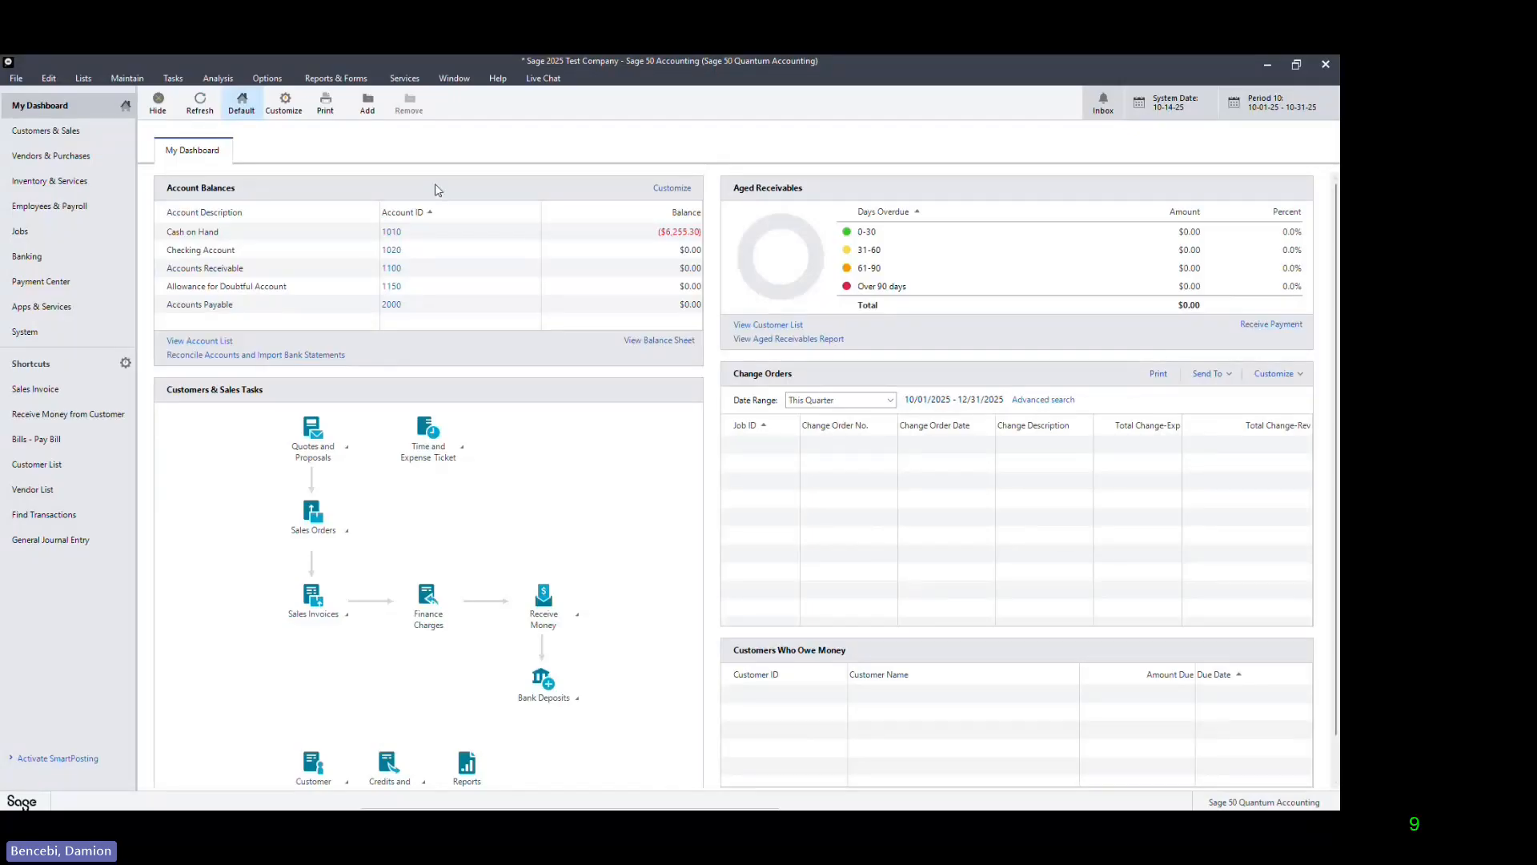
Step: Open the federal 2024 940 Report from Tax Forms with yearly frequency for 2025 and dismiss the introductory notices
left_click(348, 80)
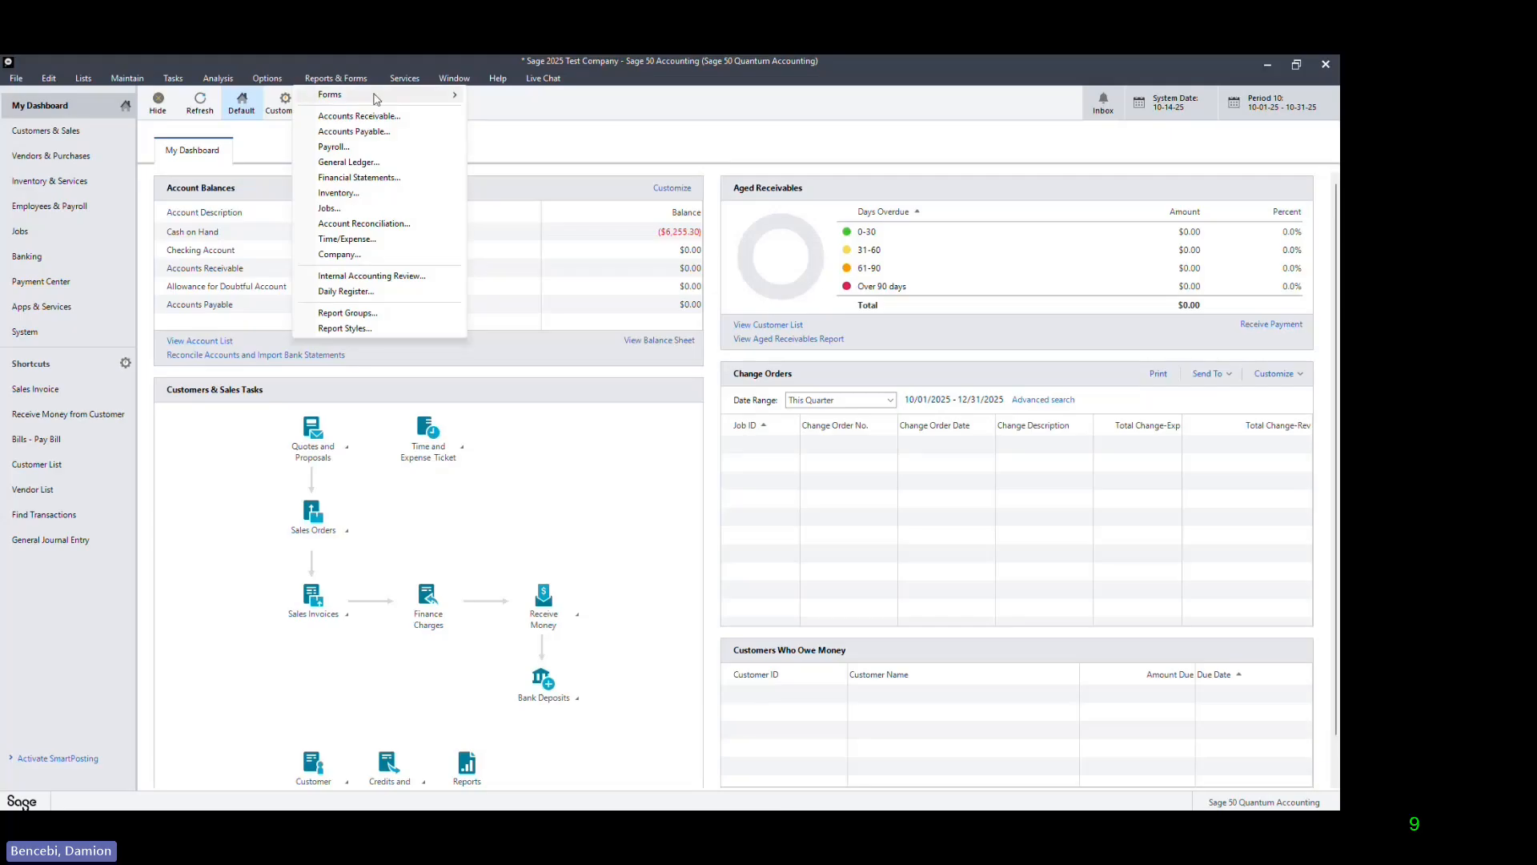
mouse_move(352, 94)
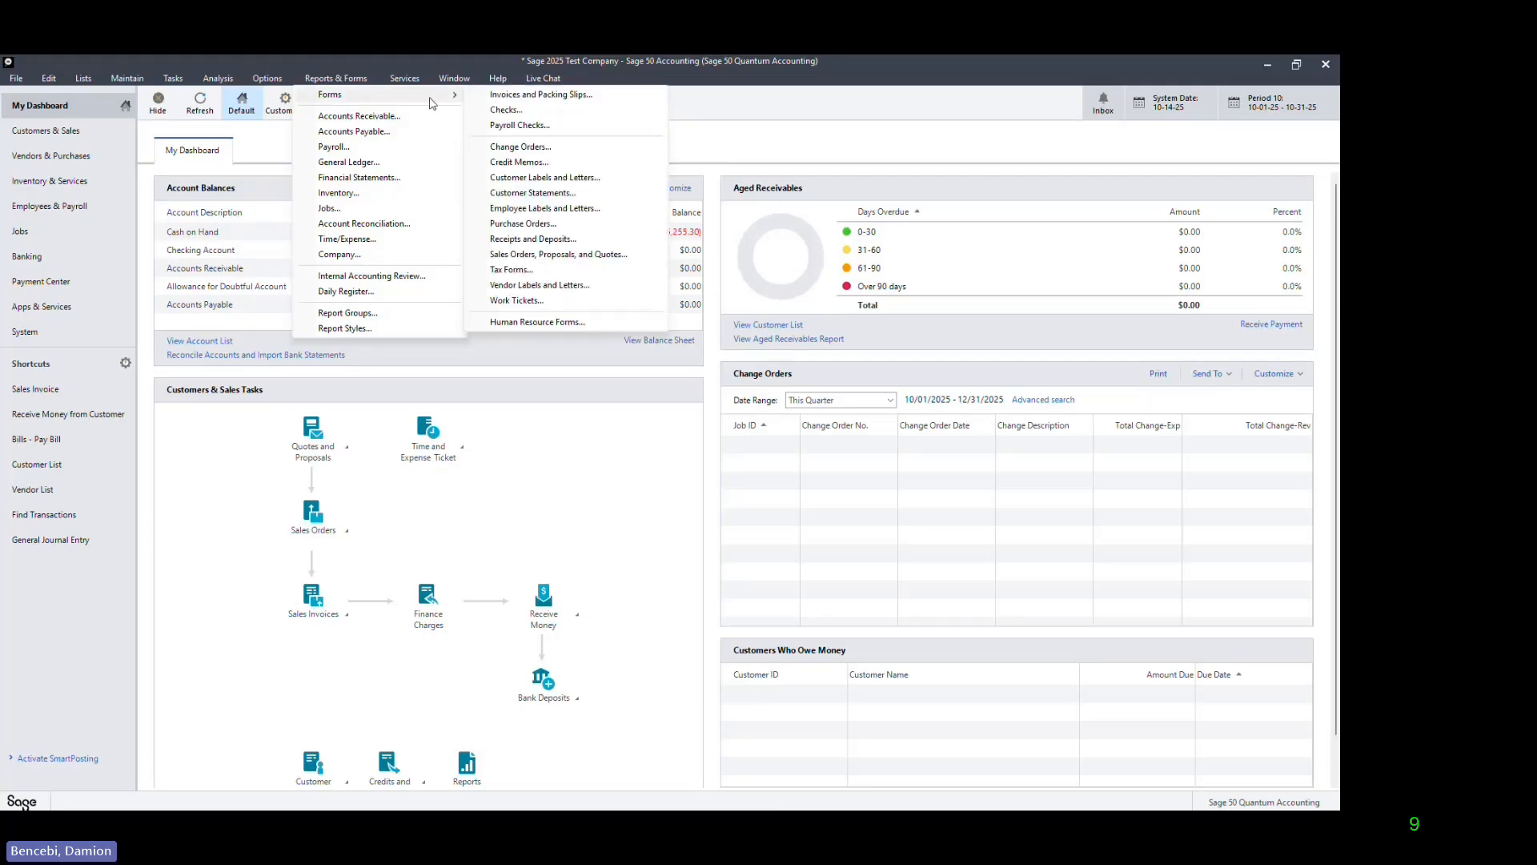
left_click(513, 268)
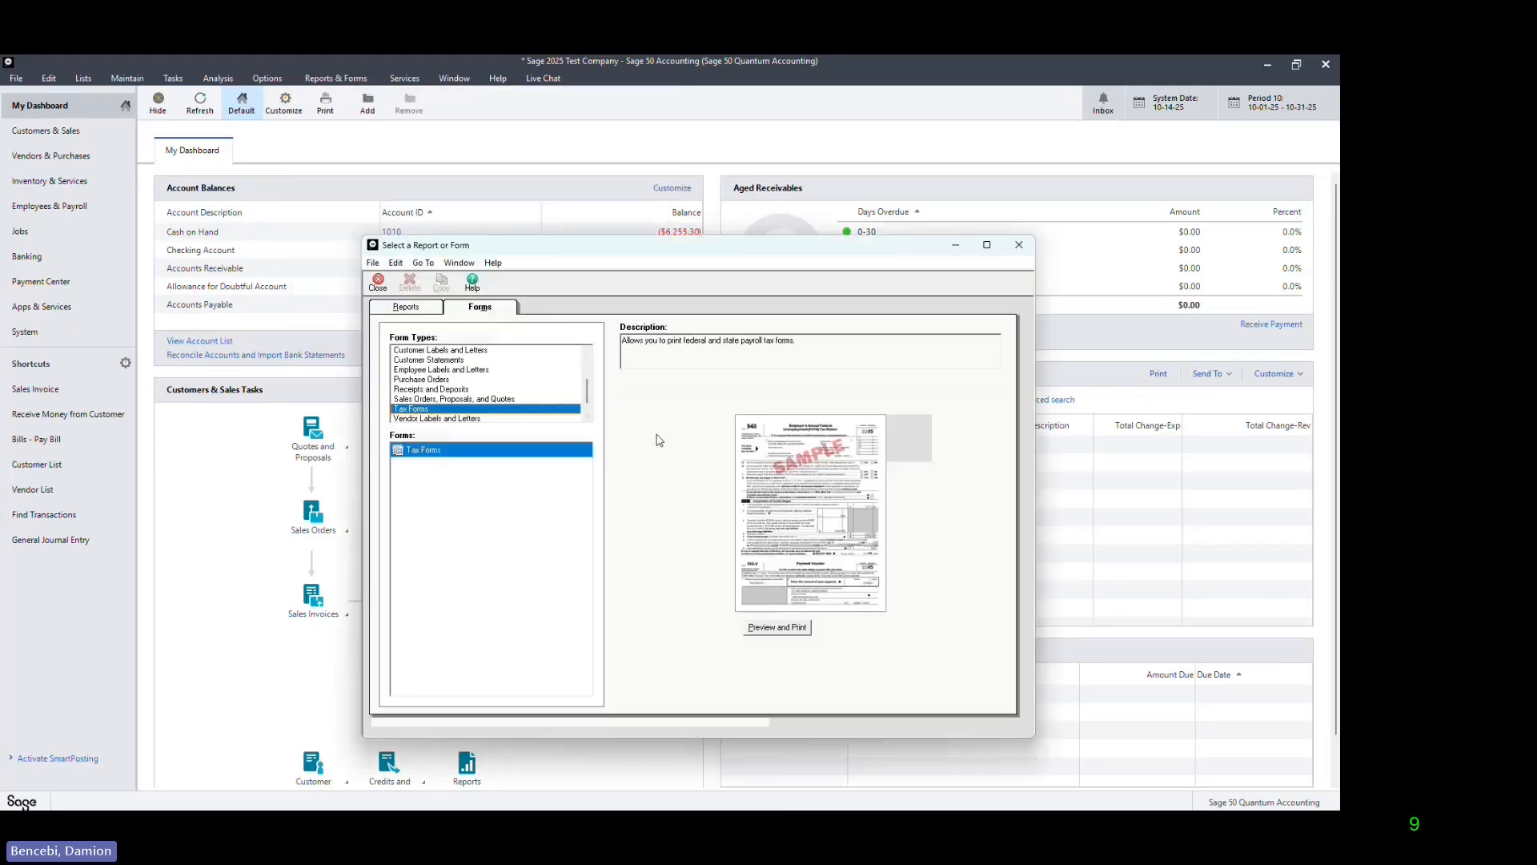
left_click(796, 633)
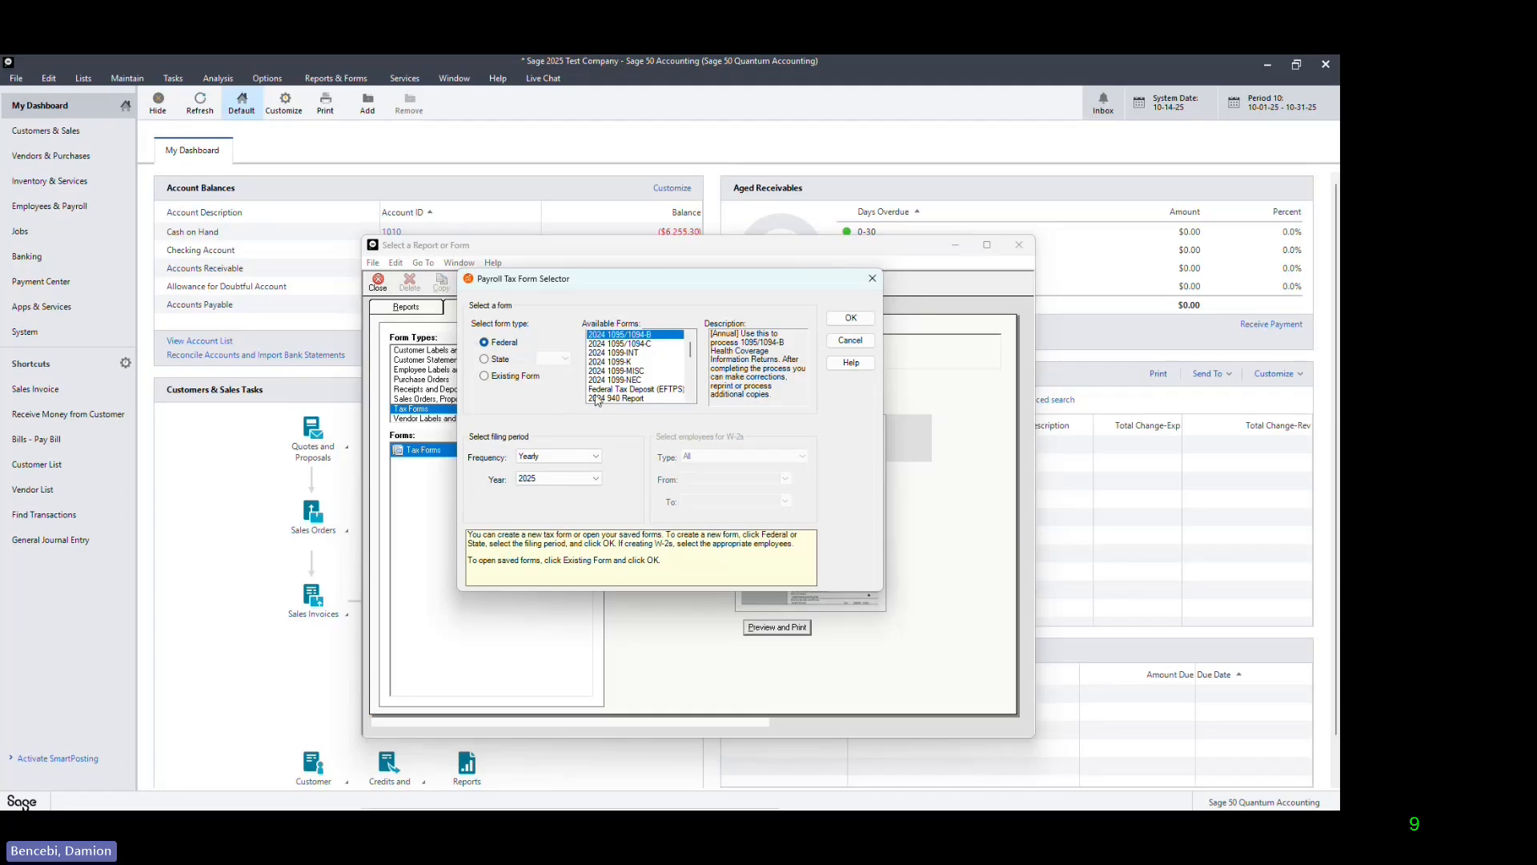
left_click(641, 400)
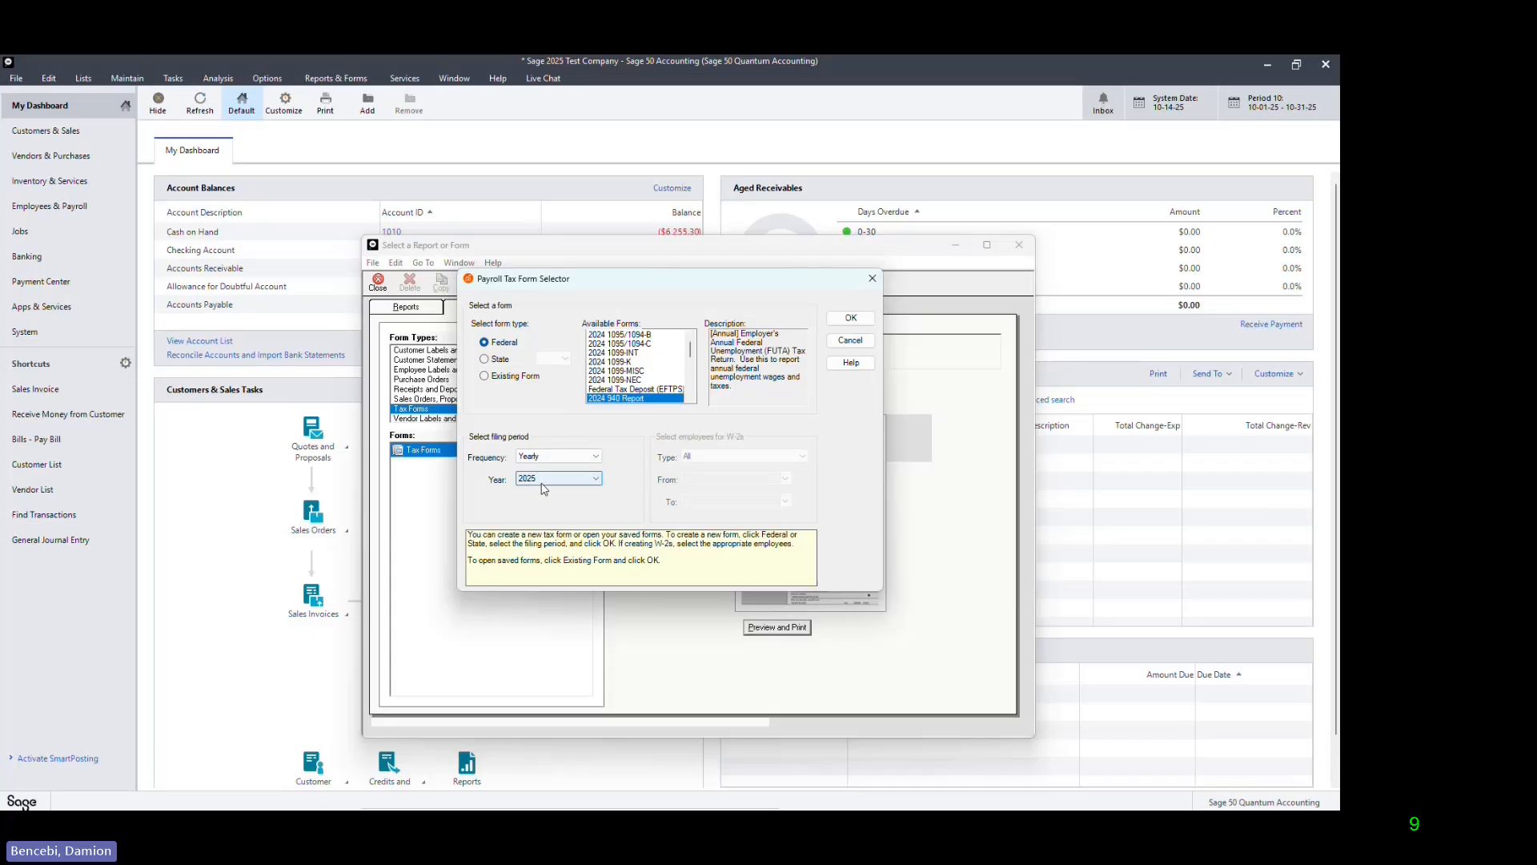
left_click(851, 318)
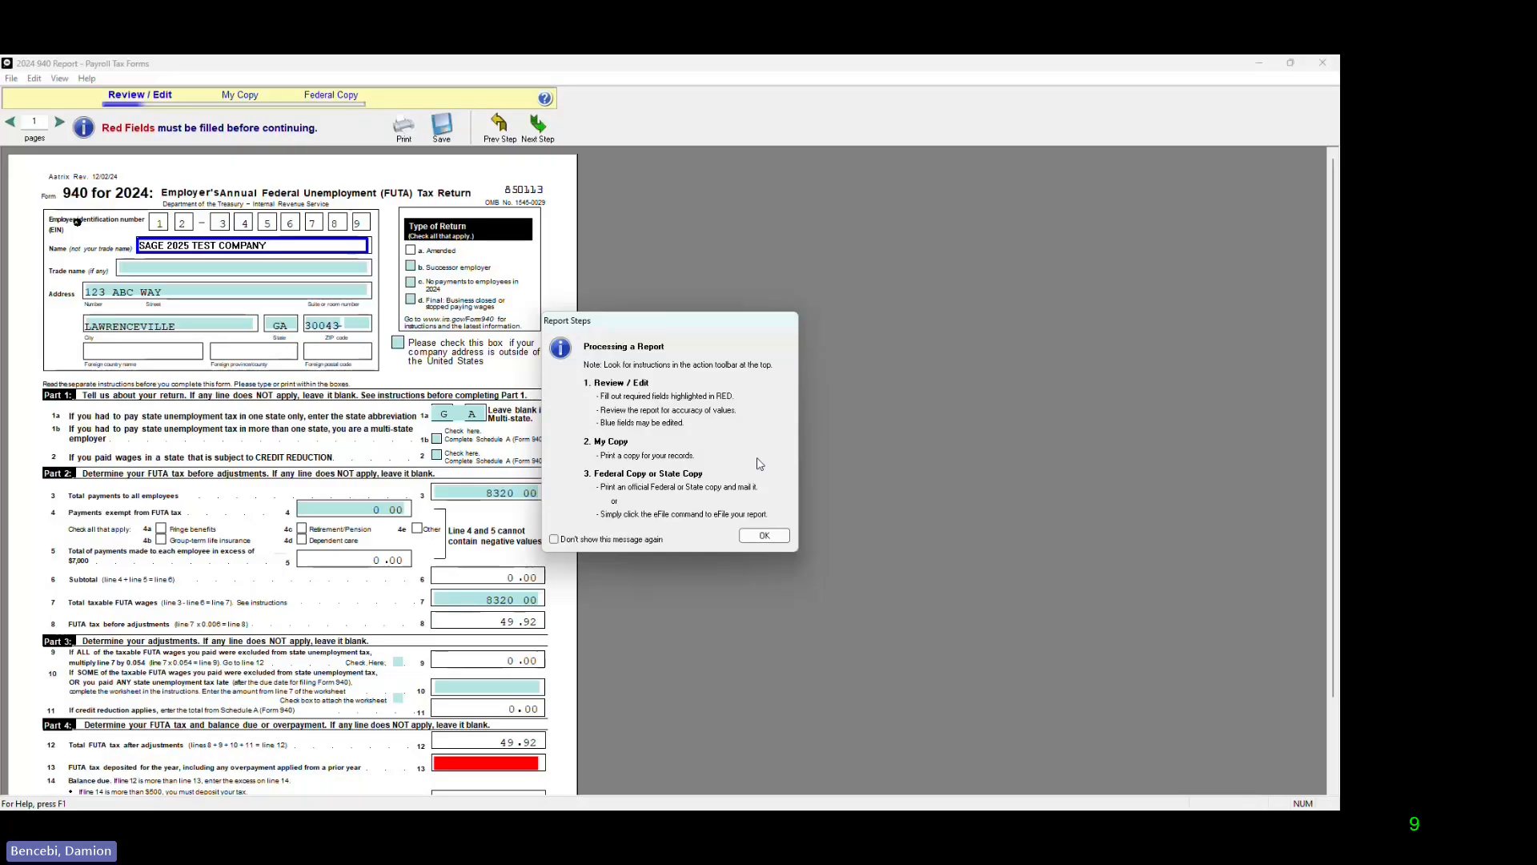
left_click(772, 537)
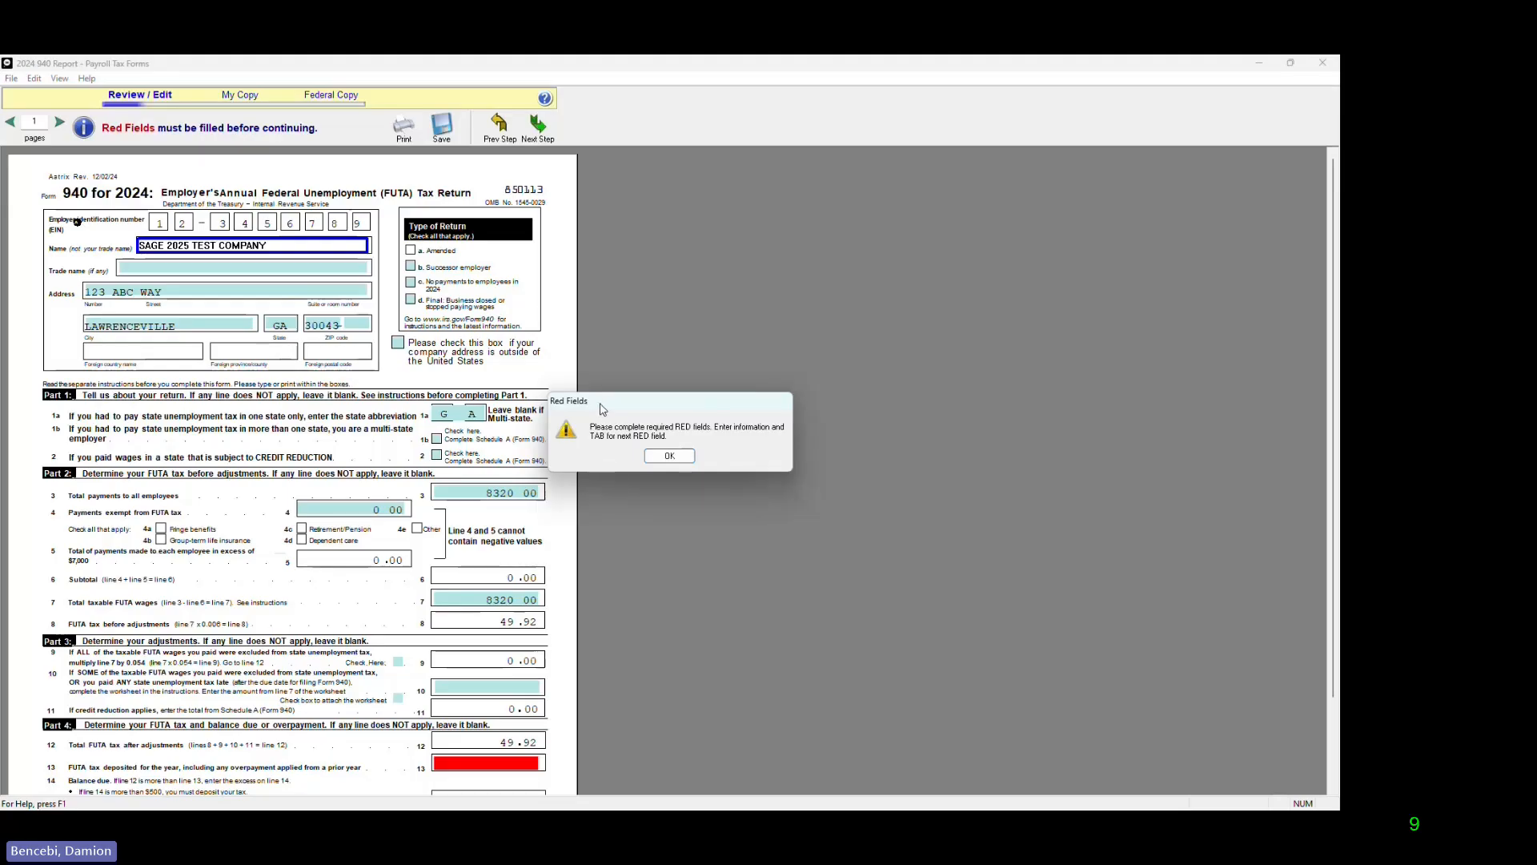
left_click(669, 456)
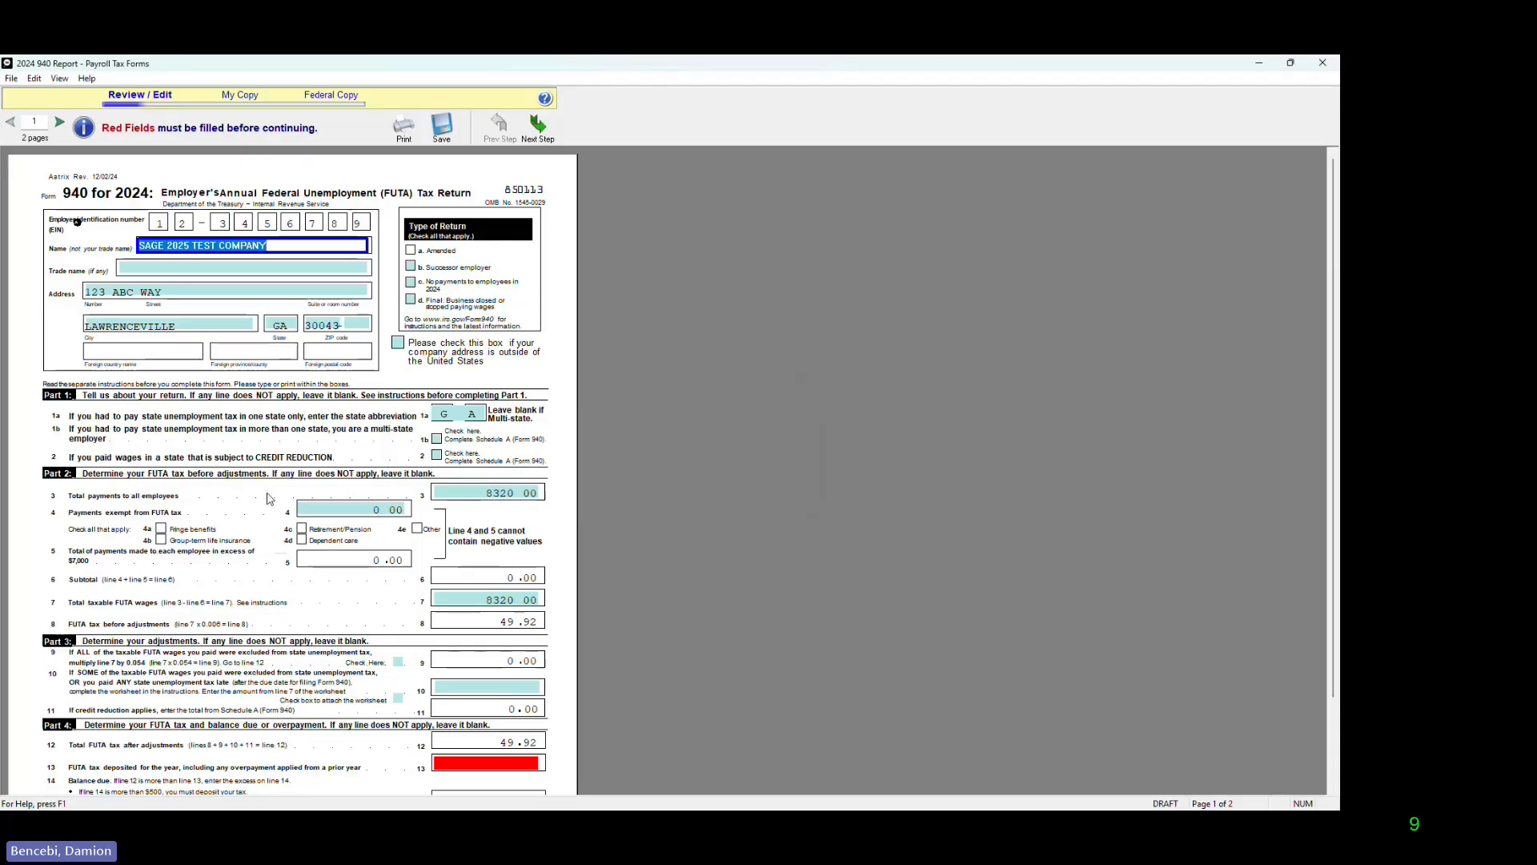
Step: Set the FUTA tax deposited for the year on line 13 of Form 940 to 1.80
scroll(270, 499, "down", 1)
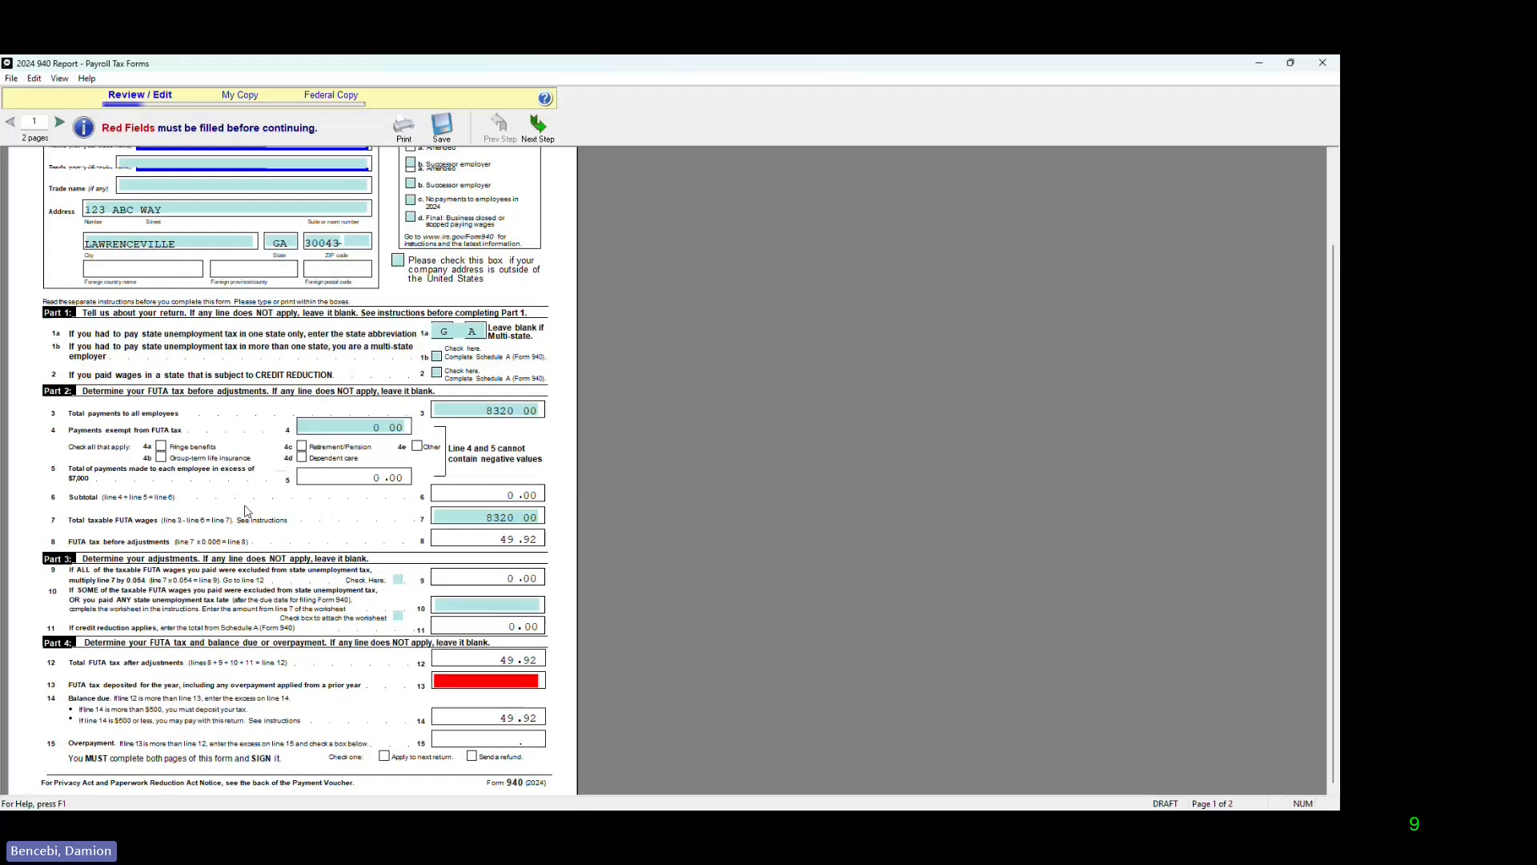
scroll(245, 510, "up", 1)
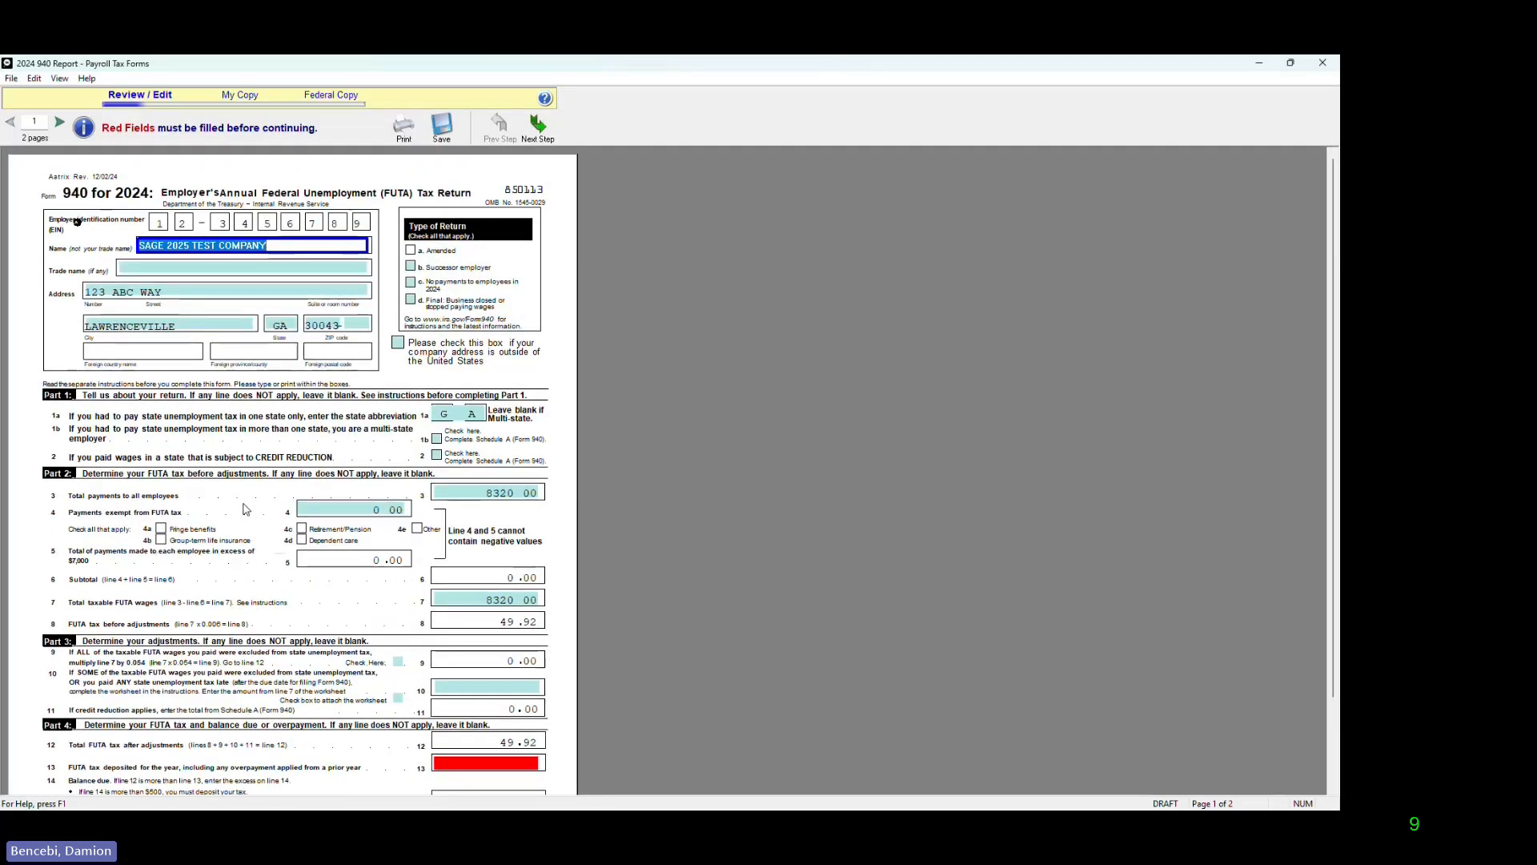
scroll(245, 510, "down", 1)
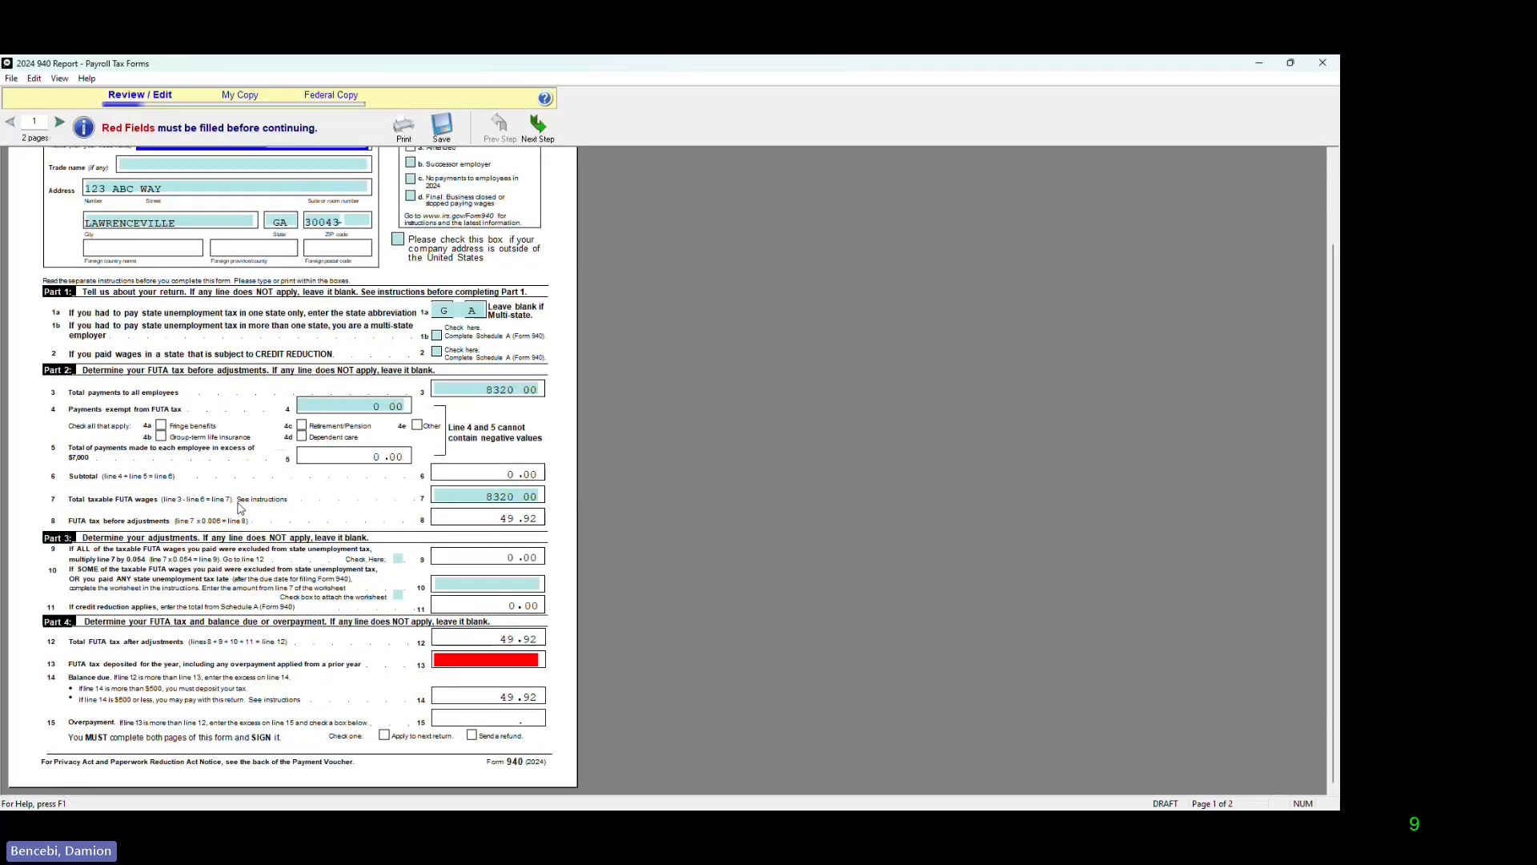
left_click(494, 662)
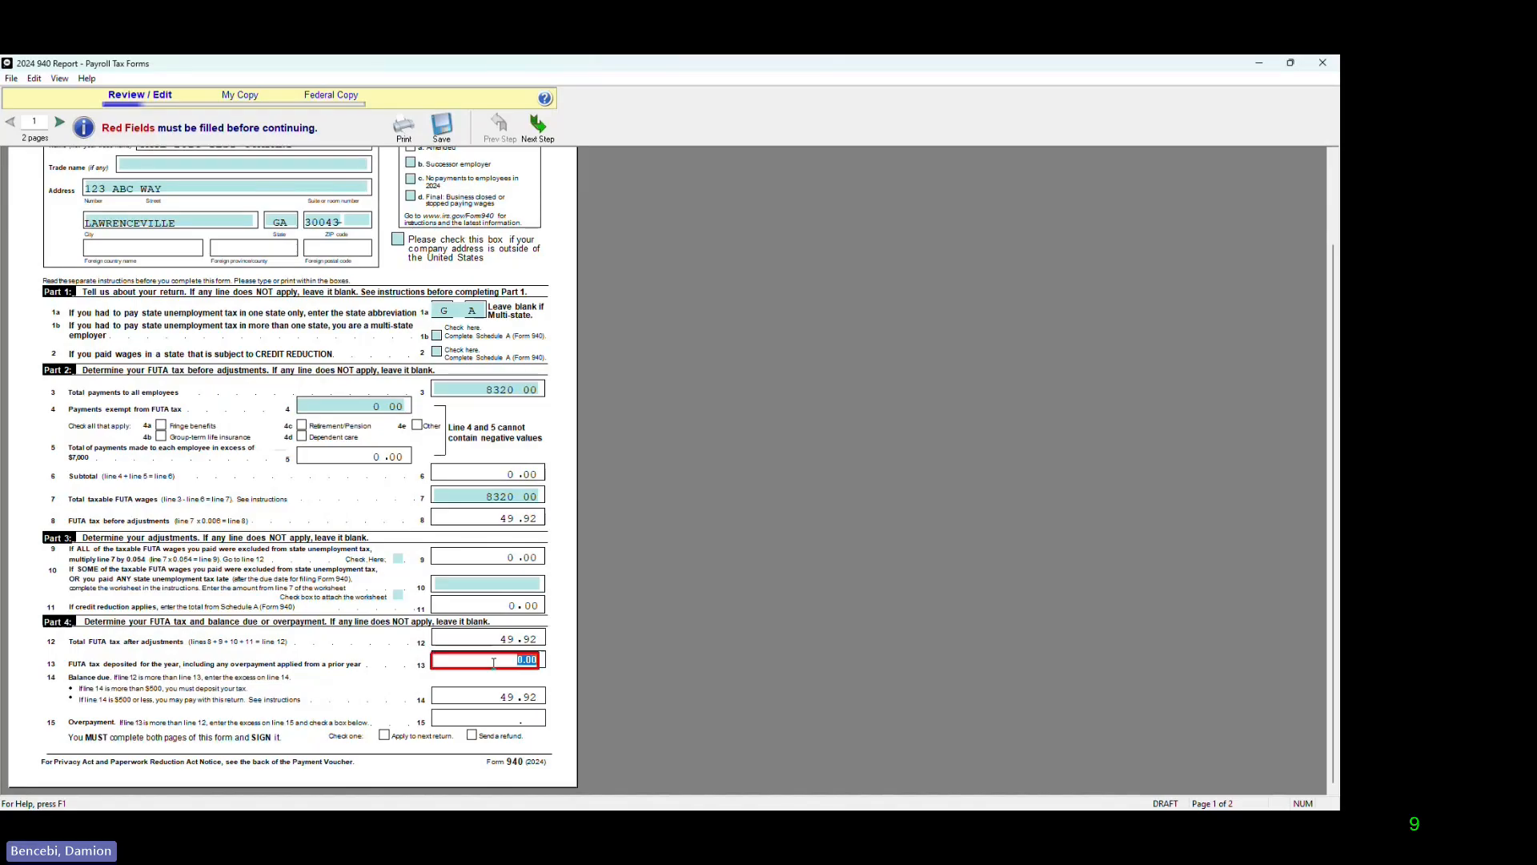
type("1.80")
Step: Fill in the required signer title in Part 7 on page 2 of Form 940 with "Sage"
scroll(770, 534, "down", 1)
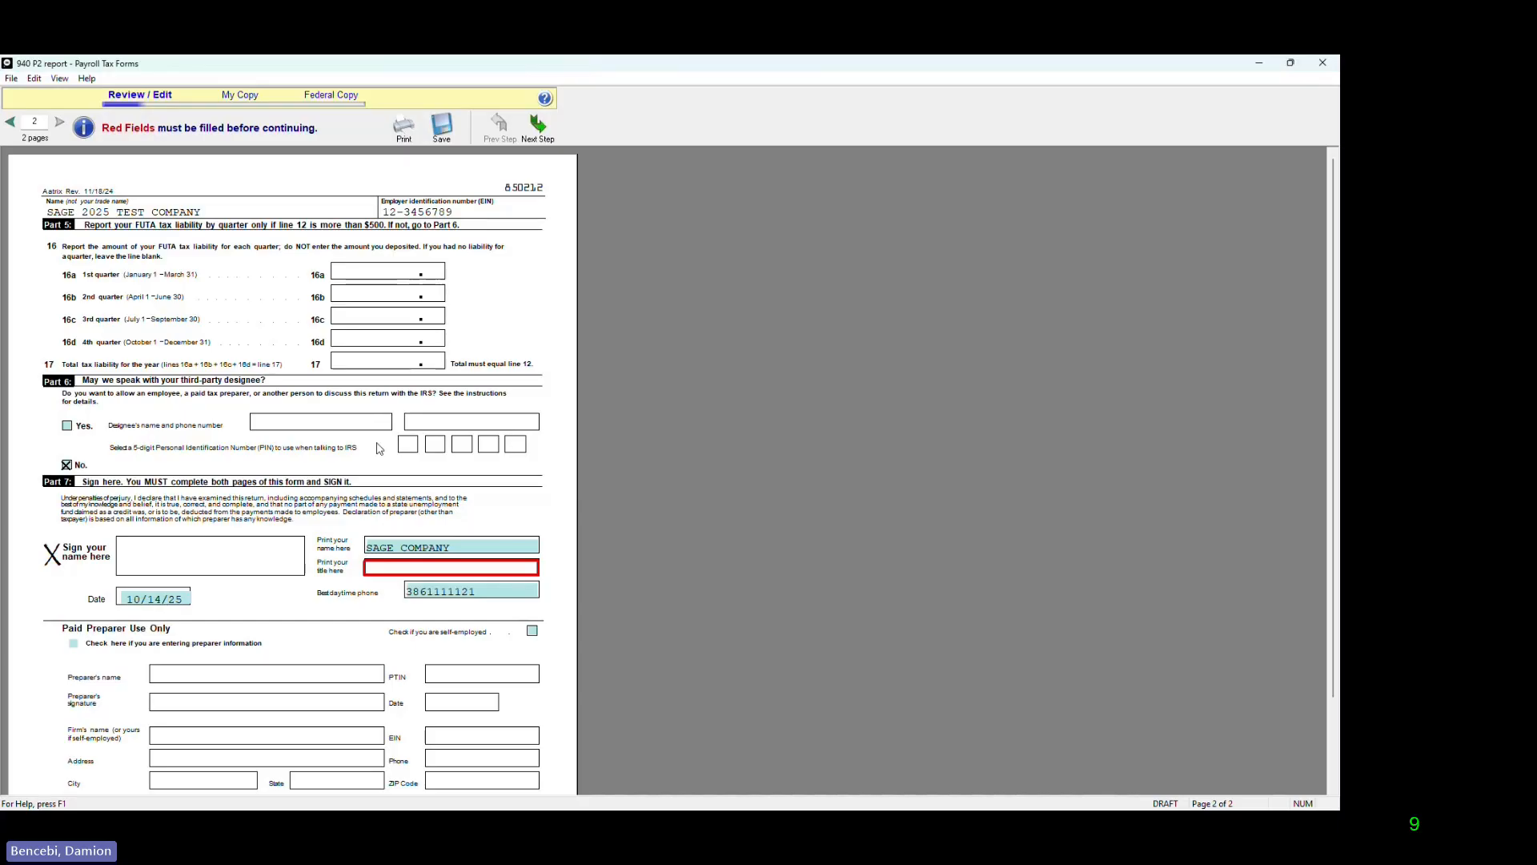
scroll(280, 525, "down", 2)
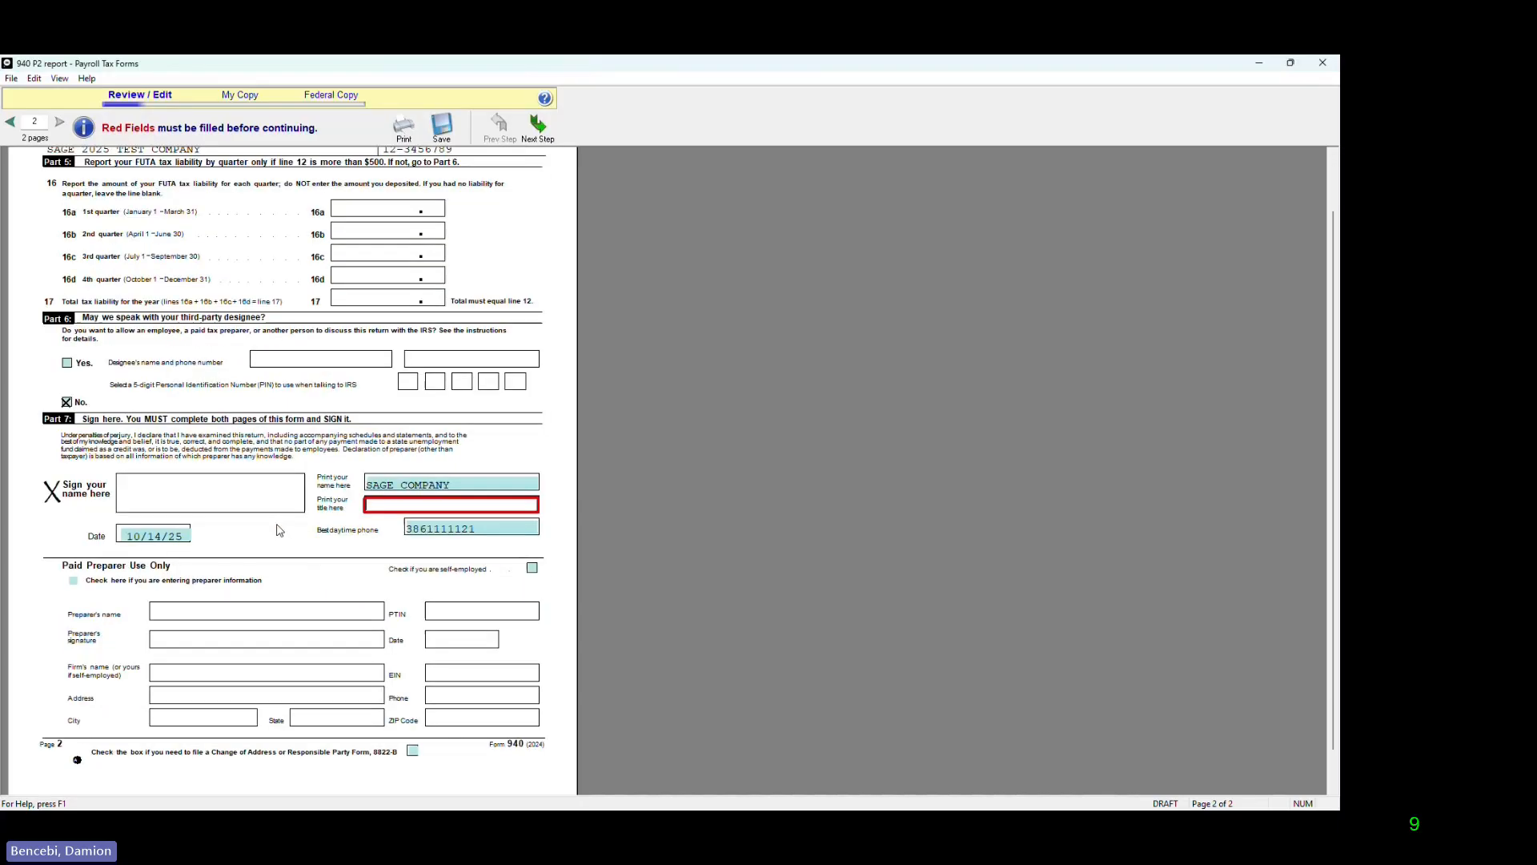
scroll(289, 589, "up", 2)
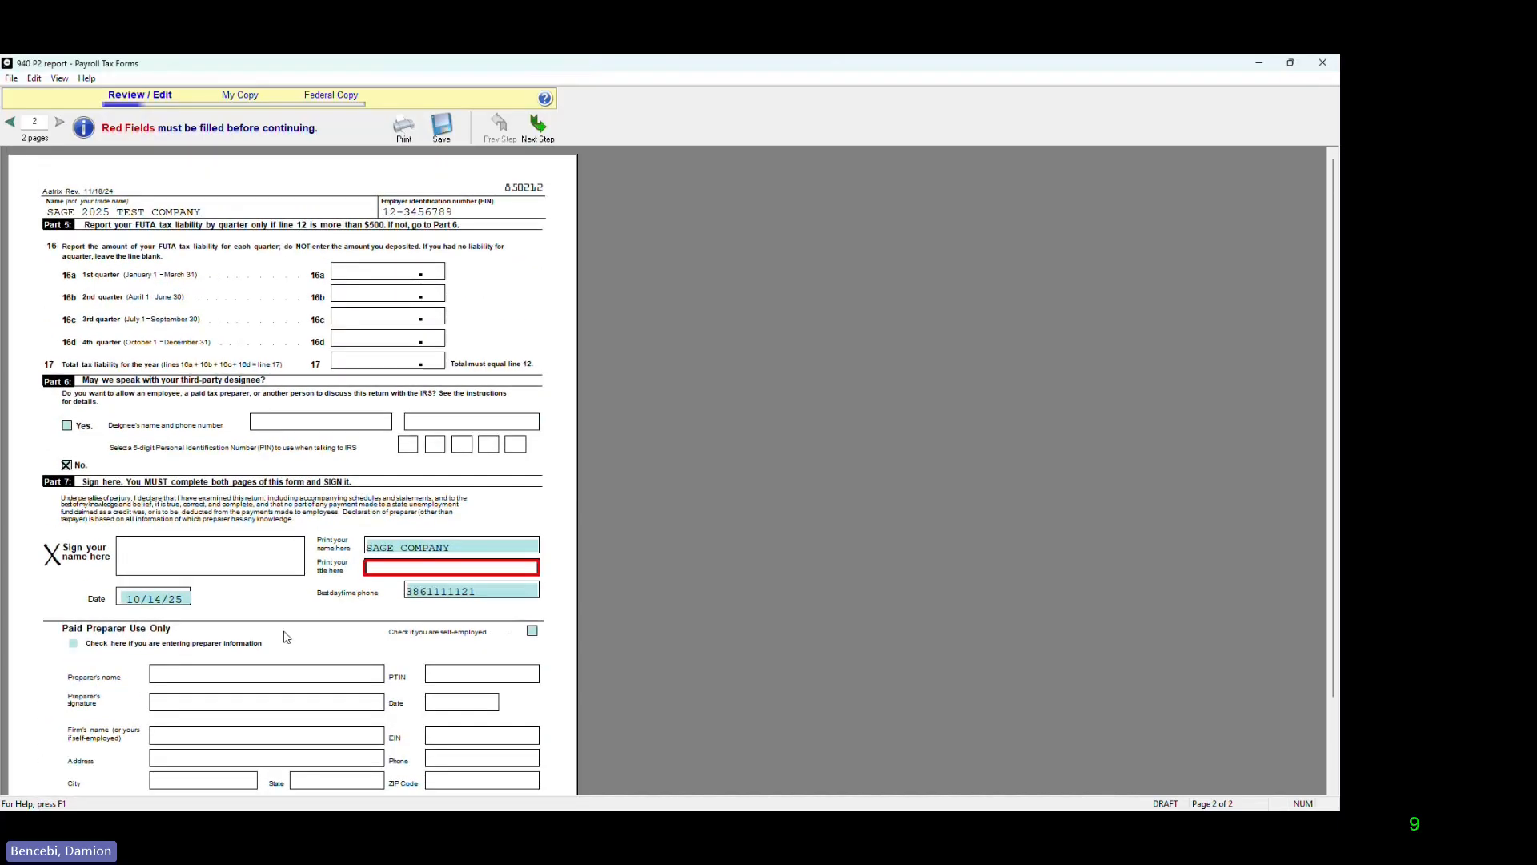
left_click(480, 566)
type("Sage")
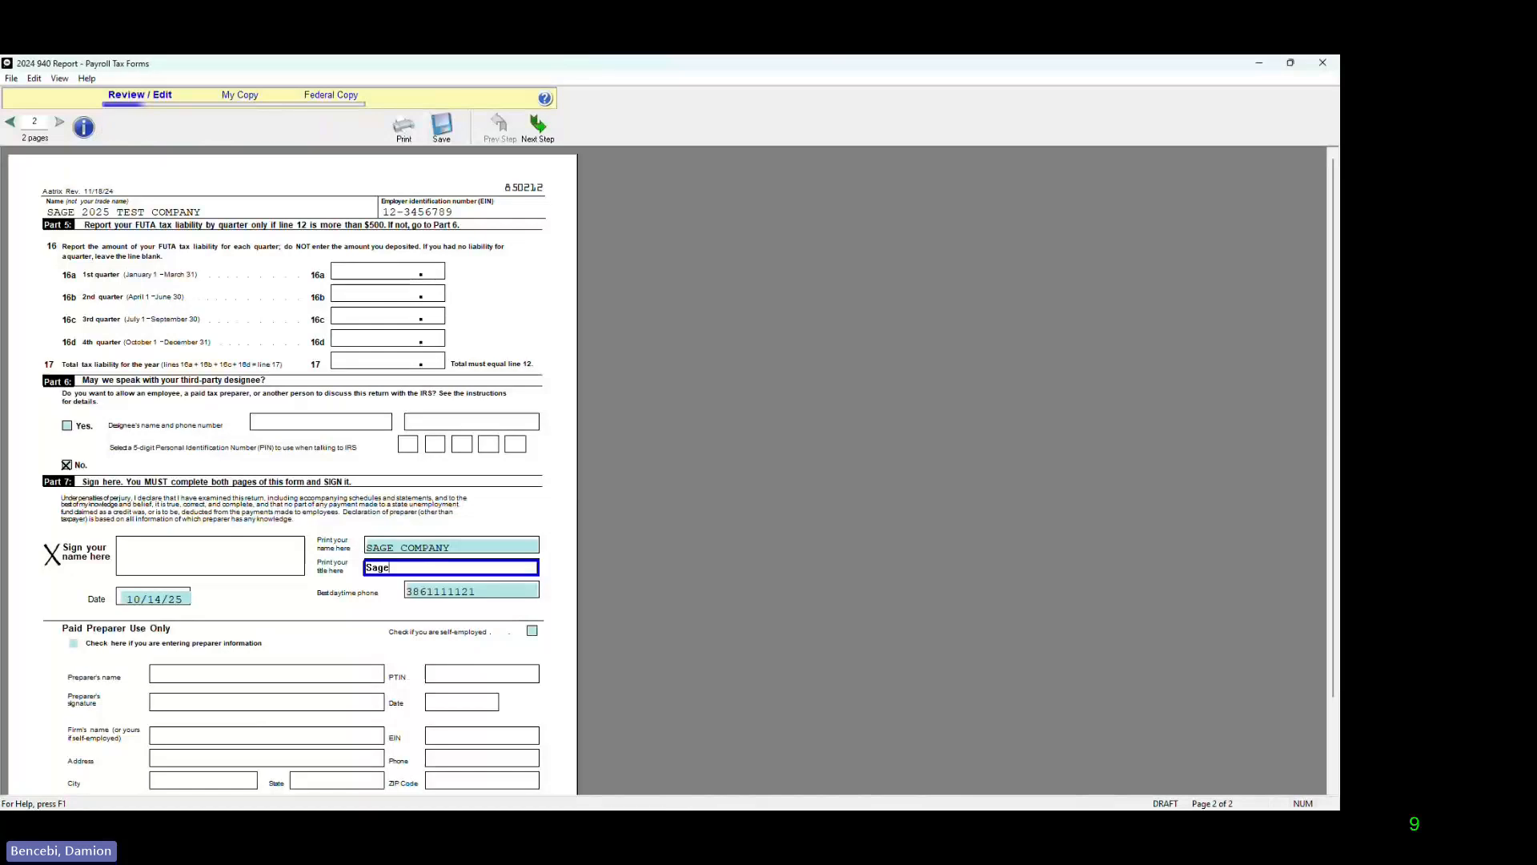
key("Return")
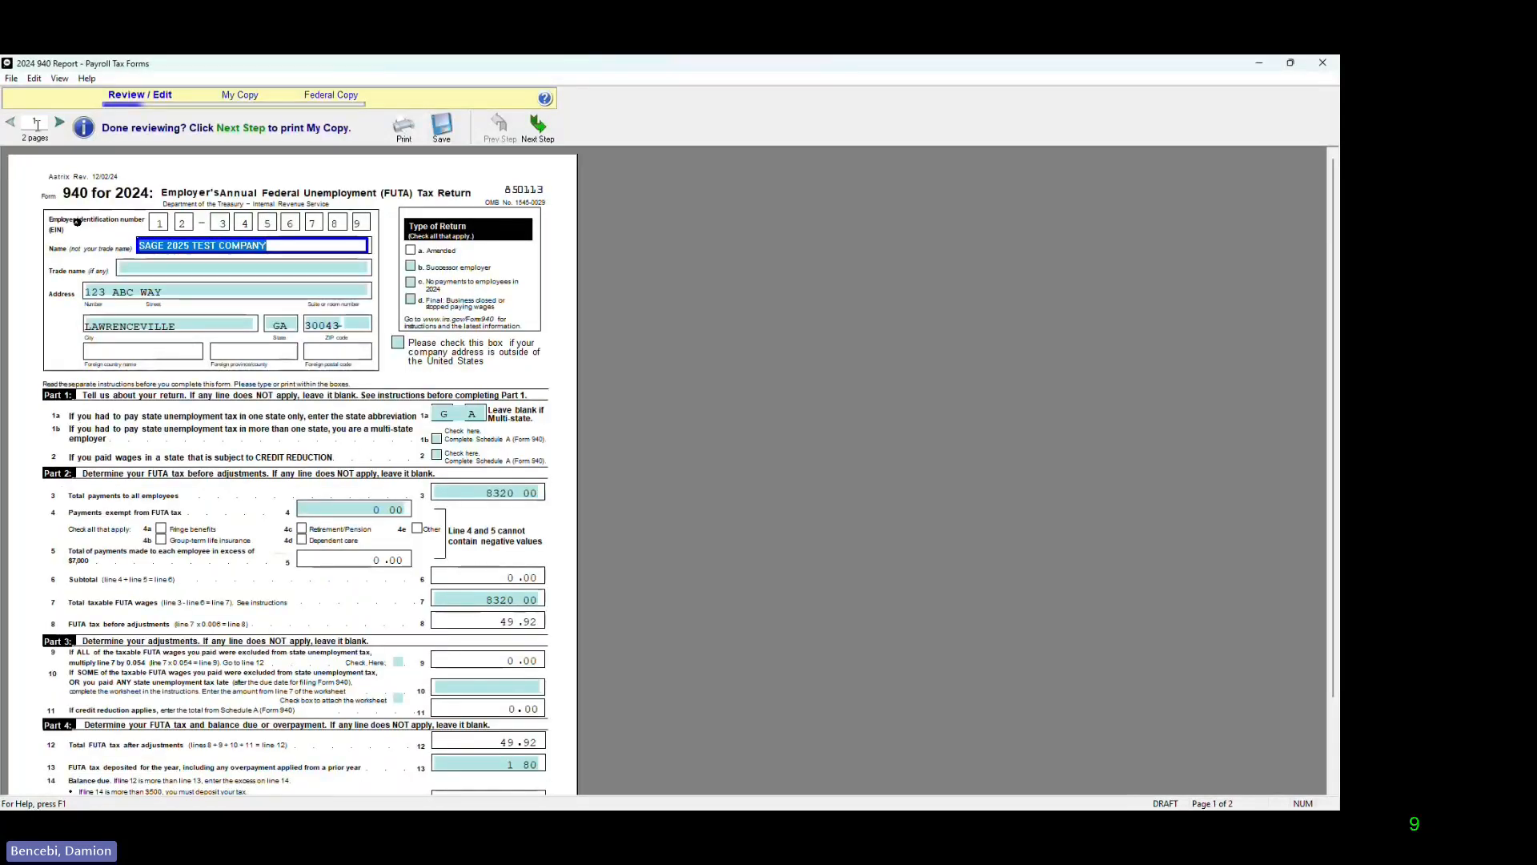
Step: Recheck page 1 of Form 940 and proceed, accepting the 940-V attachment and 8822-B notices
scroll(381, 620, "down", 3)
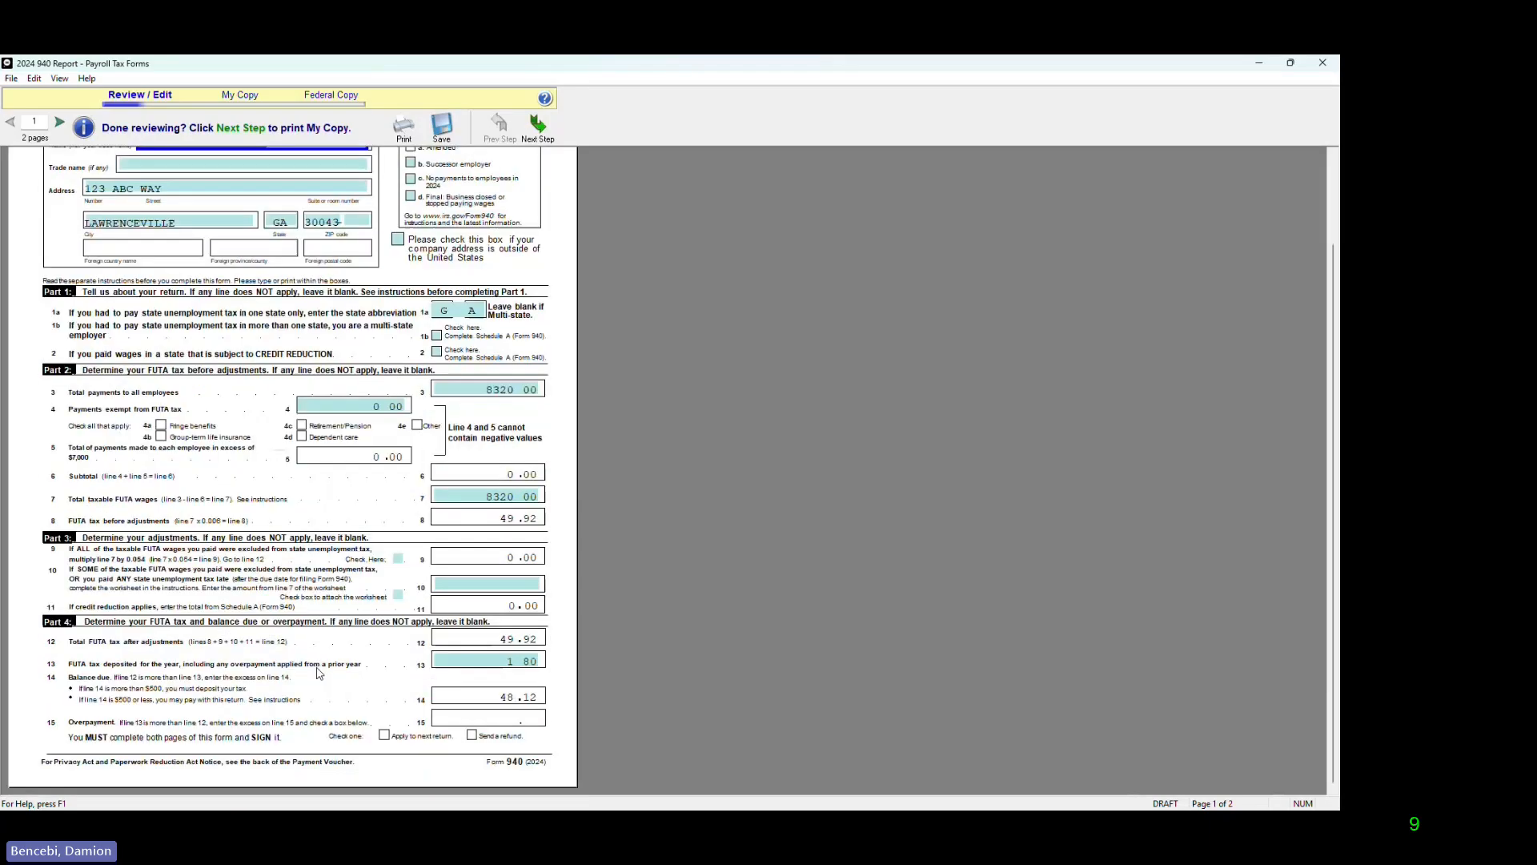
scroll(381, 621, "up", 3)
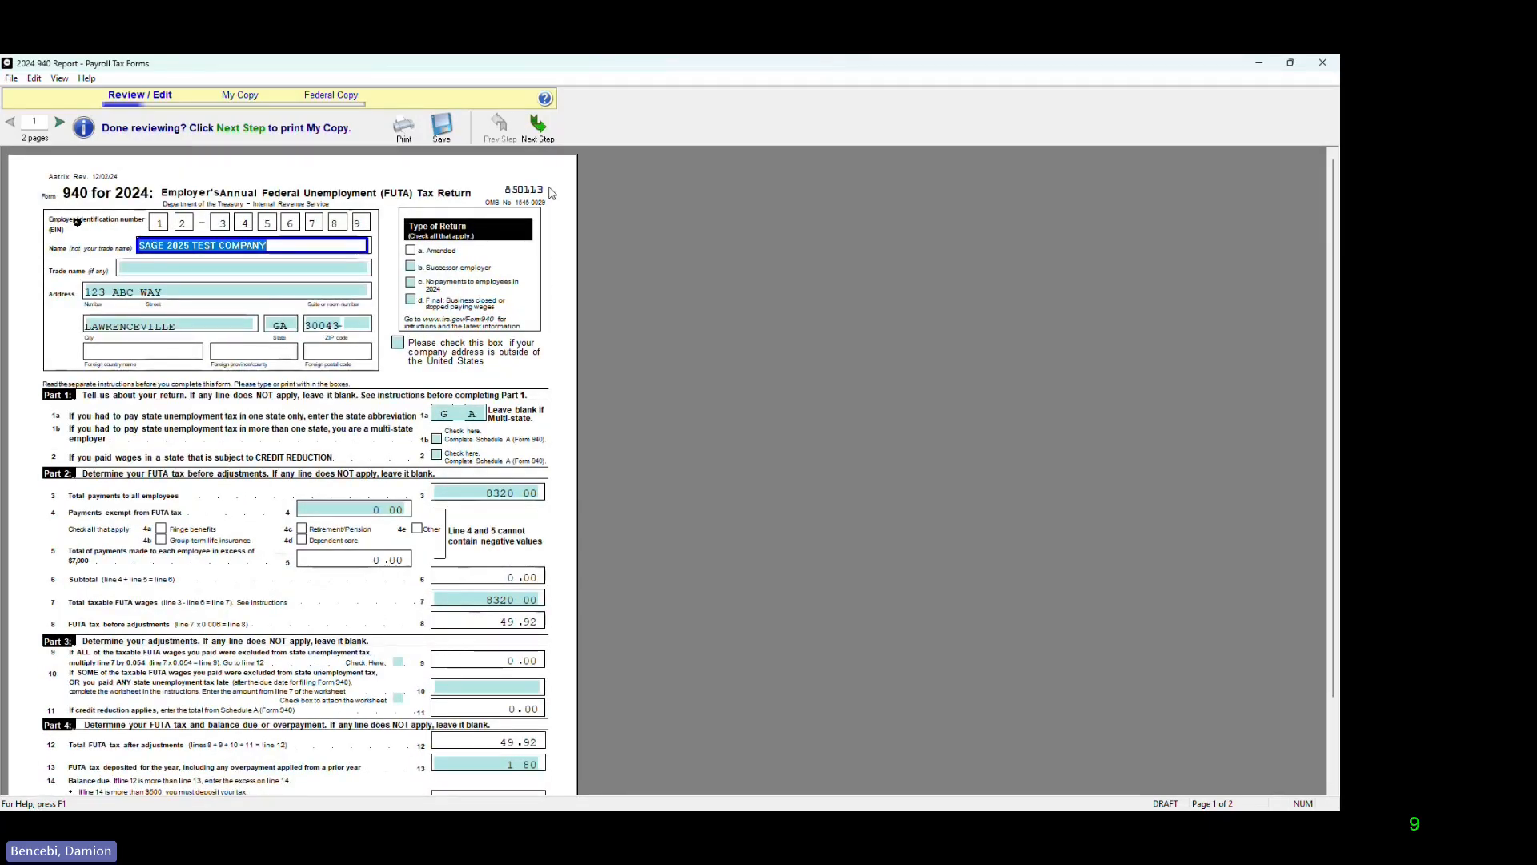
left_click(544, 136)
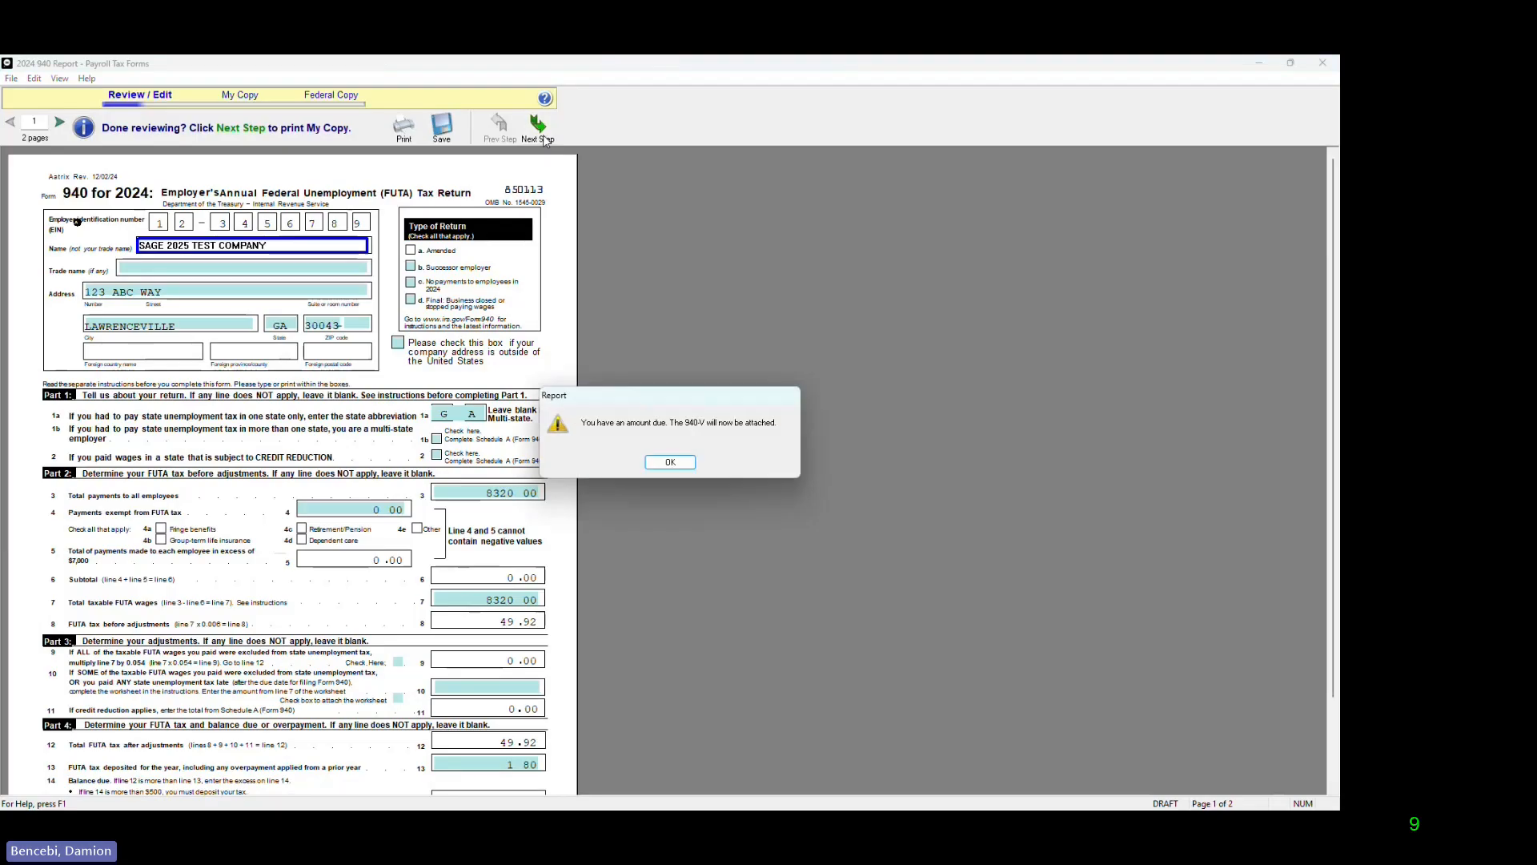
left_click(670, 463)
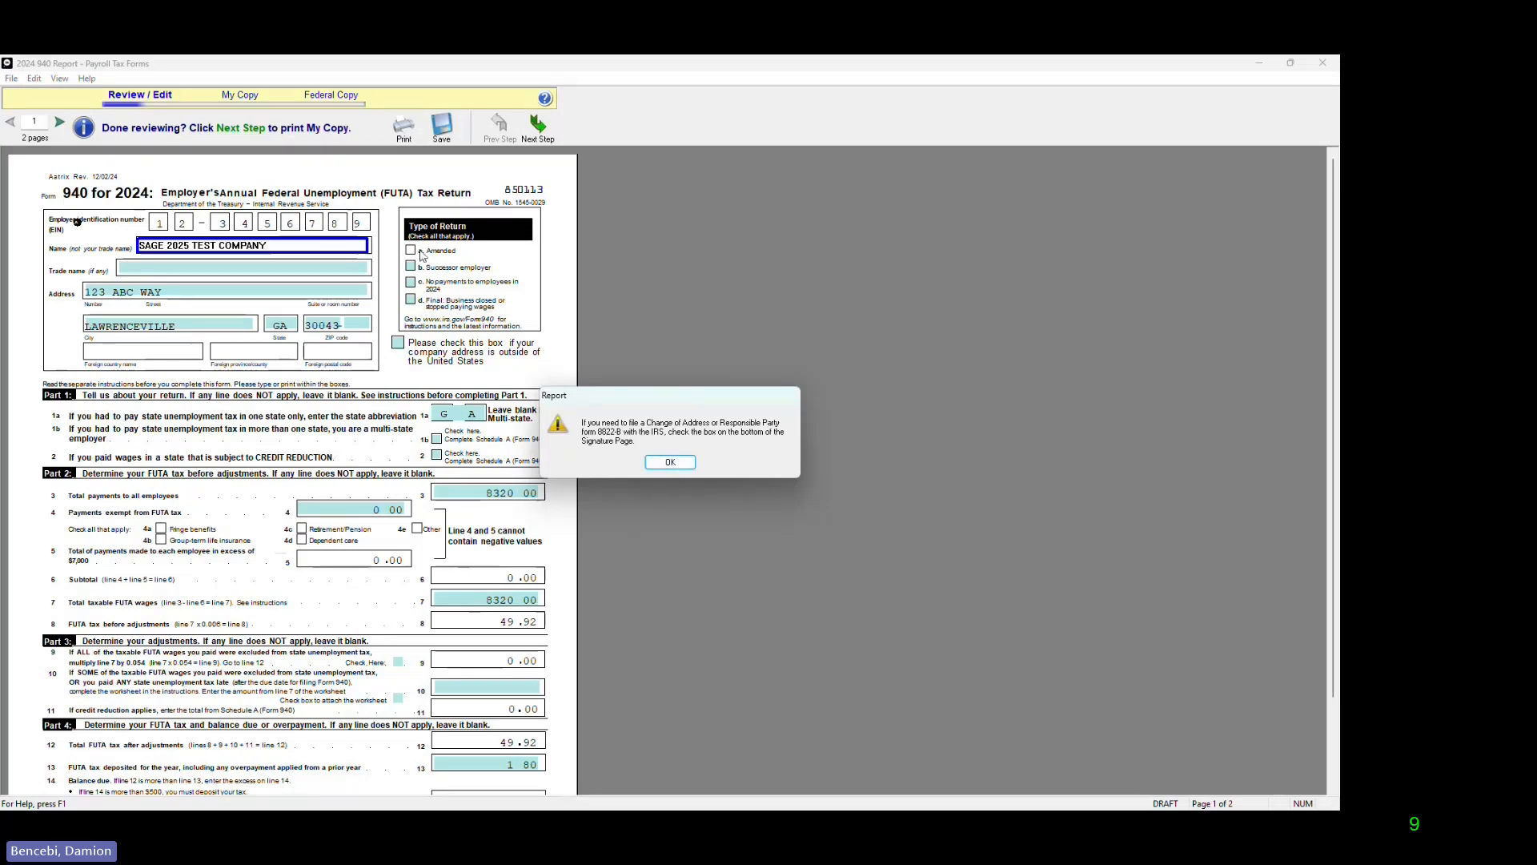
left_click(674, 464)
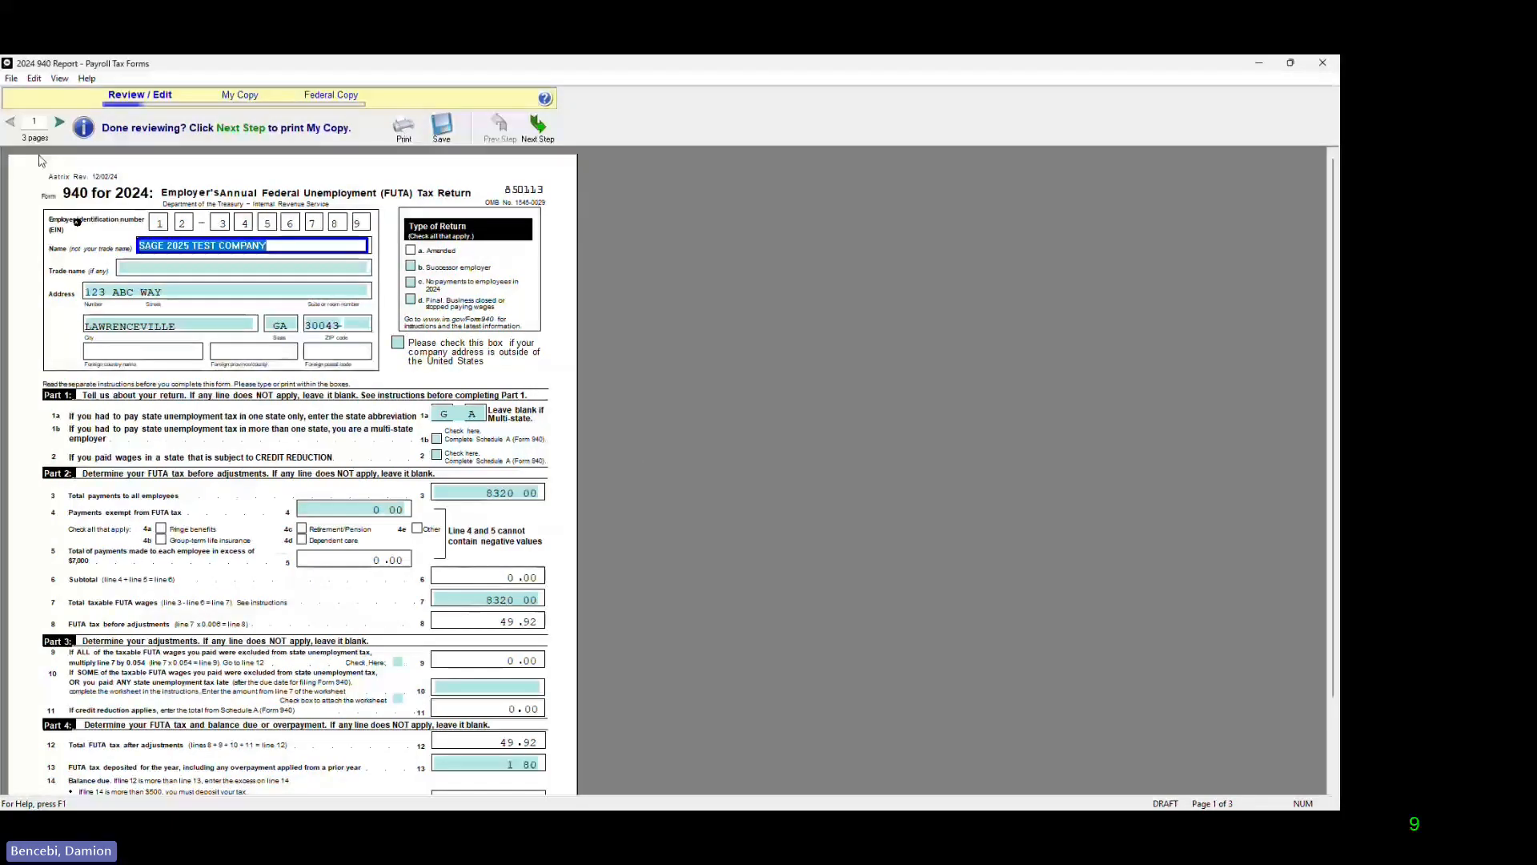
Step: Review page 2 and the 940-V voucher of Form 940, accept the 8822-B notice and agree to the final verification
left_click(61, 123)
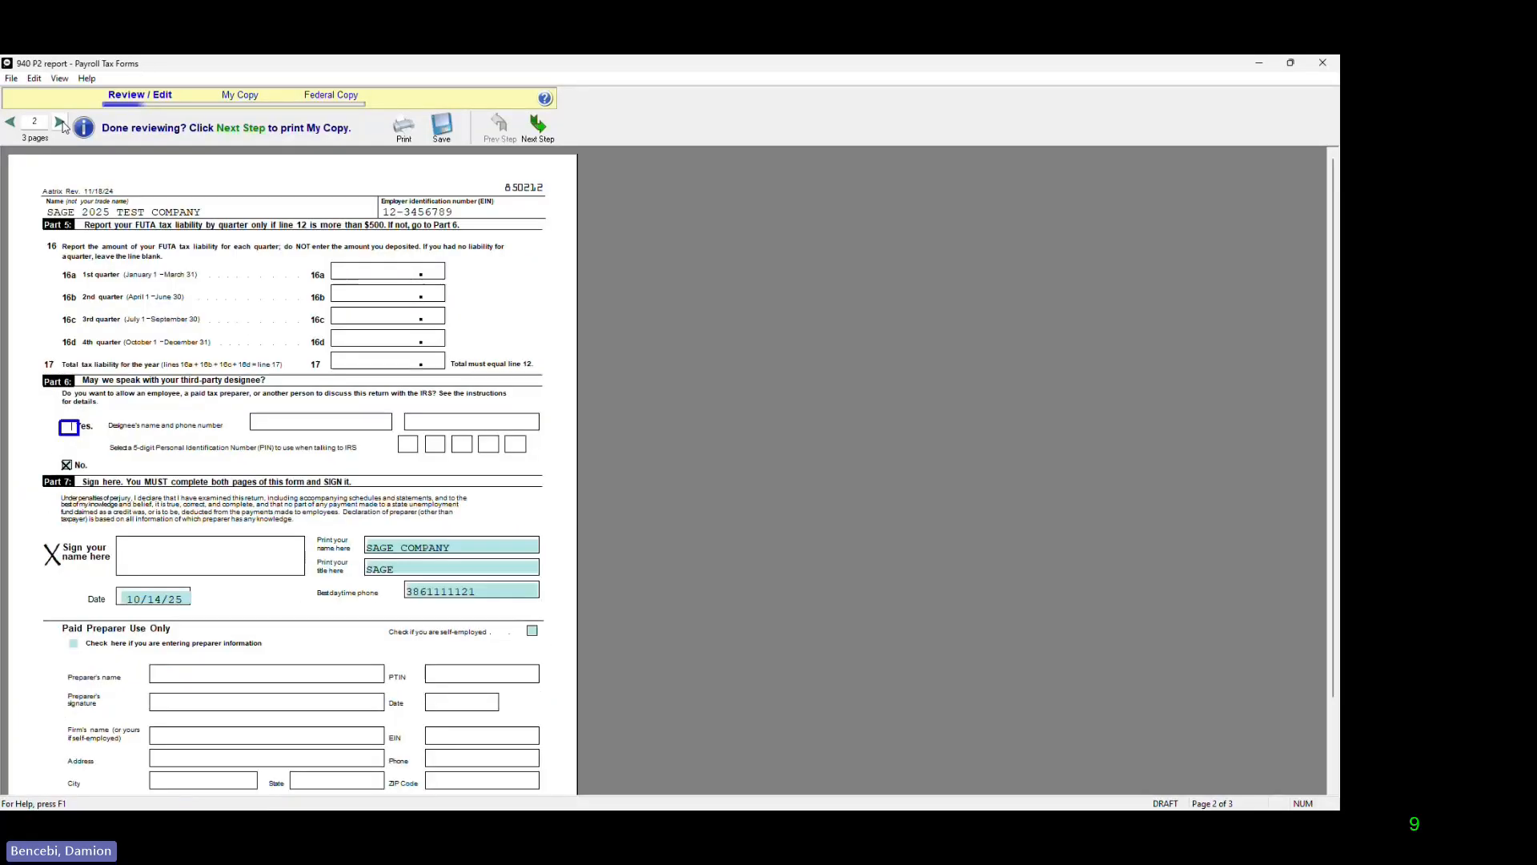
scroll(246, 419, "down", 1)
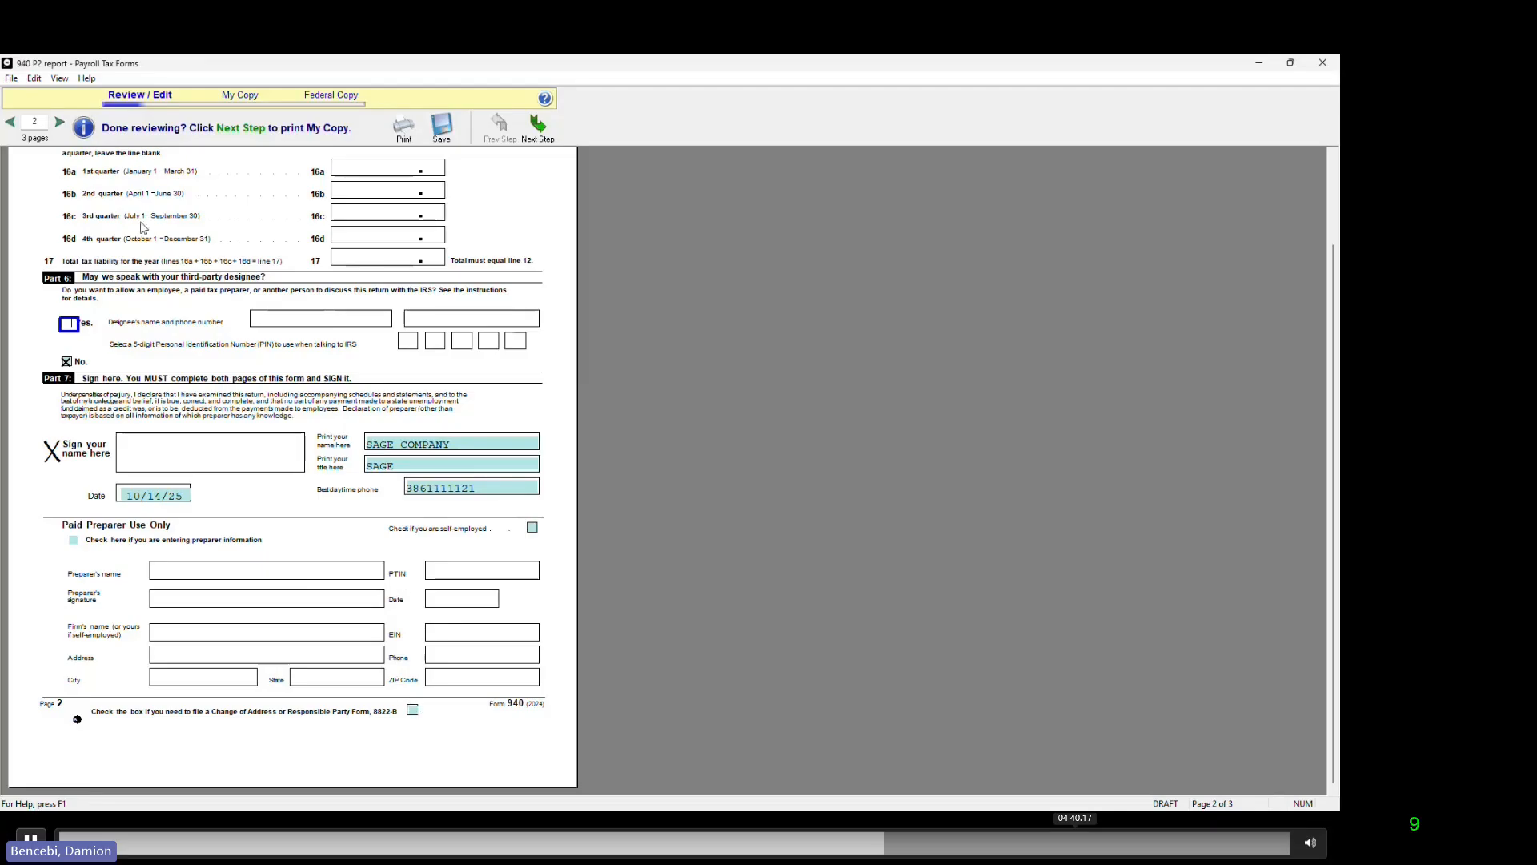
left_click(61, 124)
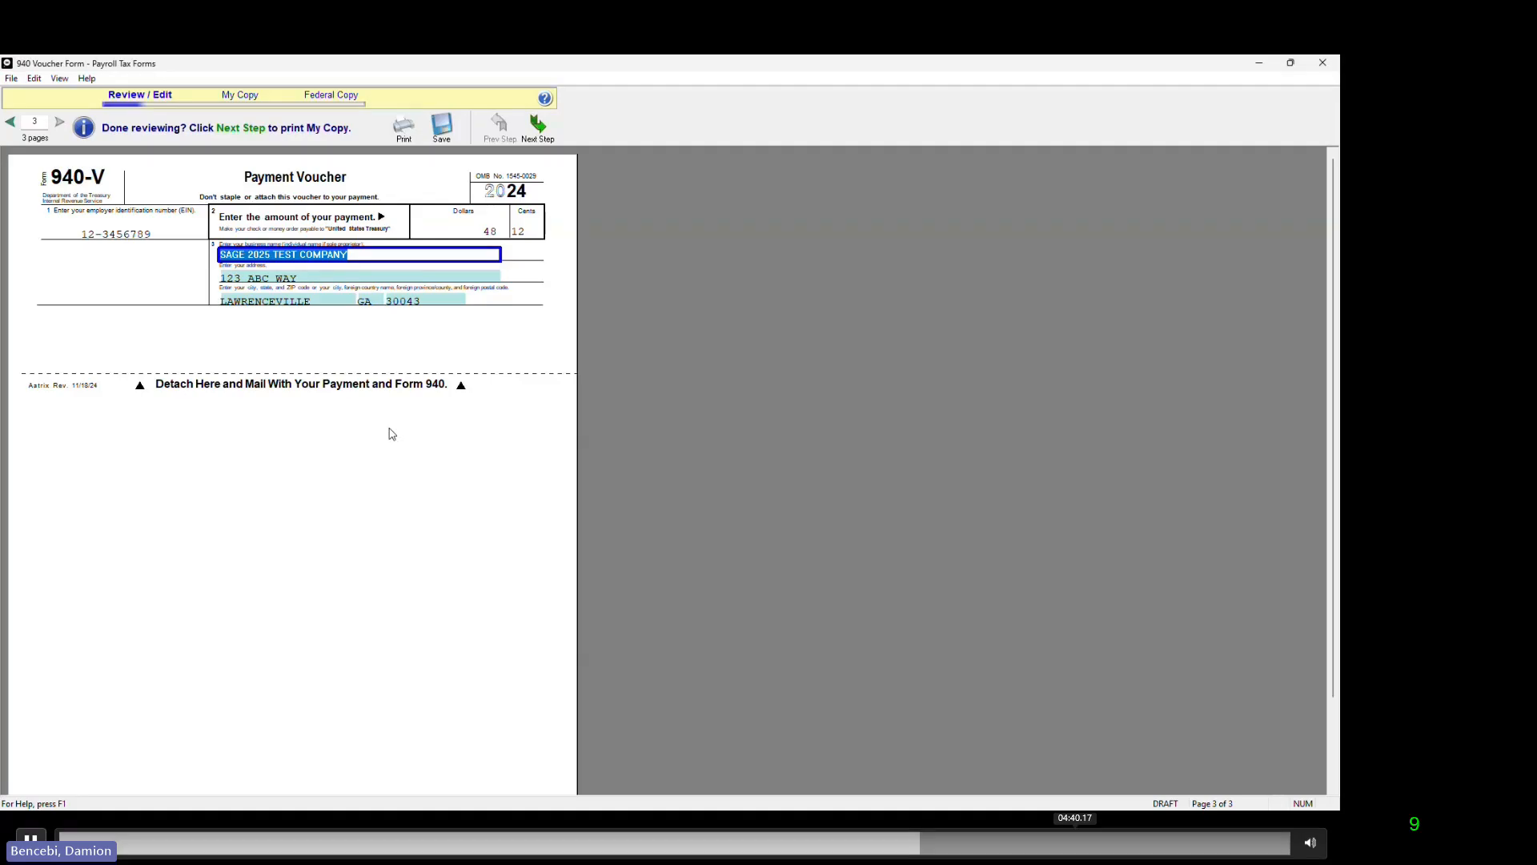
left_click(537, 128)
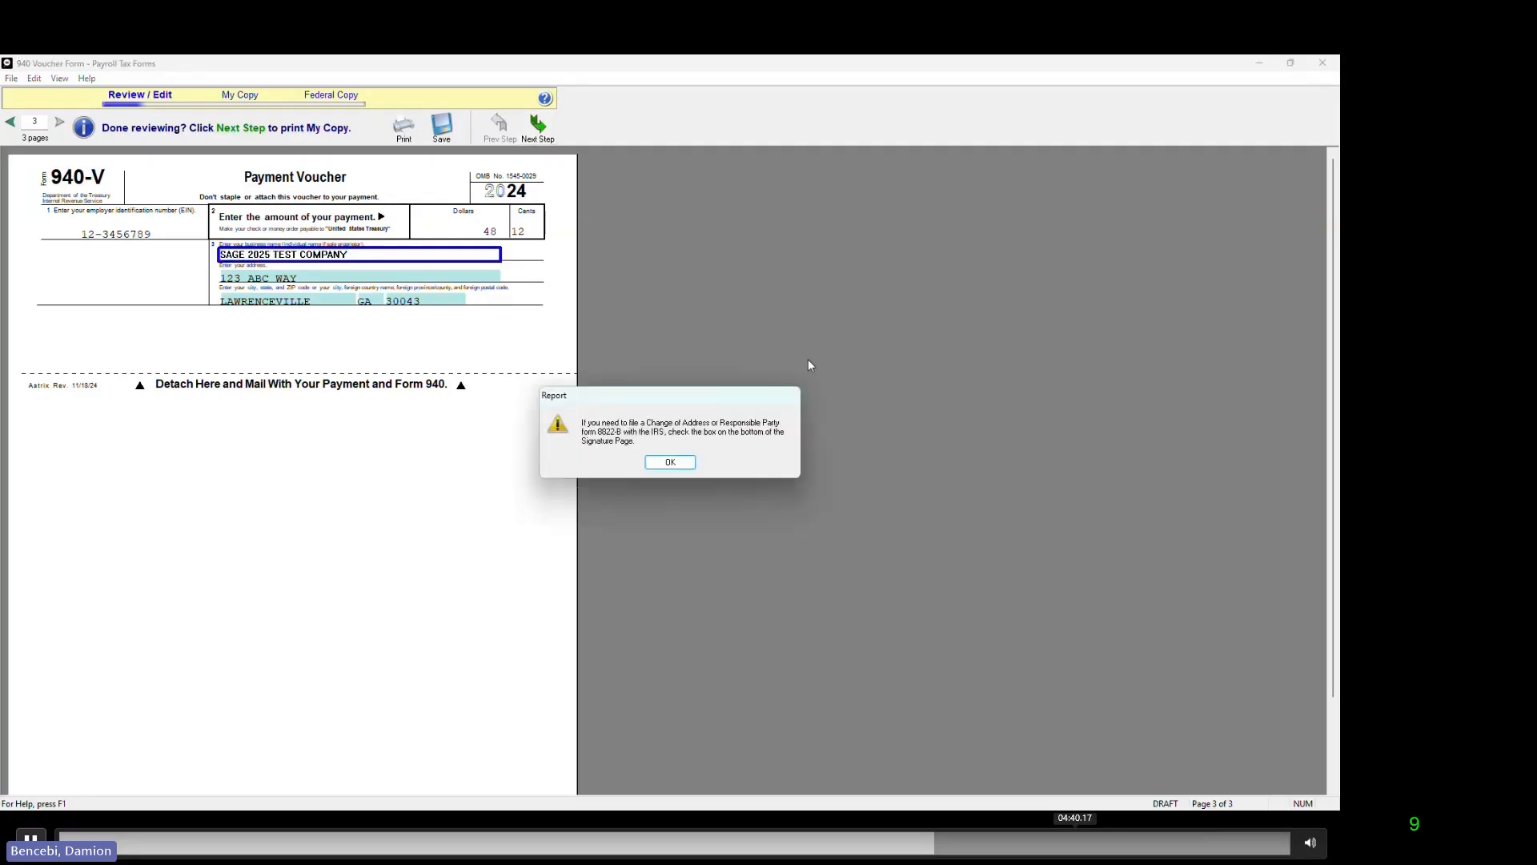
left_click(670, 463)
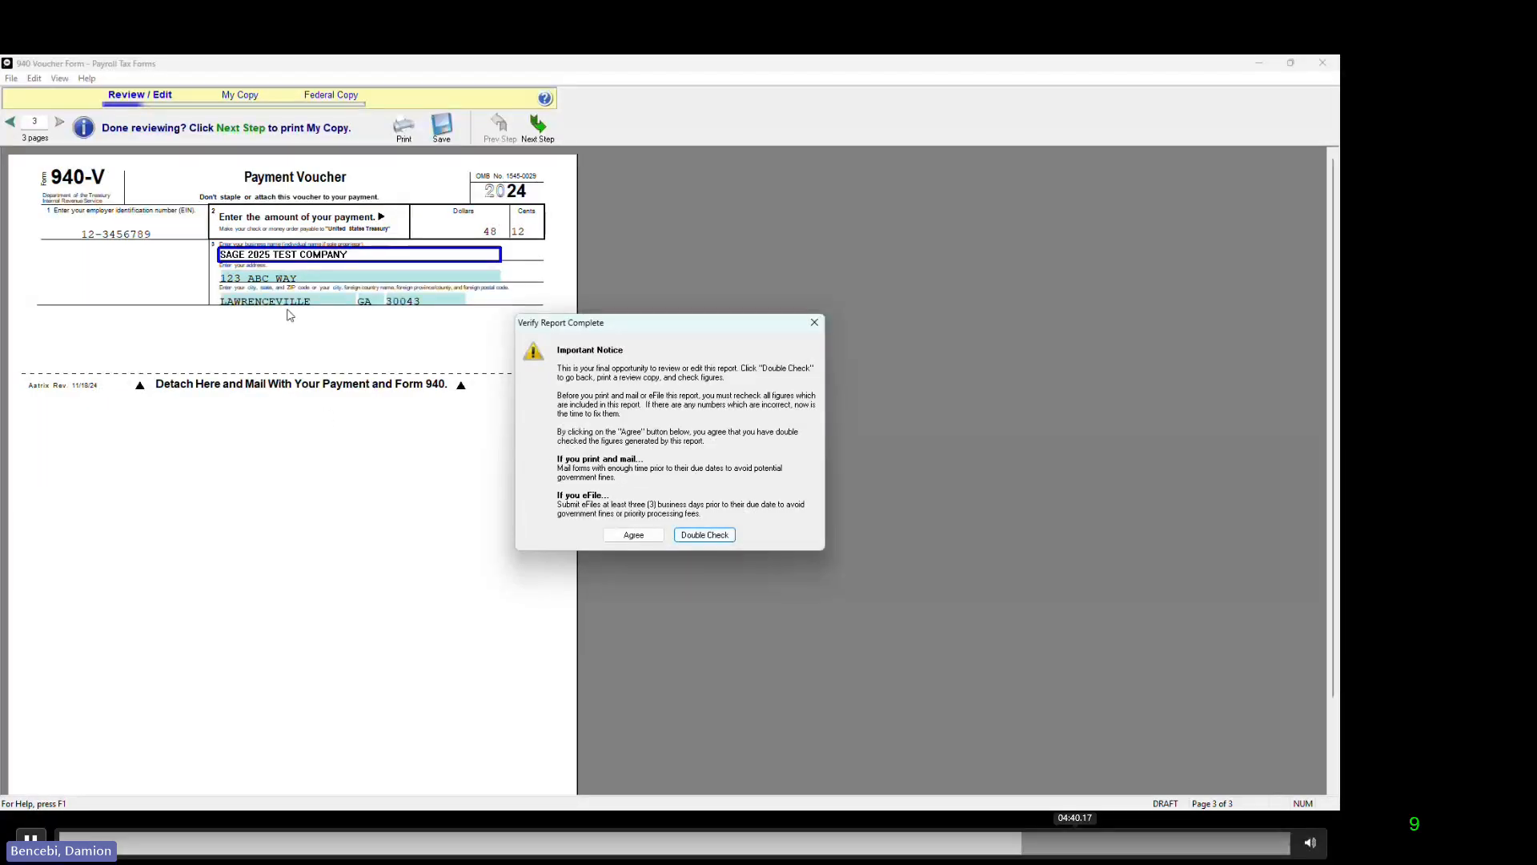
left_click(631, 535)
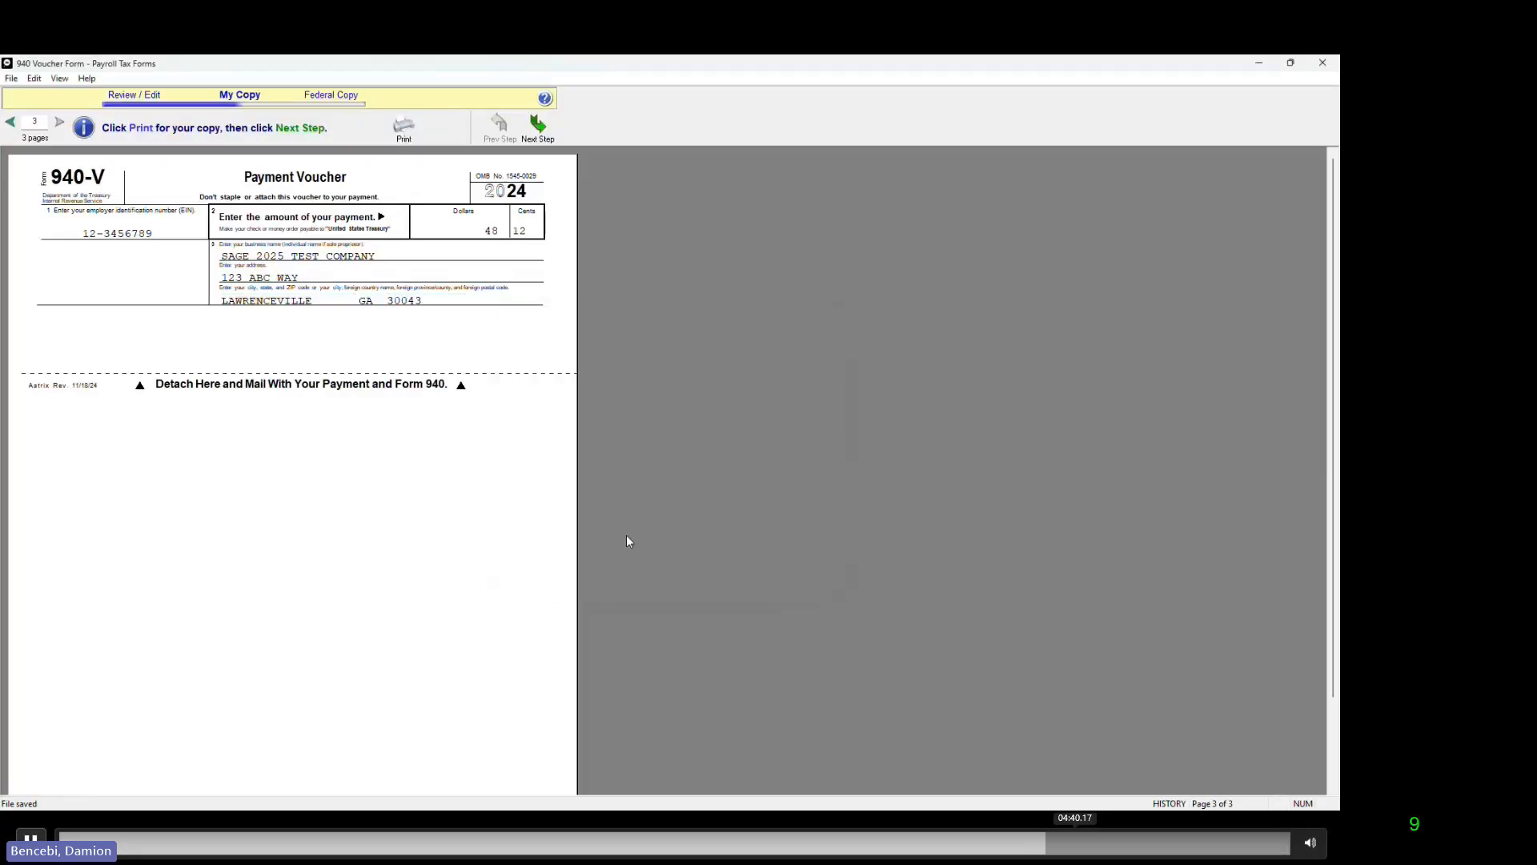
Step: Print the federal copy of Form 940 to a PDF named 940new, mark the report as processed and close the form selection
left_click(538, 124)
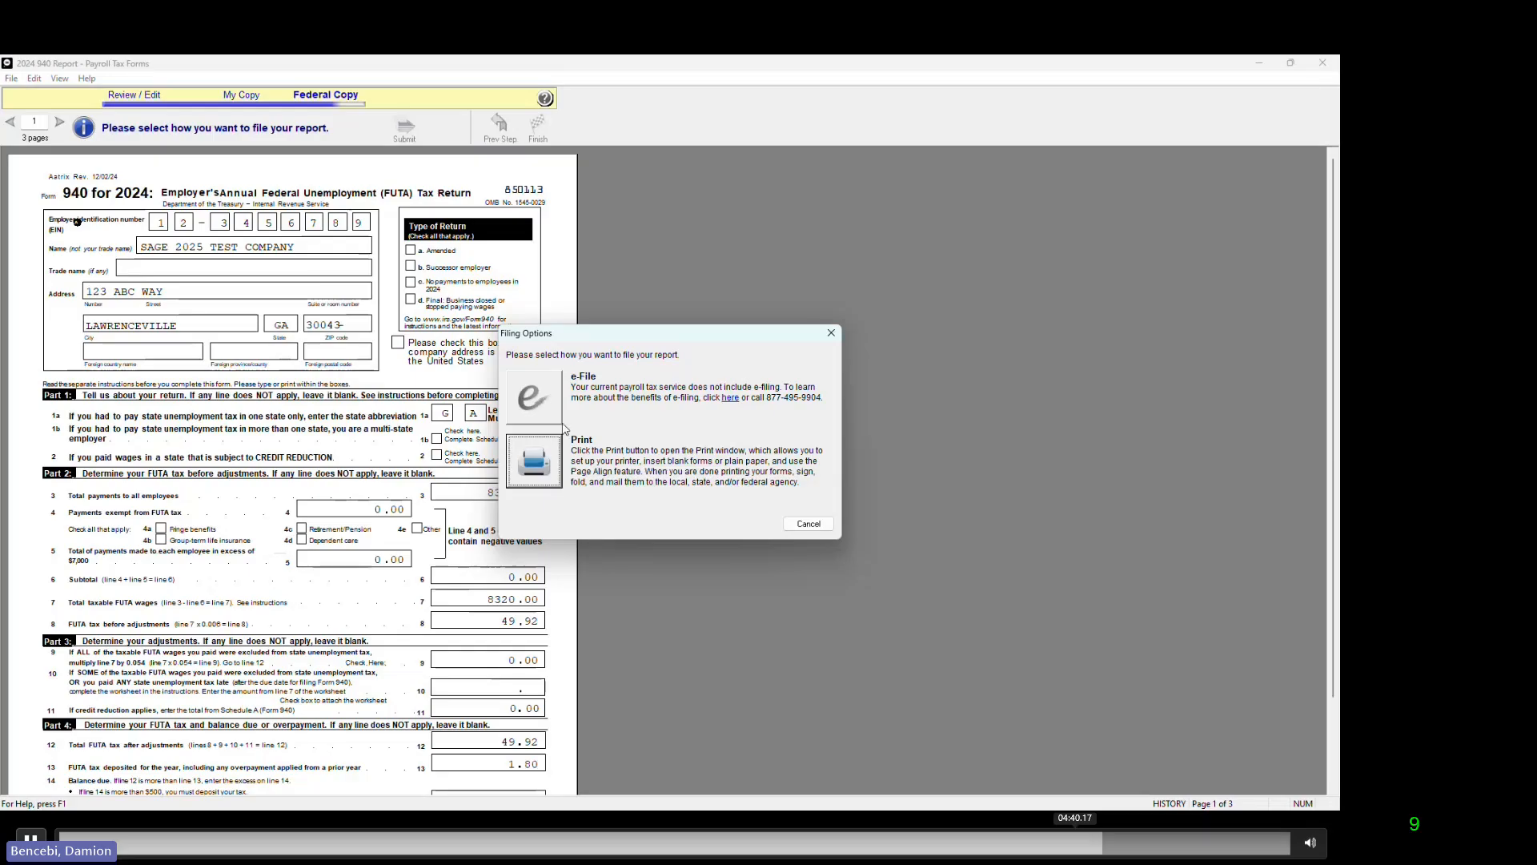
left_click(534, 462)
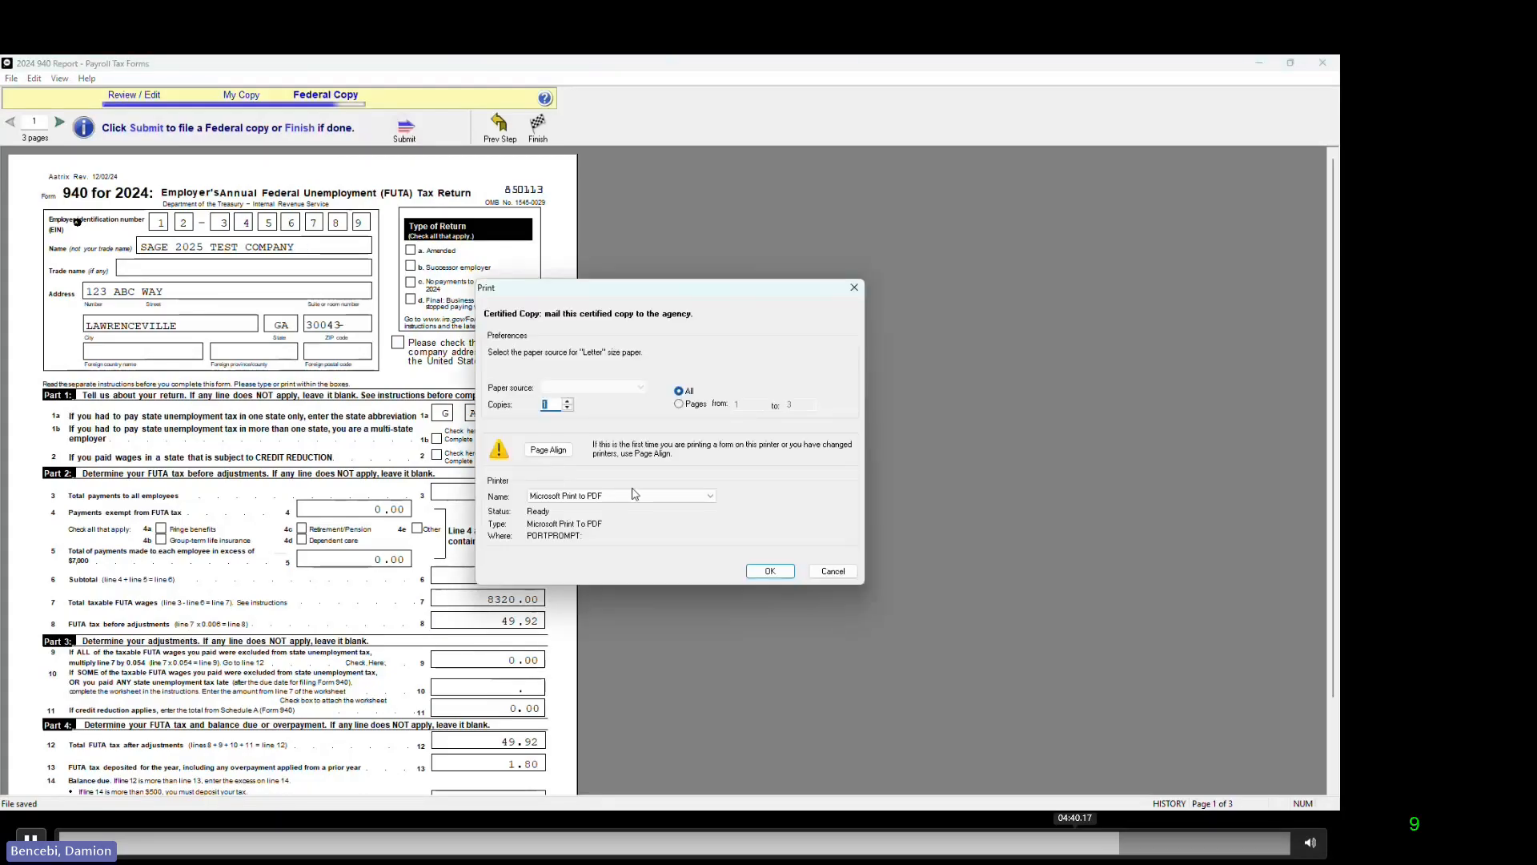
left_click(764, 571)
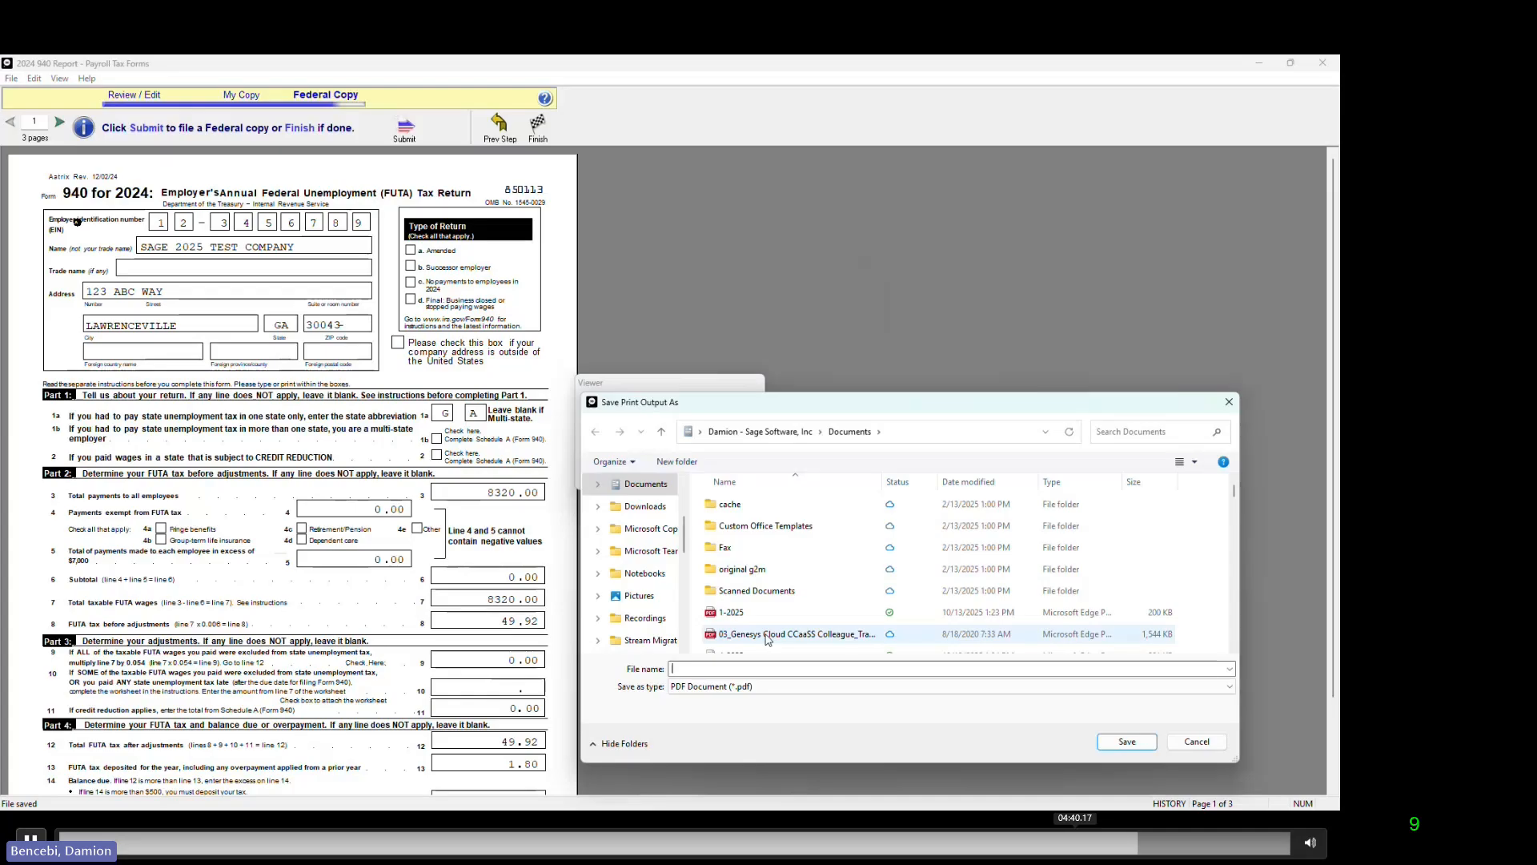
type("940new")
left_click(1140, 744)
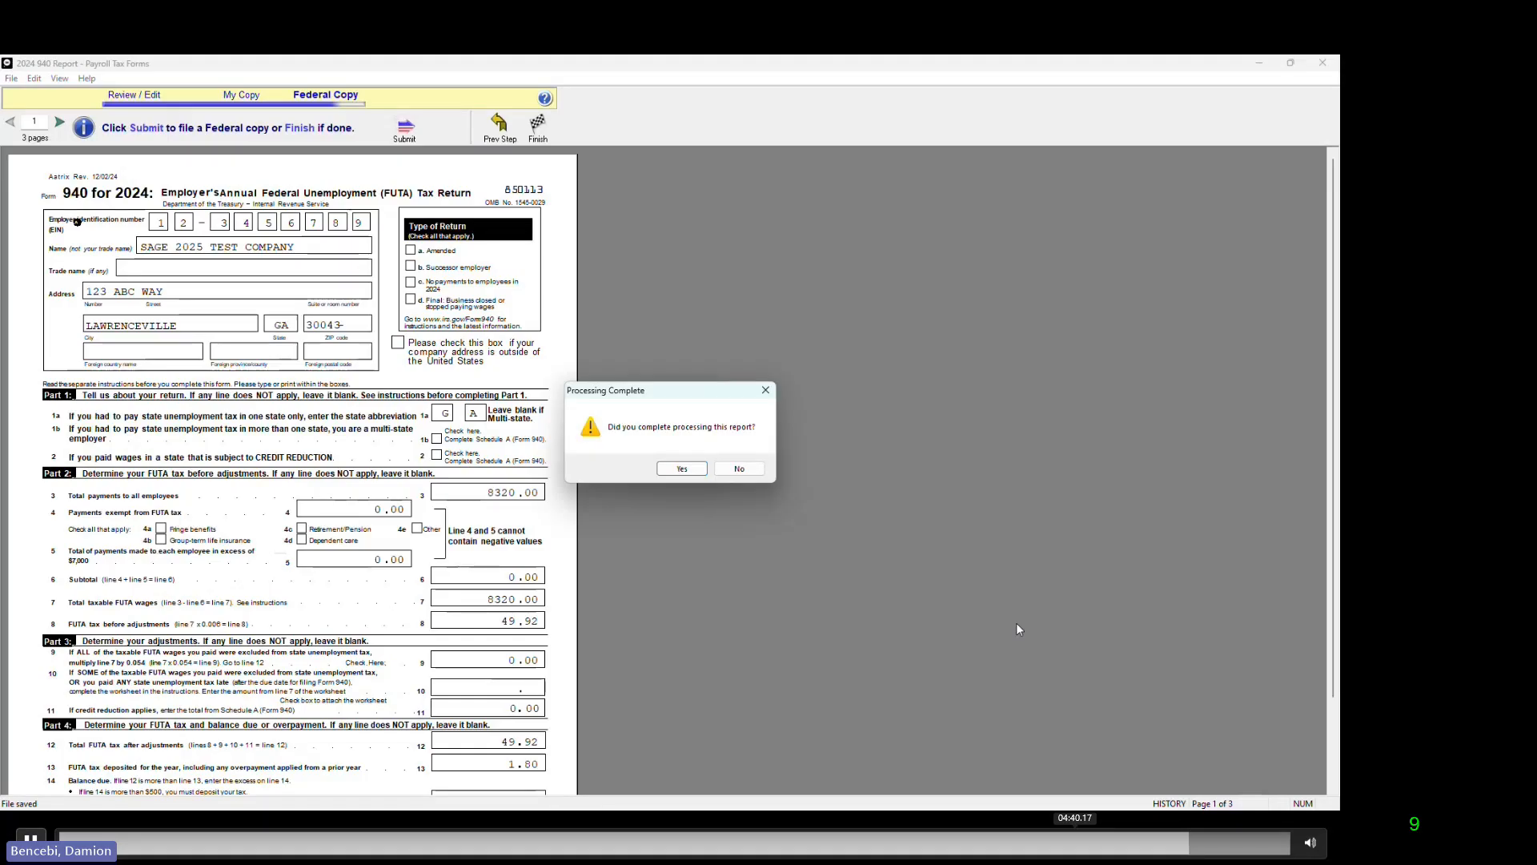
left_click(669, 473)
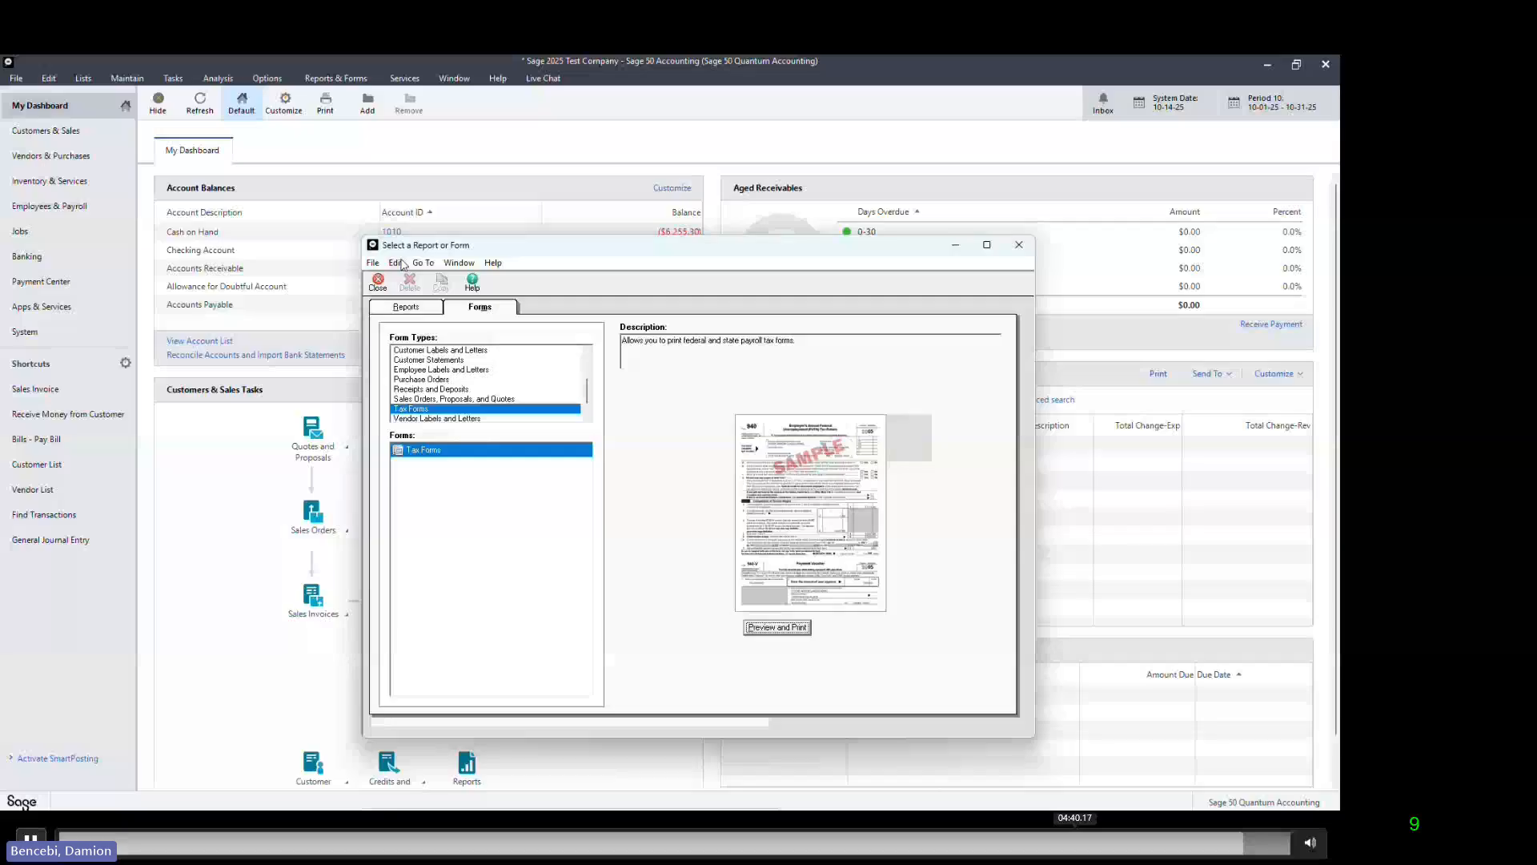
left_click(379, 282)
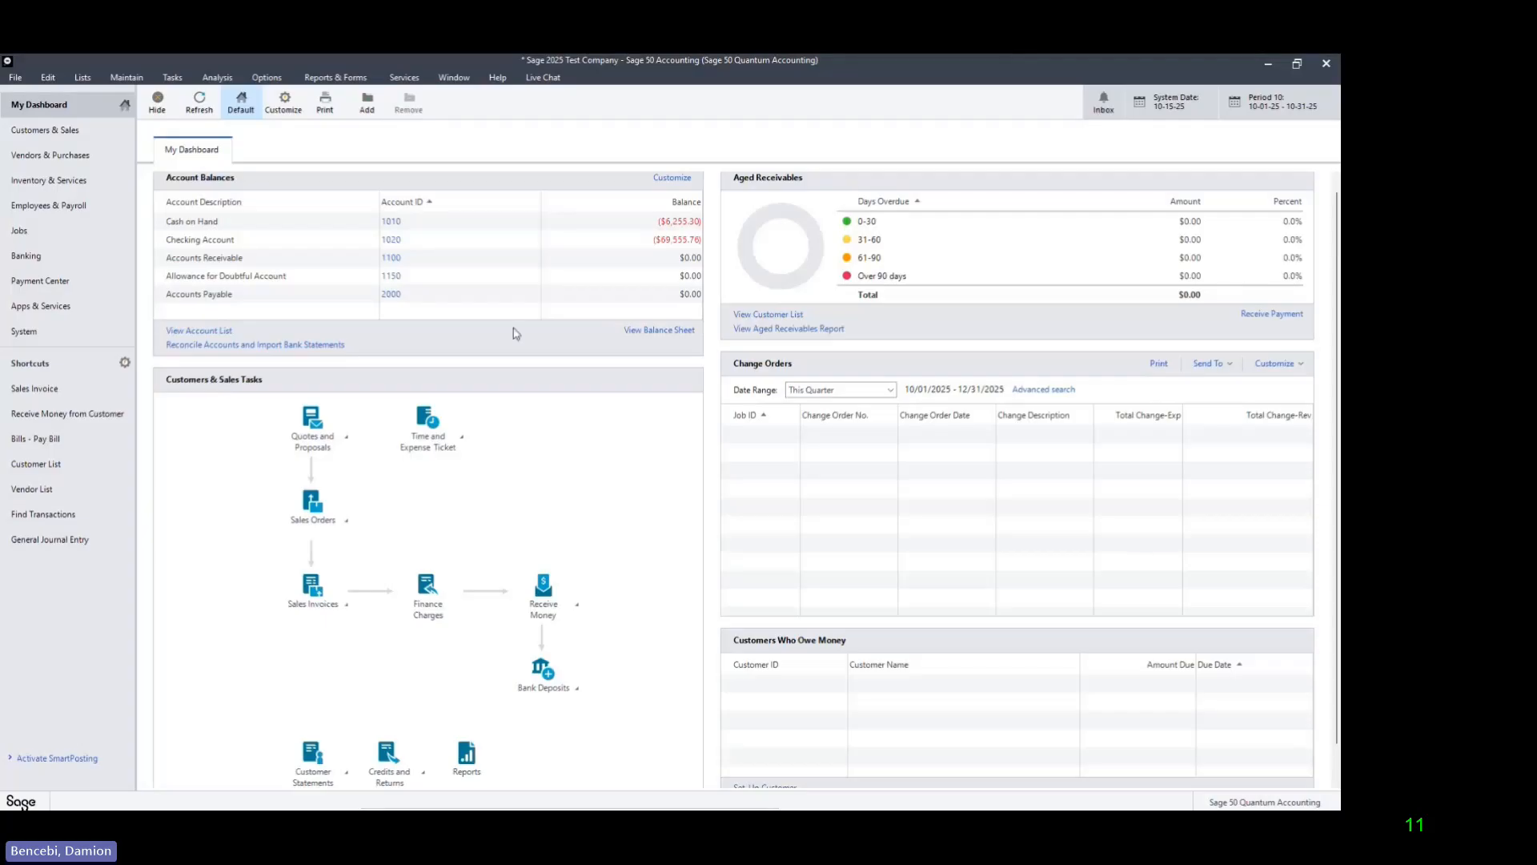
Step: Open the federal 2024 1099-MISC from Tax Forms with yearly frequency for 2025, continuing past the reporting period warning
left_click(353, 78)
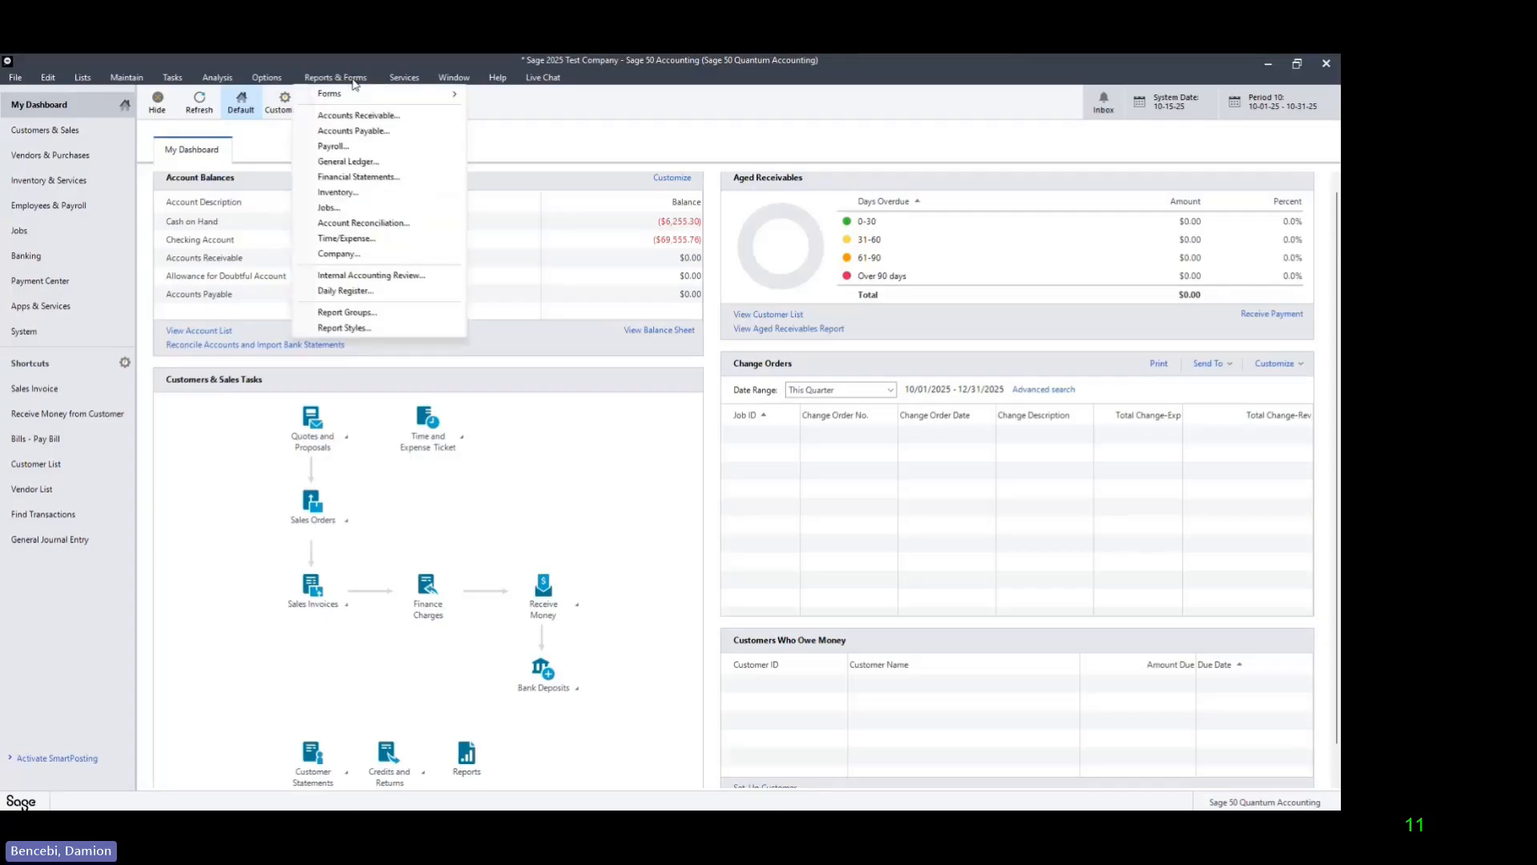
mouse_move(401, 94)
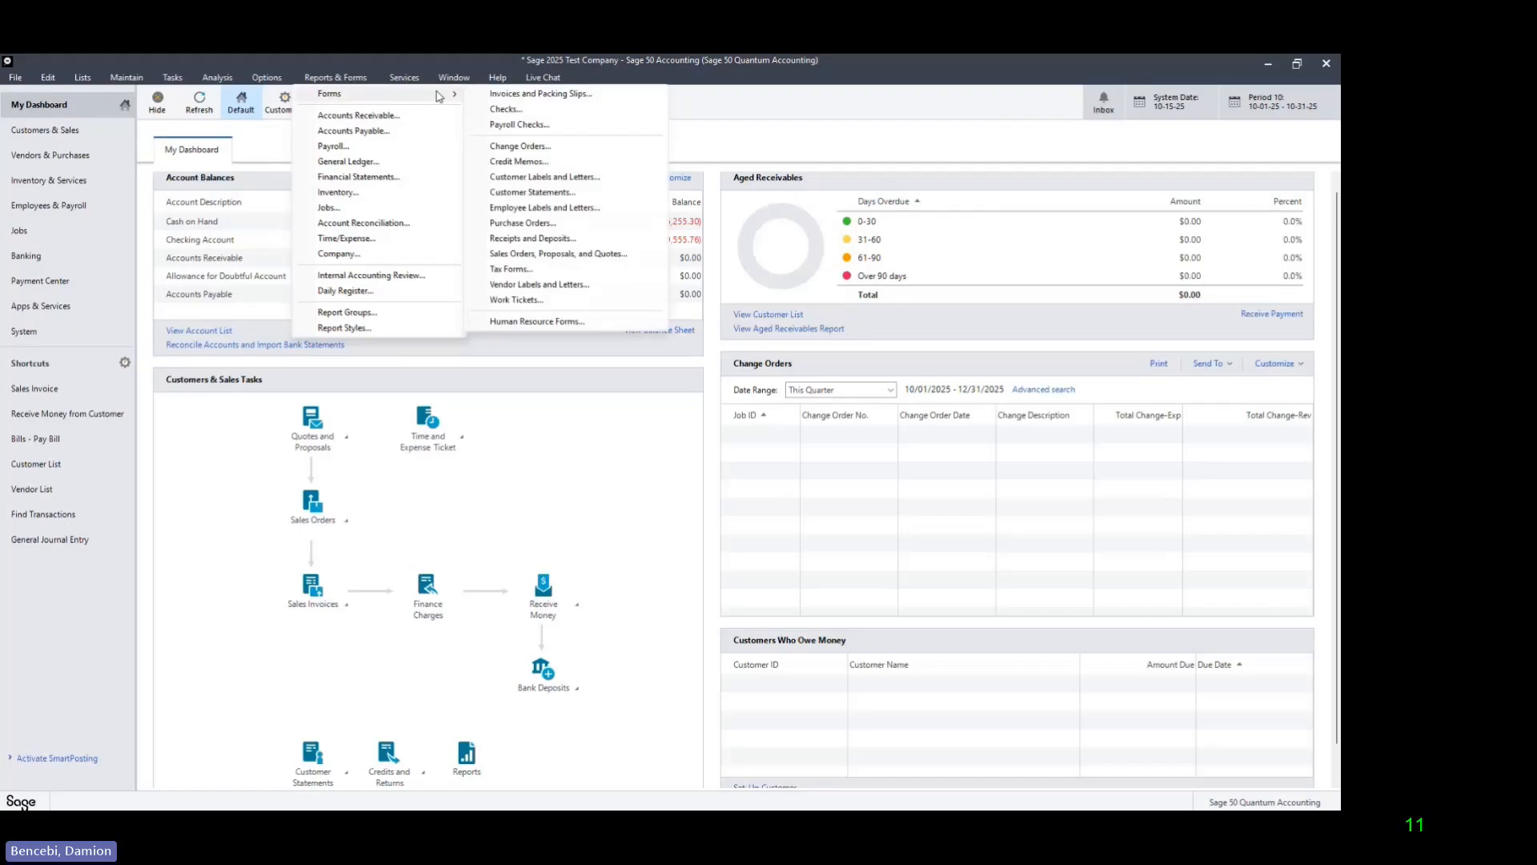
left_click(530, 270)
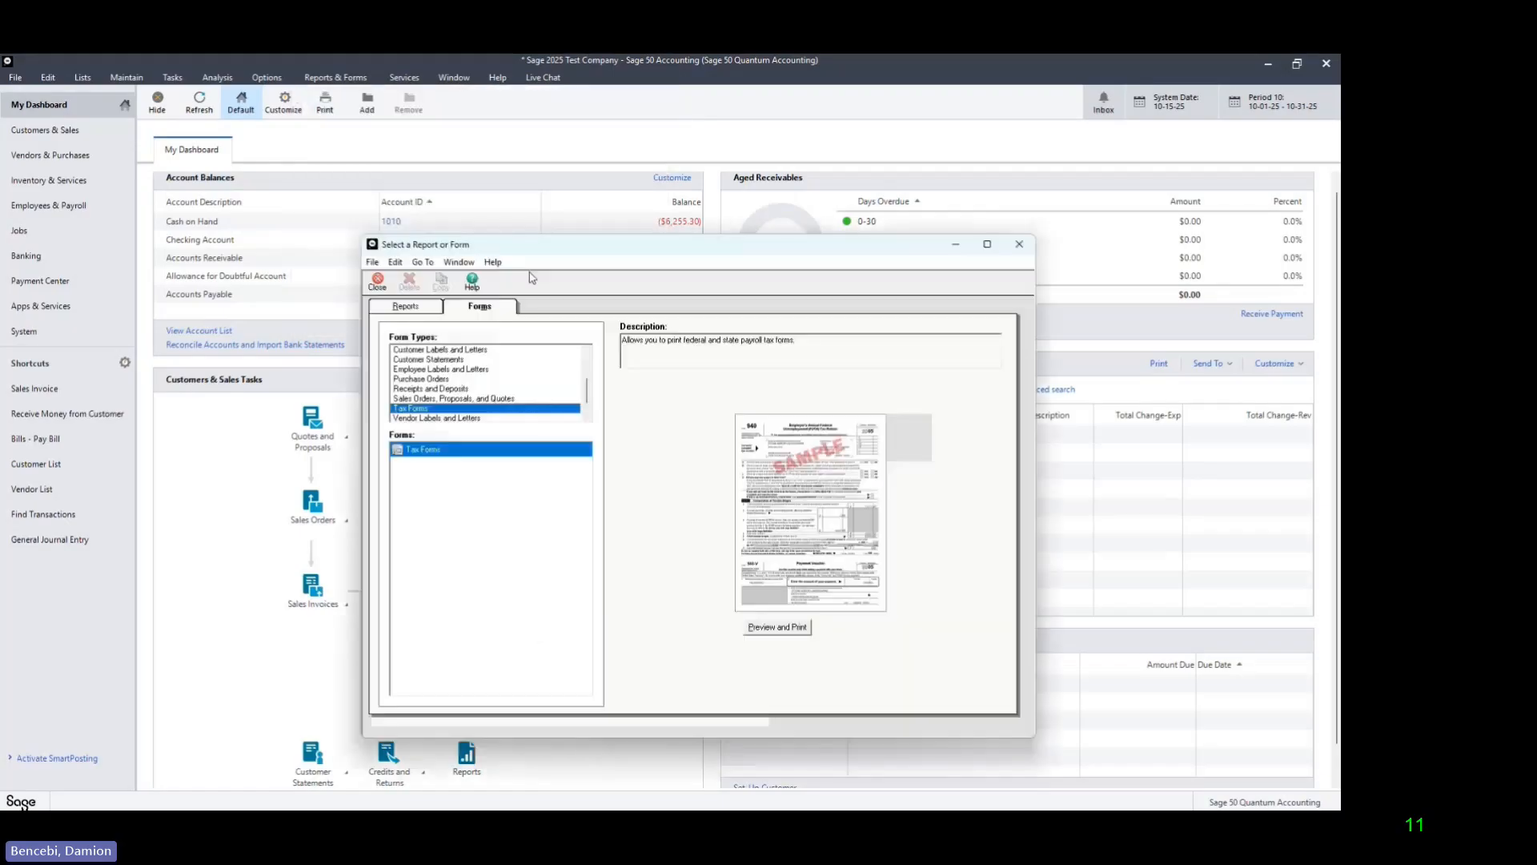
left_click(775, 627)
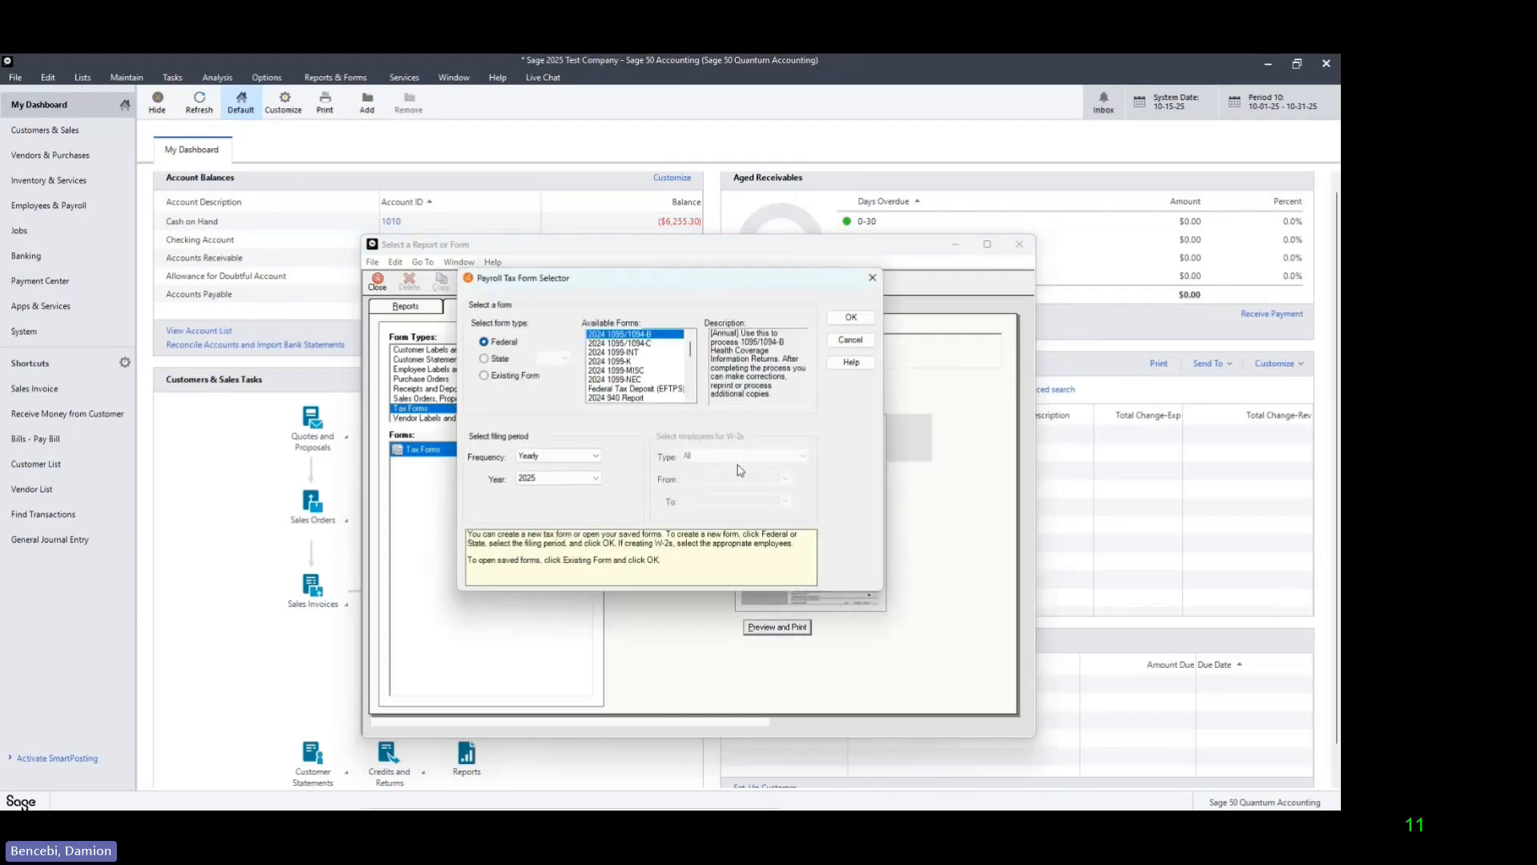
left_click(647, 372)
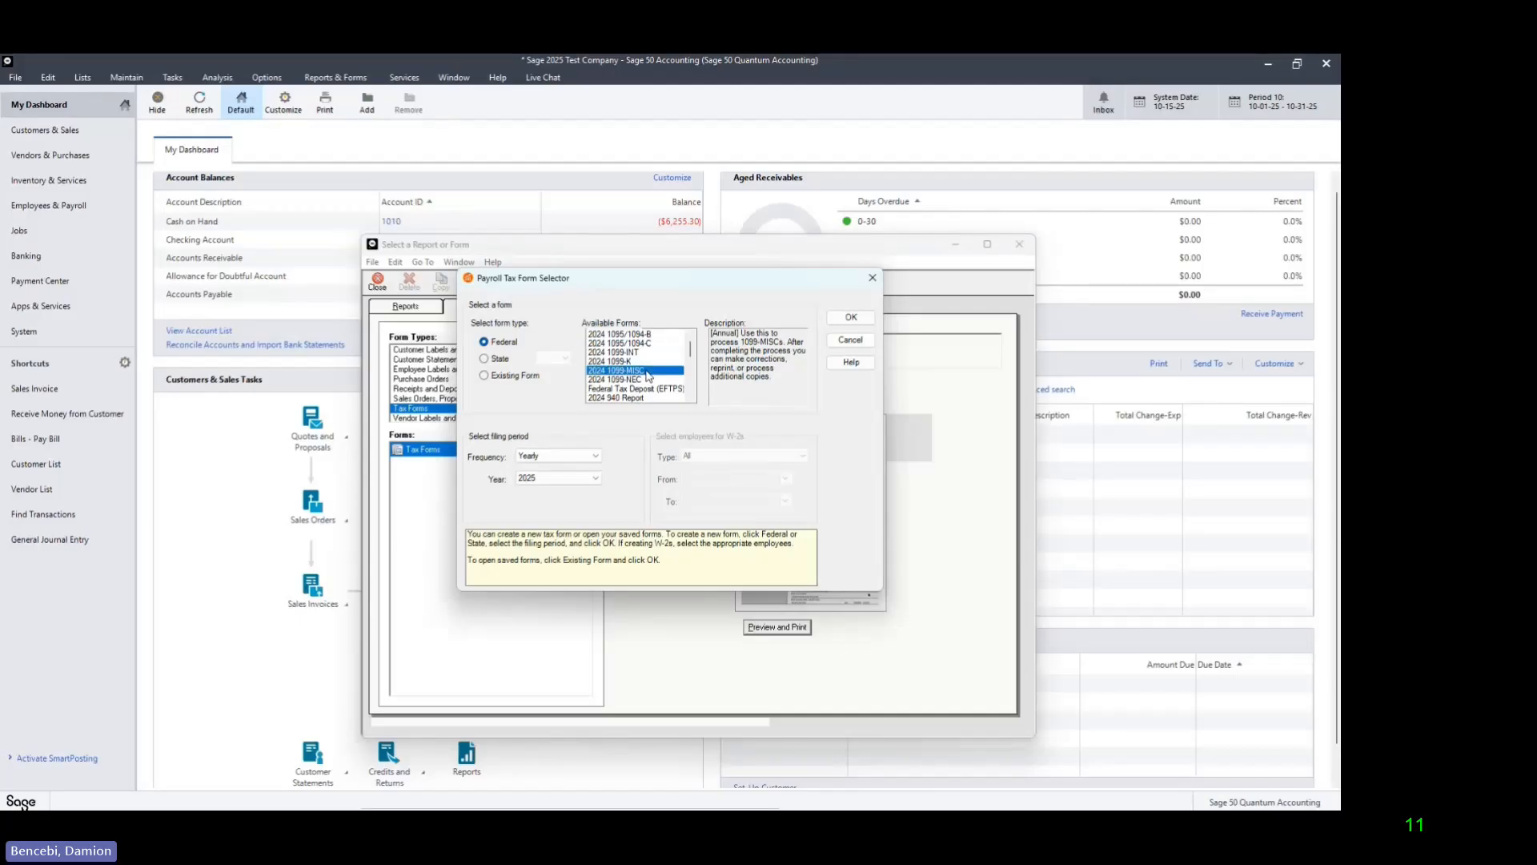
left_click(642, 381)
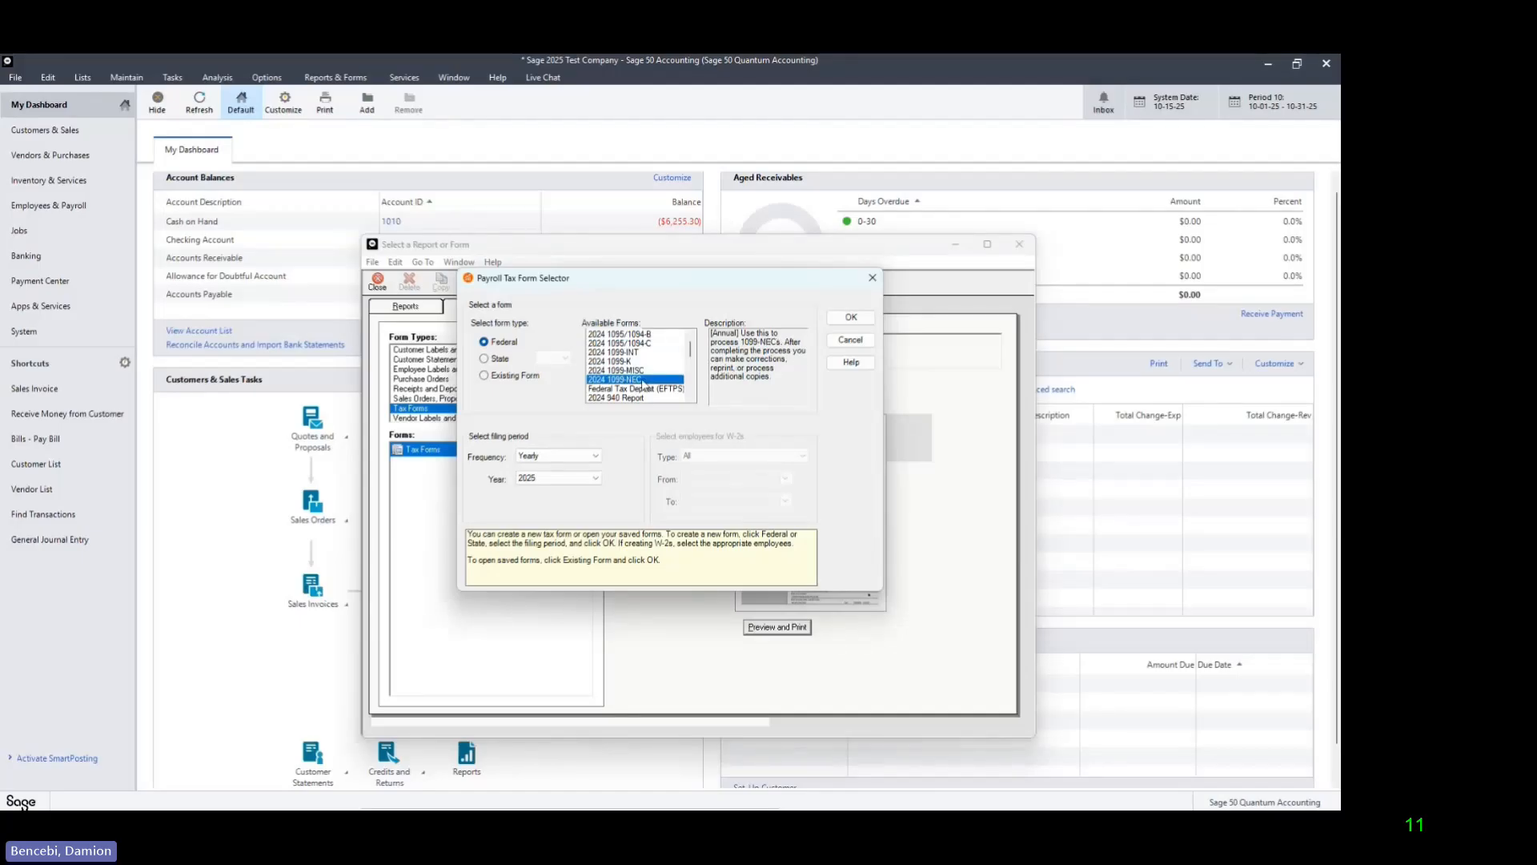
left_click(638, 352)
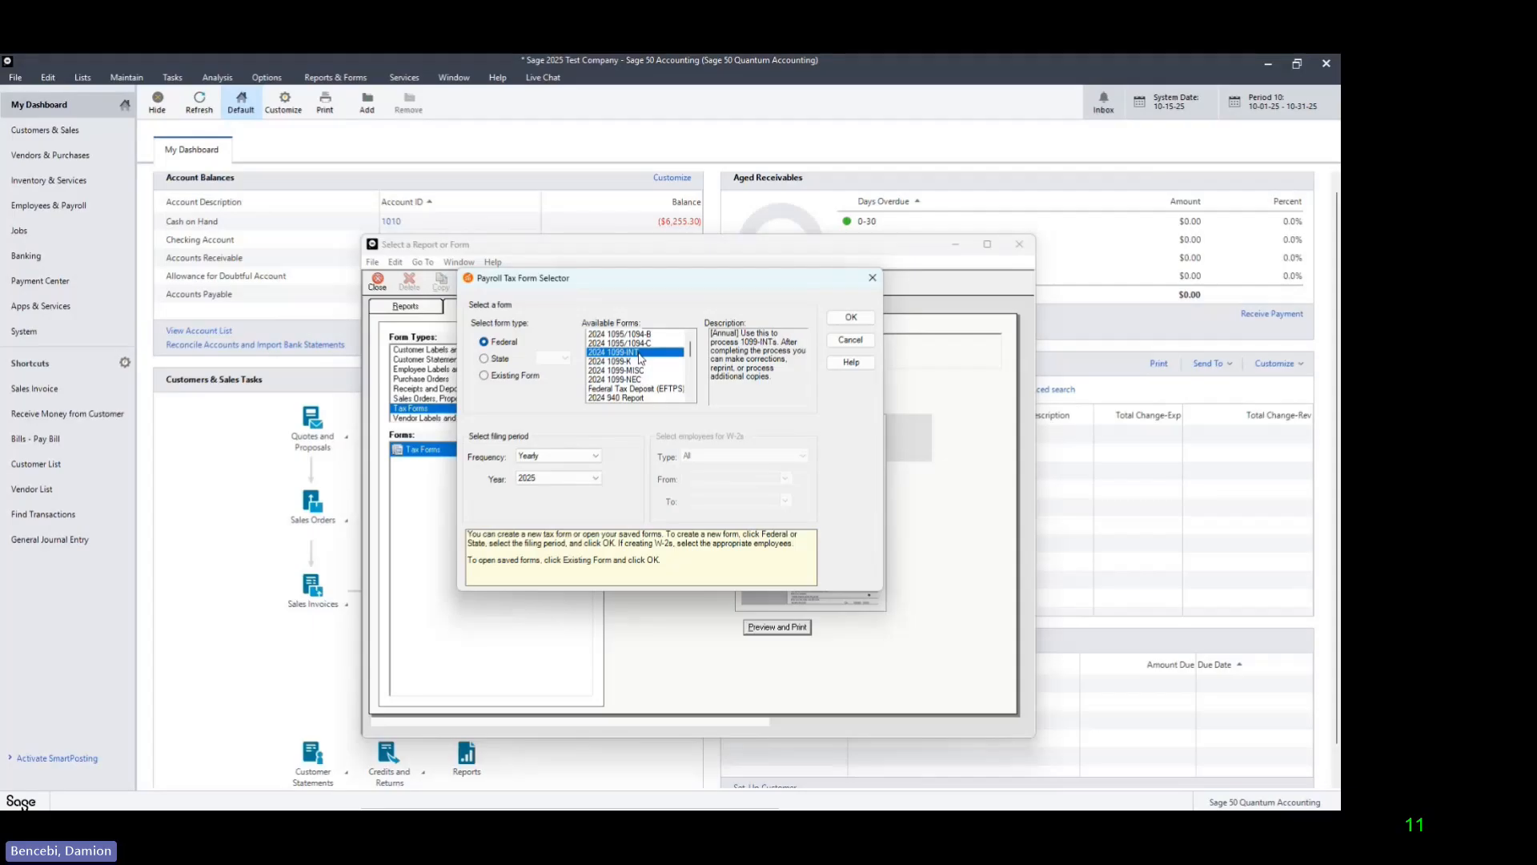
left_click(650, 370)
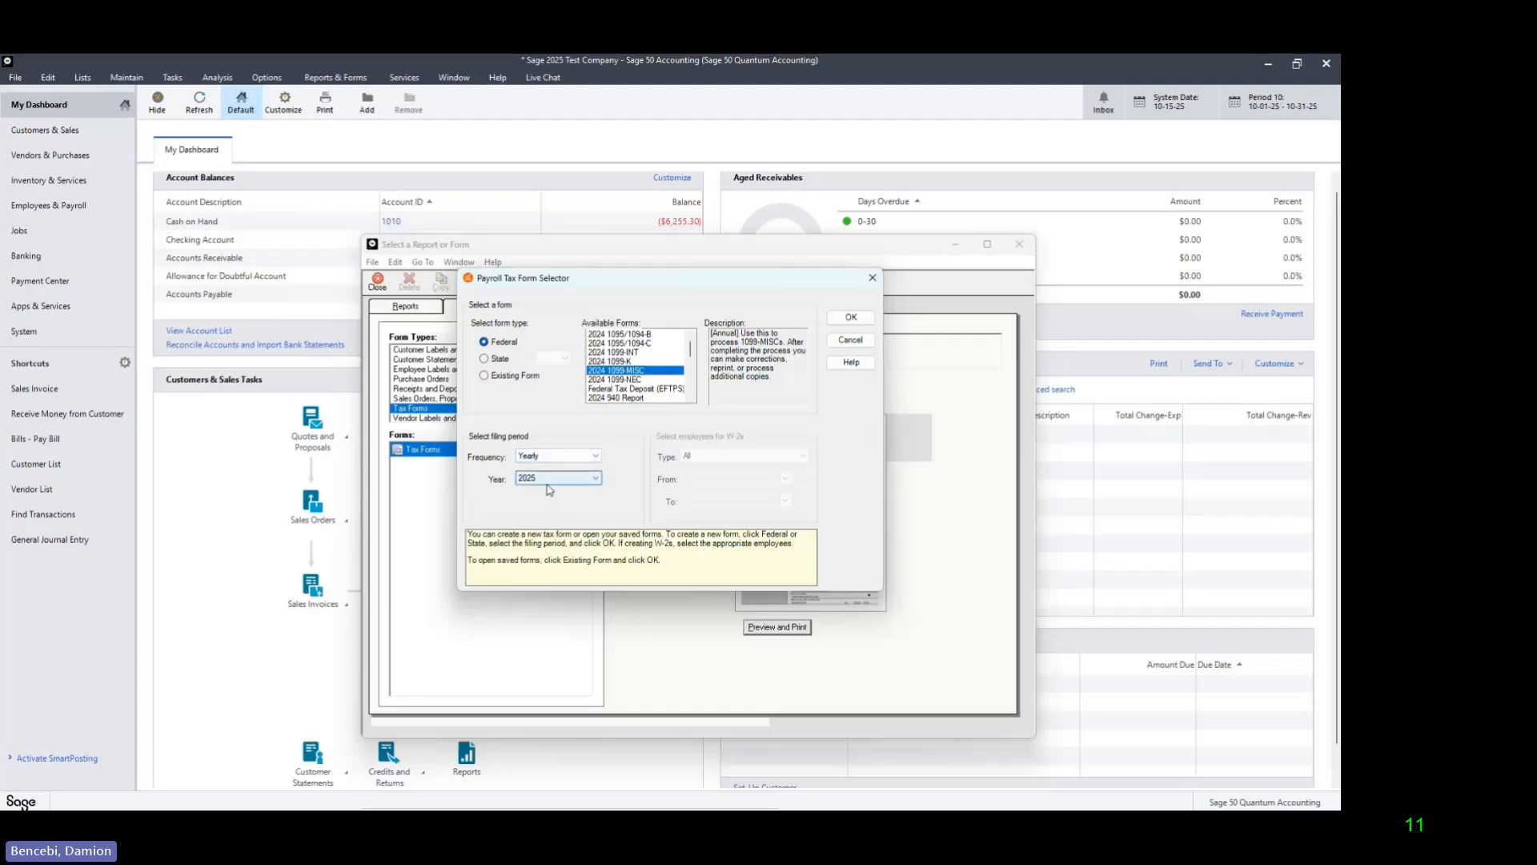
left_click(852, 318)
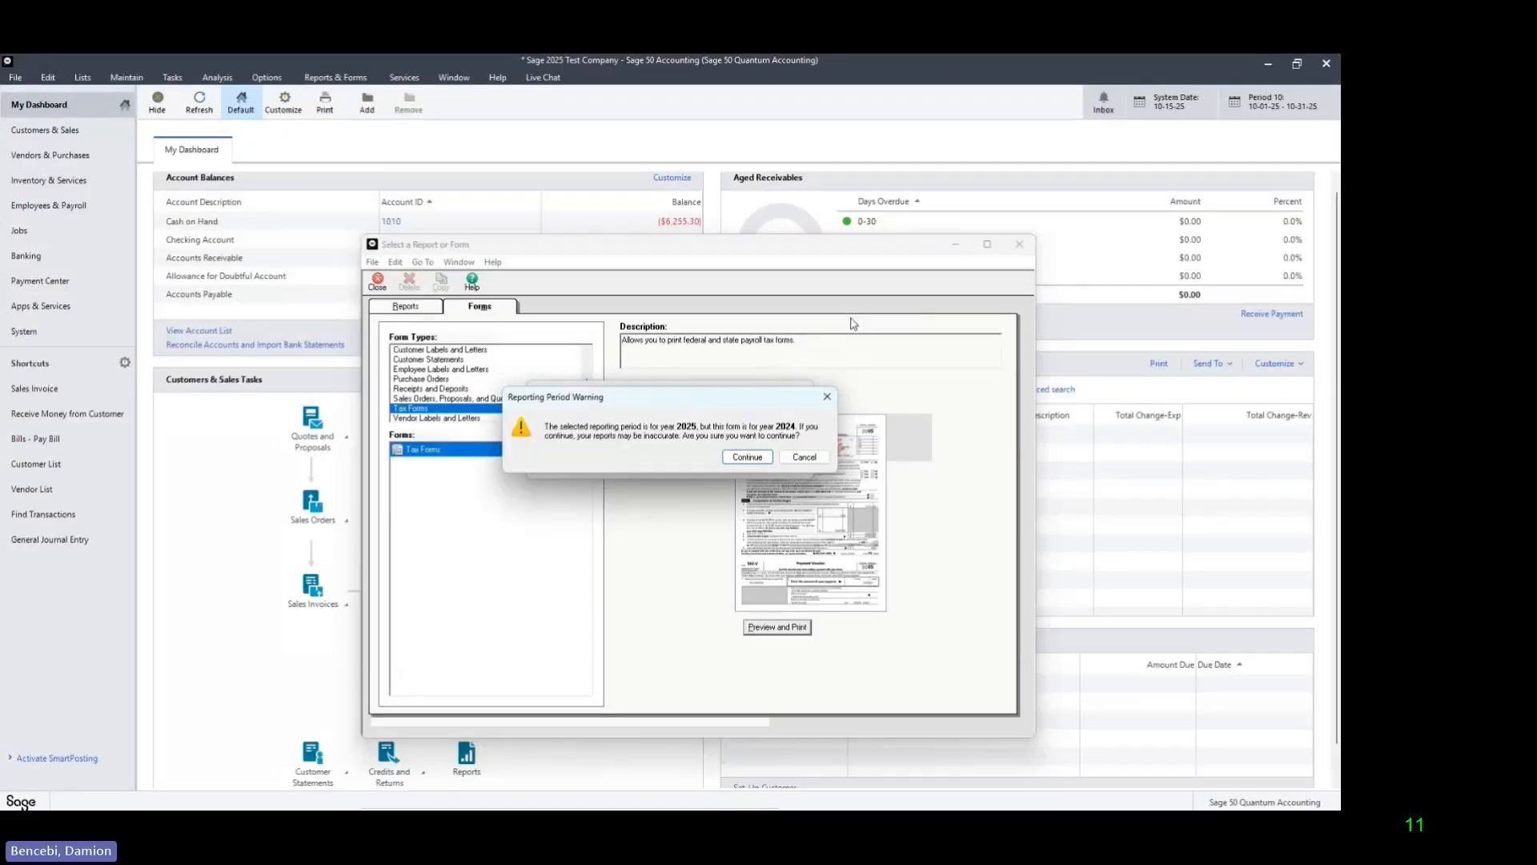
left_click(746, 457)
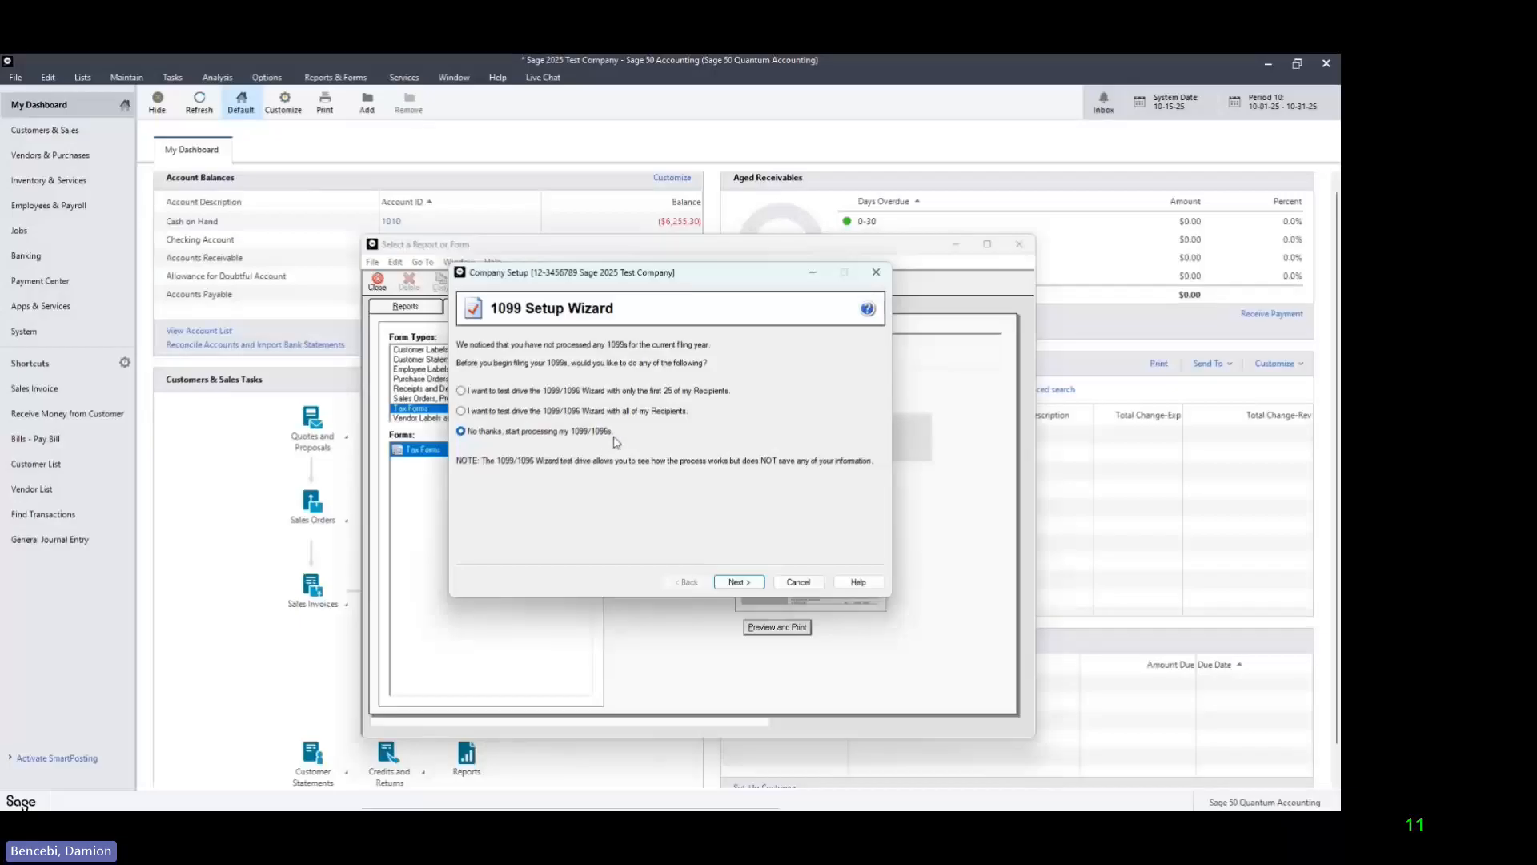
Step: Start processing the 1099/1096s without a test drive, keeping EIN as the payer TIN type and a single datafile for the company
left_click(762, 582)
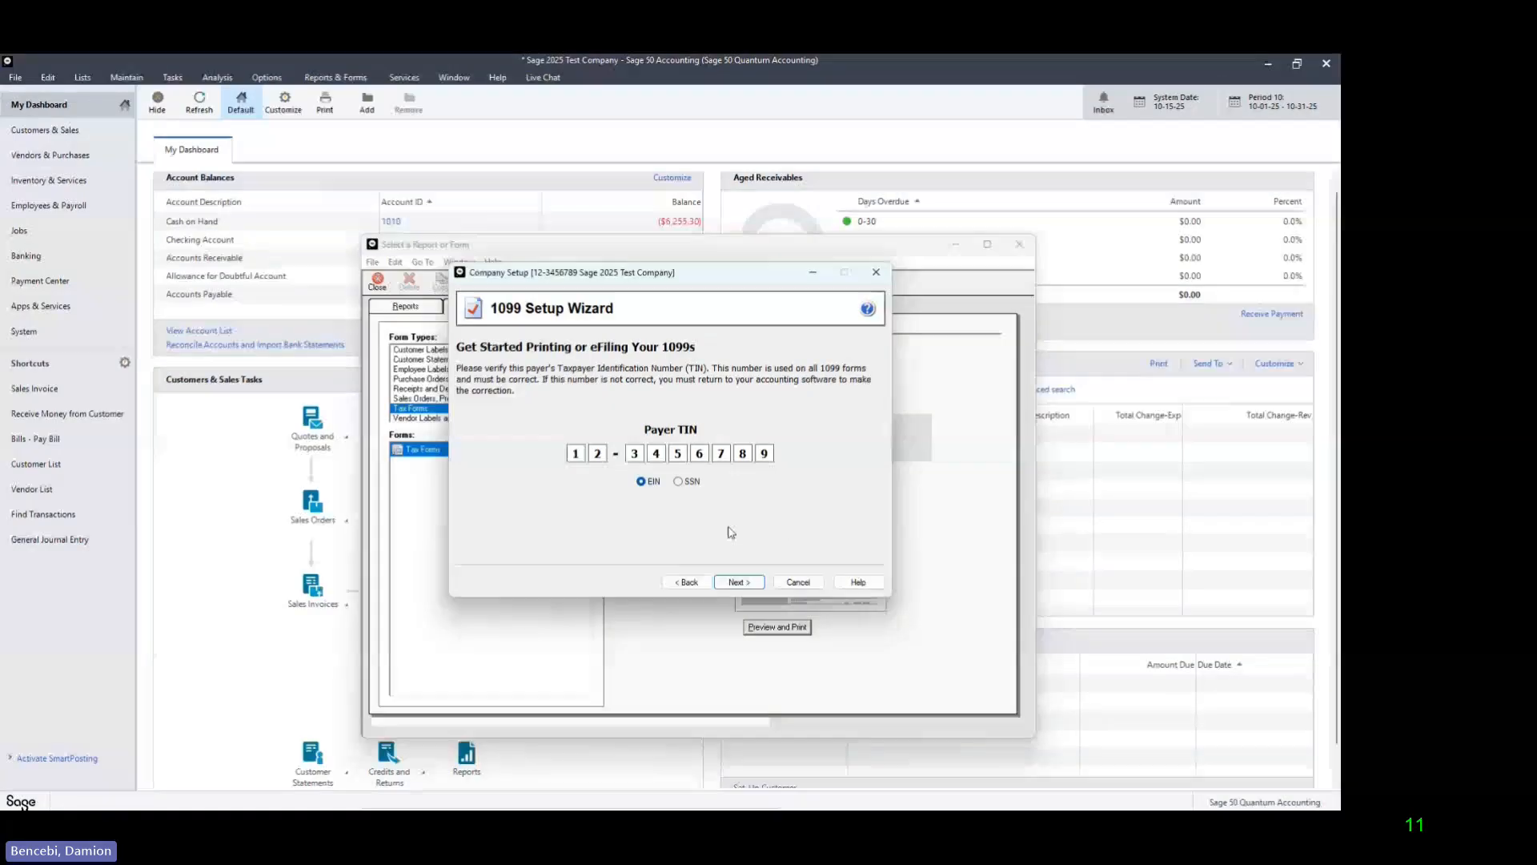
left_click(678, 482)
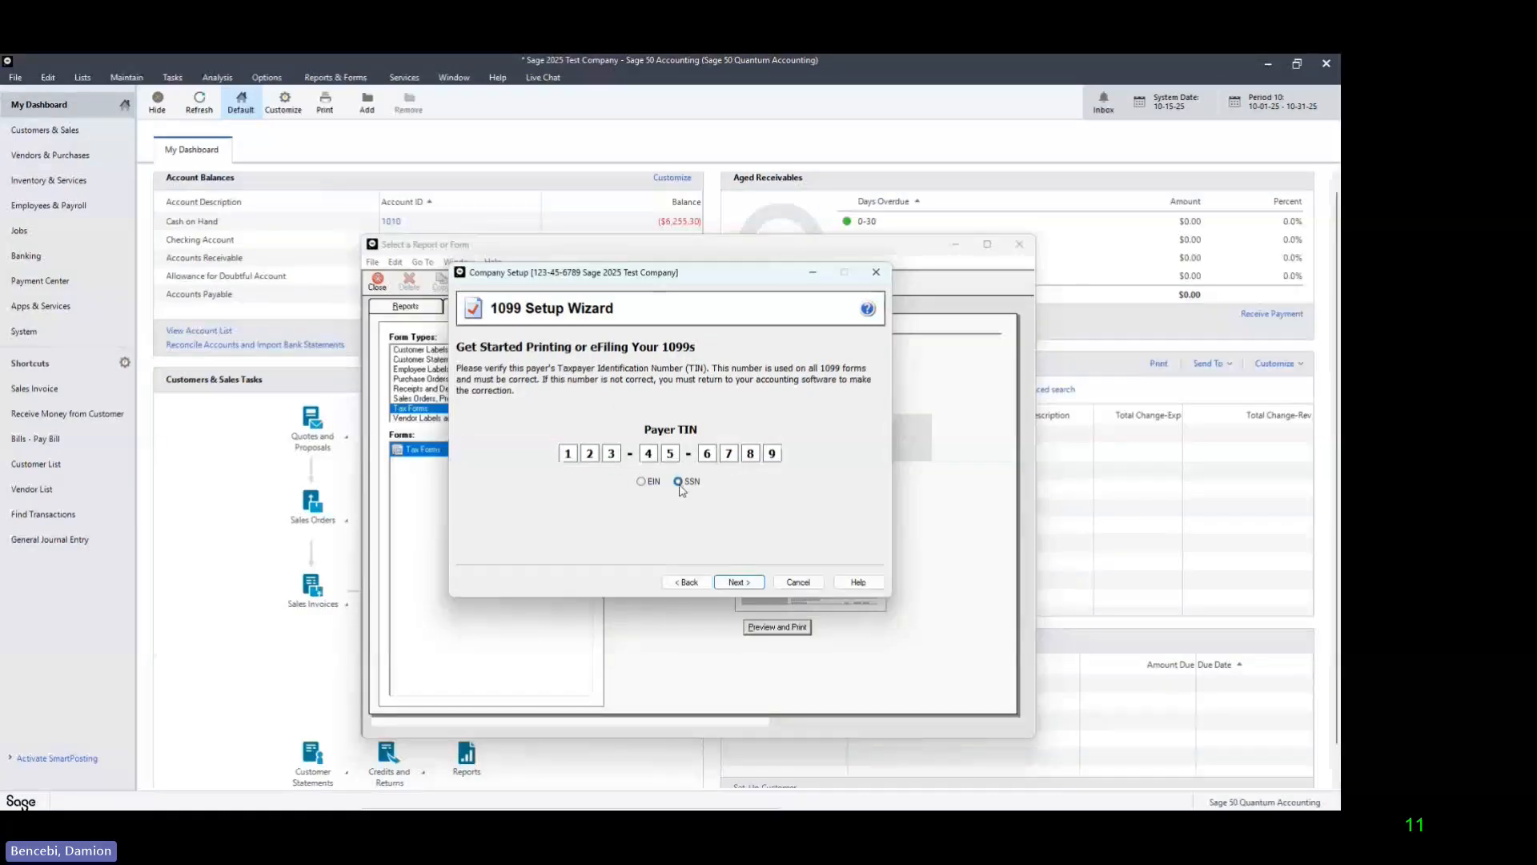
left_click(641, 481)
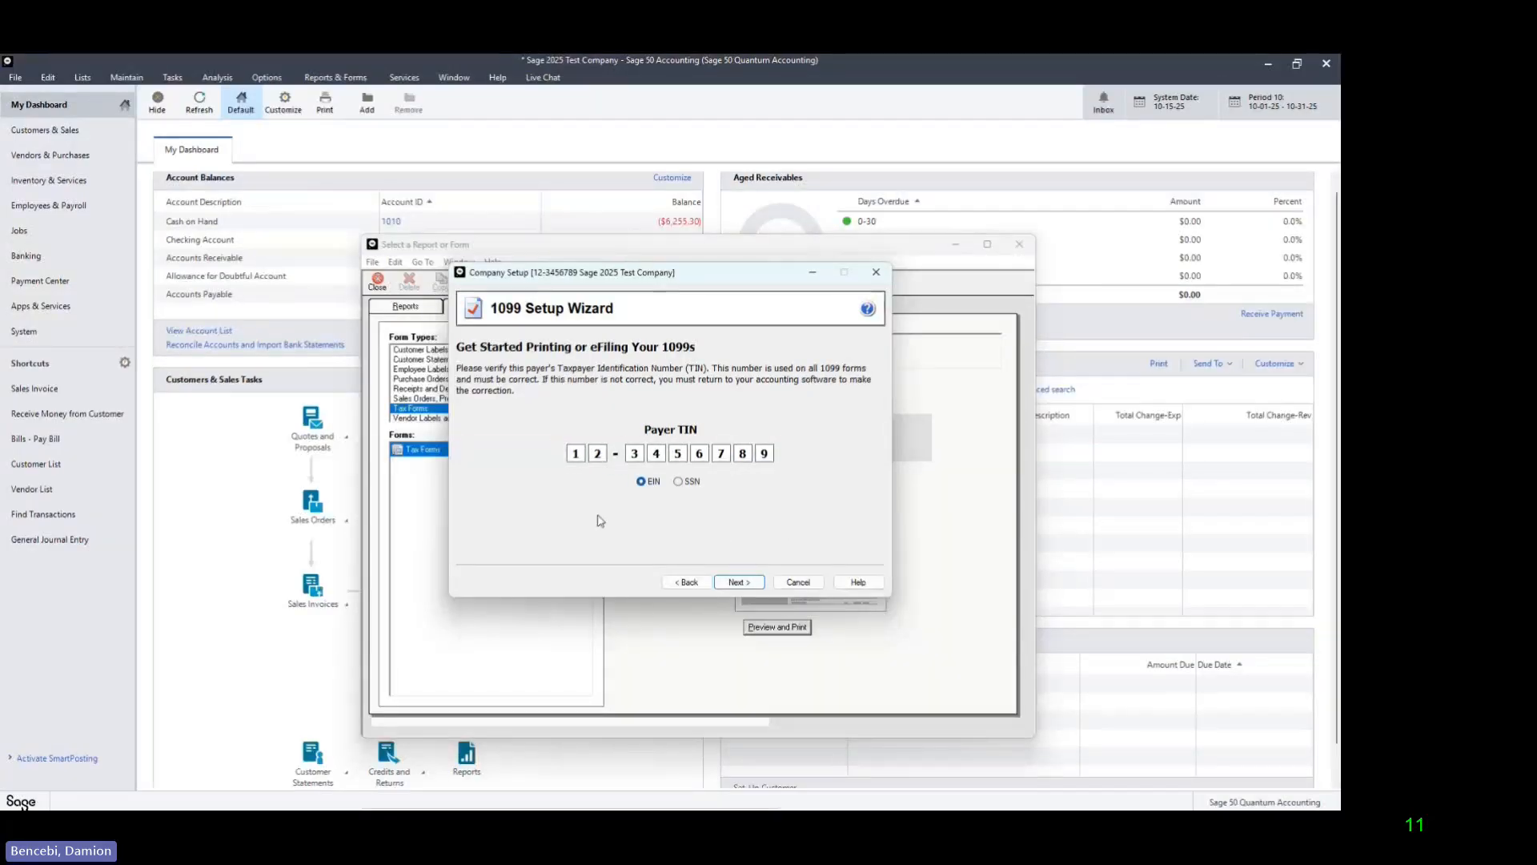
left_click(749, 587)
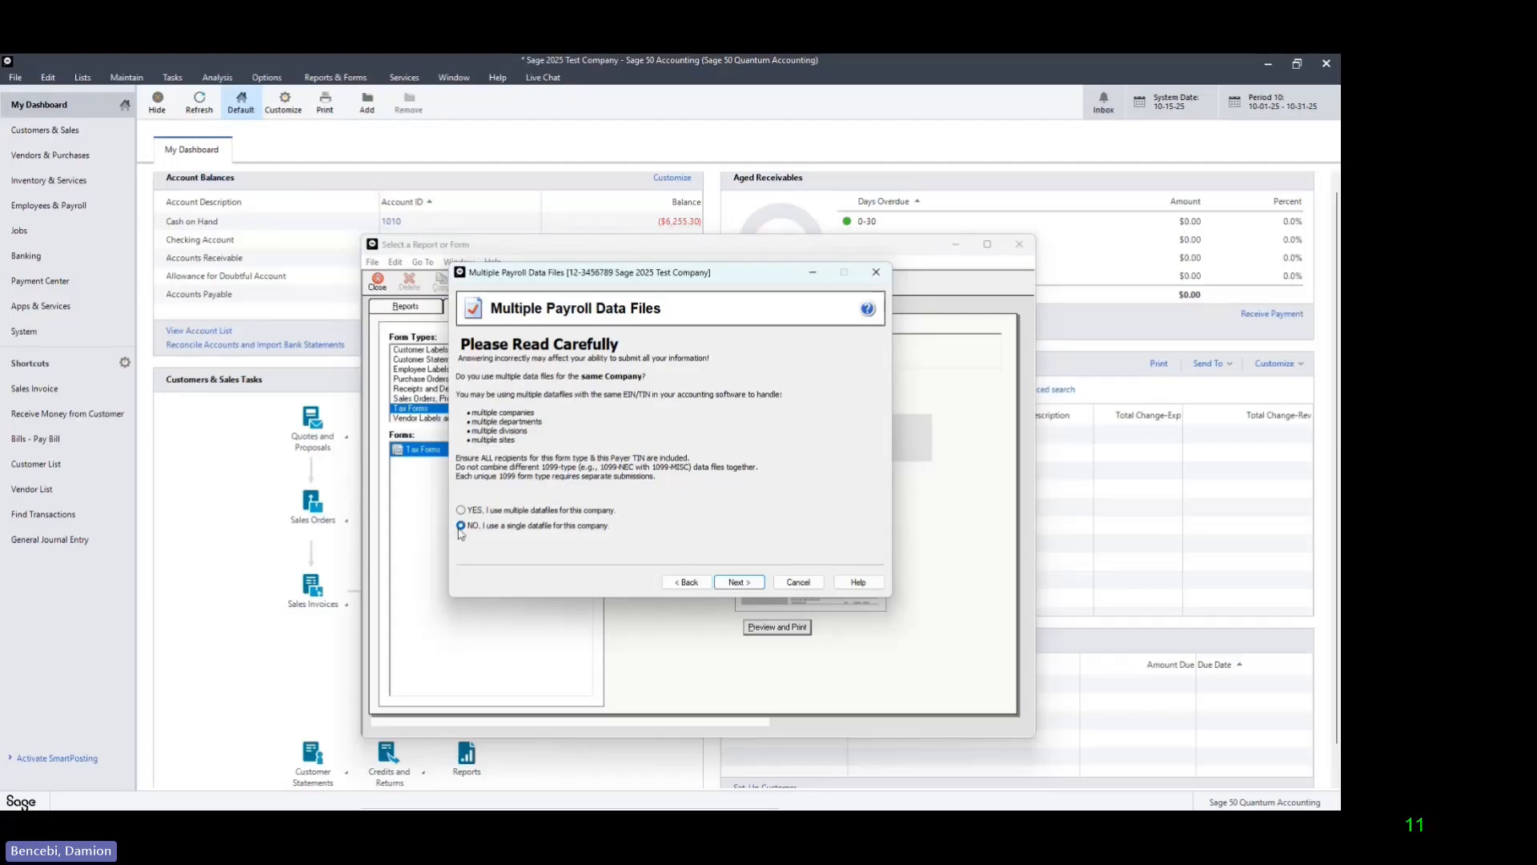
left_click(739, 582)
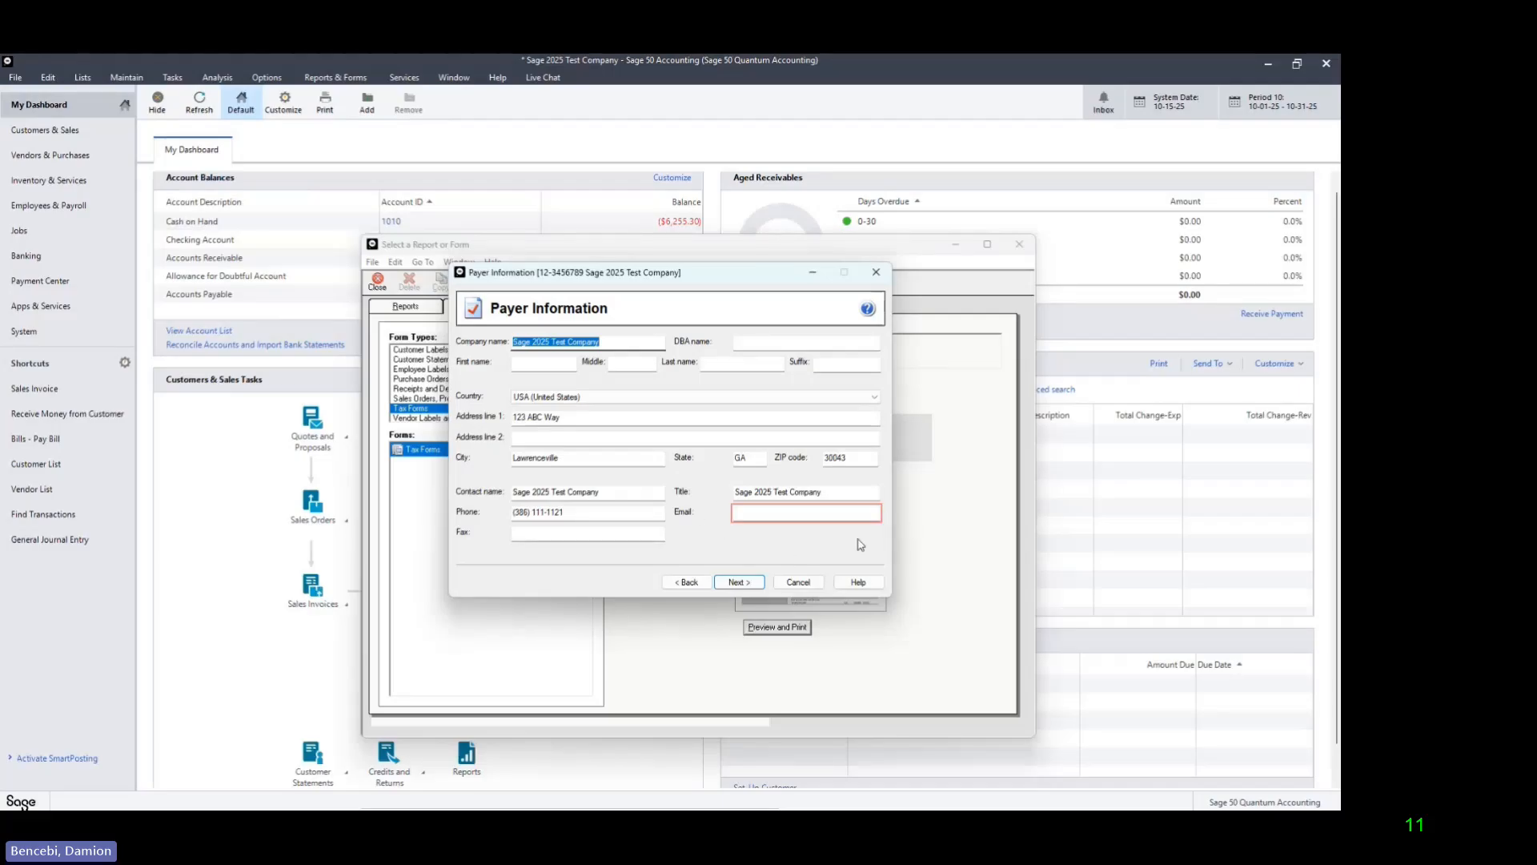
Step: Fill in the required contact e-mail in the Payer Information and submit the details
left_click(786, 514)
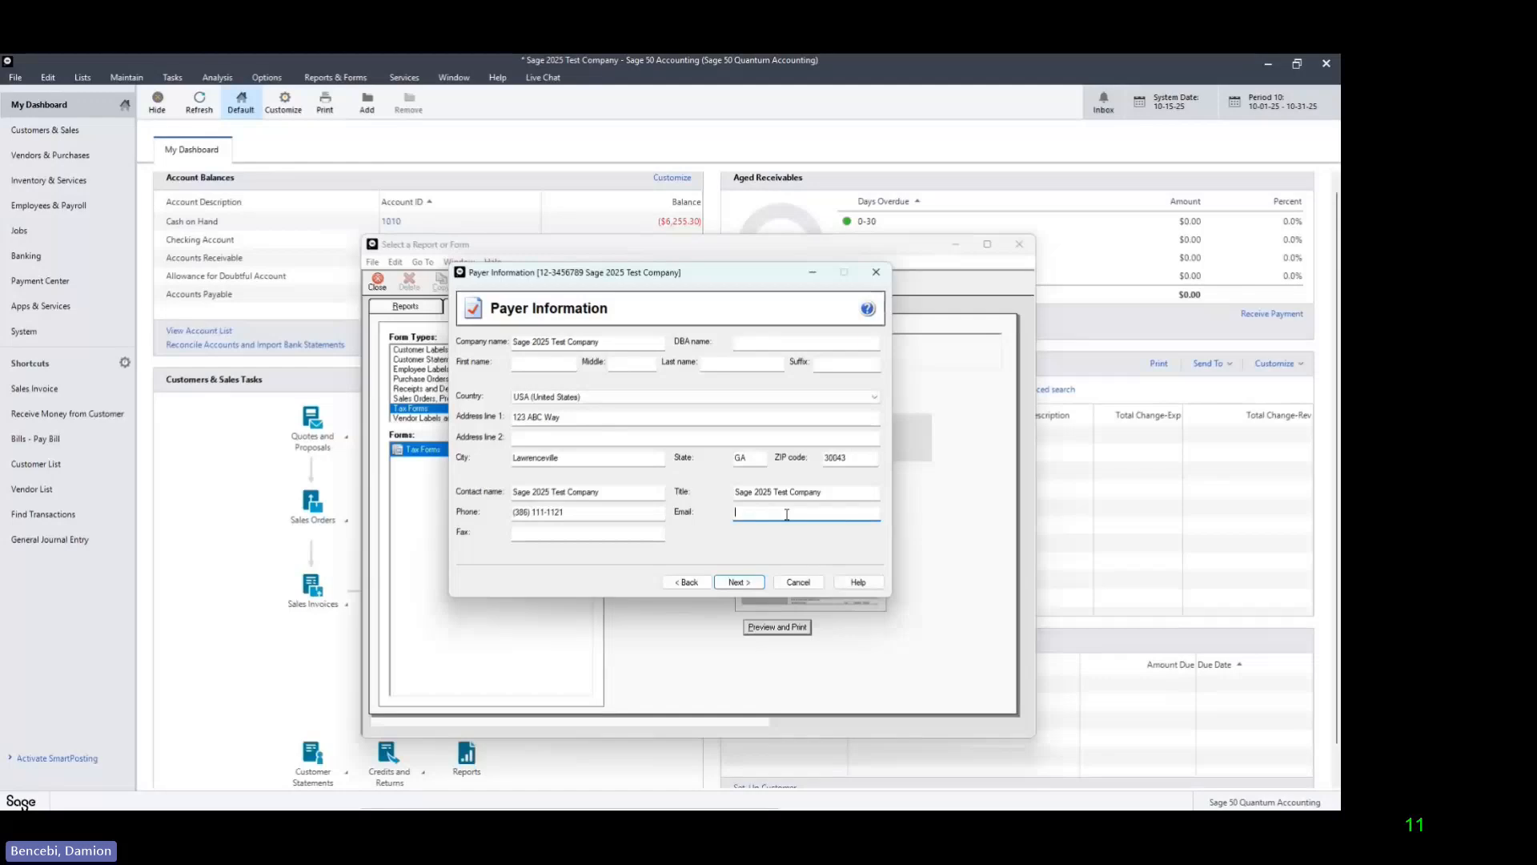
type("notemail@notemail.com")
left_click(737, 582)
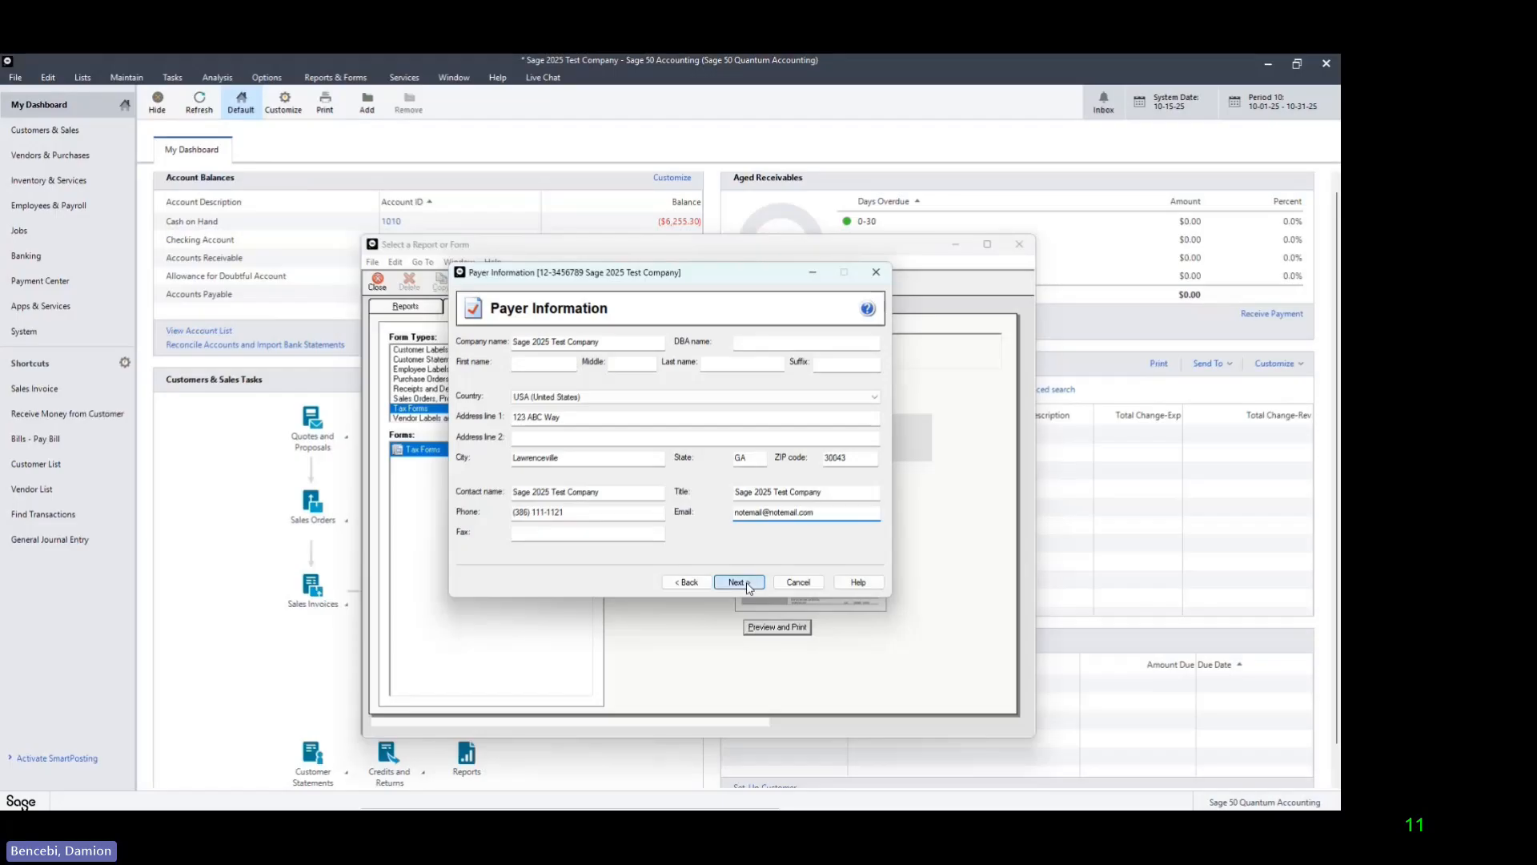
Step: Remove the digits 2025 from the payer's contact name and accept filing for my company/payer as the tax preparer type
left_click(609, 493)
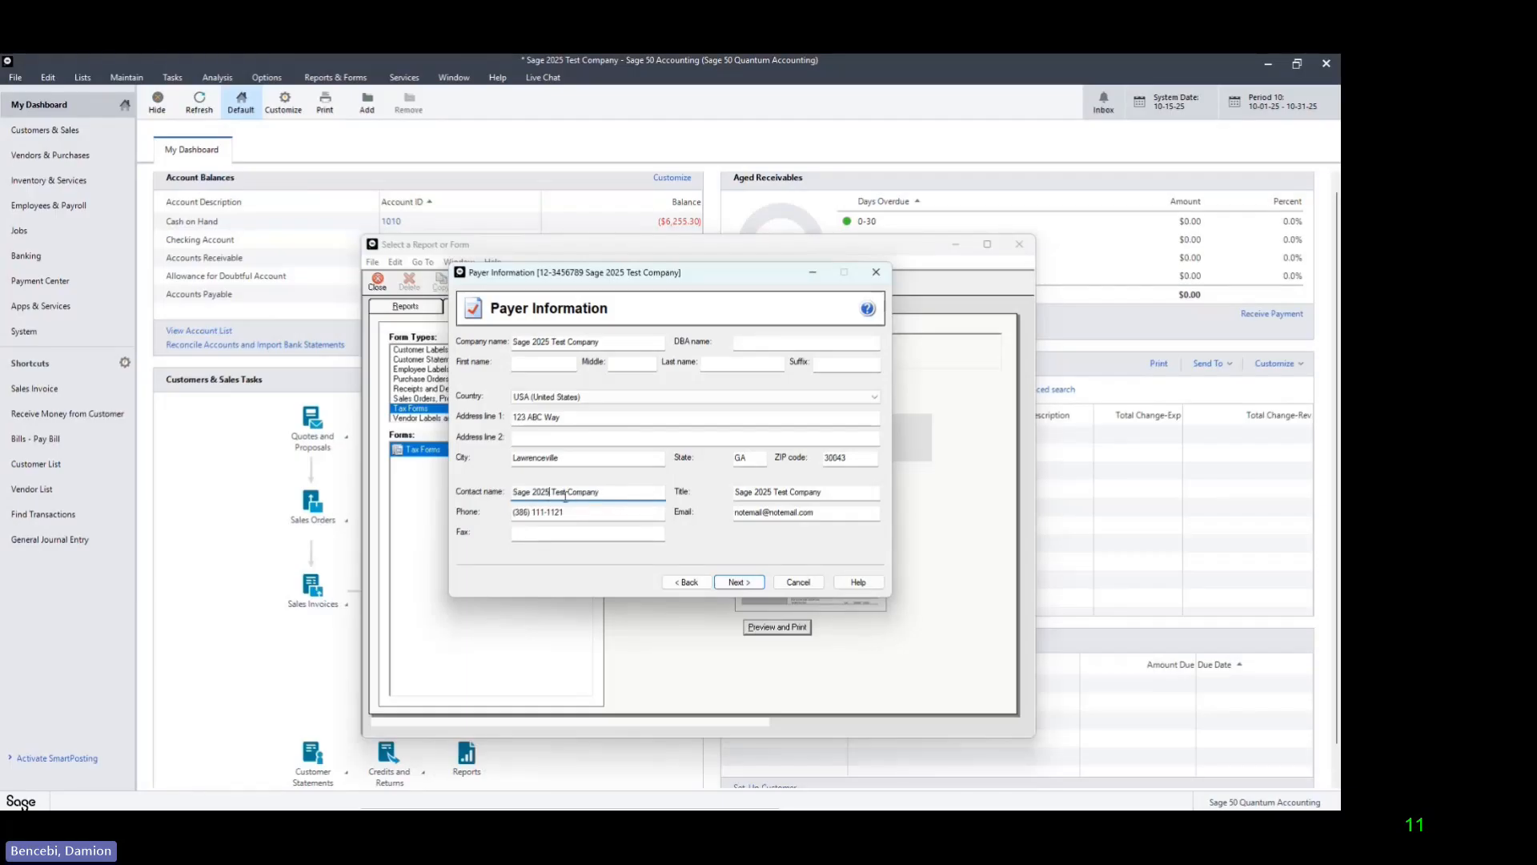
key("BackSpace")
key("BackSpace")
key("BackSpace")
key("BackSpace")
key("BackSpace")
left_click(743, 584)
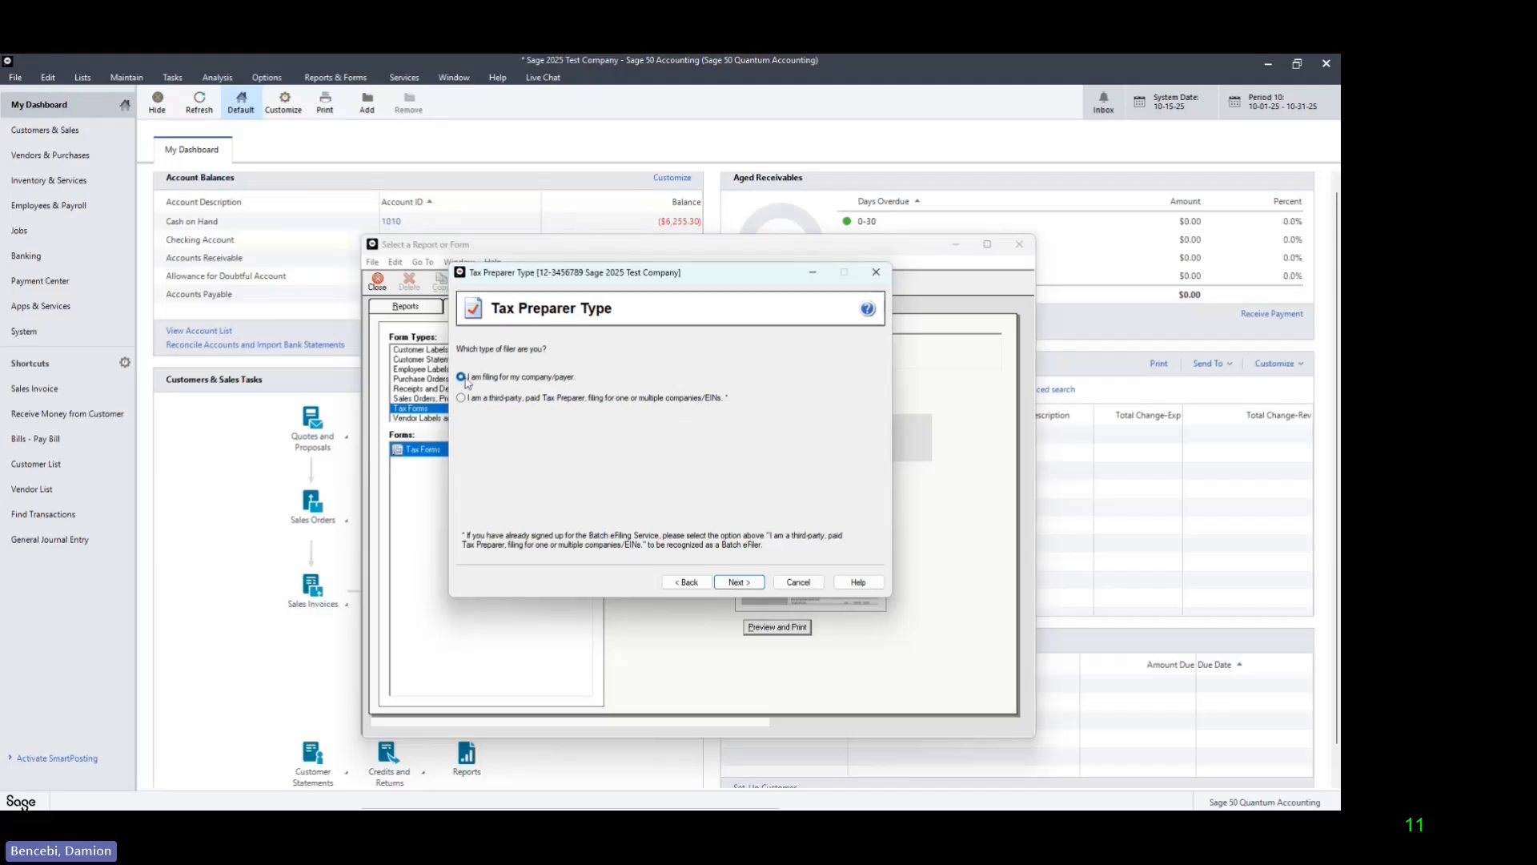
left_click(750, 586)
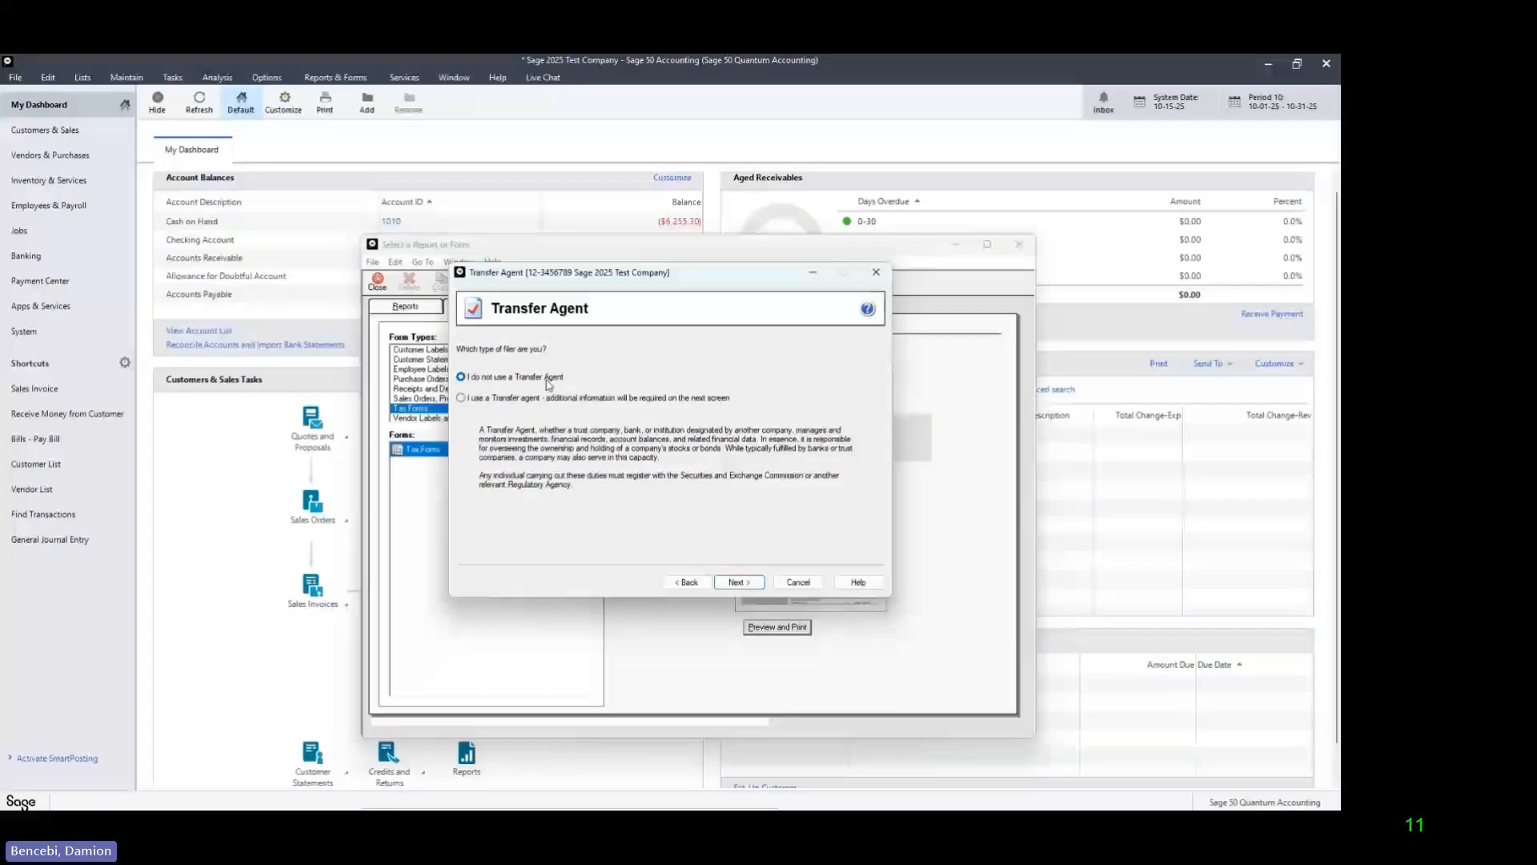
left_click(462, 397)
left_click(739, 582)
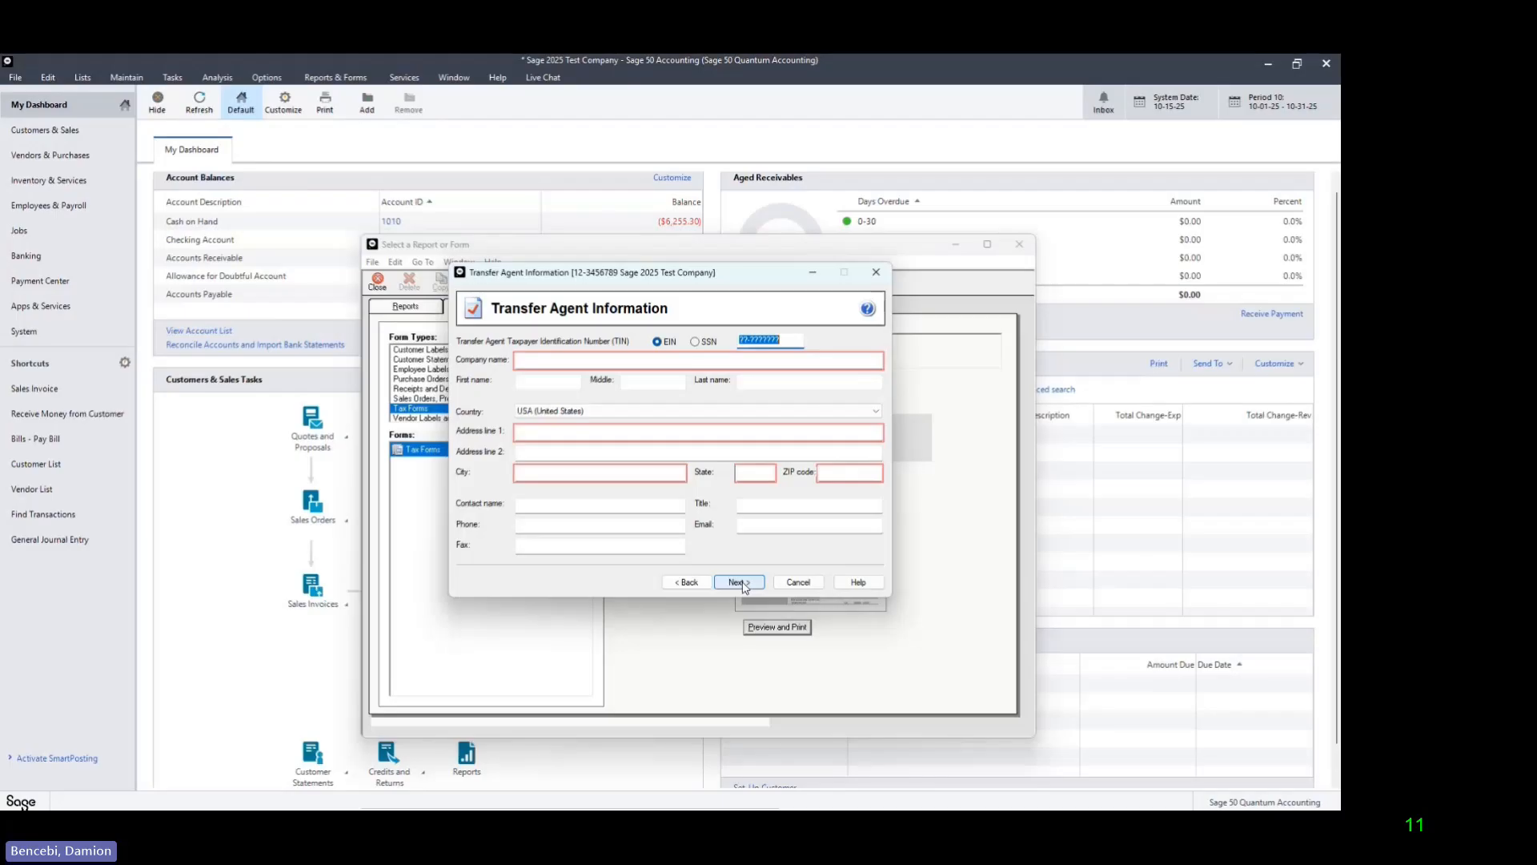
left_click(689, 583)
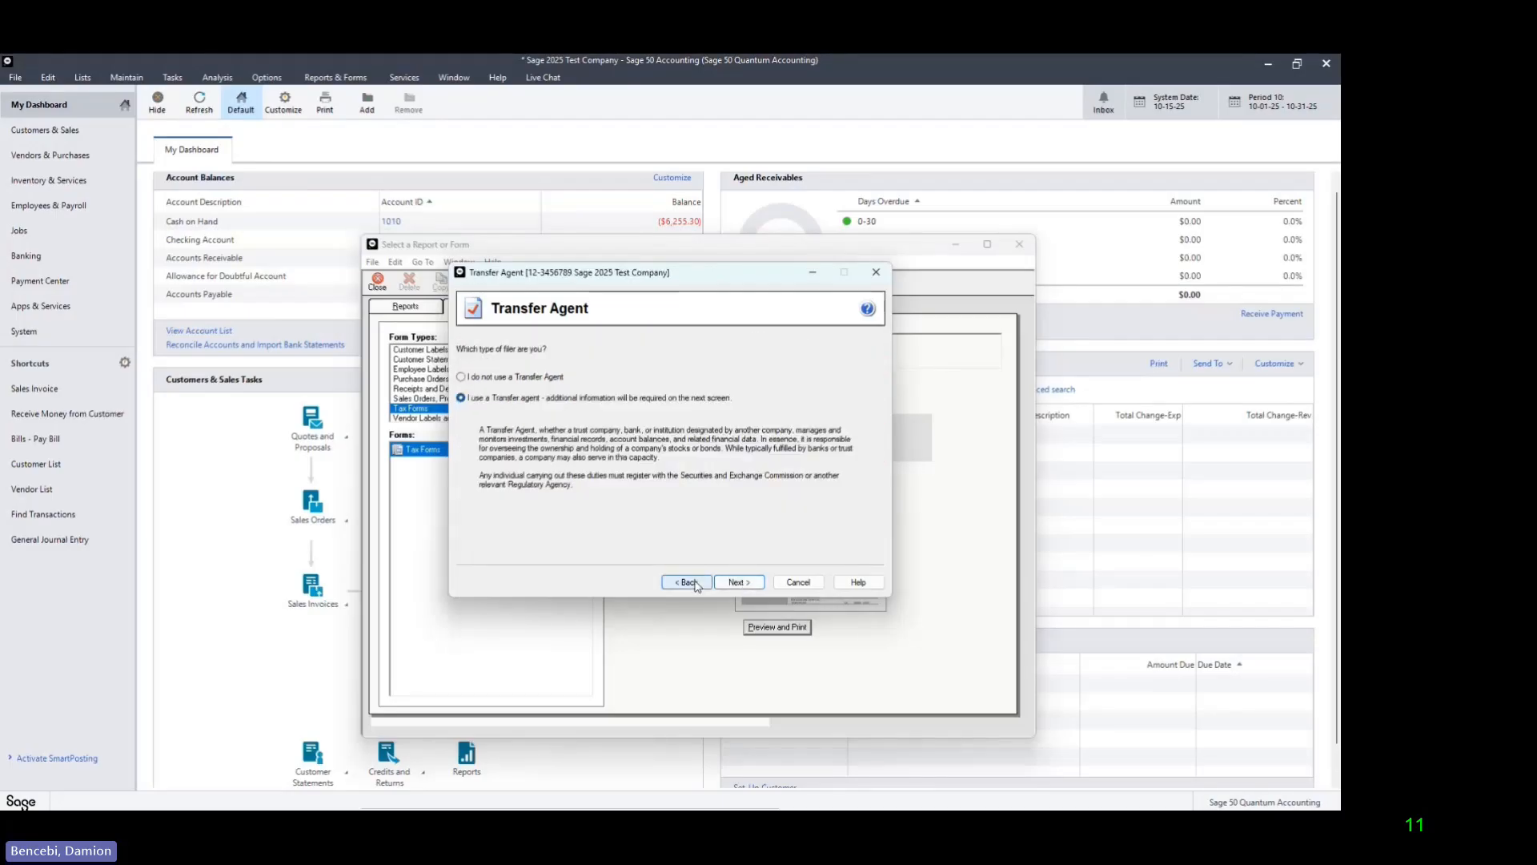
Step: Declare that no Transfer Agent is used and proceed to the State Tax Items
left_click(461, 377)
left_click(740, 582)
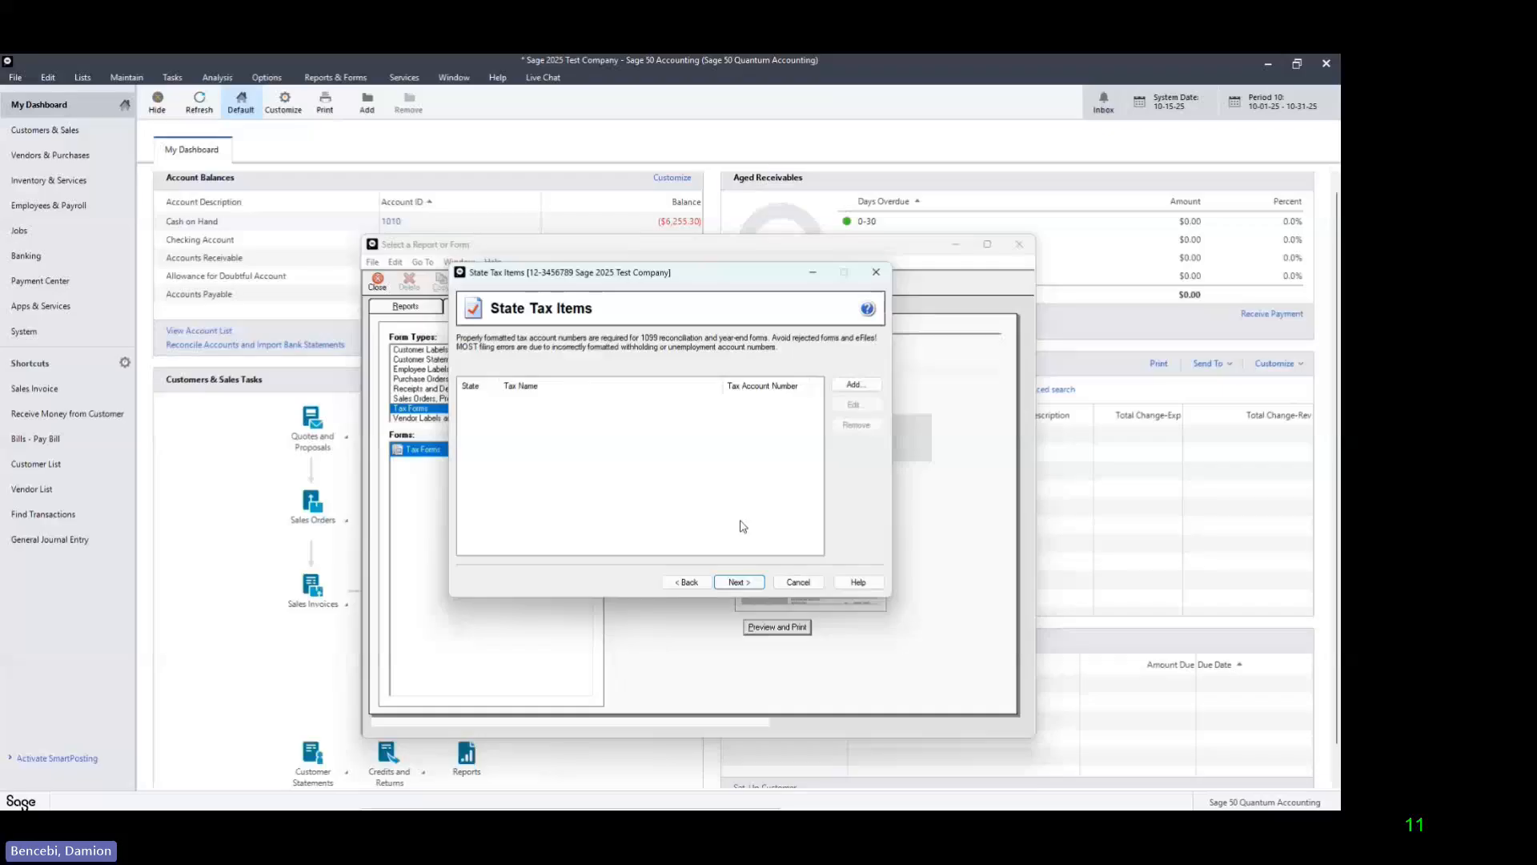
Step: Proceed without adding any state, special state or local tax items, and answer No to recipients receiving 1099 forms only electronically
left_click(736, 582)
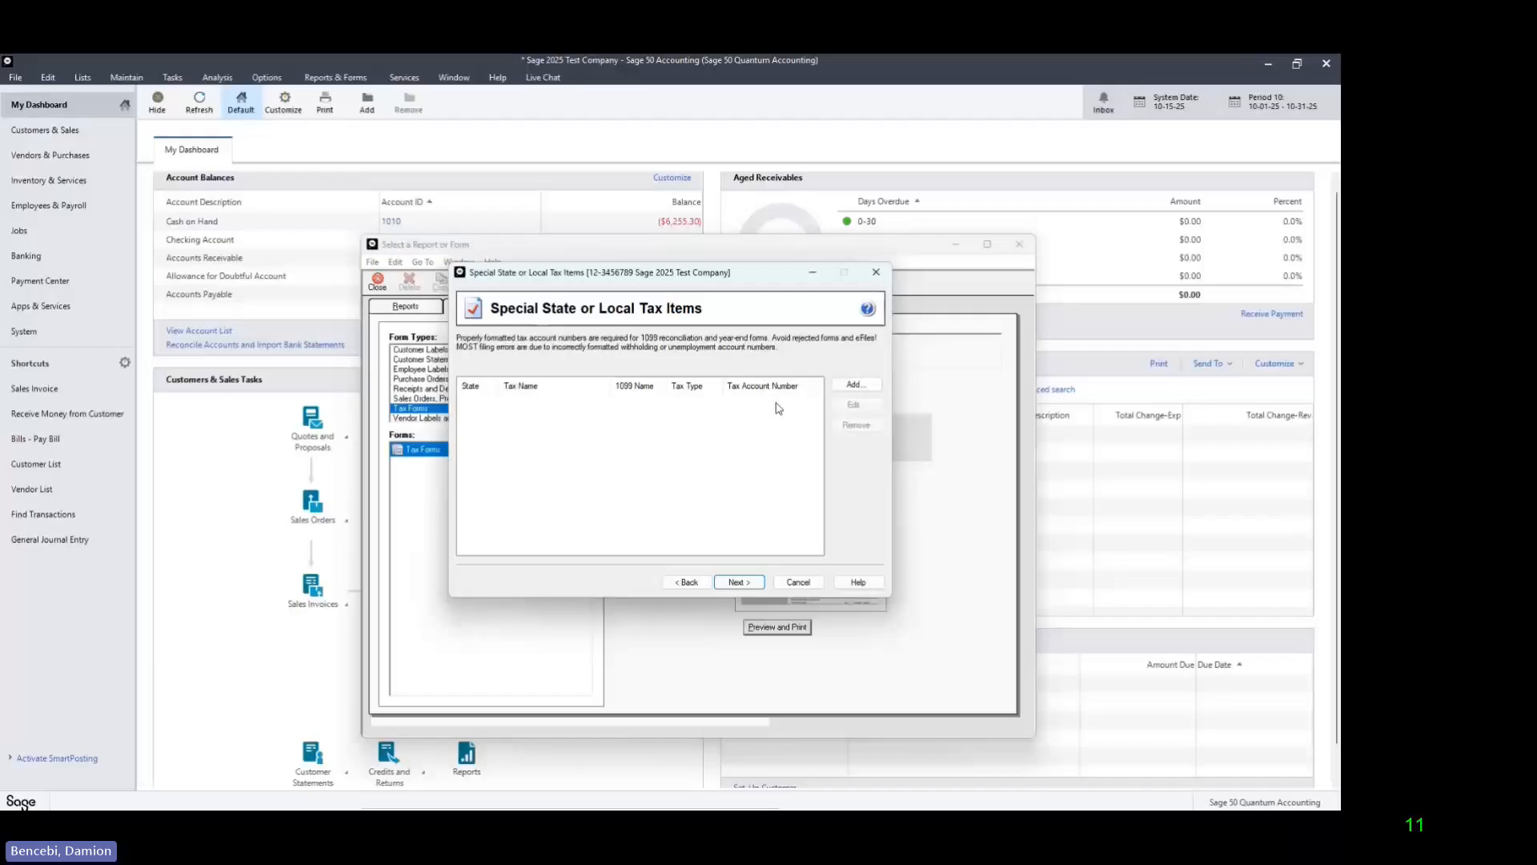
left_click(749, 587)
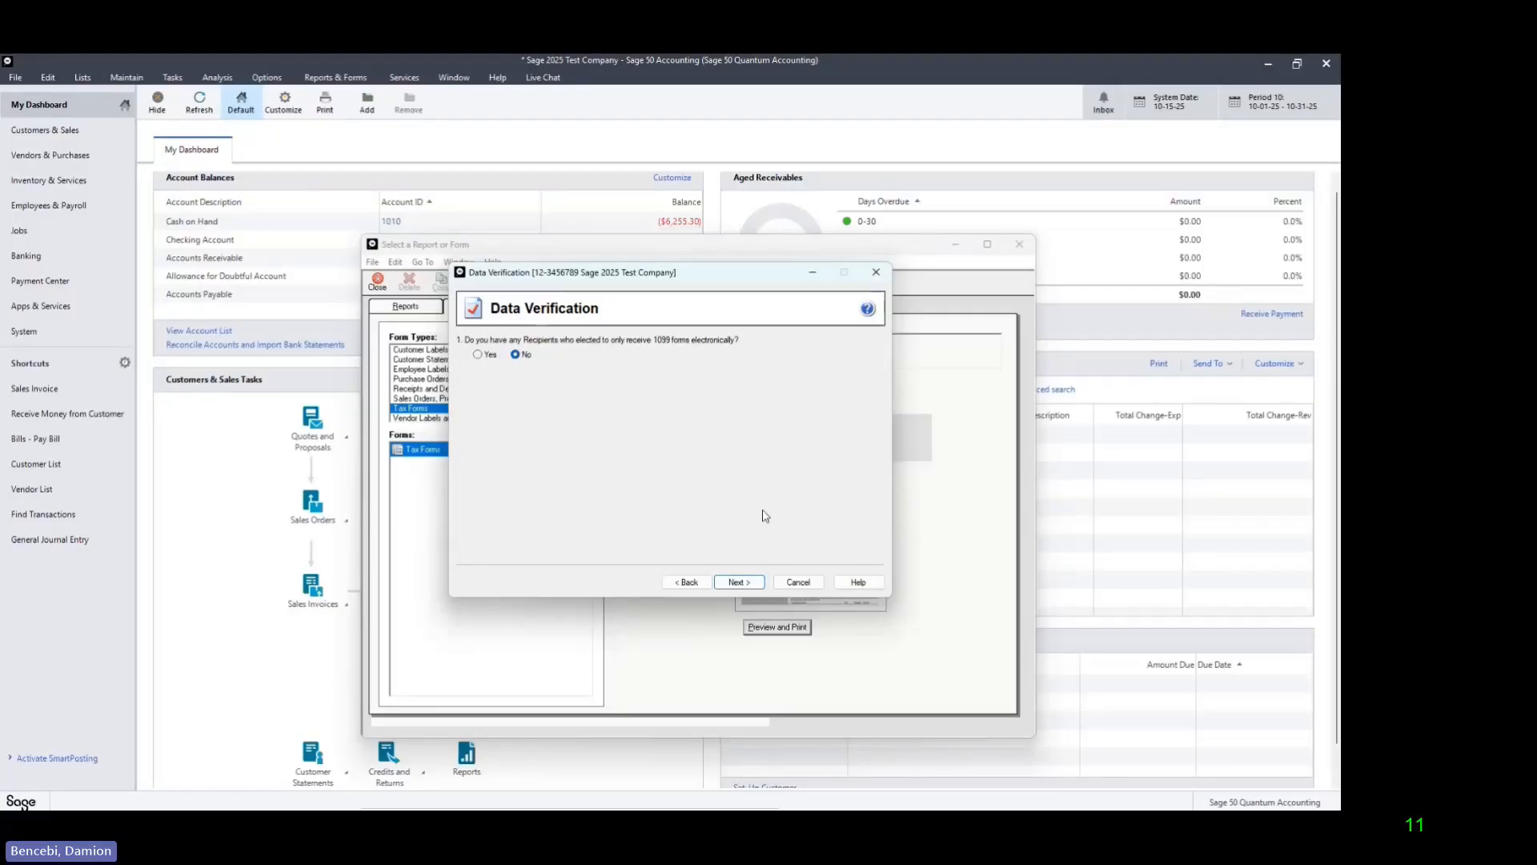
left_click(753, 585)
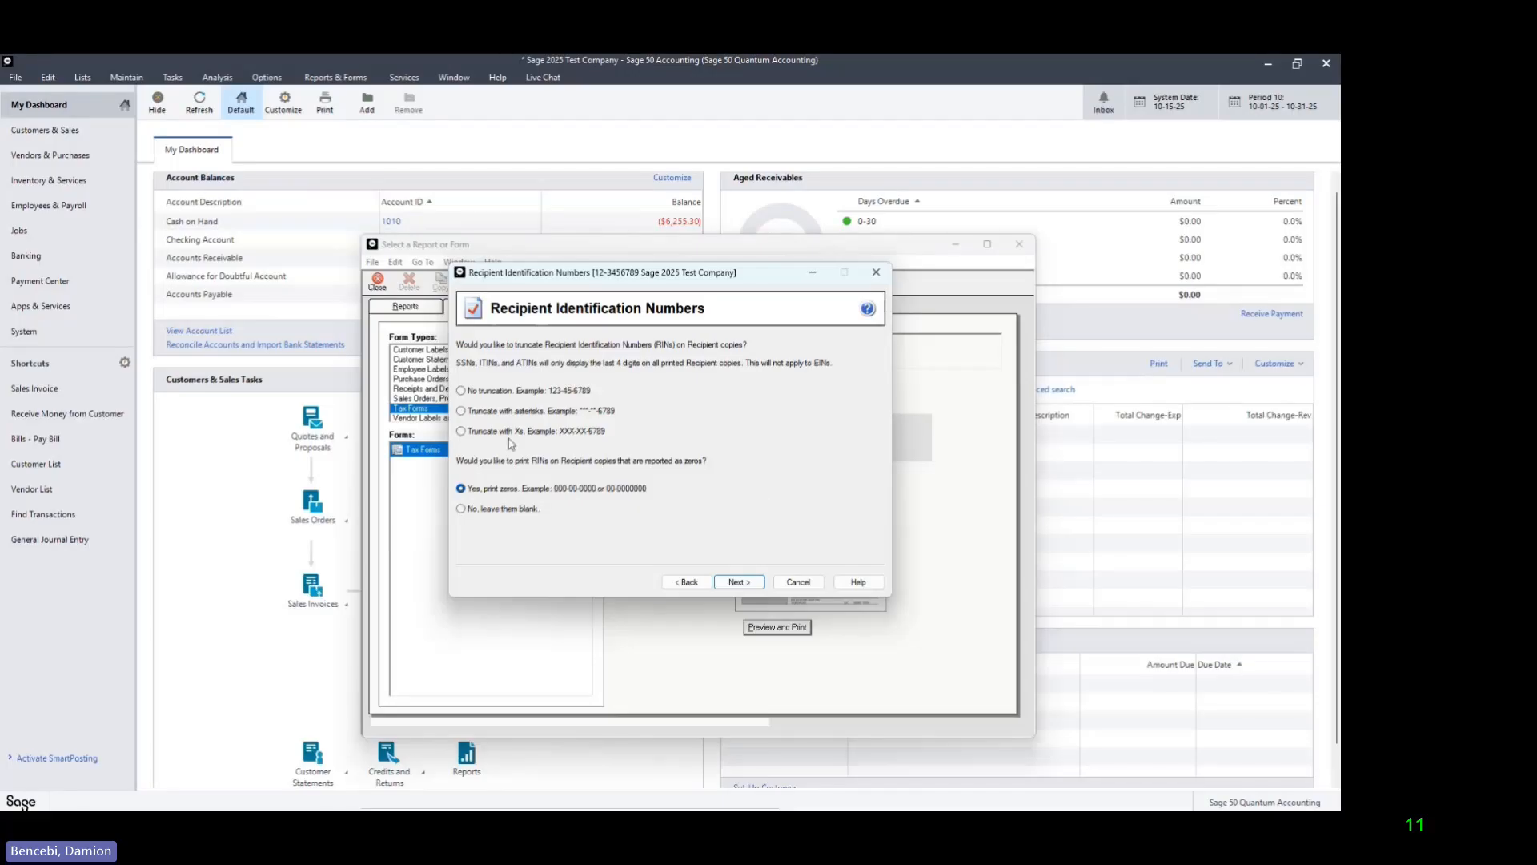
Step: Truncate recipient identification numbers with Xs, keep printing zeros for zero-reported numbers, and dismiss the Preparing Recipient Detail notice
left_click(461, 432)
left_click(746, 582)
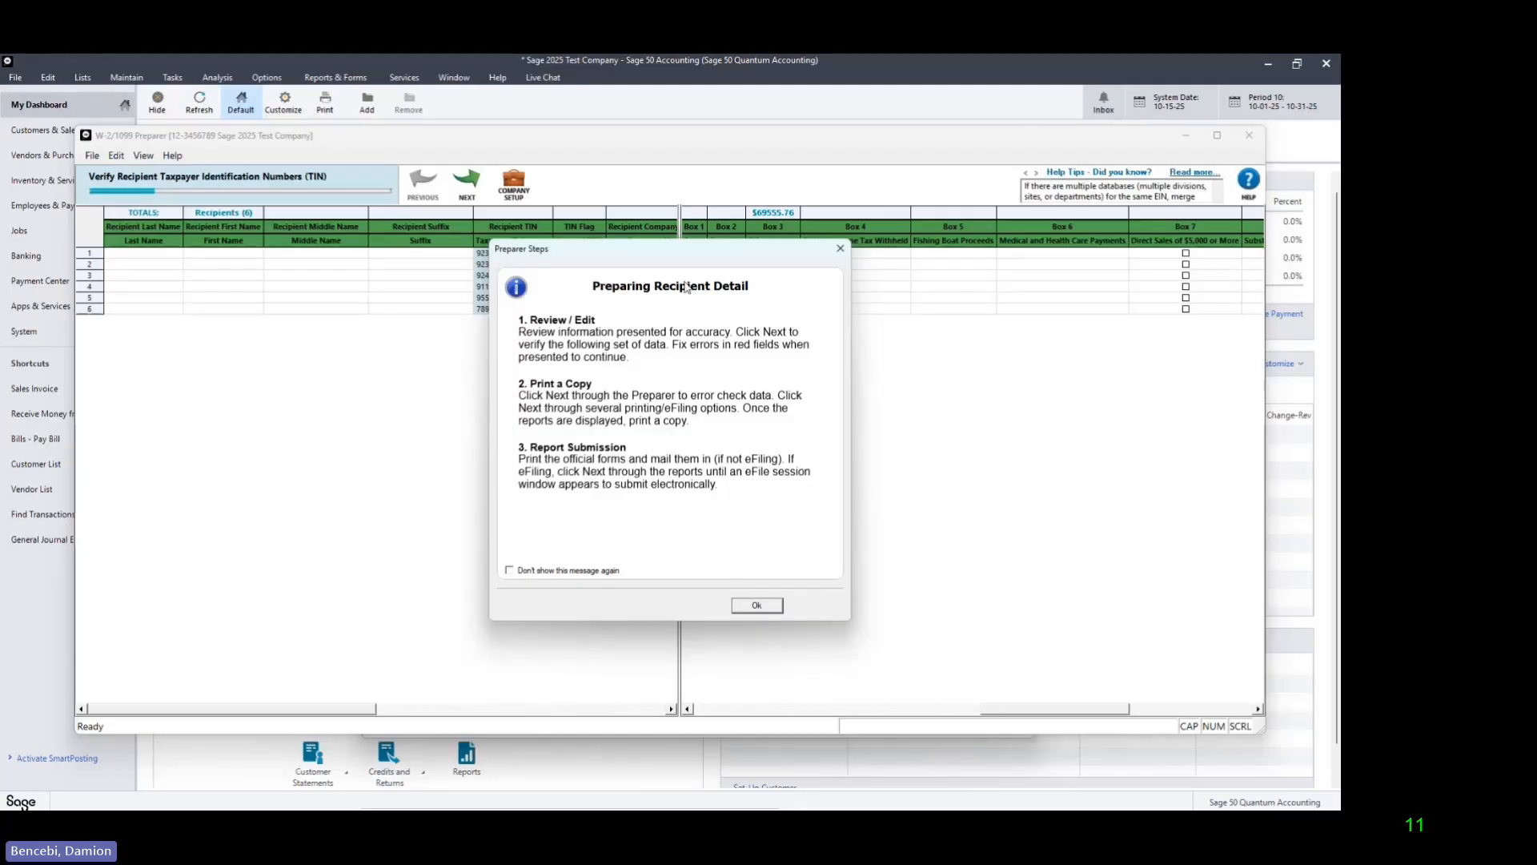
left_click_drag(686, 255, 701, 274)
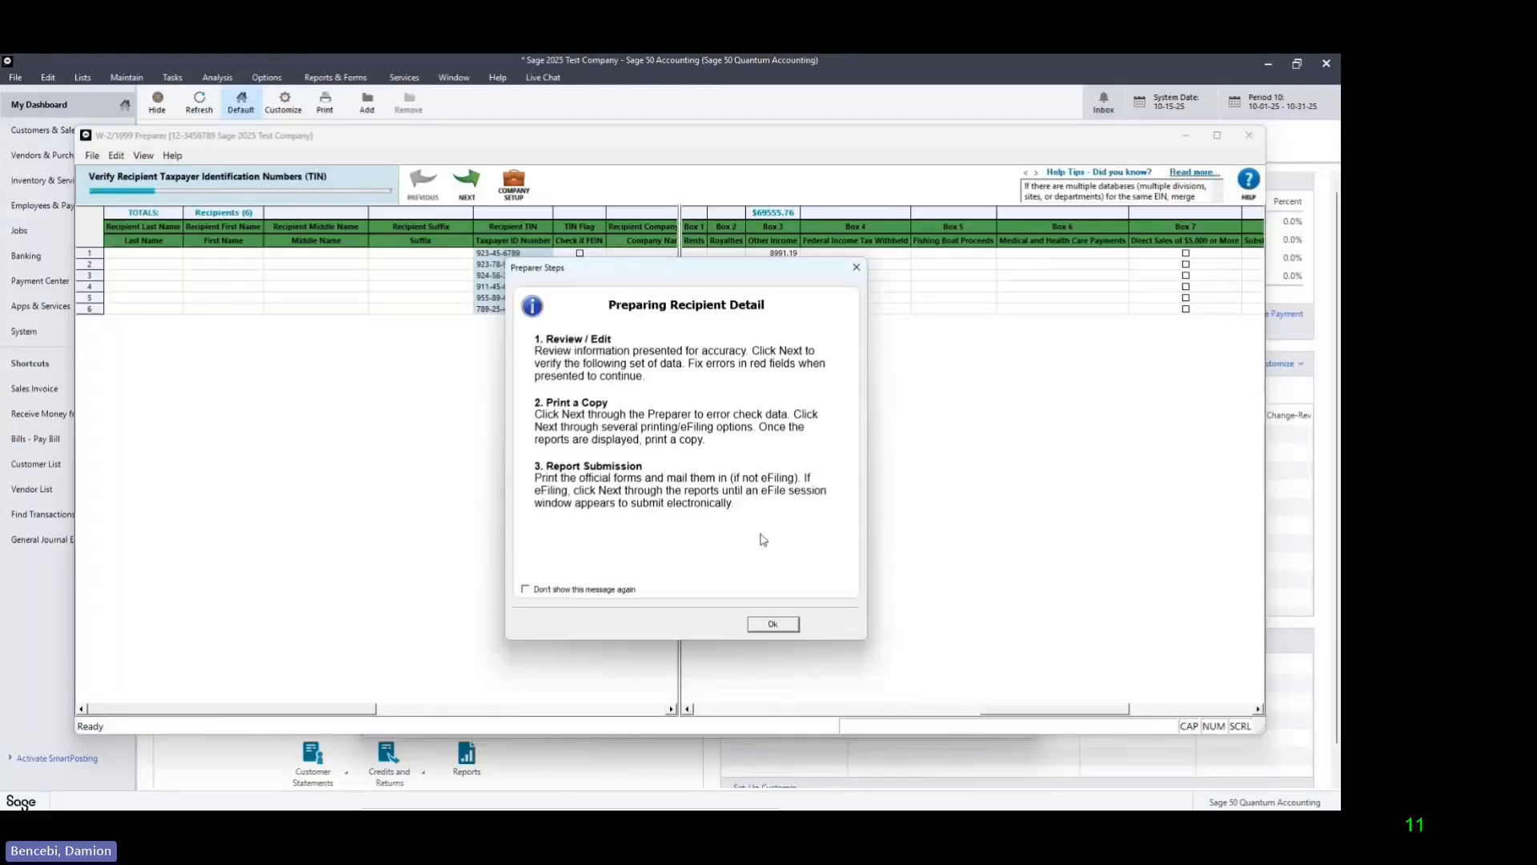
left_click(773, 626)
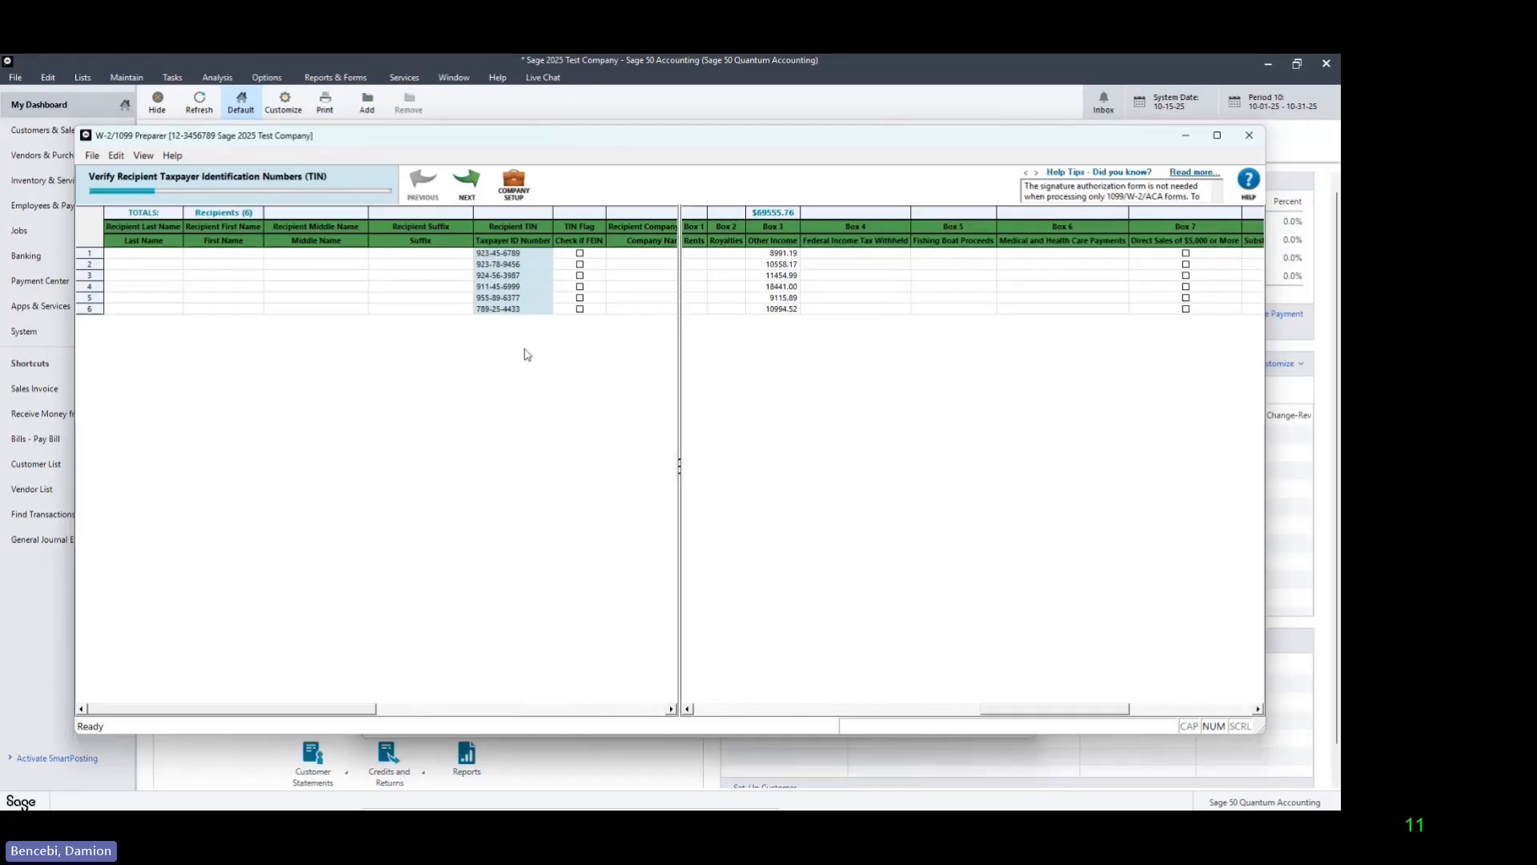
Step: Accept the recipients' TINs, flag recipients 1 through 5 as FEIN, and submit the FEIN verification
left_click(469, 193)
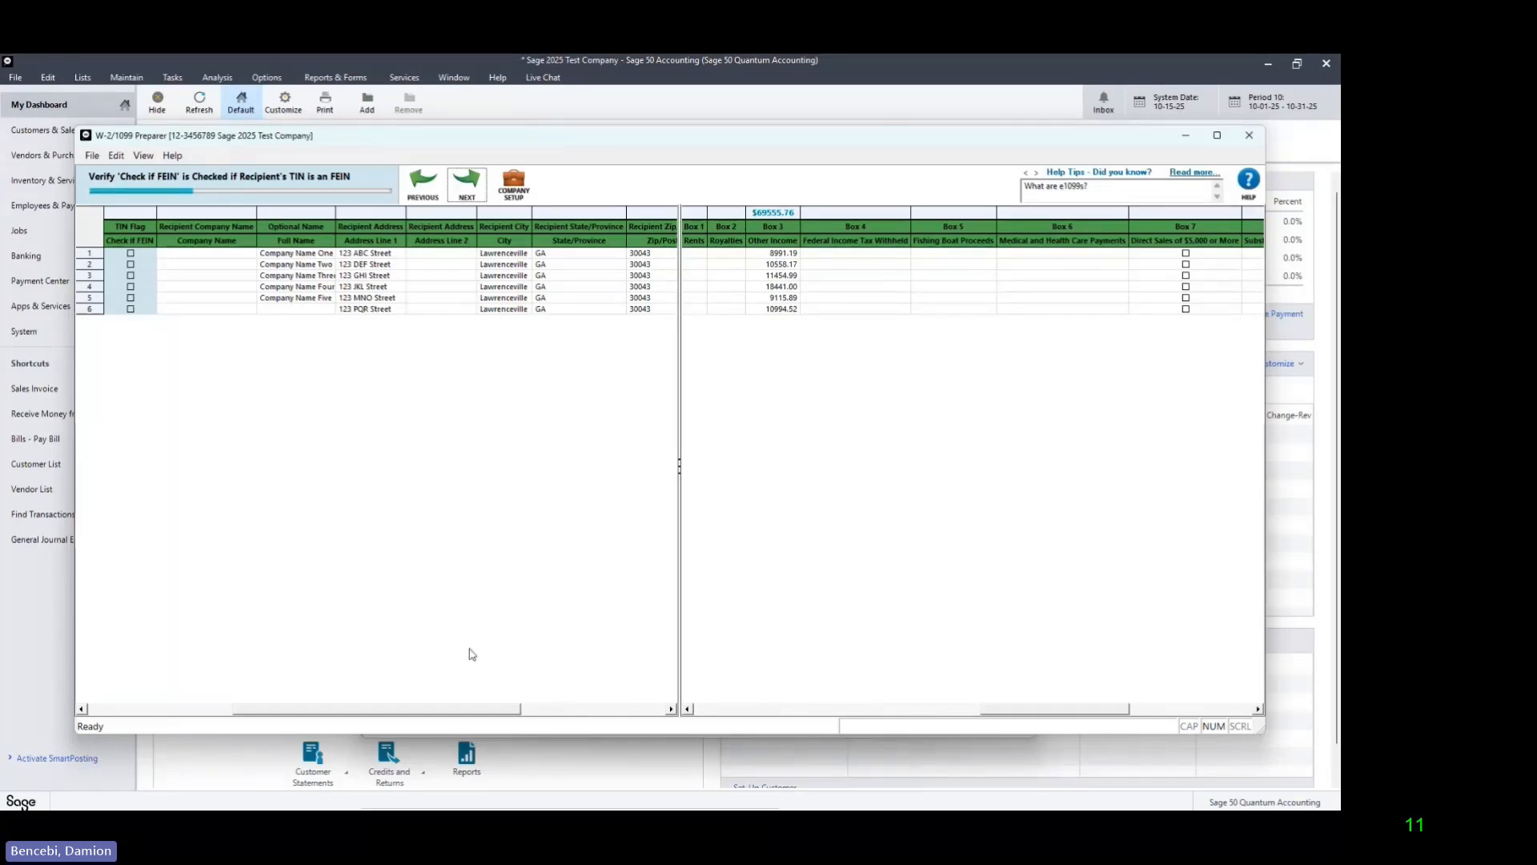
left_click_drag(458, 714, 324, 715)
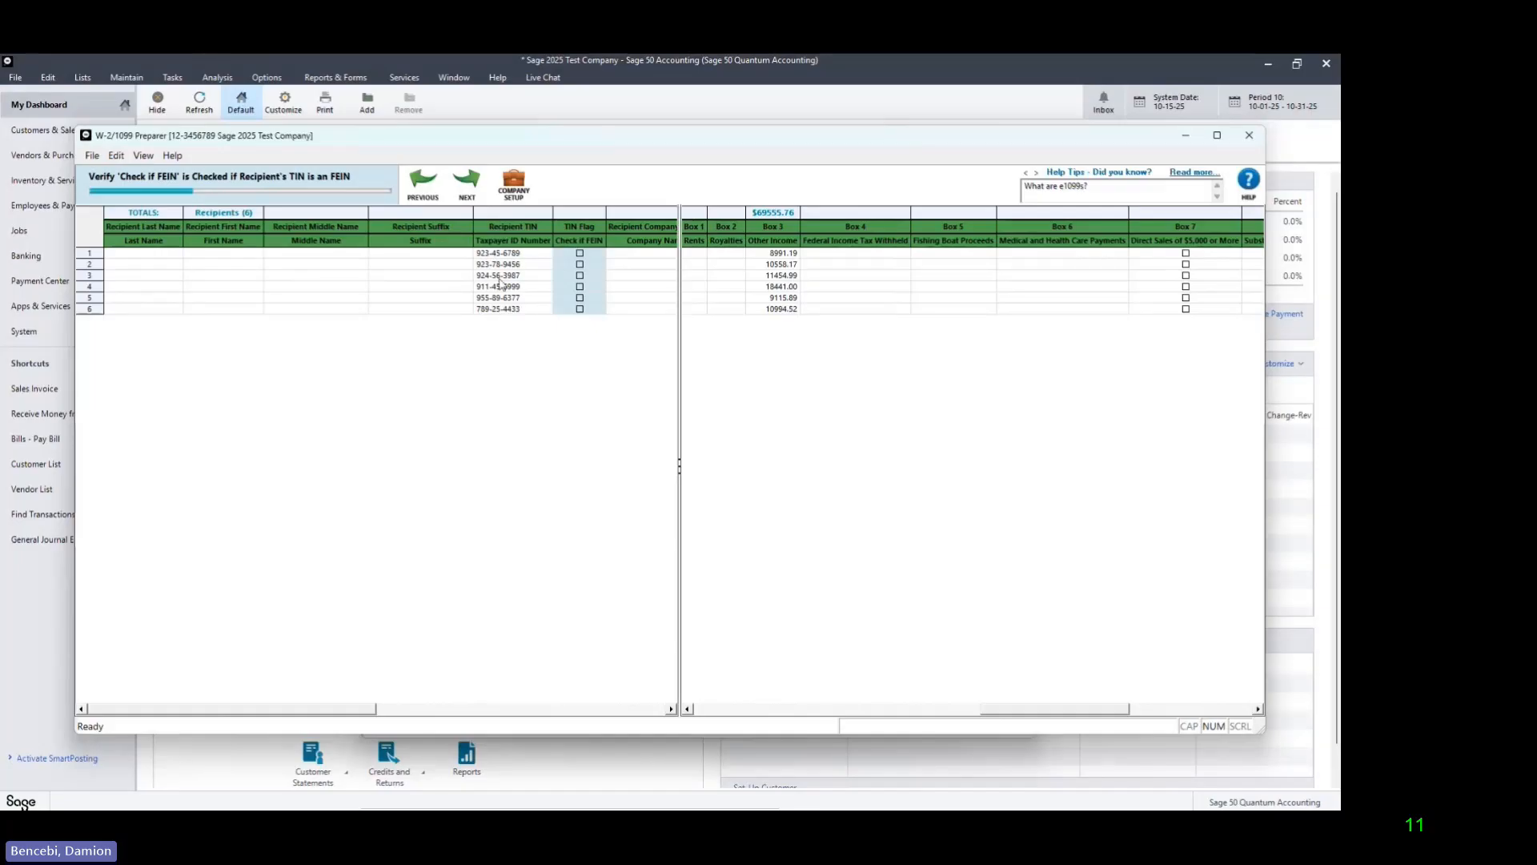
left_click(580, 253)
left_click(580, 265)
left_click(581, 275)
left_click(580, 287)
left_click(580, 298)
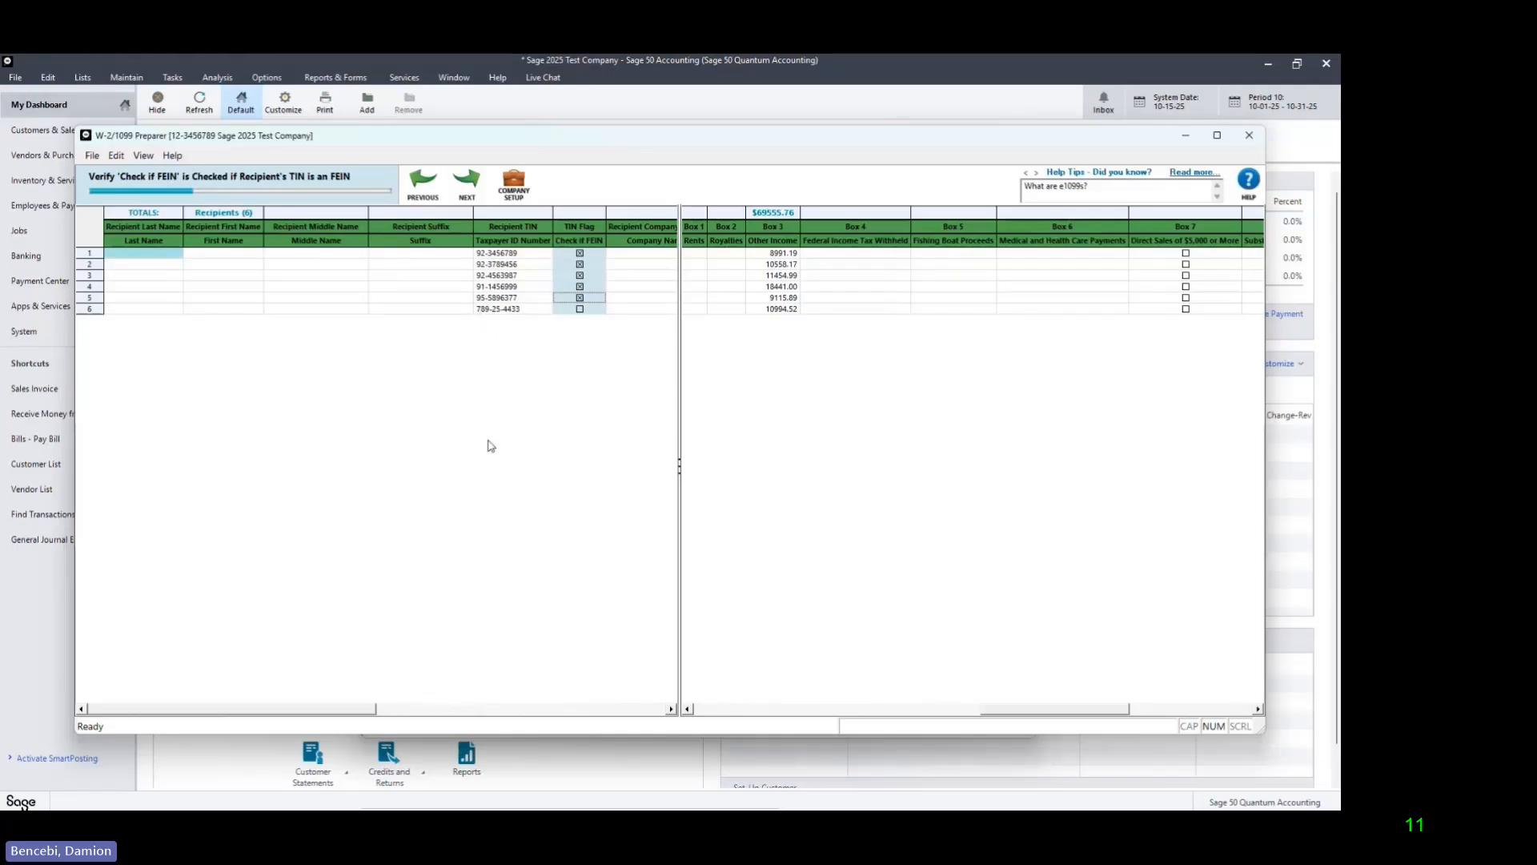
left_click(472, 189)
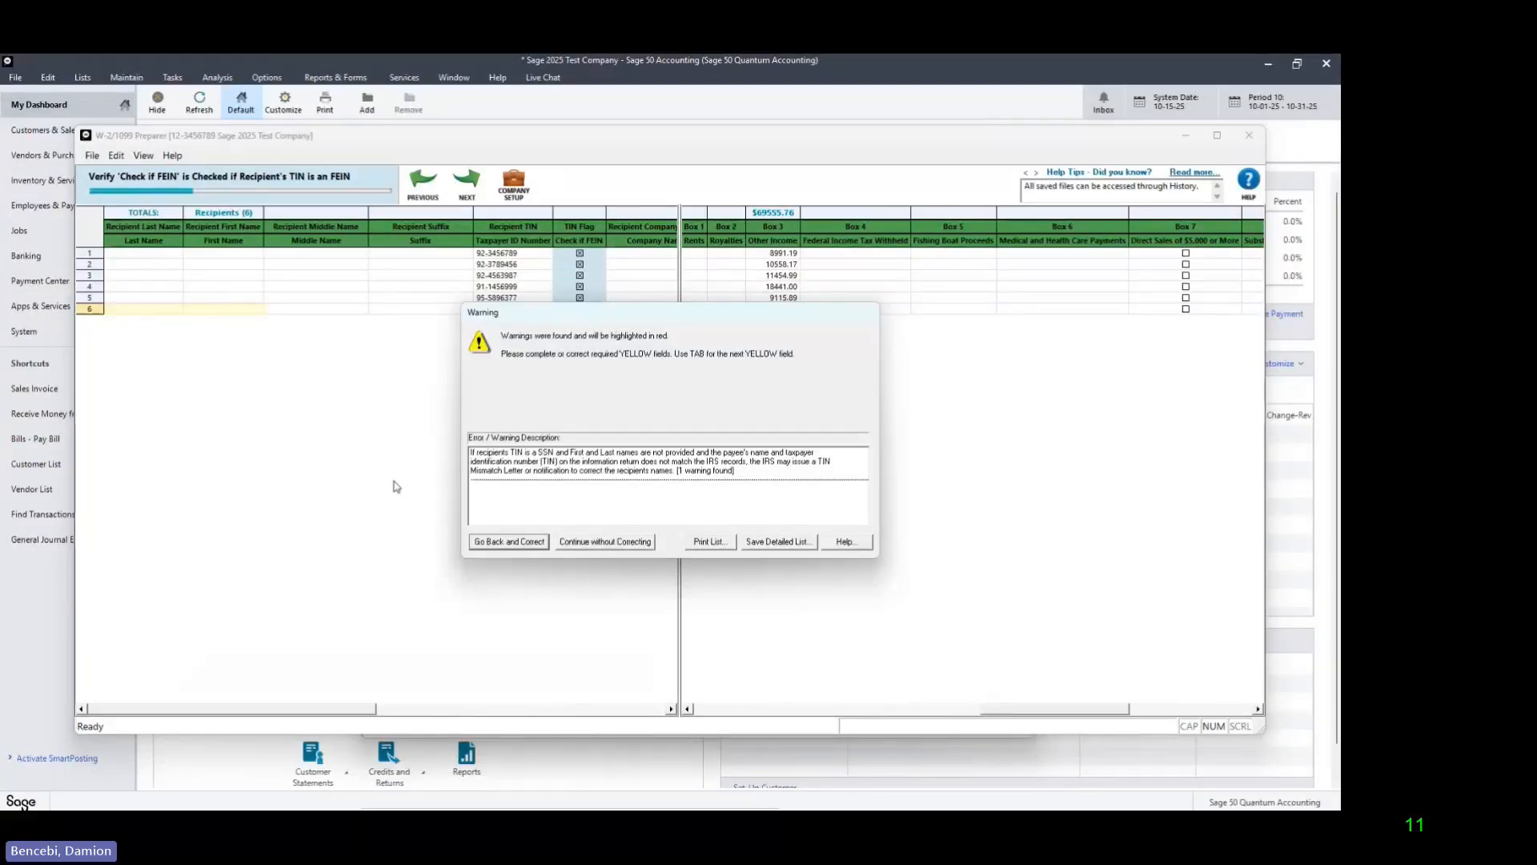
Step: Go back to correct the flagged sixth recipient, enter the recipient's last and first name, and resubmit the FEIN verification
left_click(489, 542)
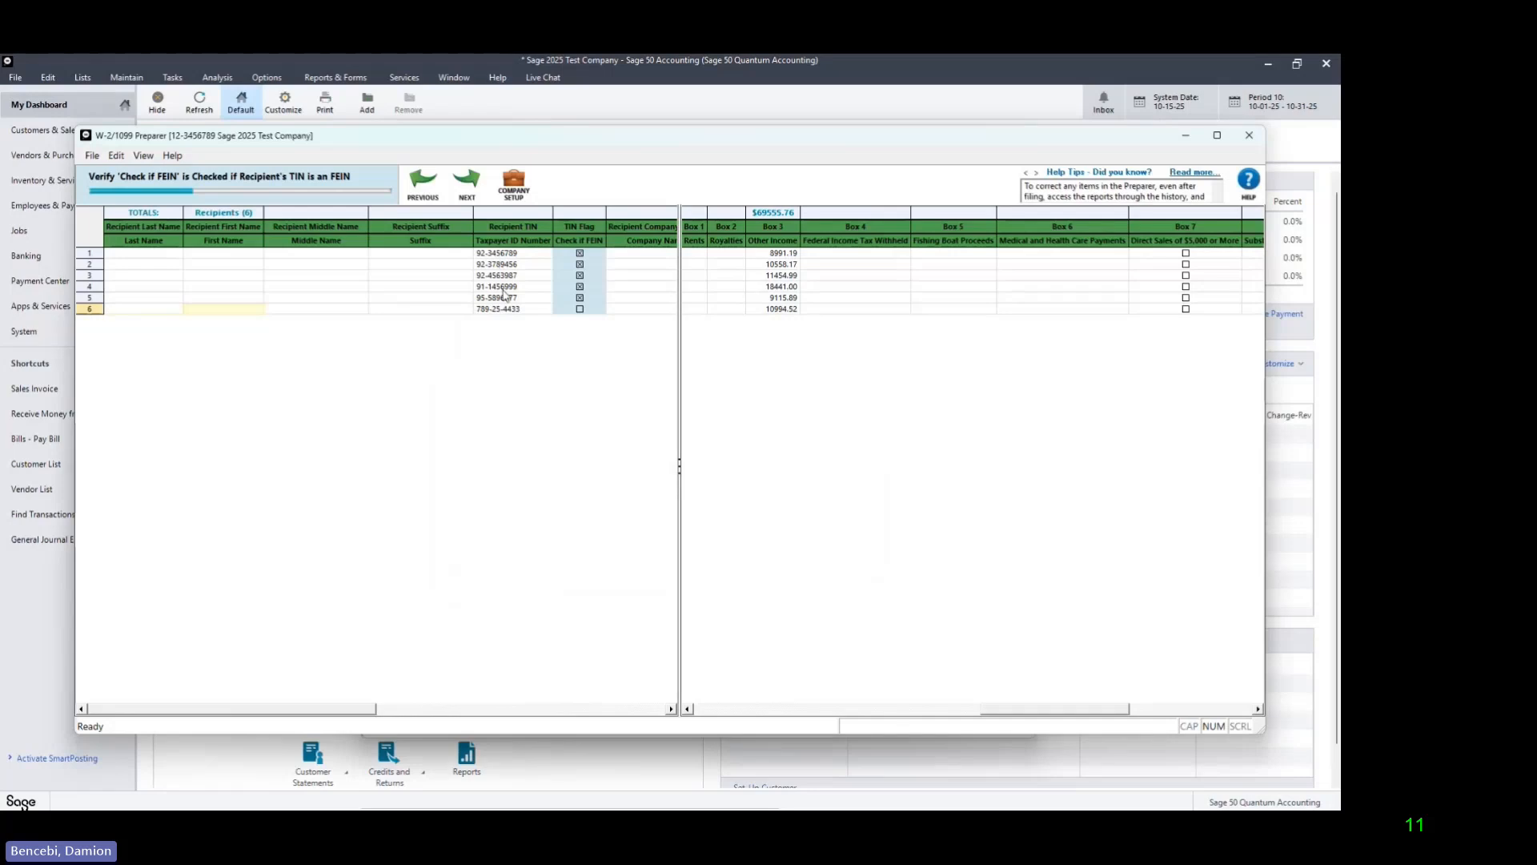
left_click_drag(335, 711, 424, 712)
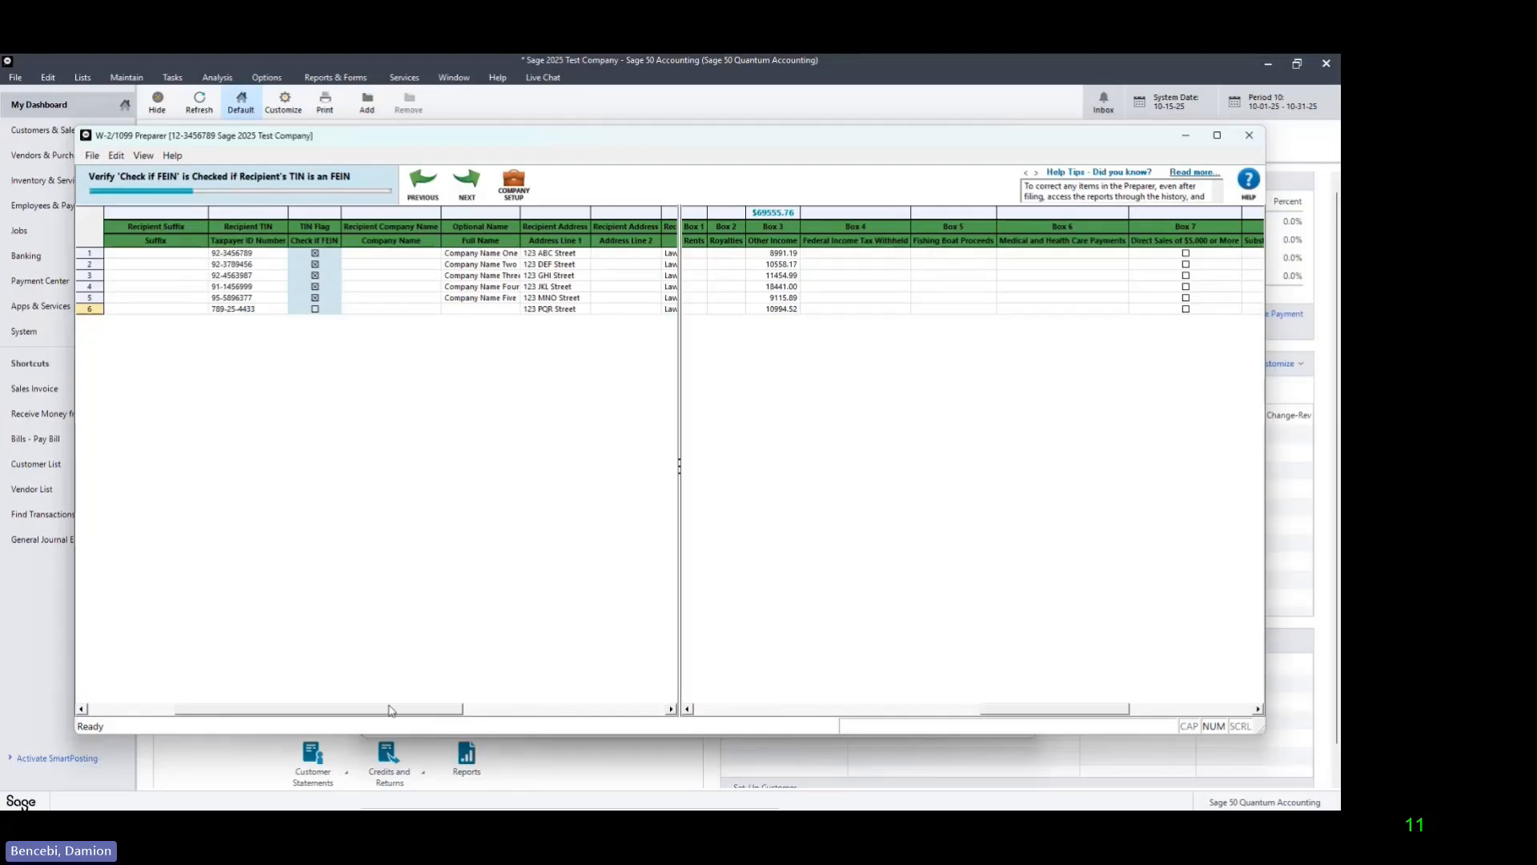
left_click_drag(392, 711, 284, 684)
left_click(139, 308)
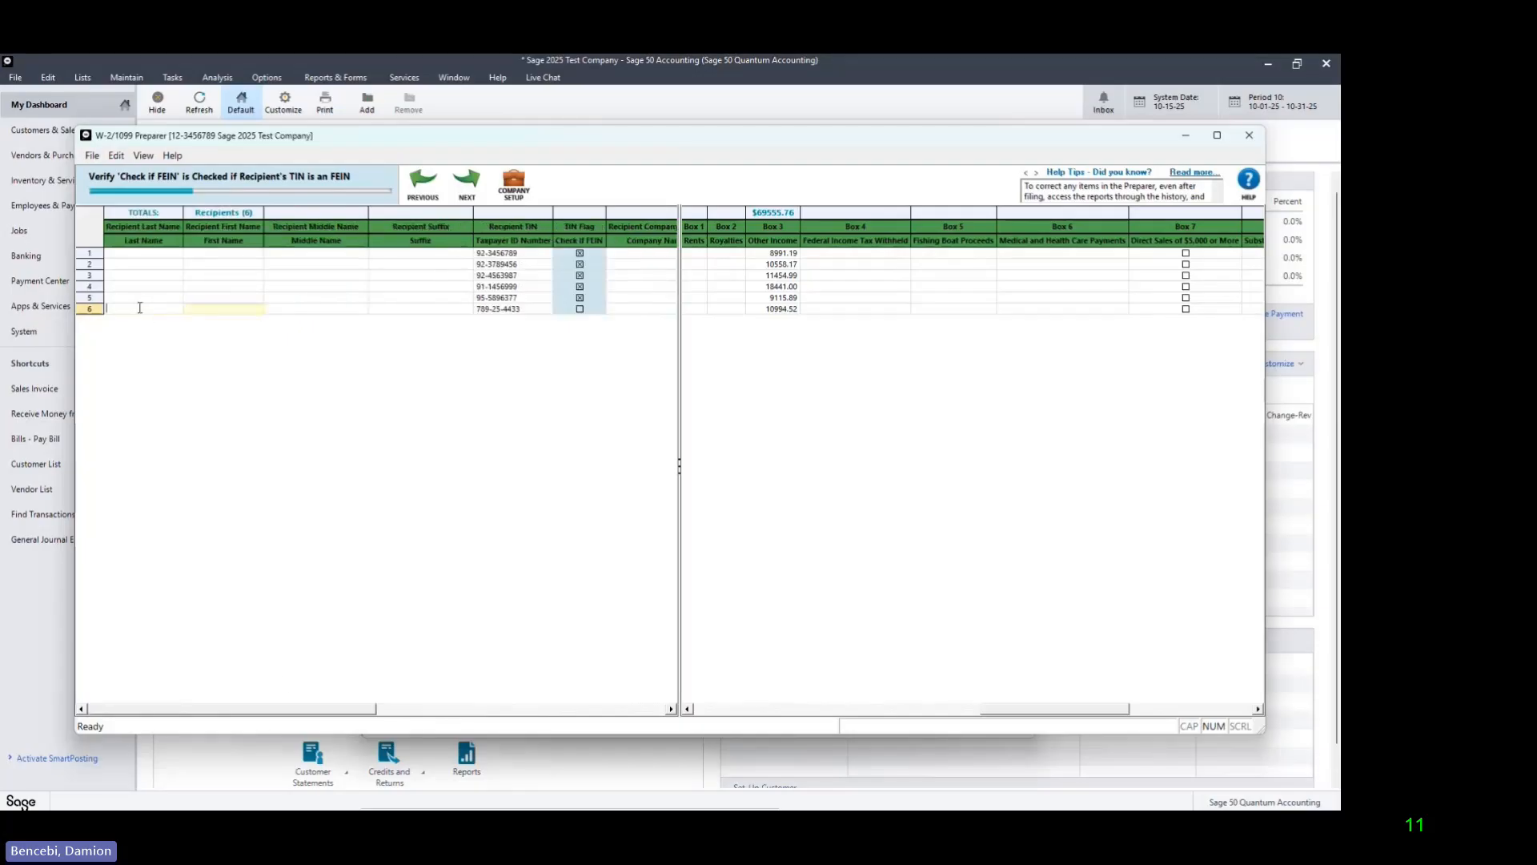
type("Doe")
key("Tab")
type("John")
key("Tab")
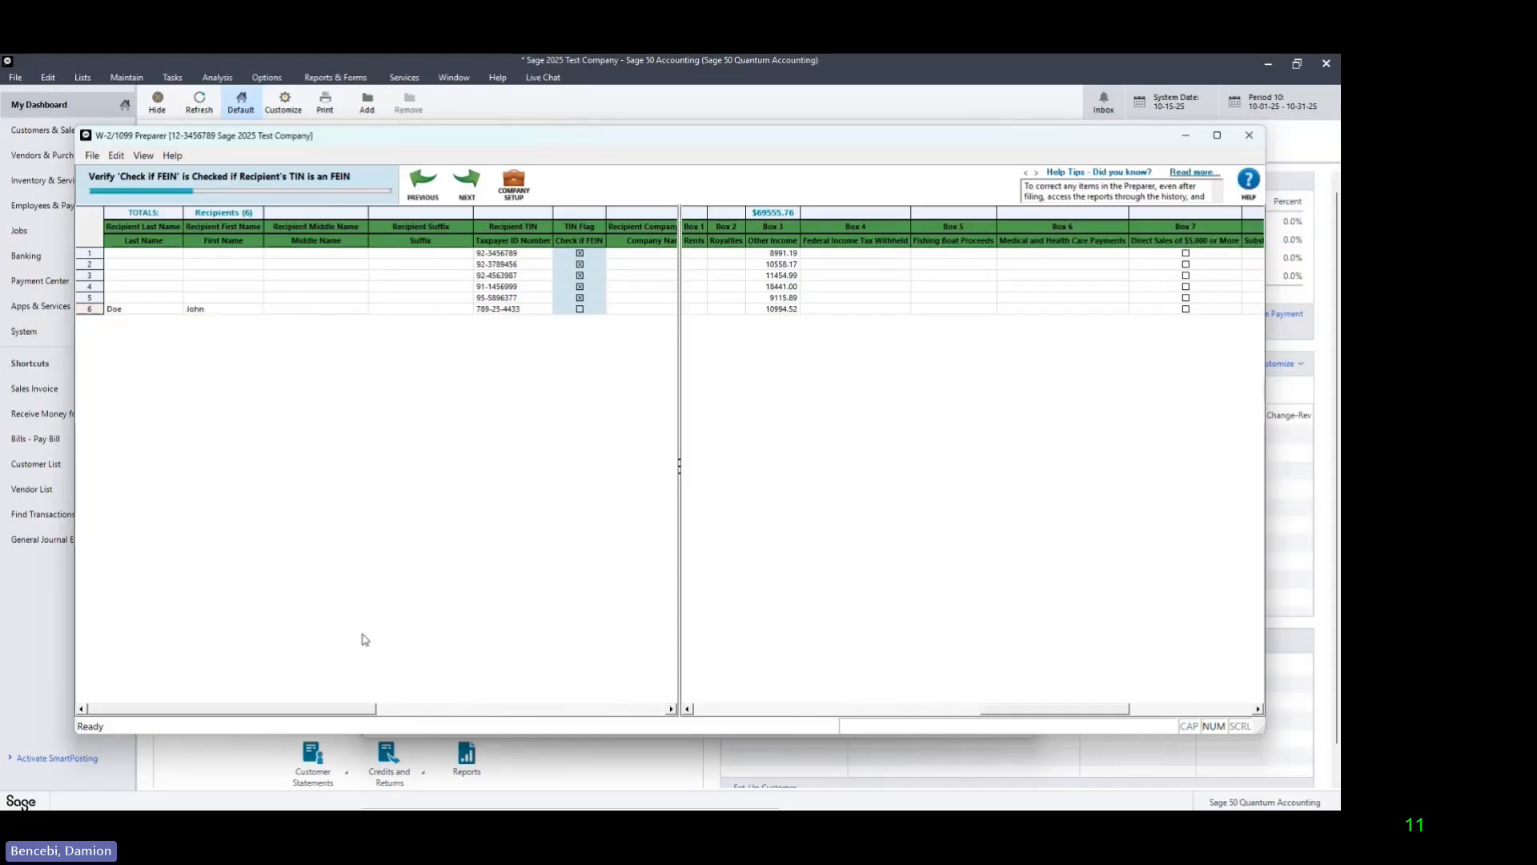
left_click_drag(356, 708, 448, 721)
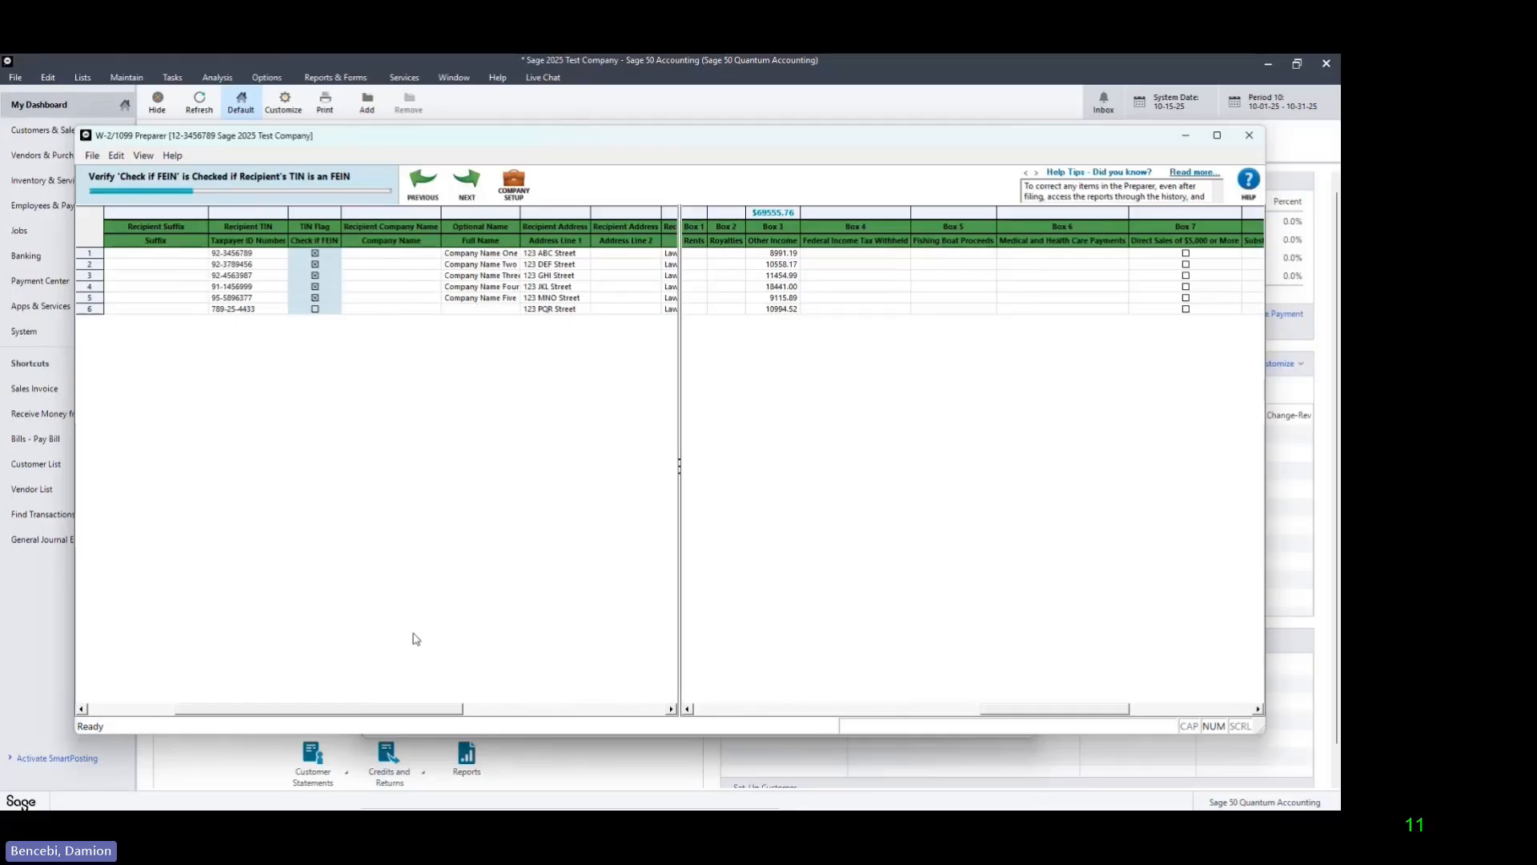
left_click_drag(366, 710, 274, 718)
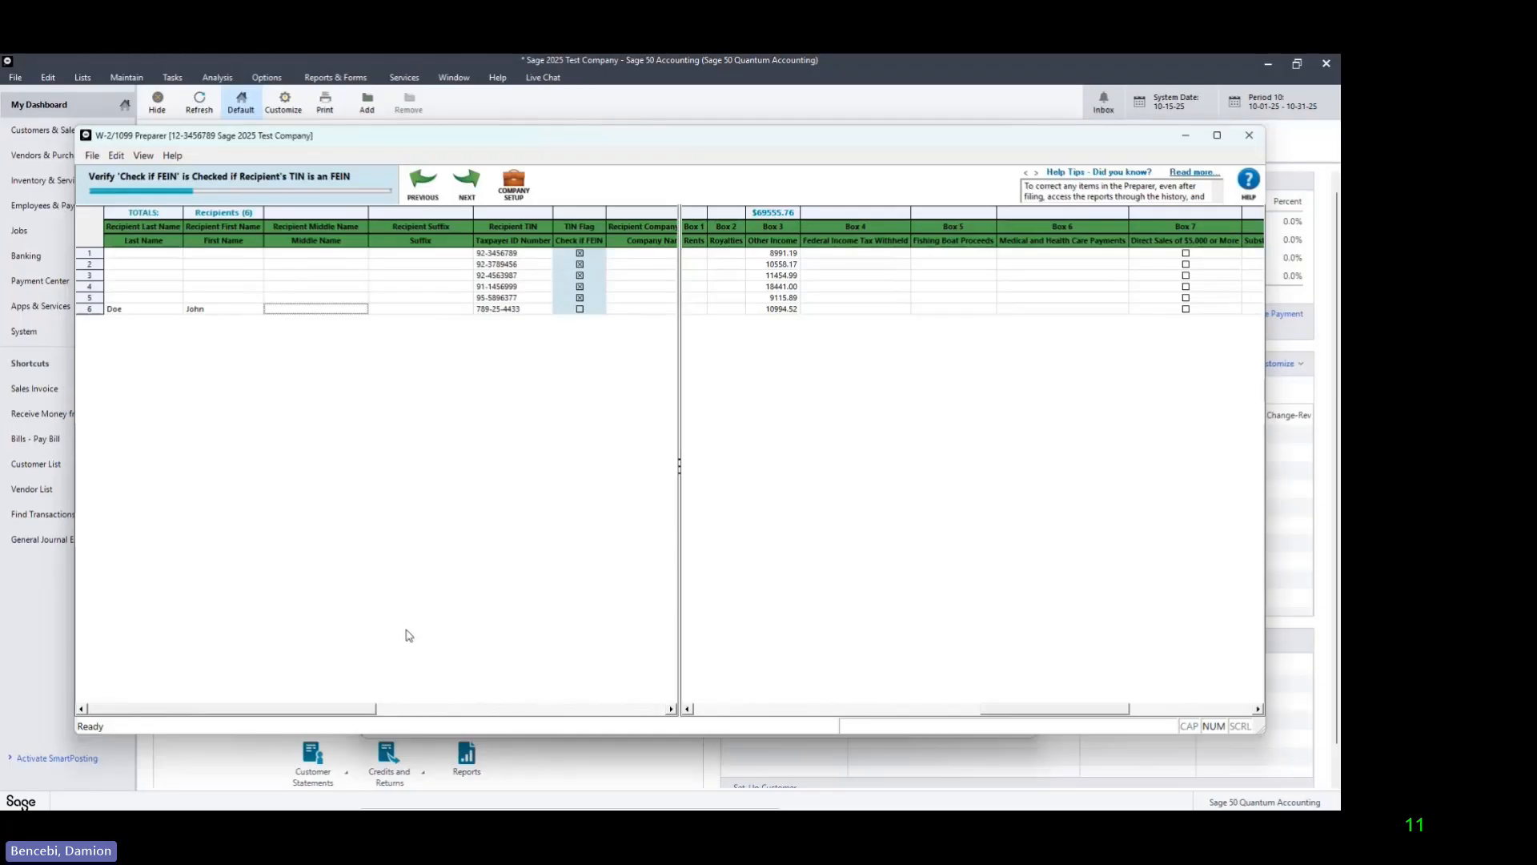
left_click(468, 184)
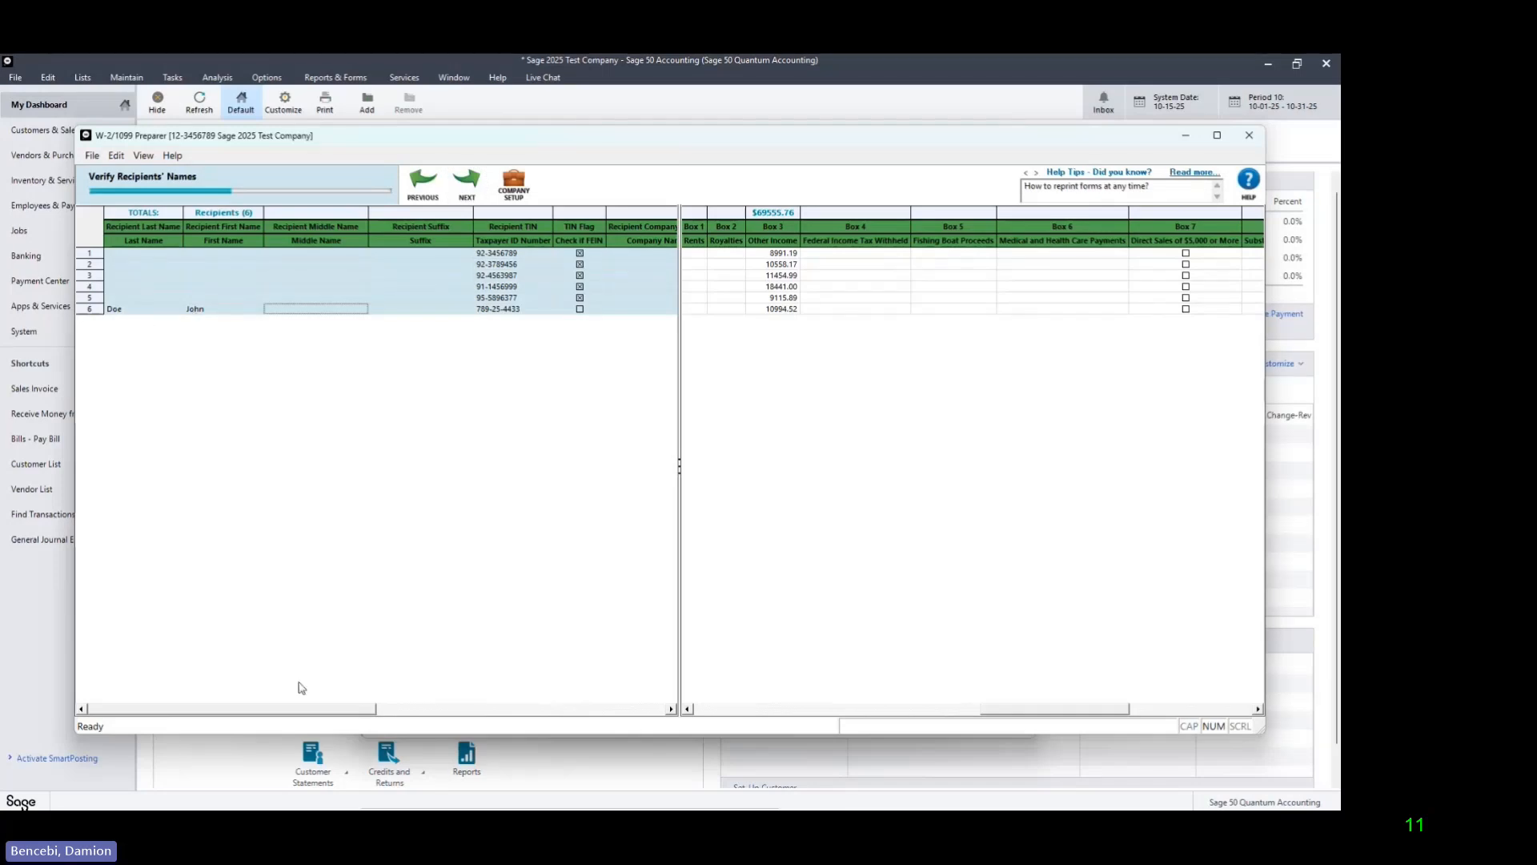
Step: Review and accept the recipients' names and addresses, proceeding to the income box verification
left_click_drag(303, 712, 413, 712)
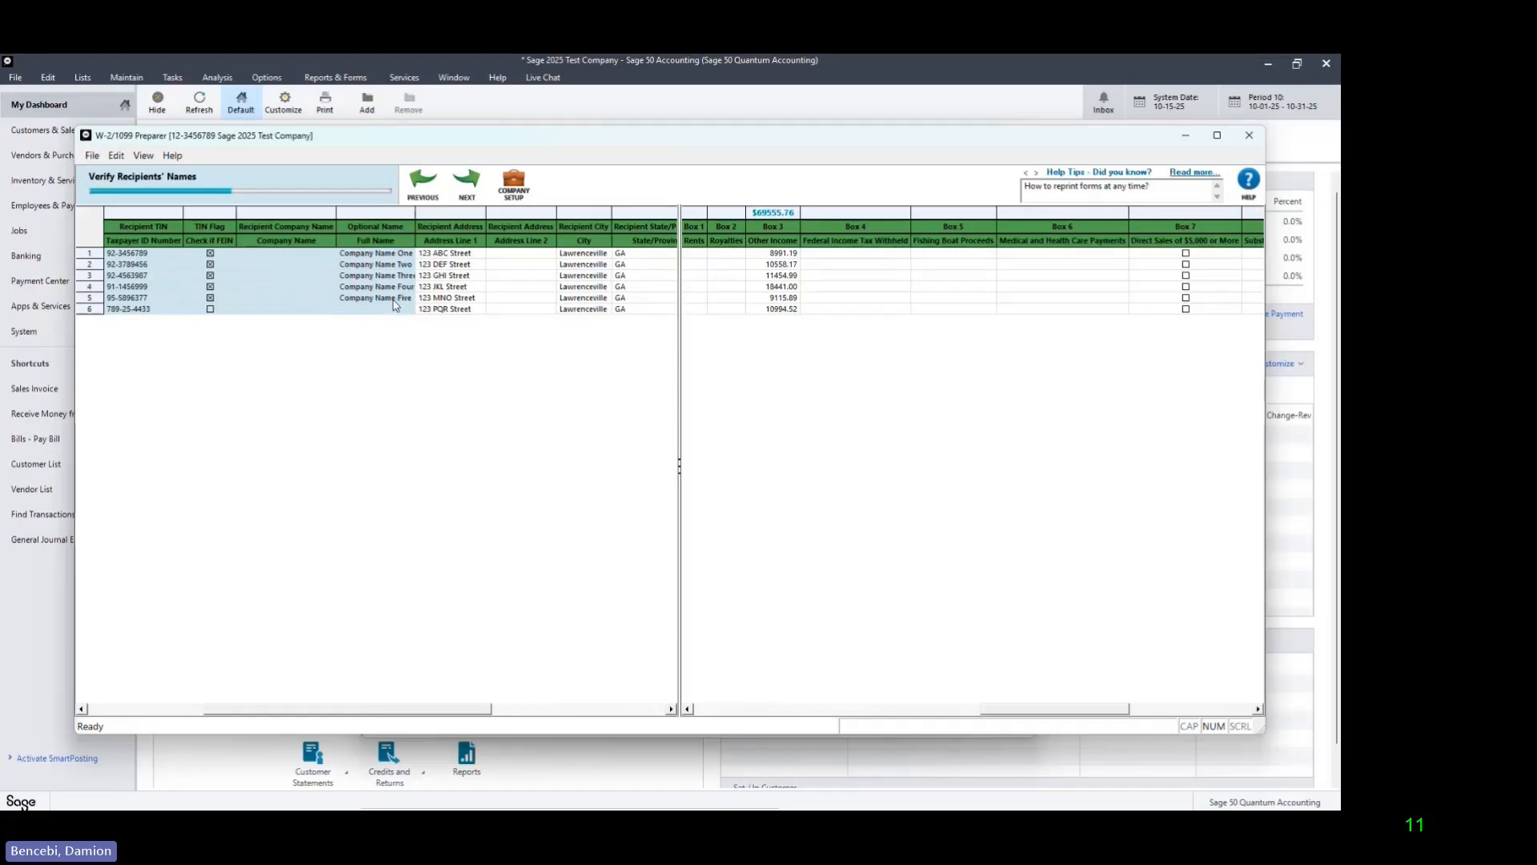
left_click(473, 191)
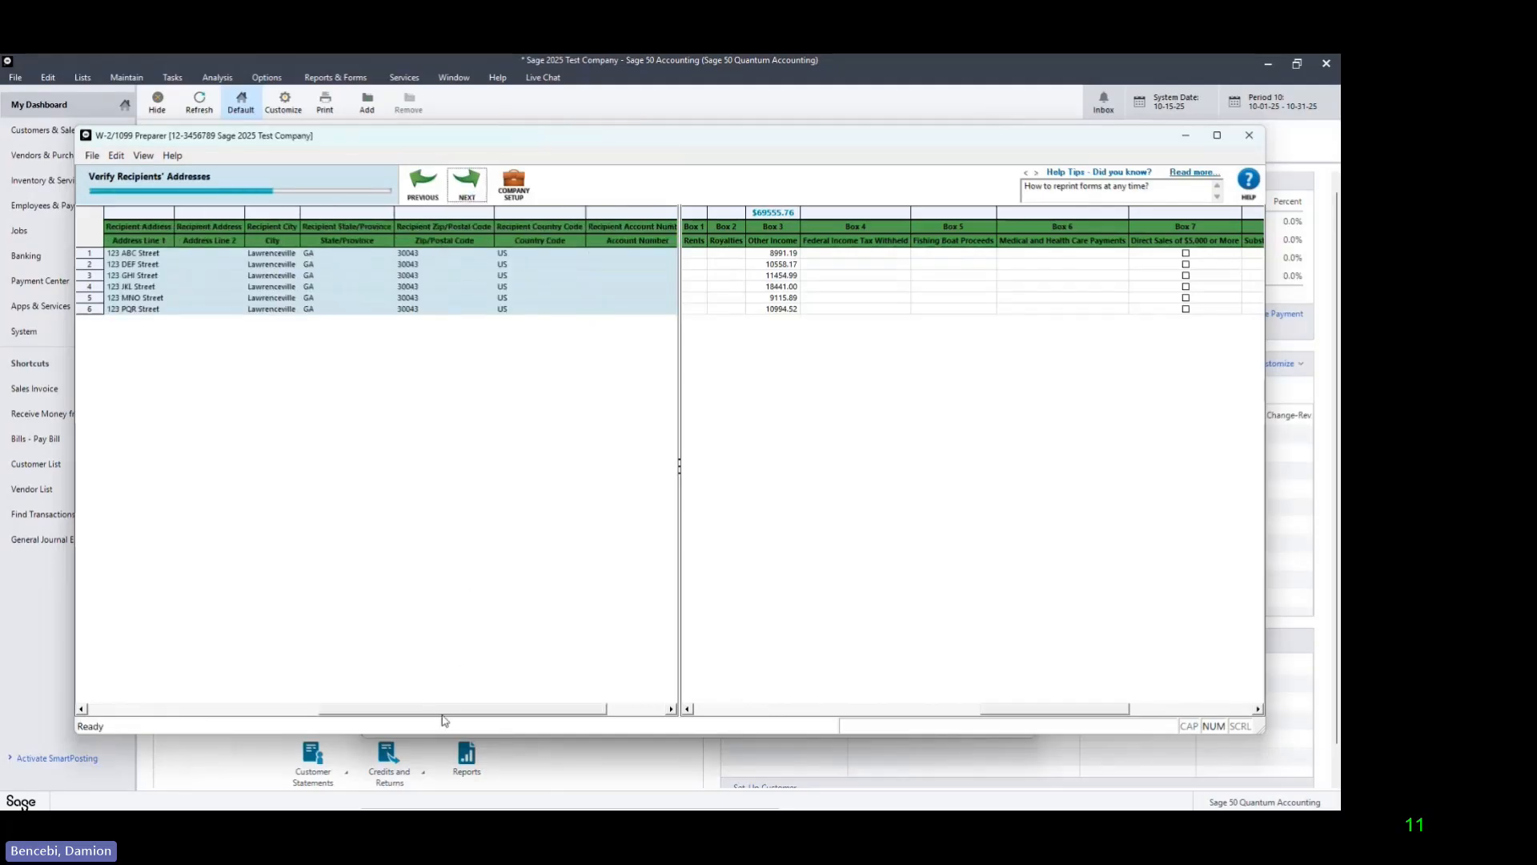
left_click_drag(445, 713, 420, 714)
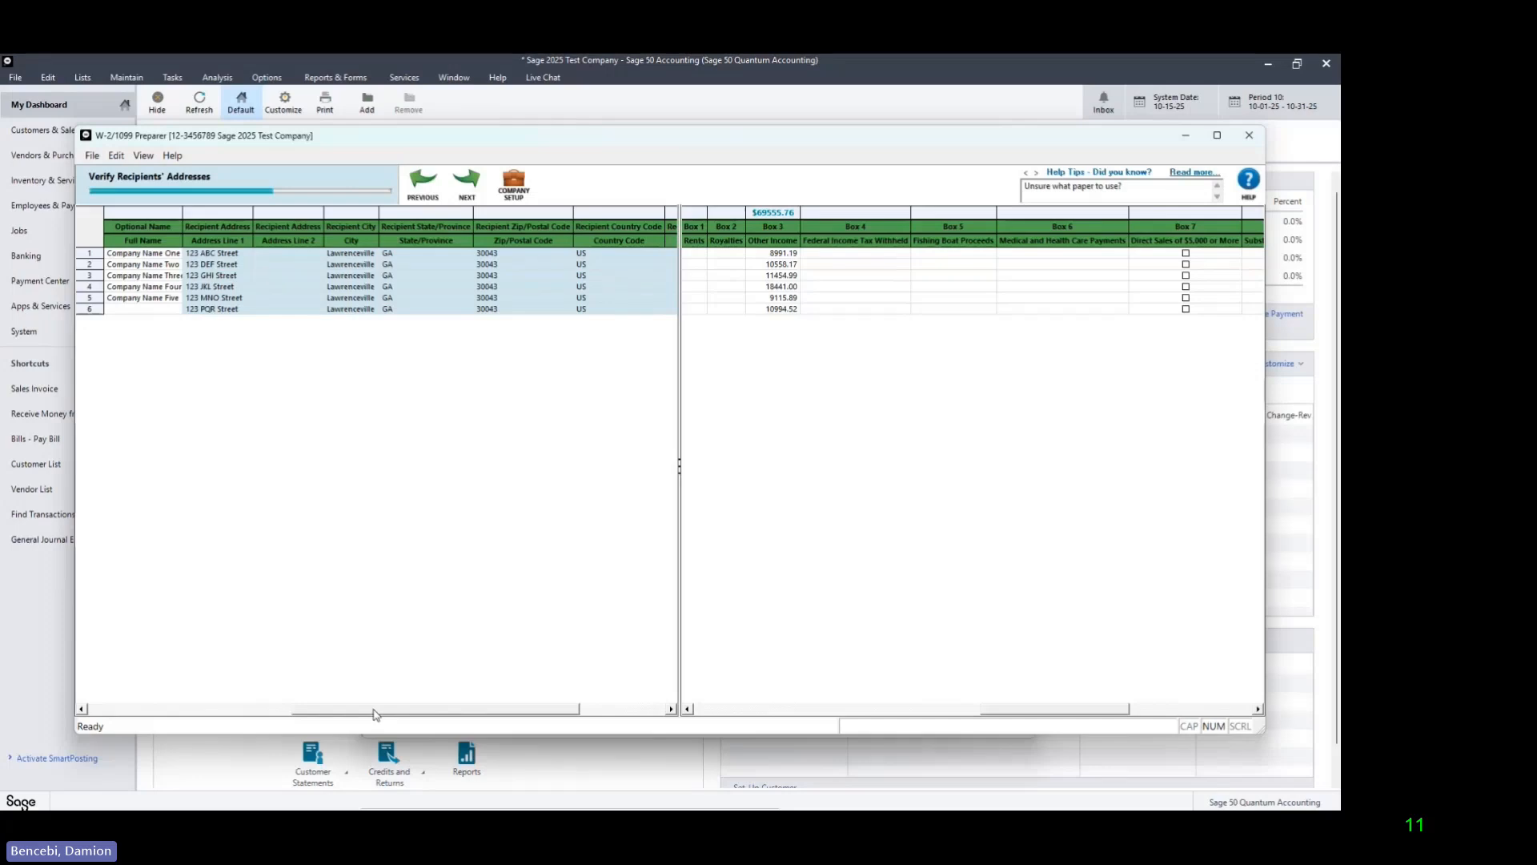
mouse_move(373, 713)
left_mouse_down()
mouse_move(453, 713)
mouse_move(264, 714)
mouse_move(374, 709)
left_mouse_up()
left_click(476, 191)
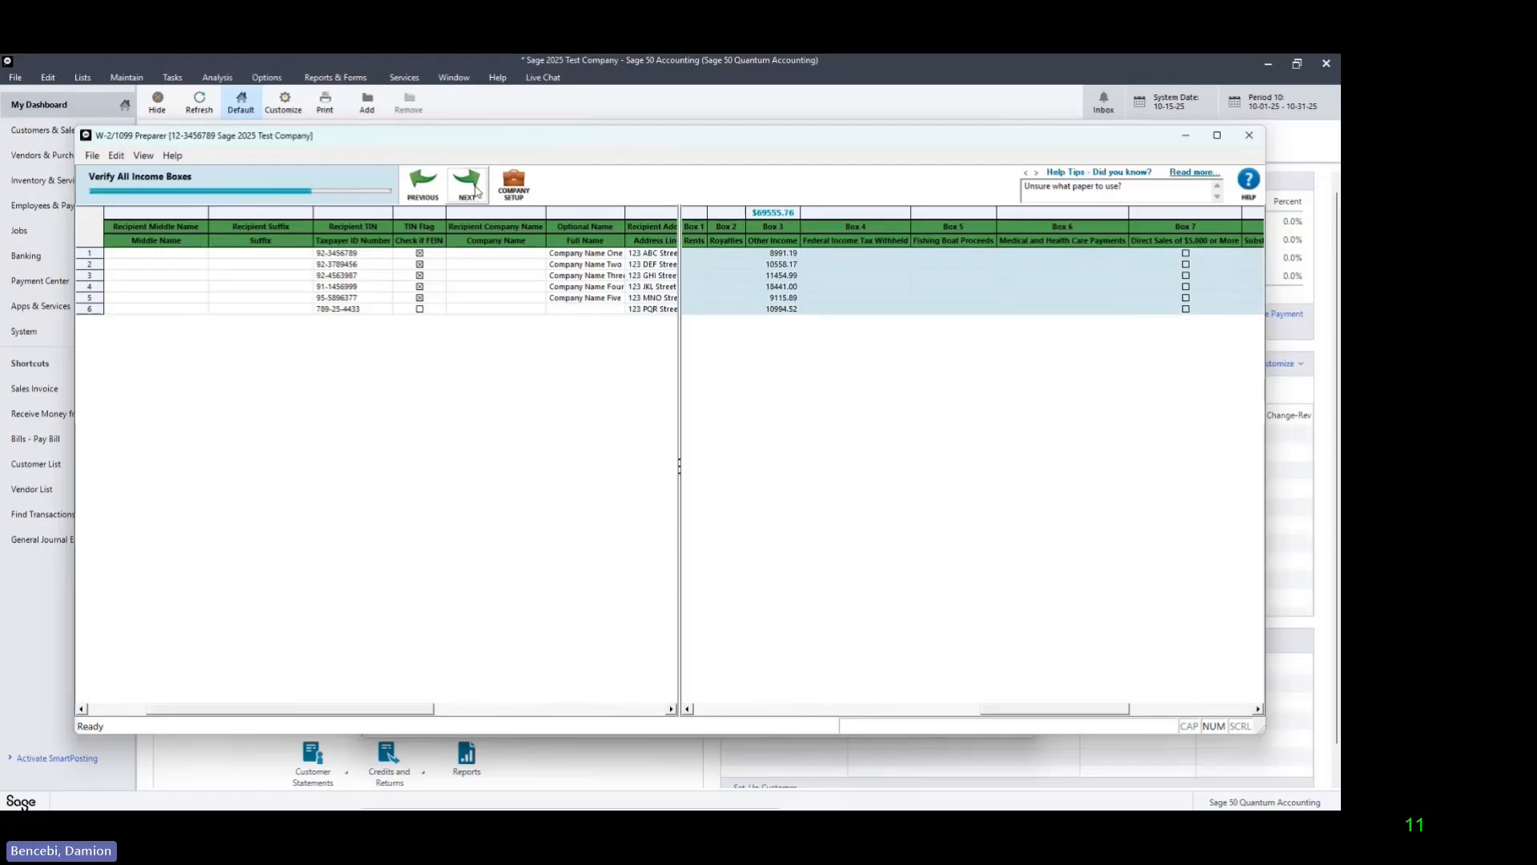
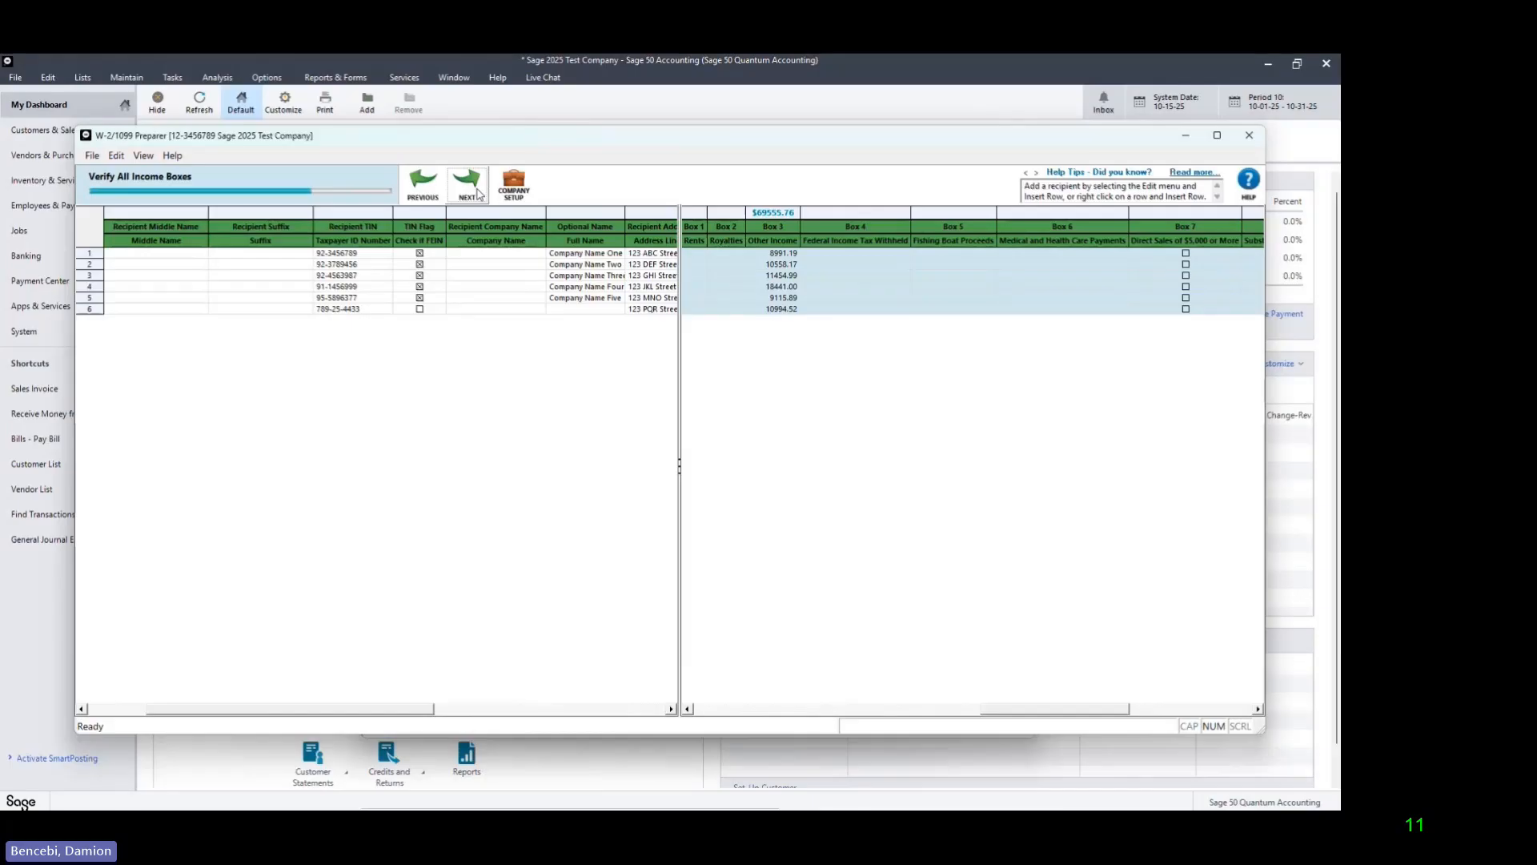
Step: Accept the recipients' income boxes, GA filing state and state income amounts, and agree to the final recipient detail notice
left_click(469, 188)
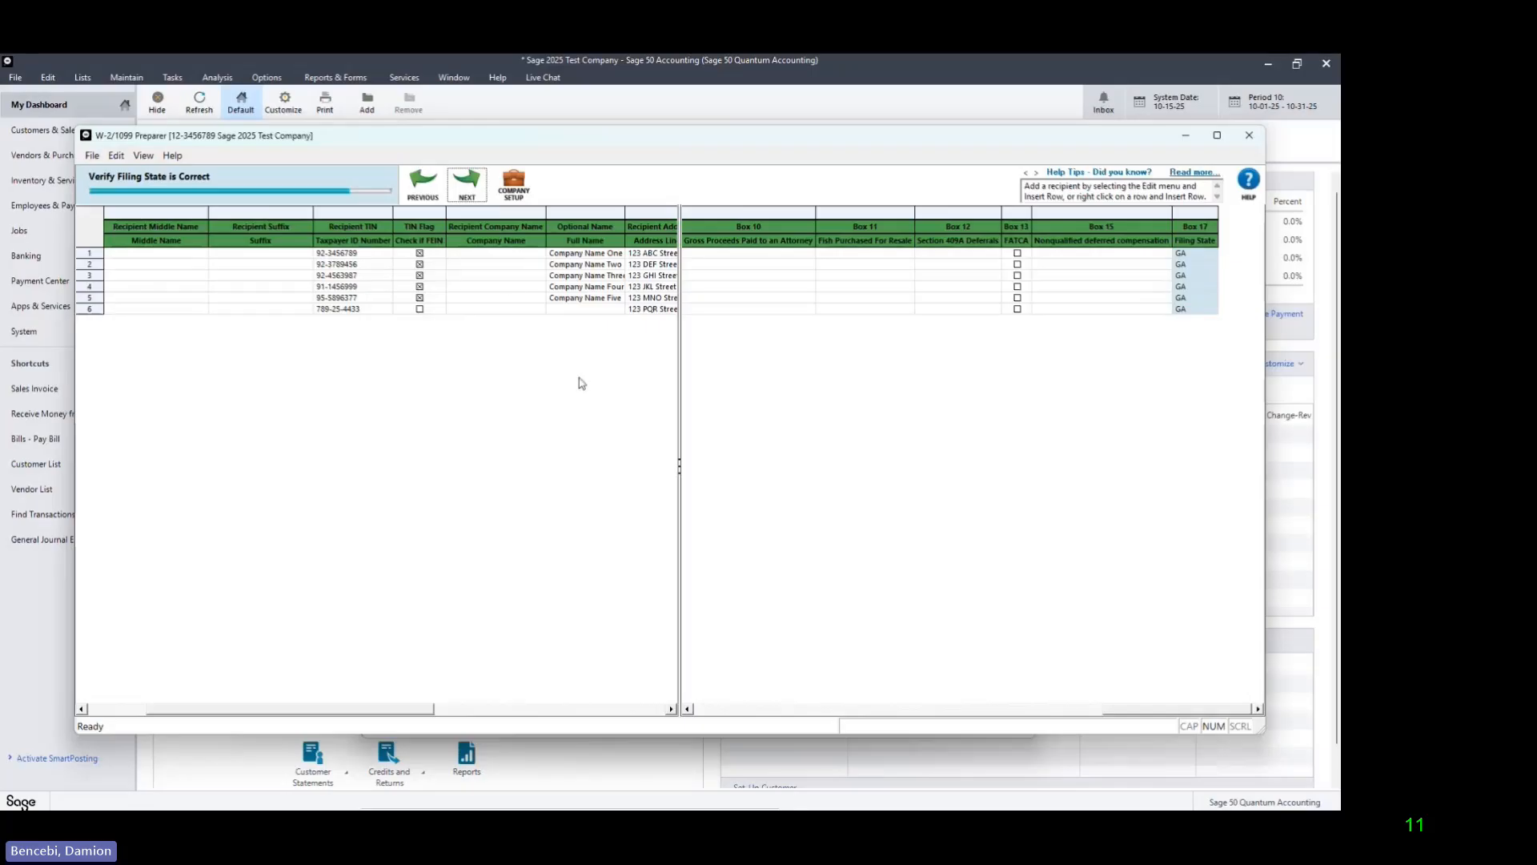
left_click(473, 190)
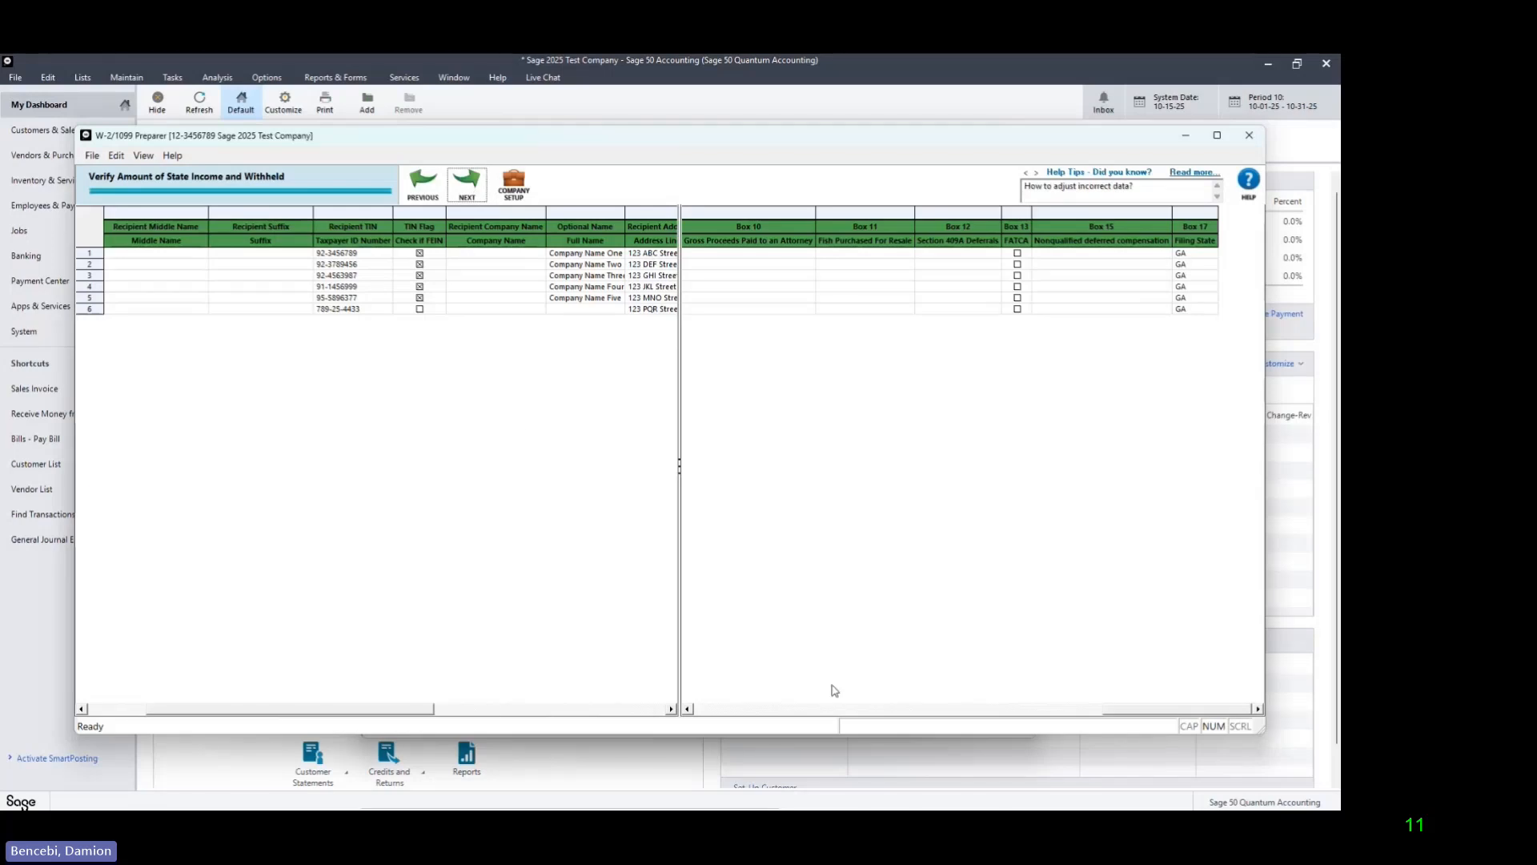
left_click_drag(1117, 716, 711, 698)
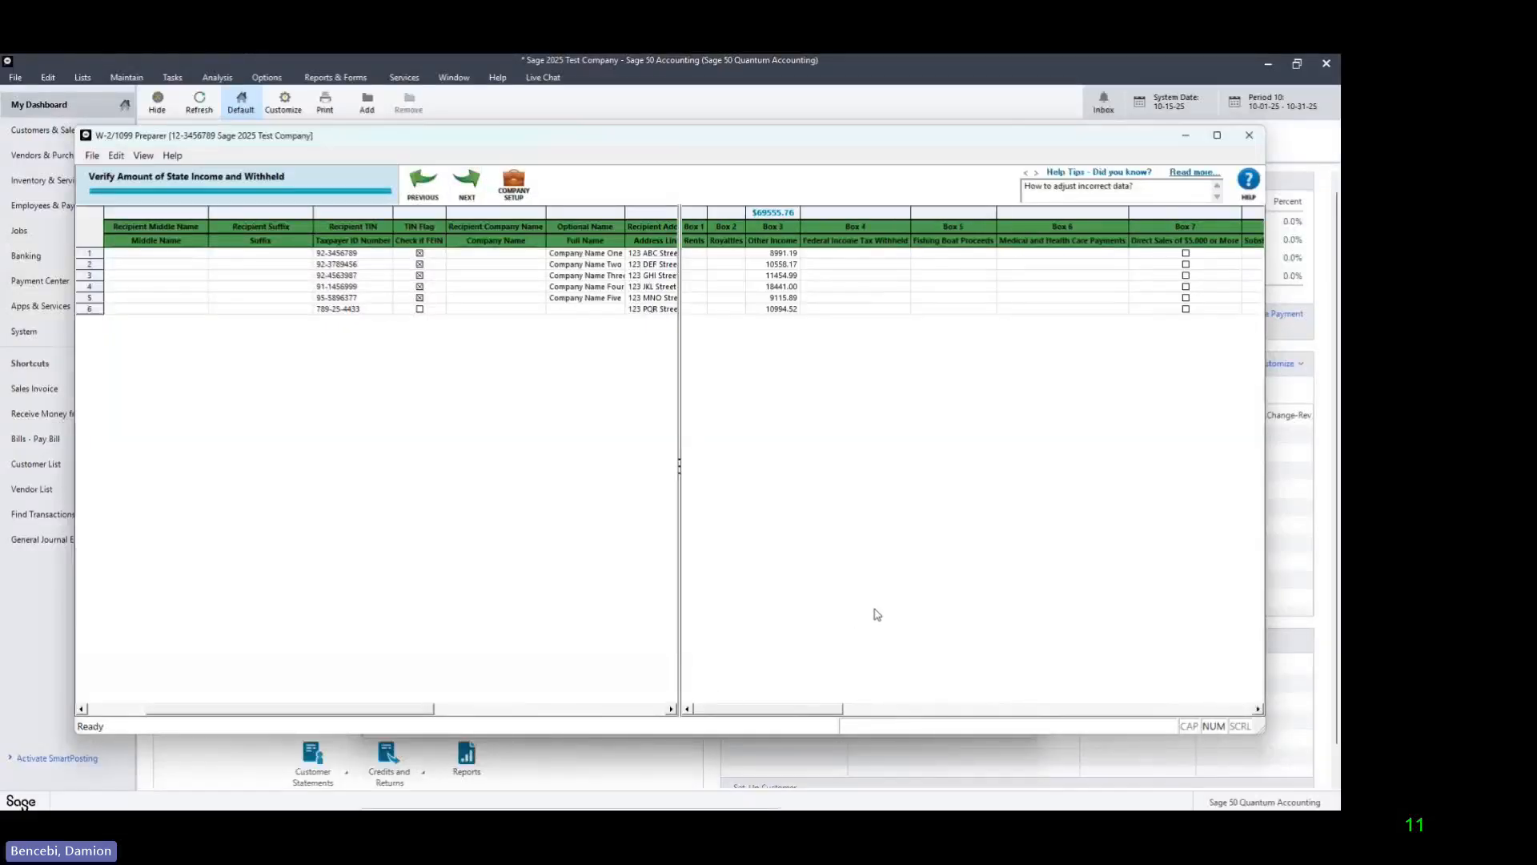
left_click_drag(810, 713, 733, 711)
left_click(475, 188)
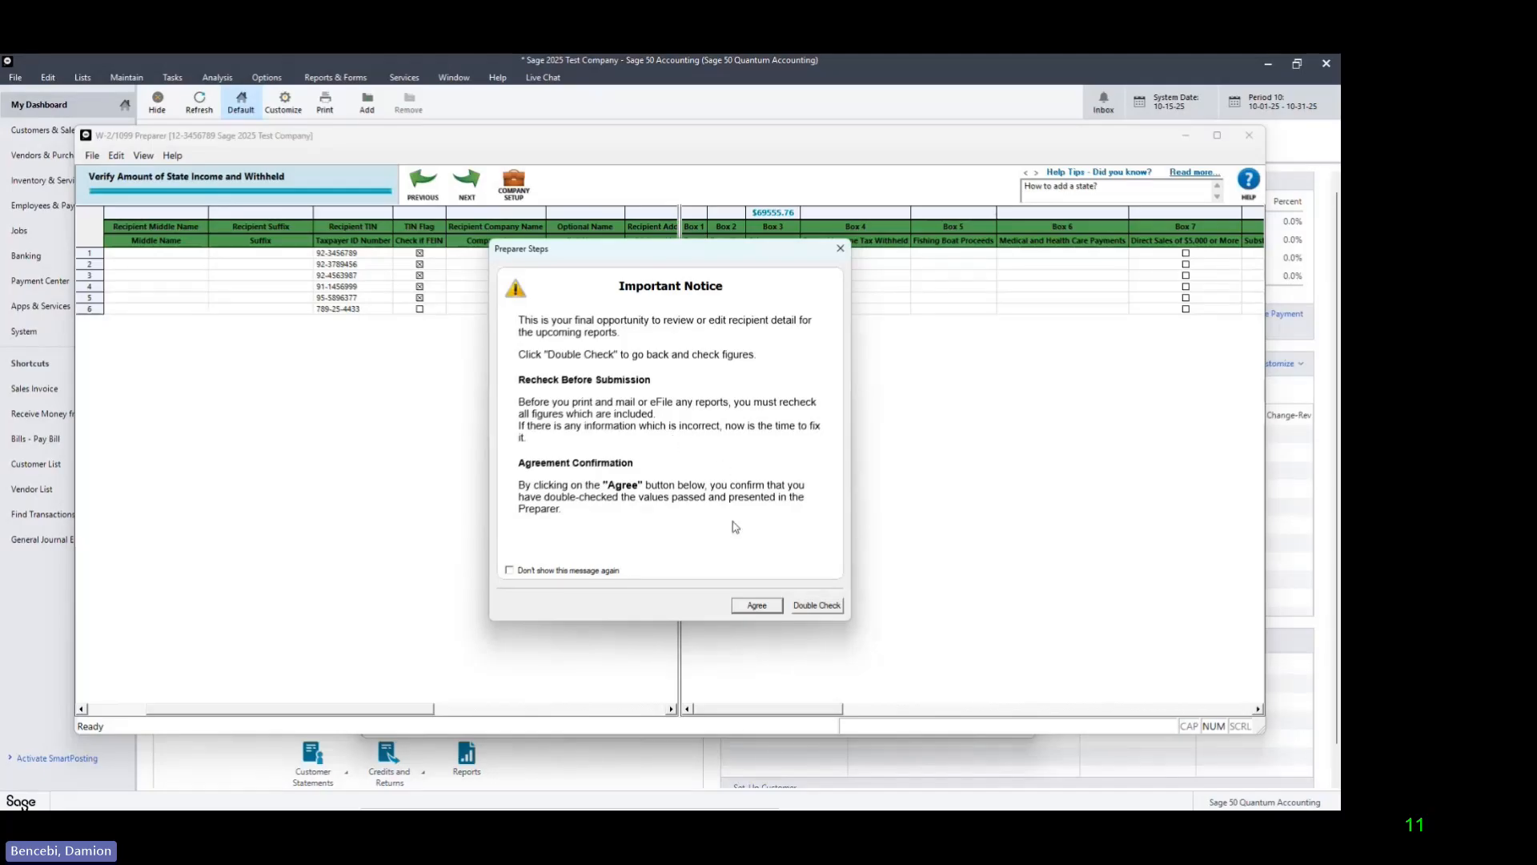
left_click(757, 606)
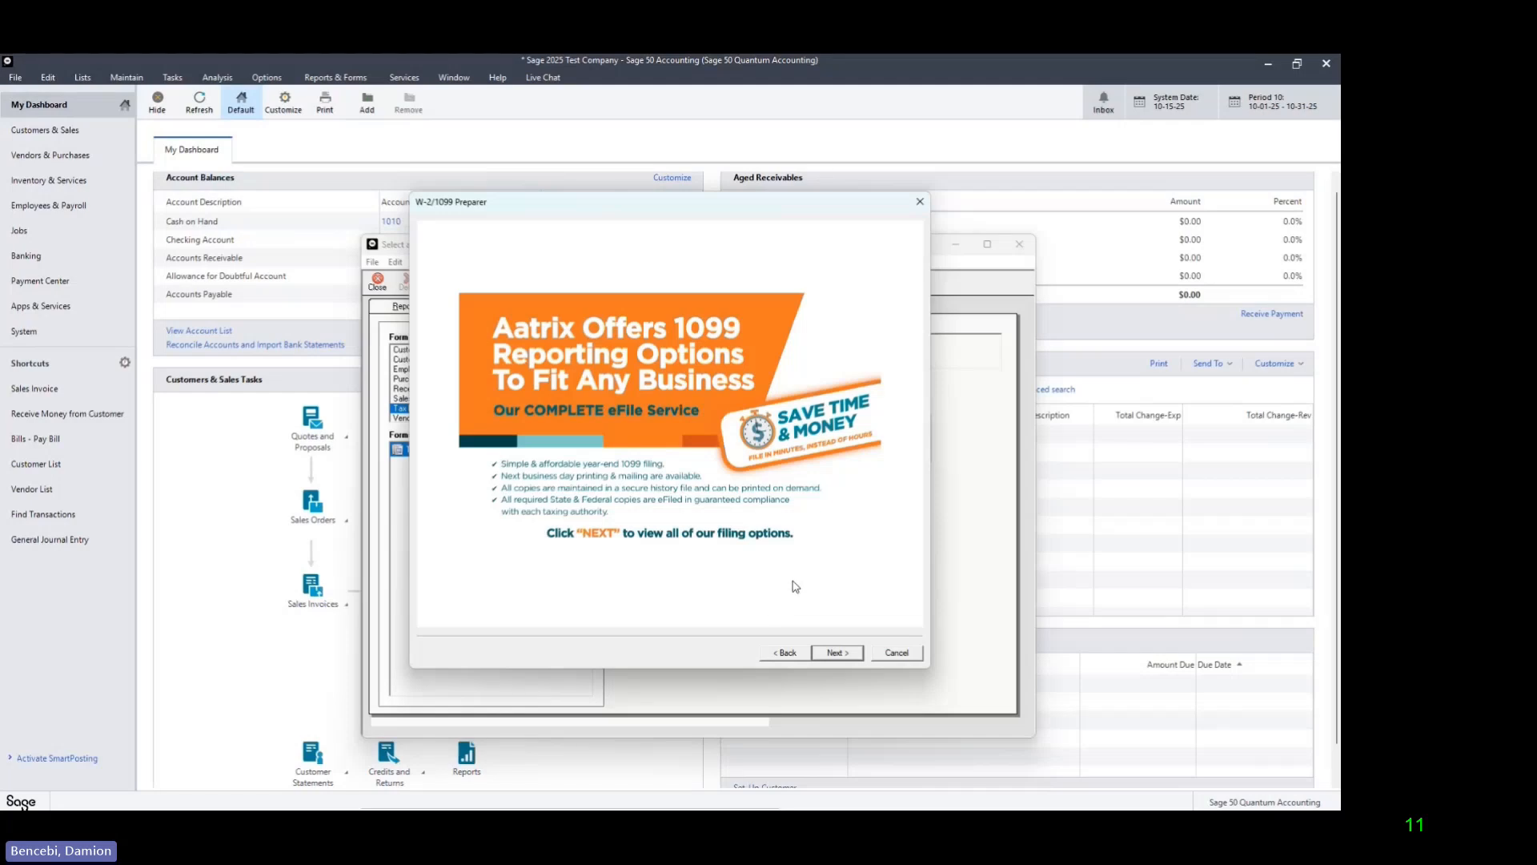
Step: Select own 1099-MISC options: print recipient, federal/1096 and state/reconciliation forms, with federal and state eFiling turned off
left_click(837, 652)
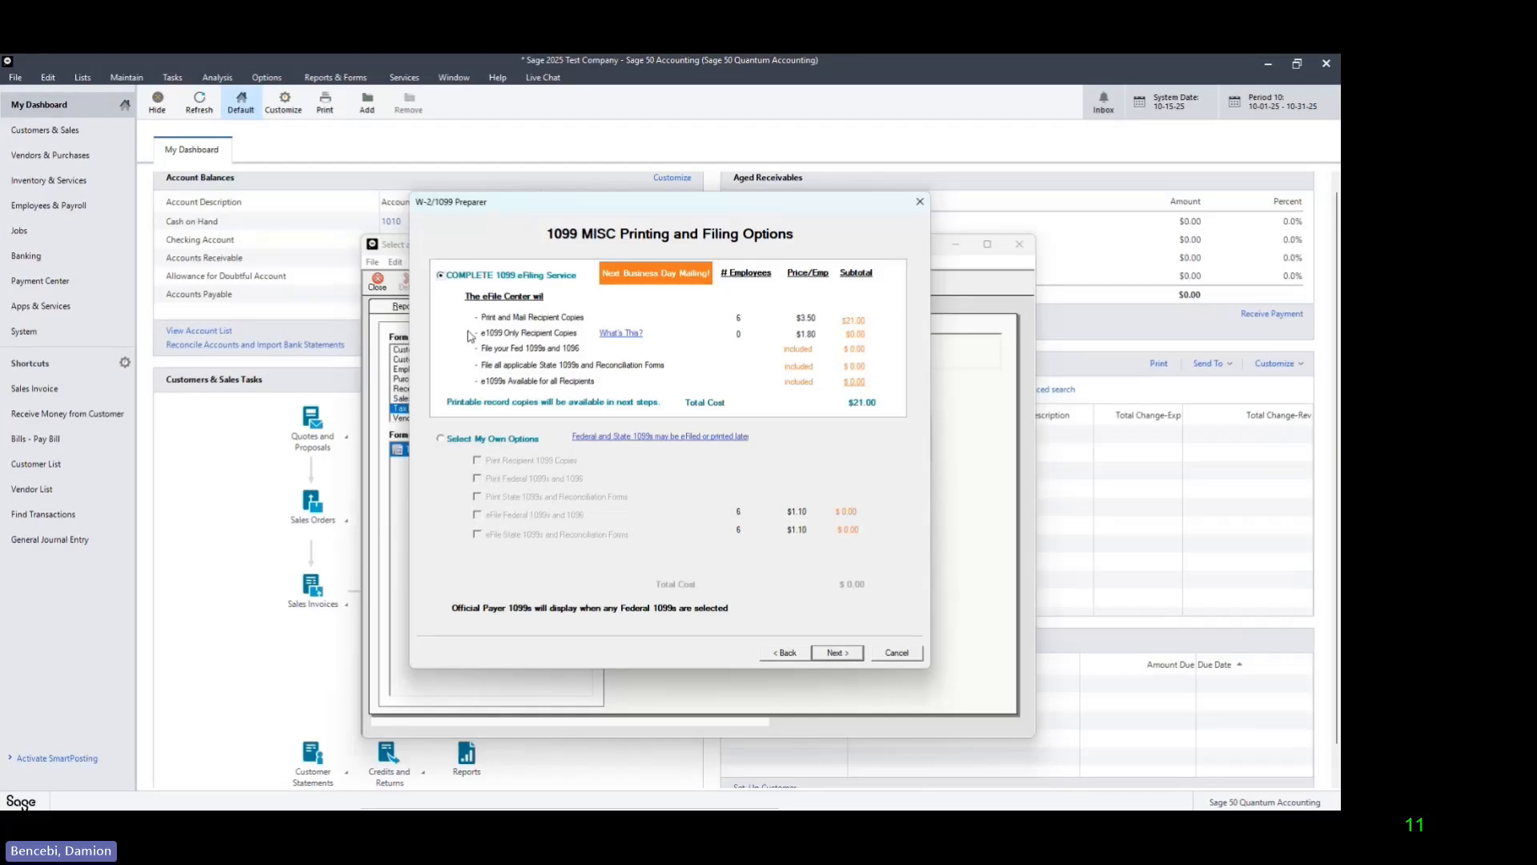
left_click(441, 440)
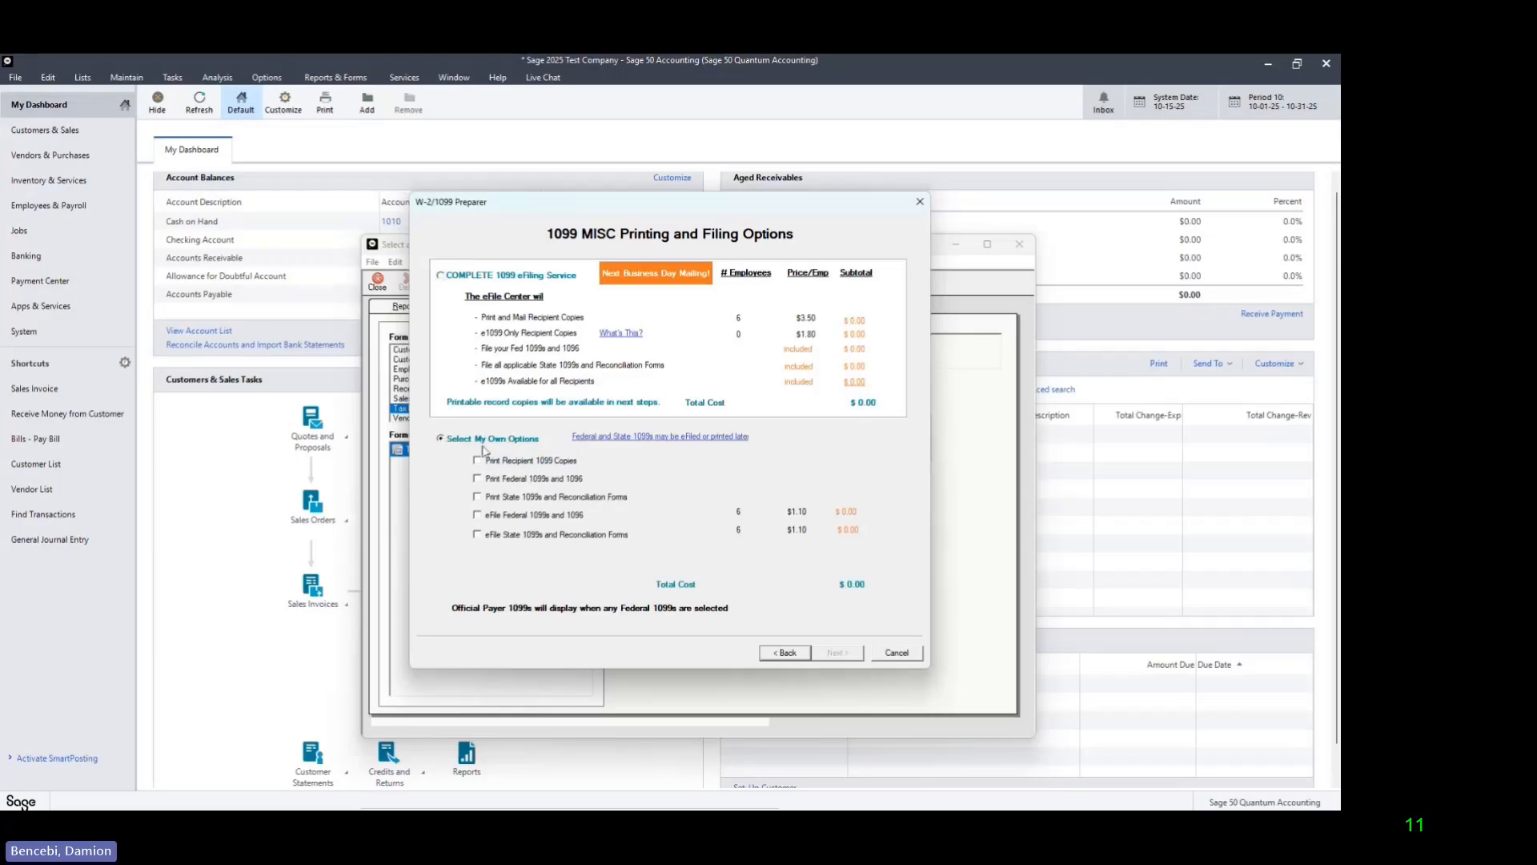
left_click(478, 461)
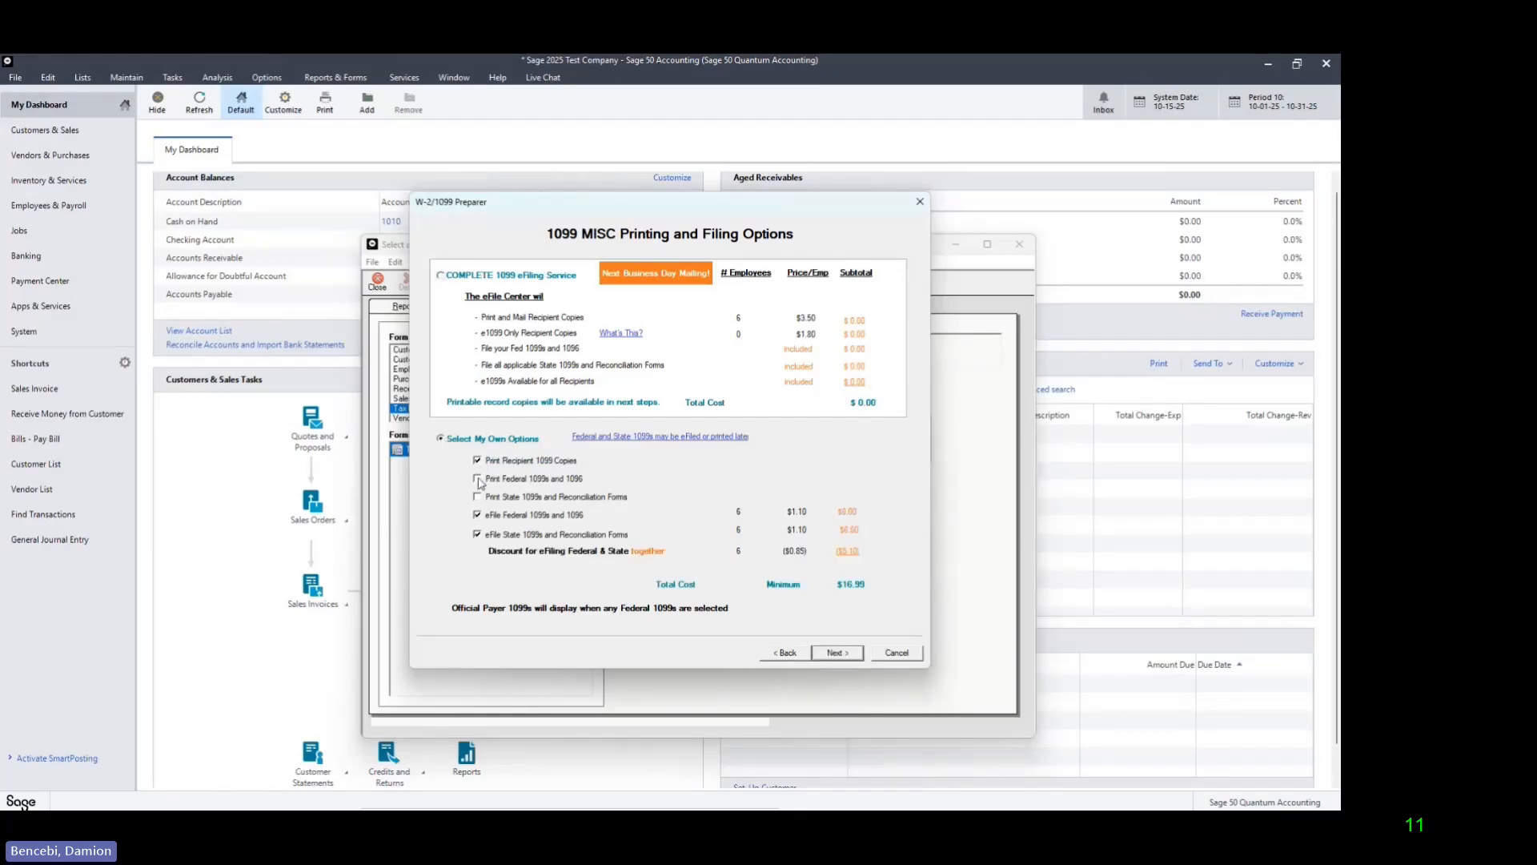
left_click(477, 479)
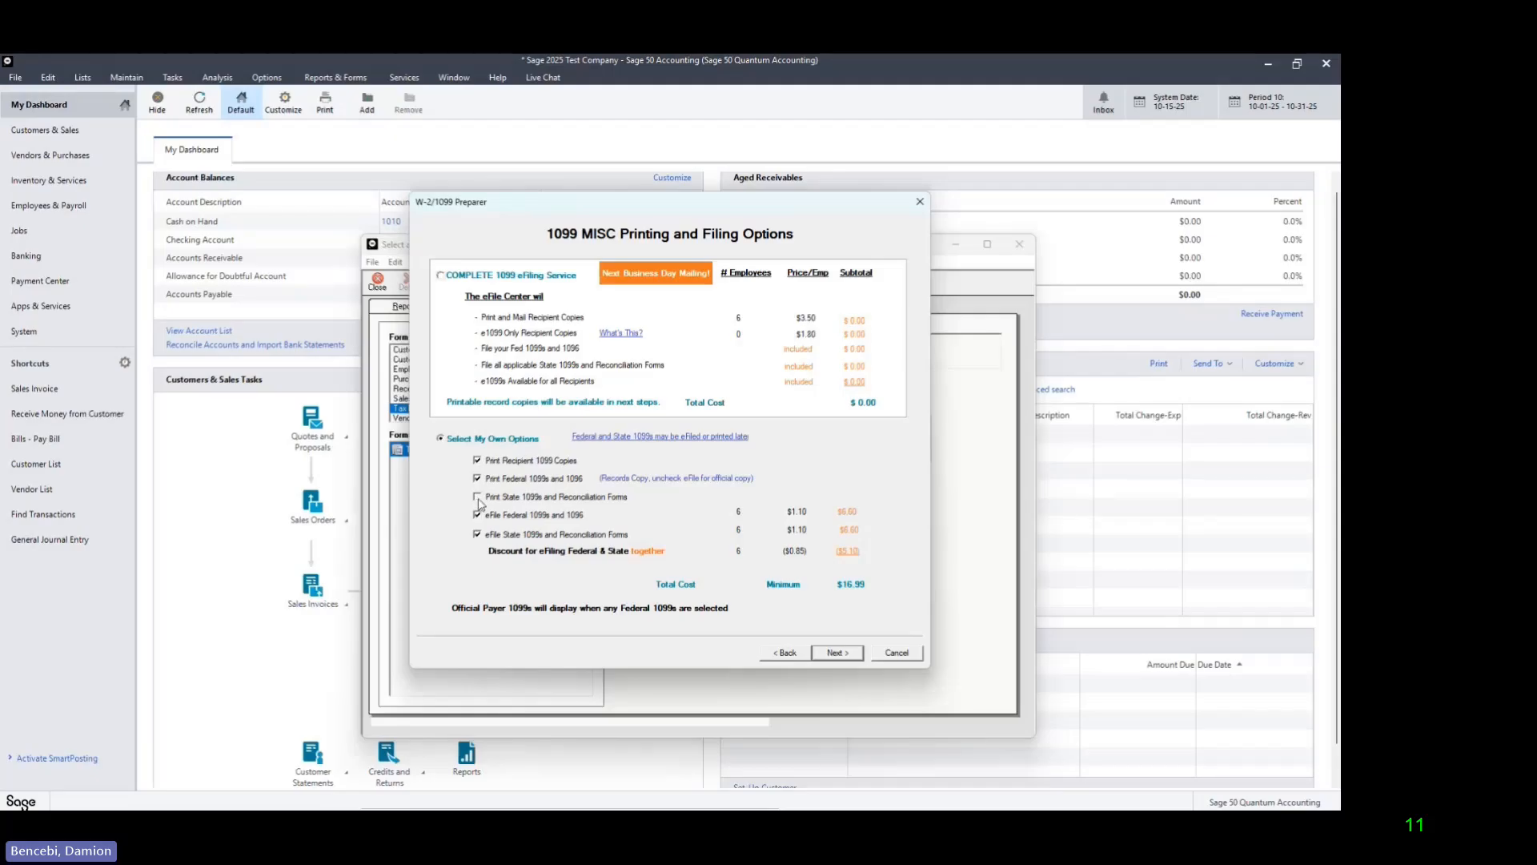
left_click(478, 498)
left_click(478, 515)
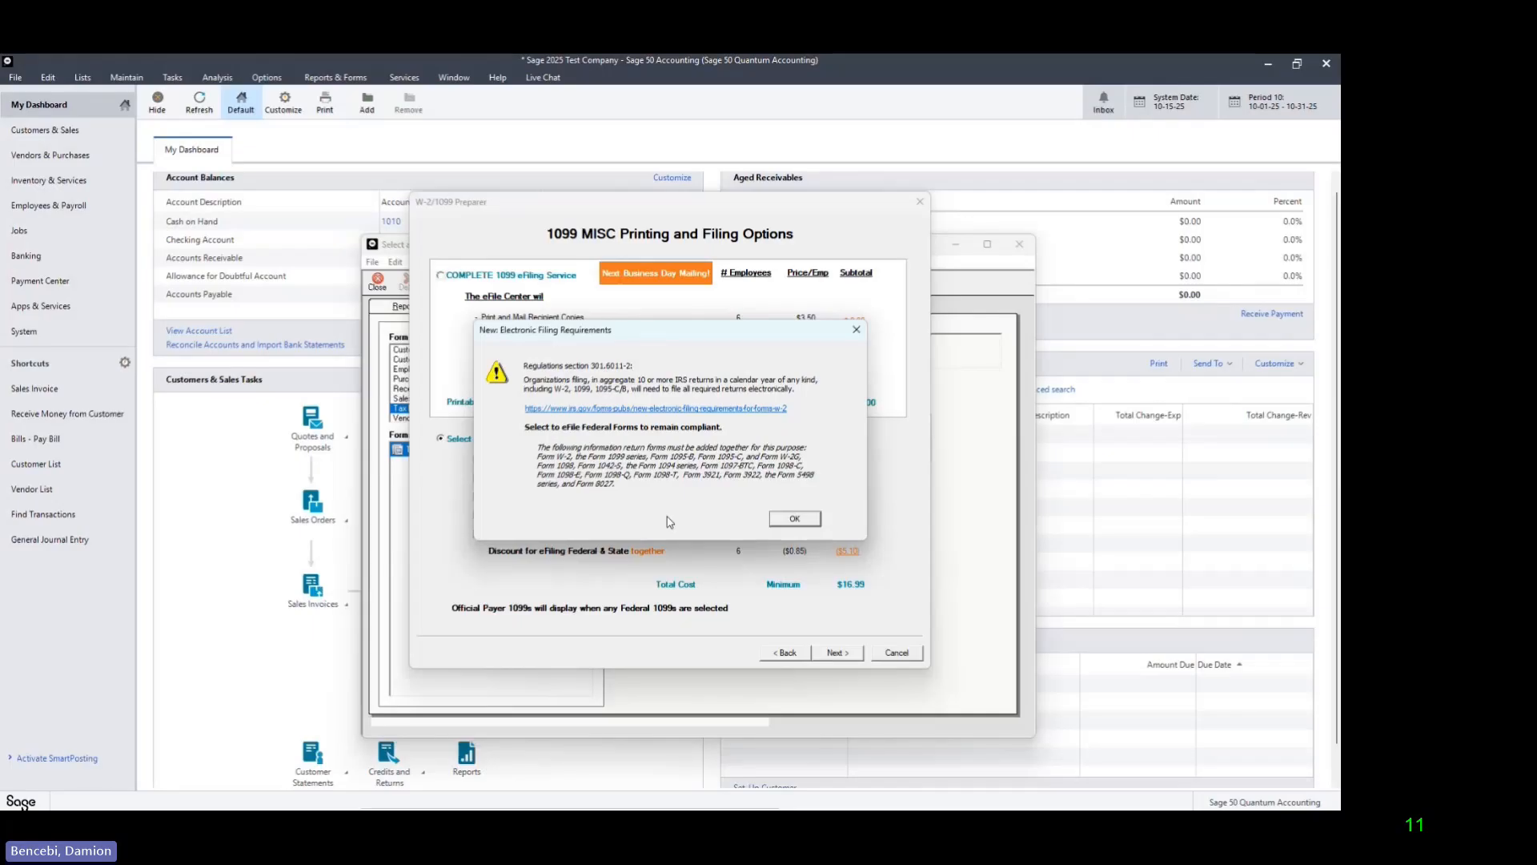
left_click(791, 520)
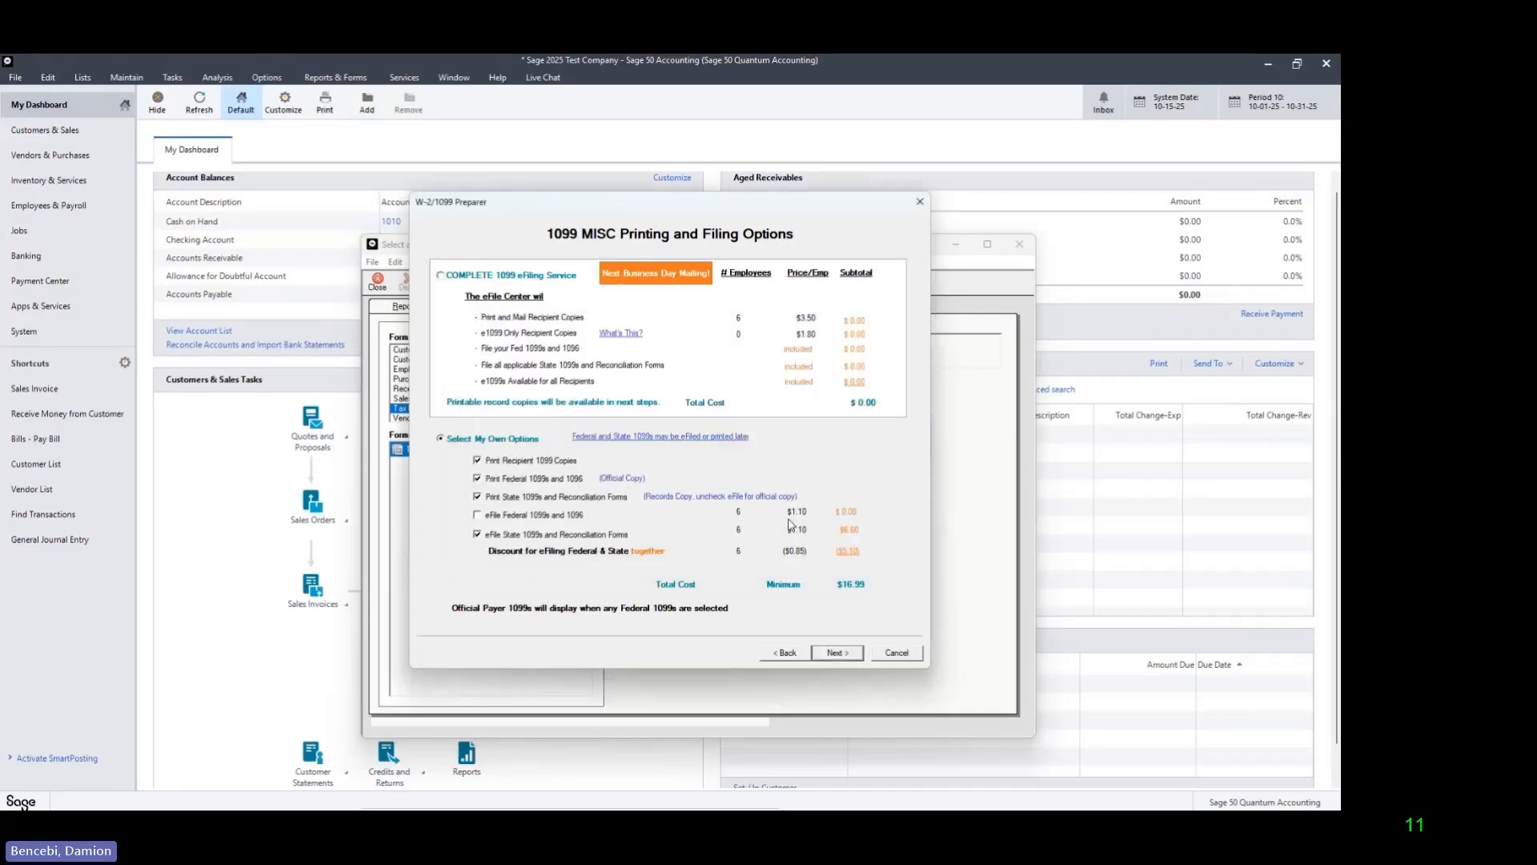
left_click(478, 534)
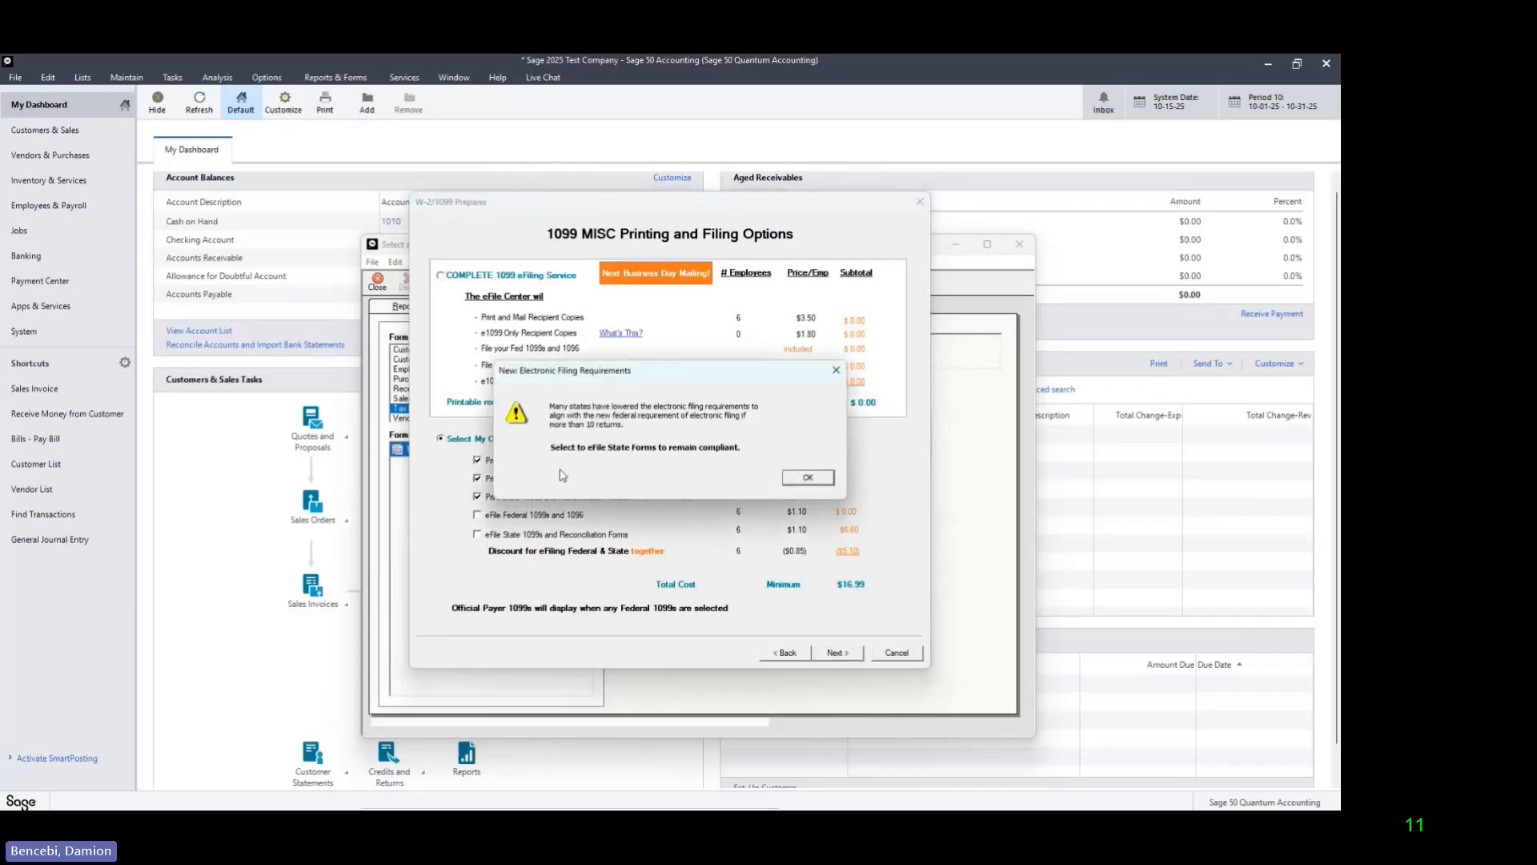
left_click(808, 478)
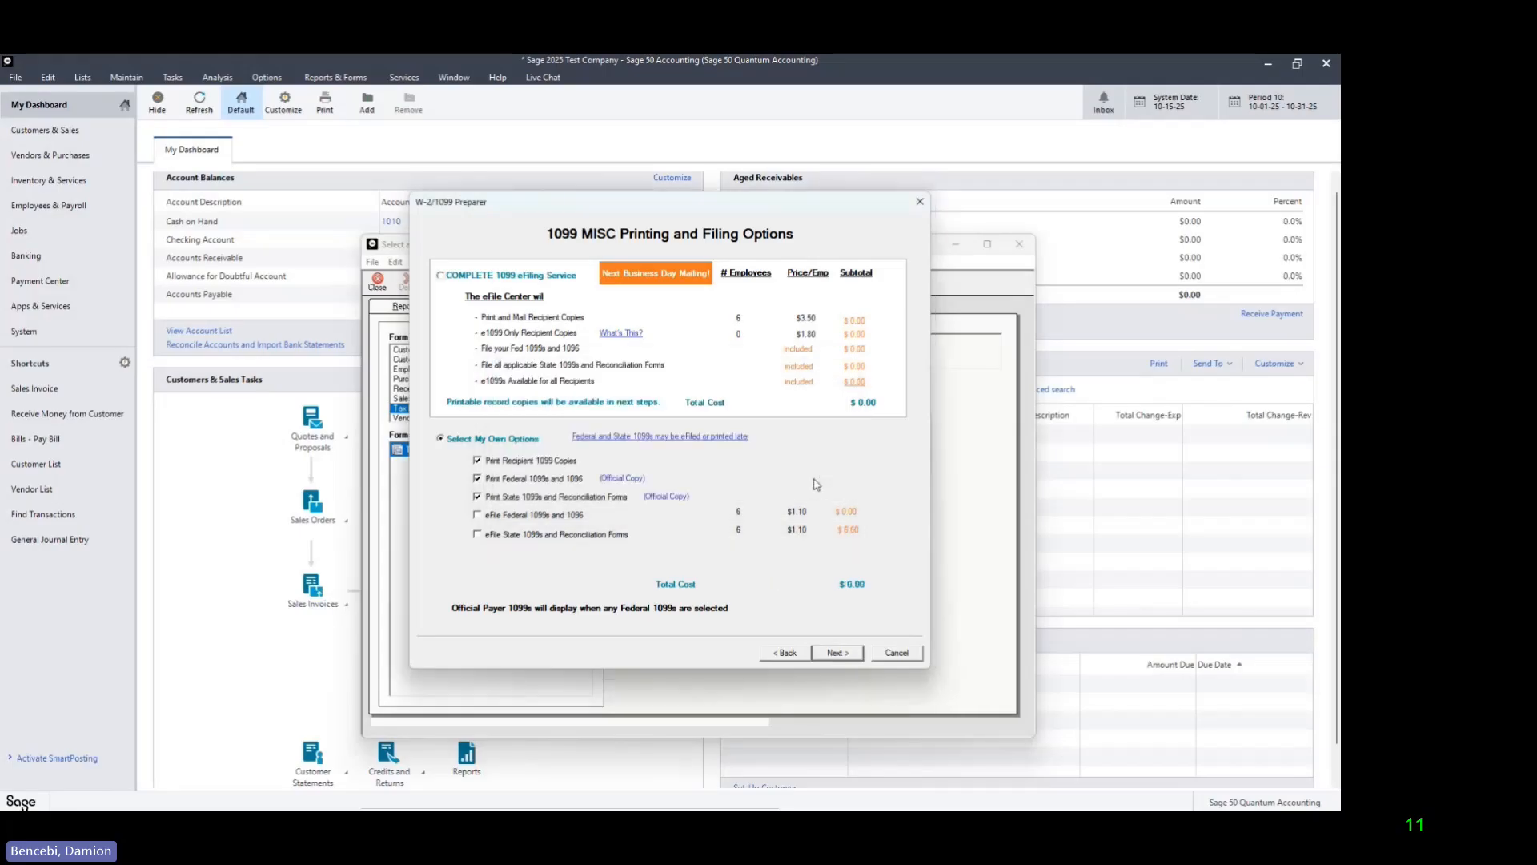
Step: Proceed without the COMPLETE eFile Service and generate the federal, recipient and payer forms listed for data review
left_click(852, 659)
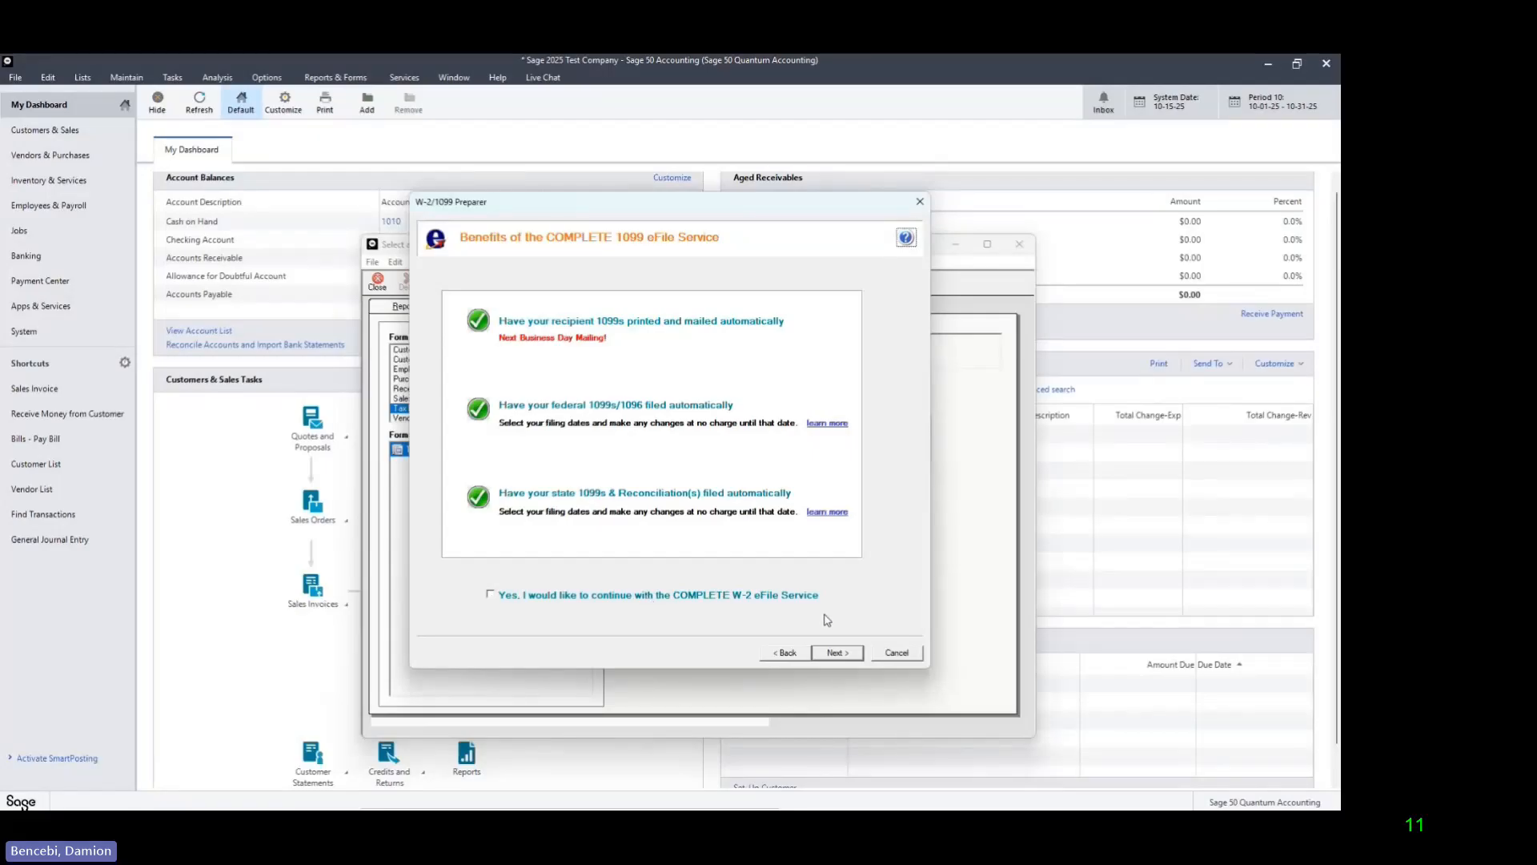
left_click(849, 662)
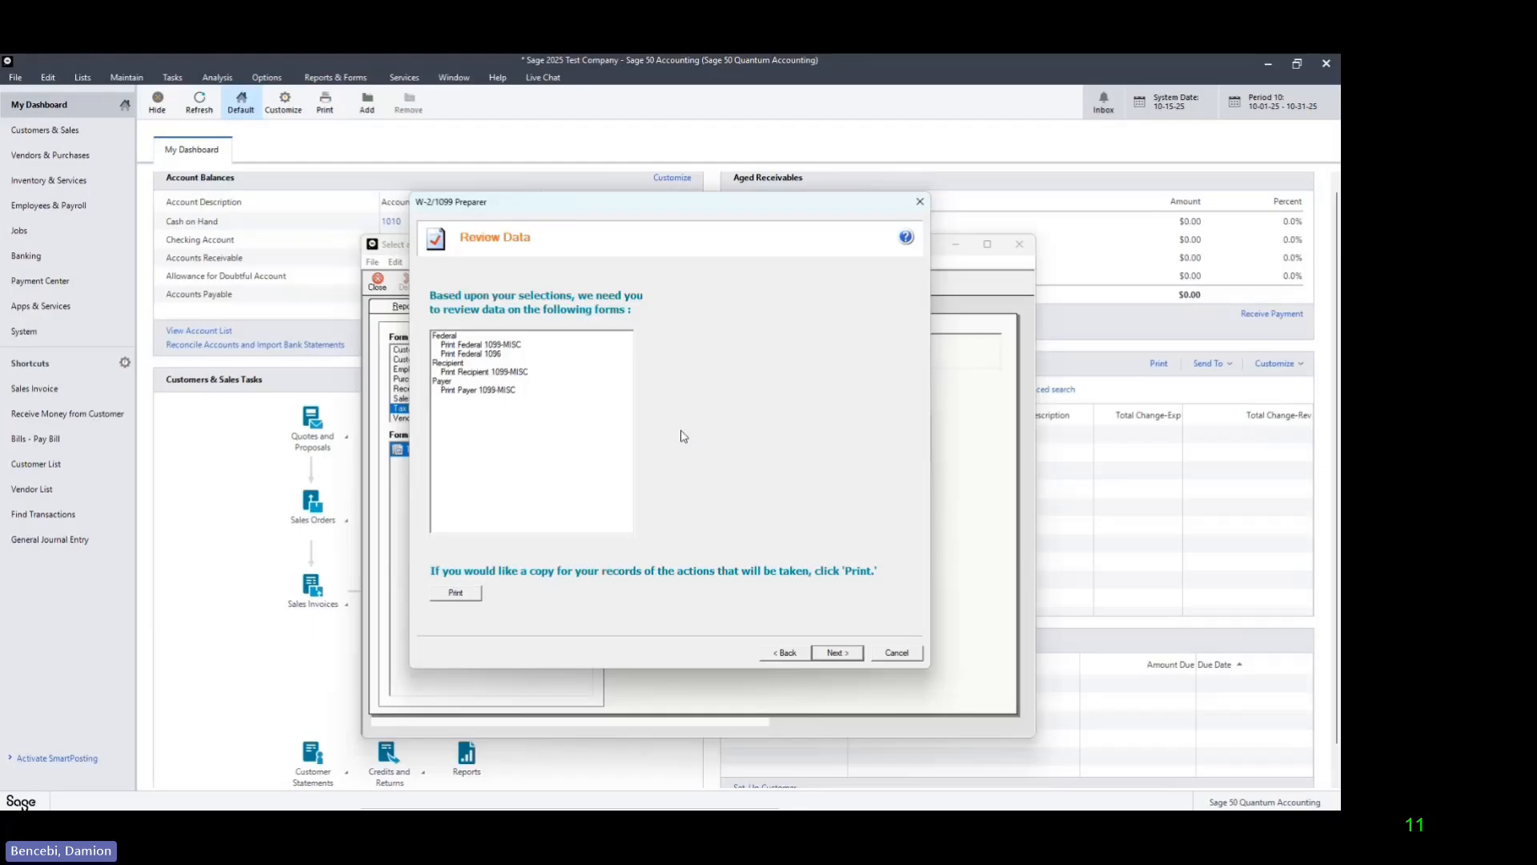
left_click(837, 653)
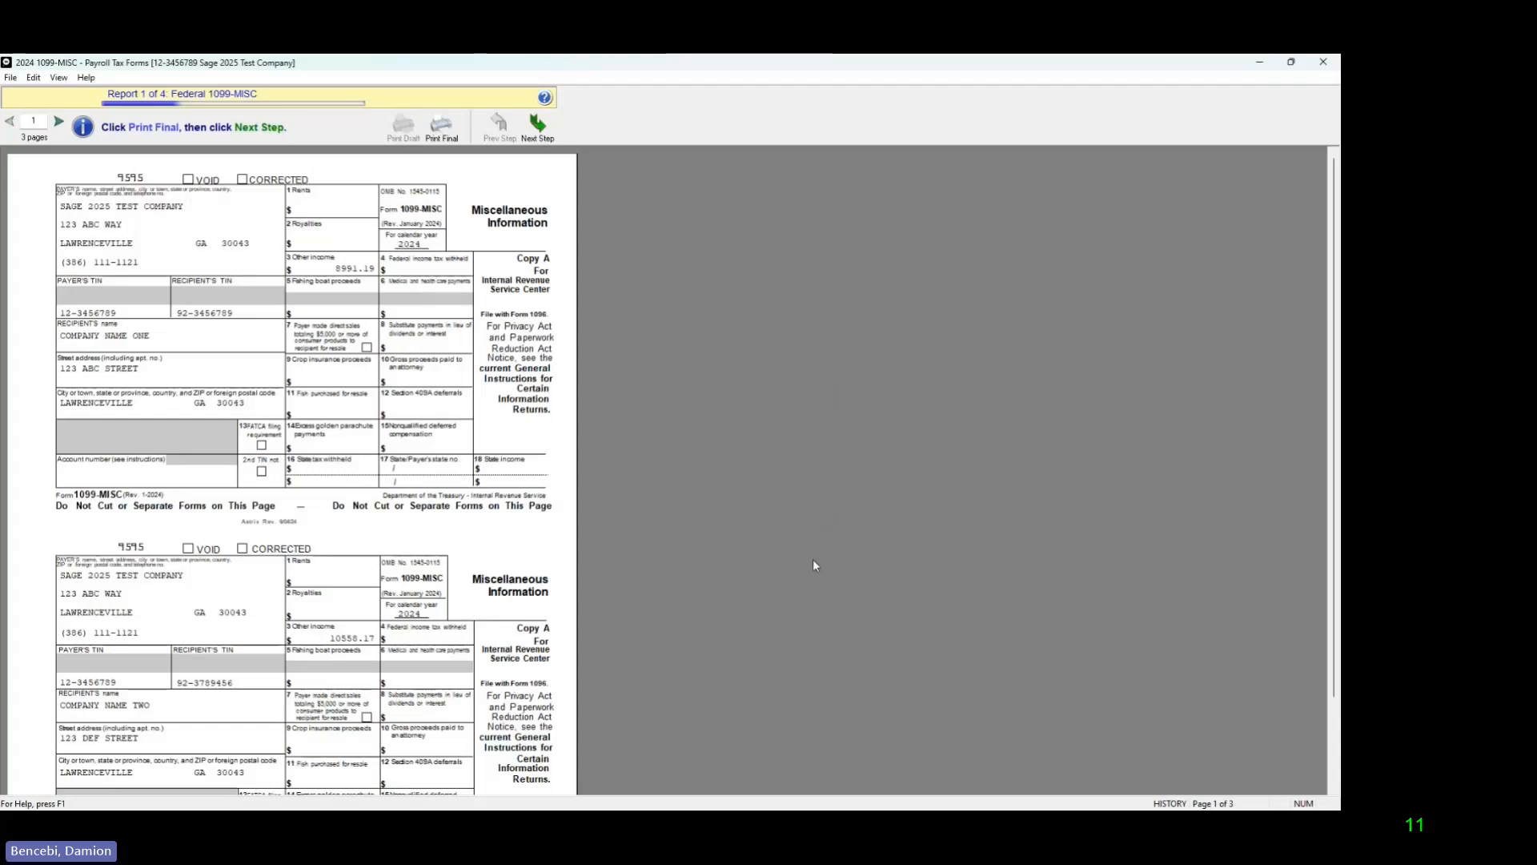
Step: Review the three pages of the Federal 1099-MISC report and print them all with Microsoft Print to PDF
scroll(431, 500, "down", 3)
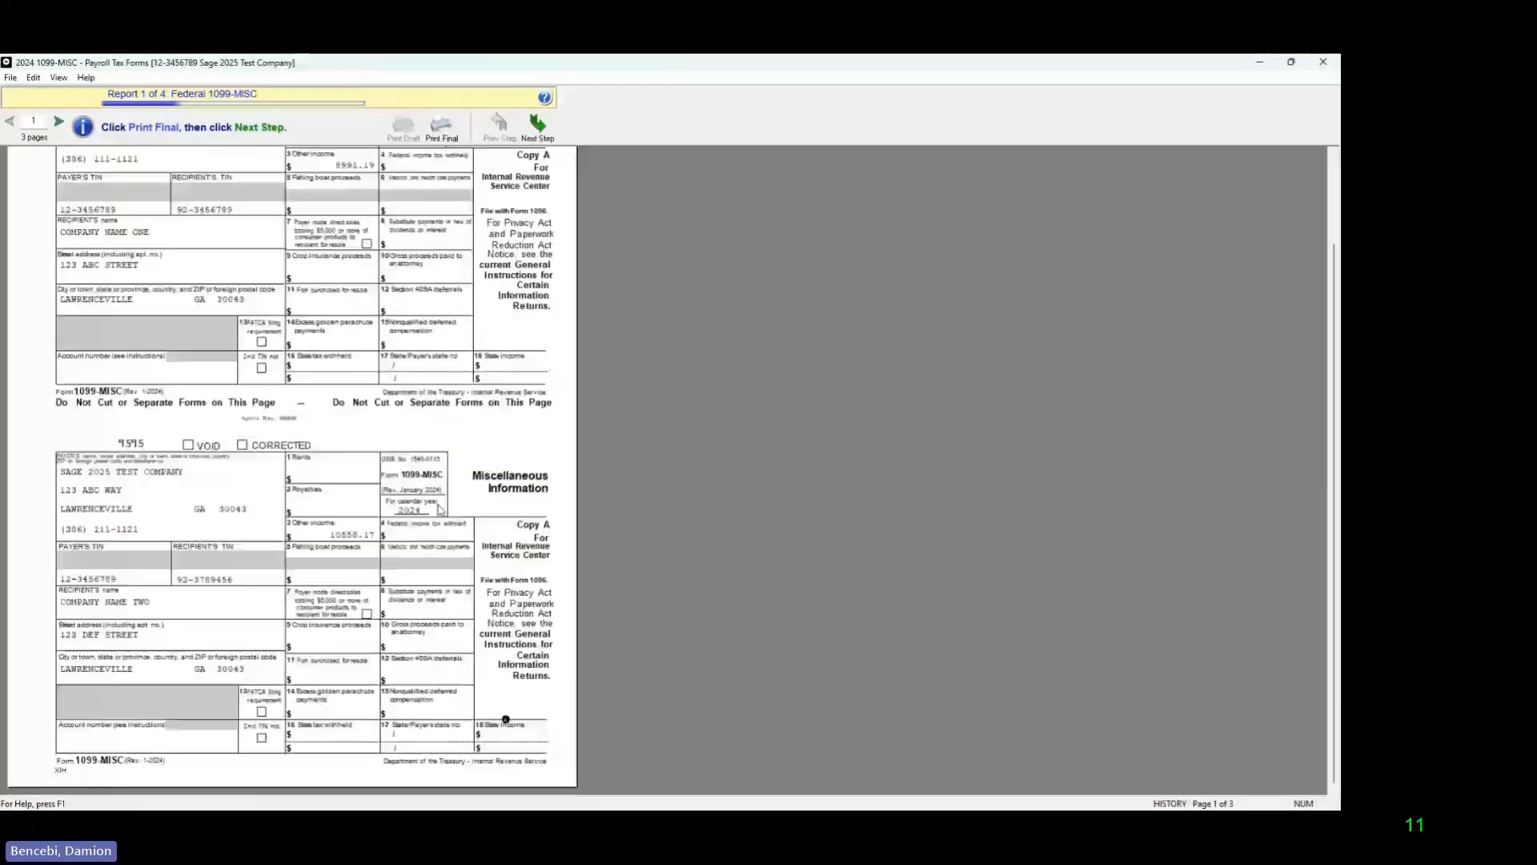
scroll(440, 511, "up", 3)
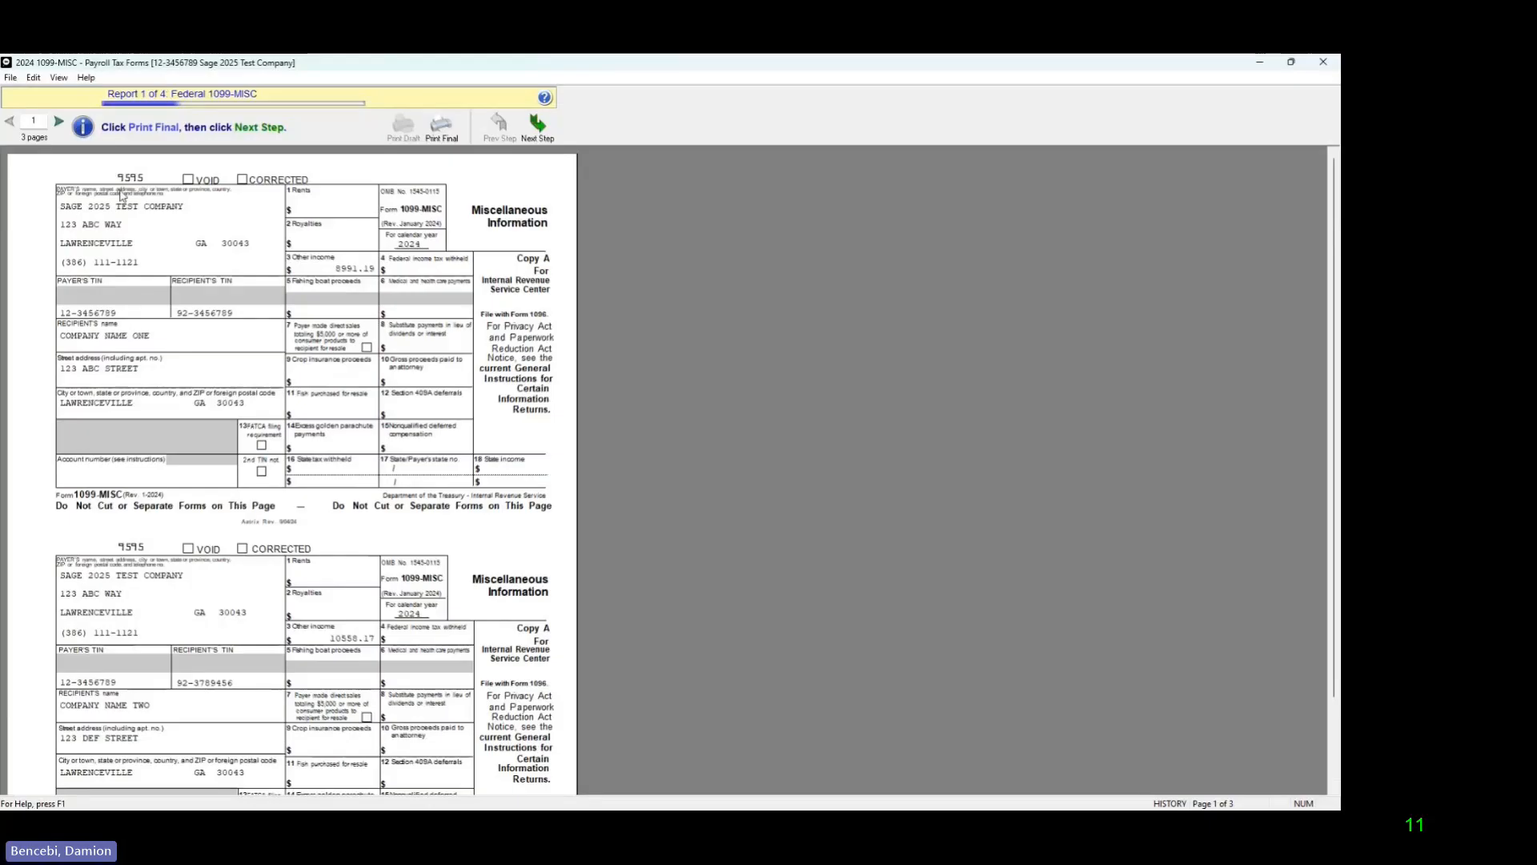
left_click(59, 124)
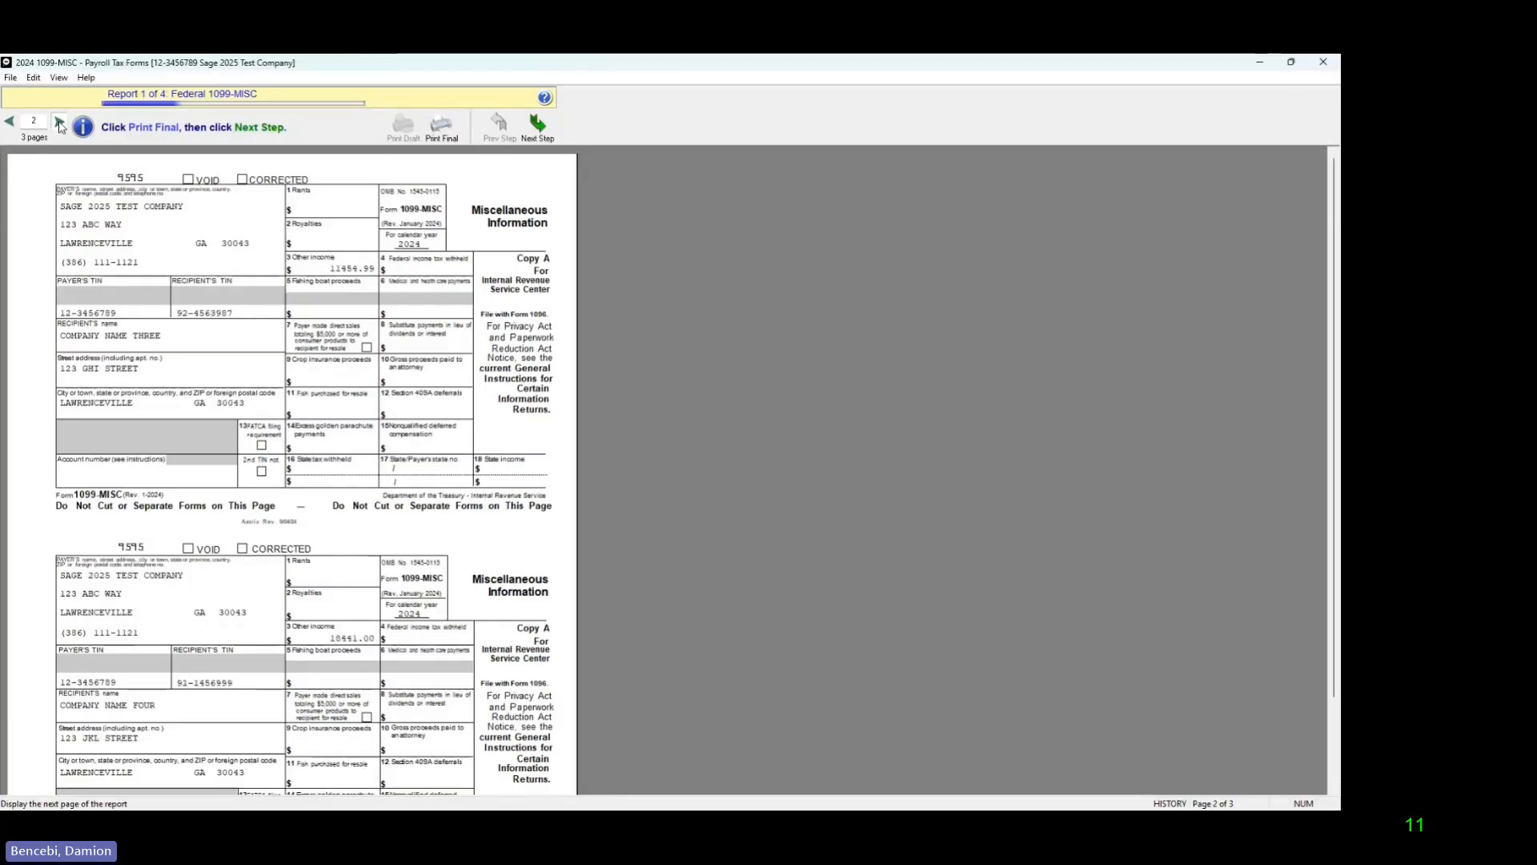
left_click(60, 124)
left_click(12, 122)
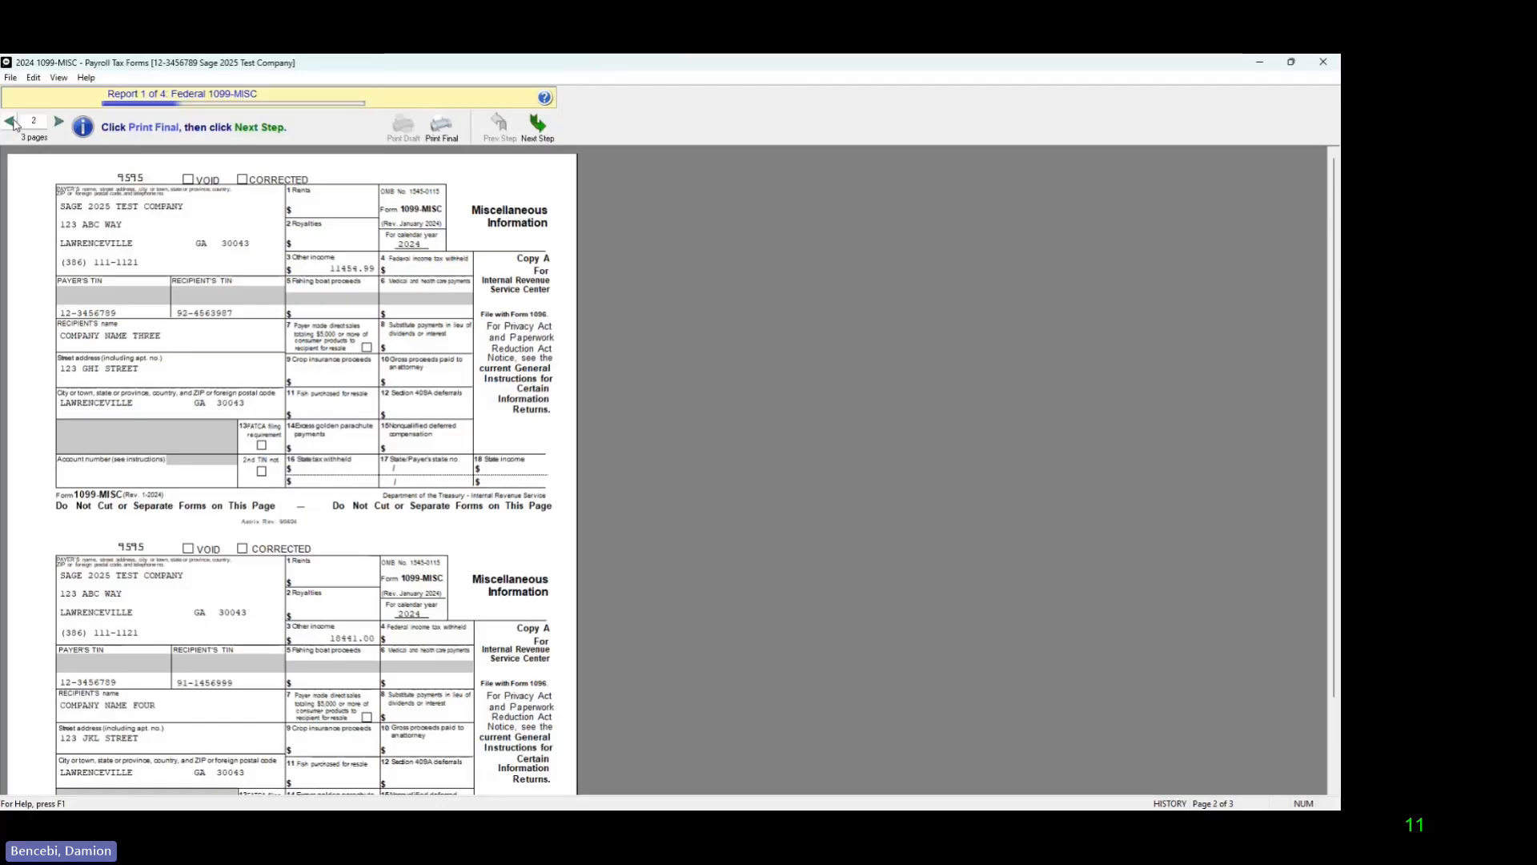
left_click(12, 122)
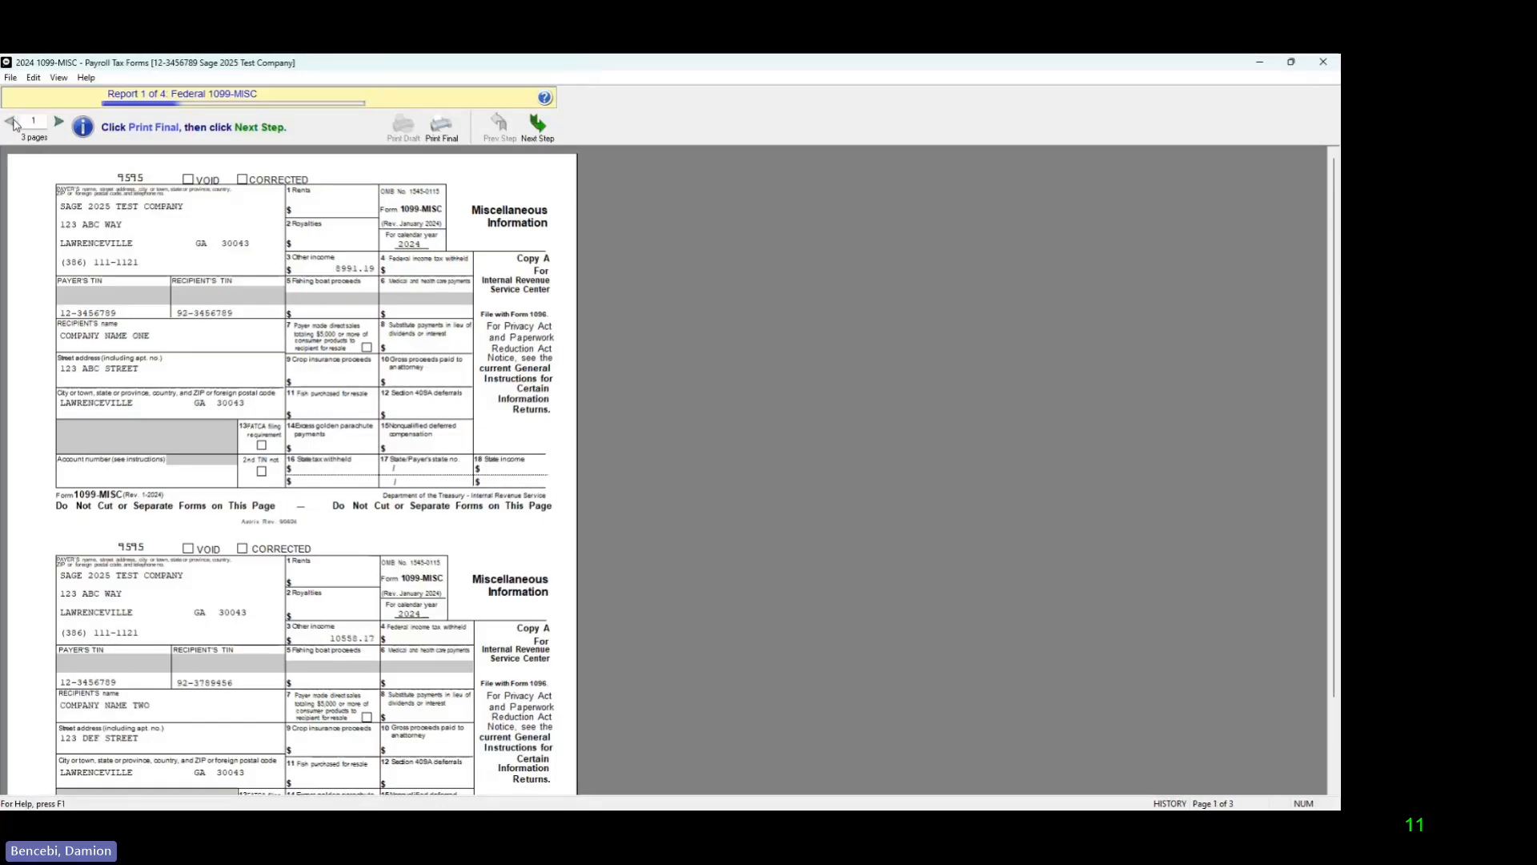
left_click(549, 143)
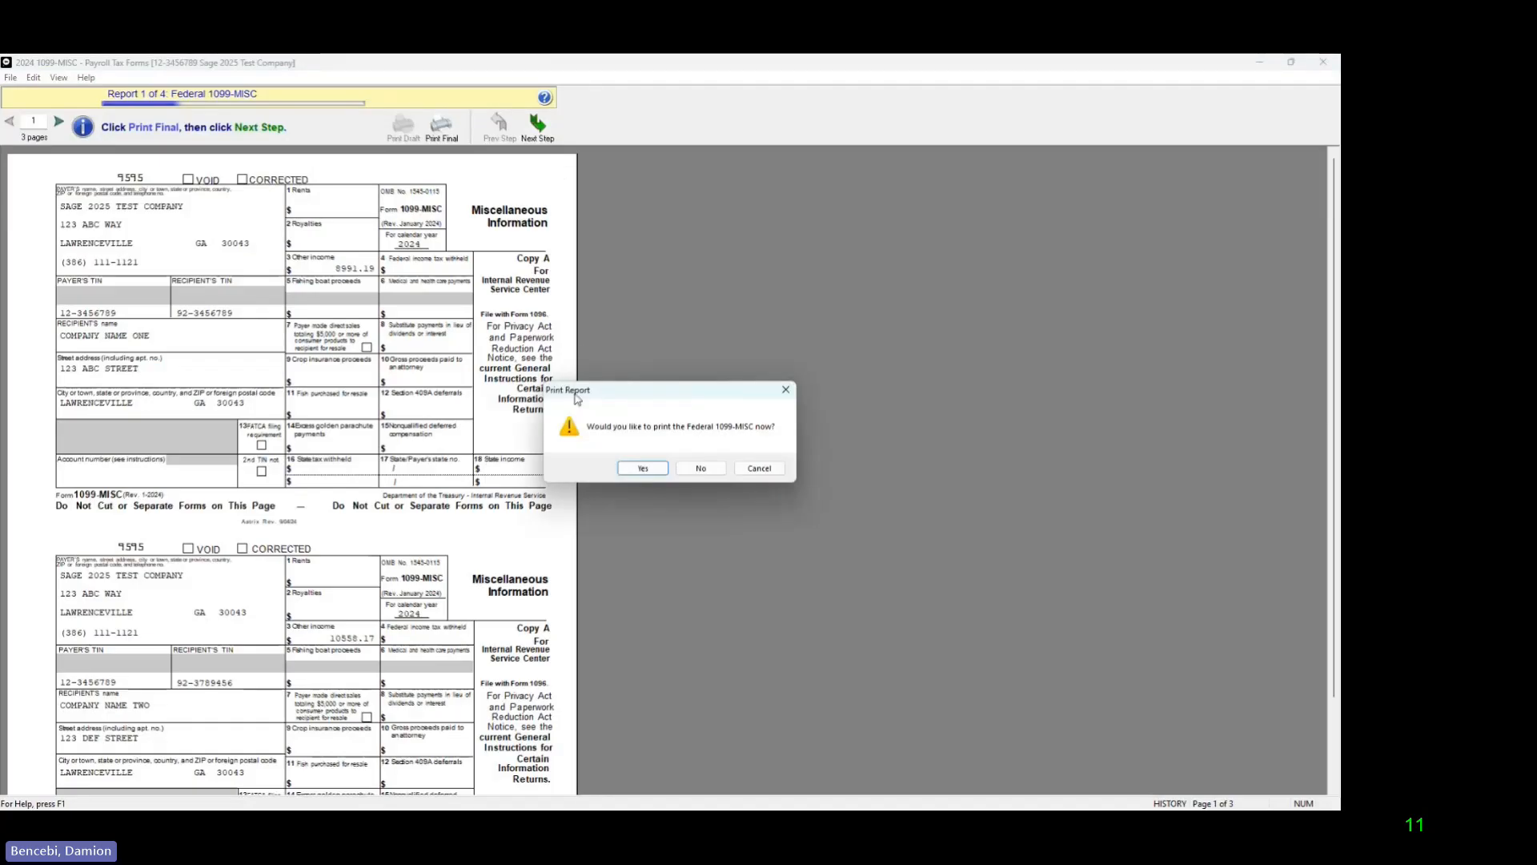
left_click(640, 469)
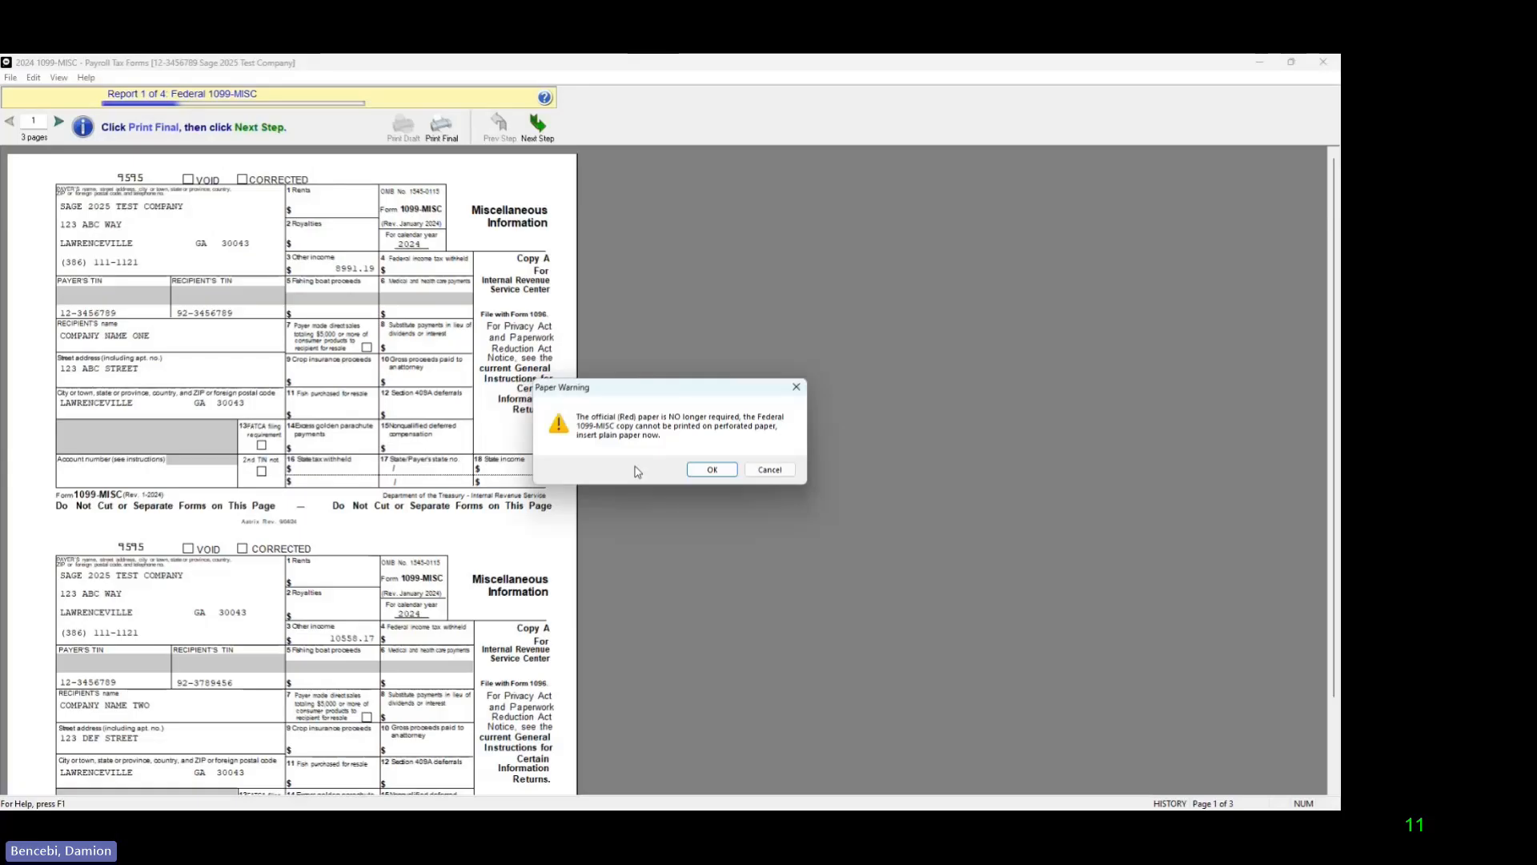
left_click(711, 469)
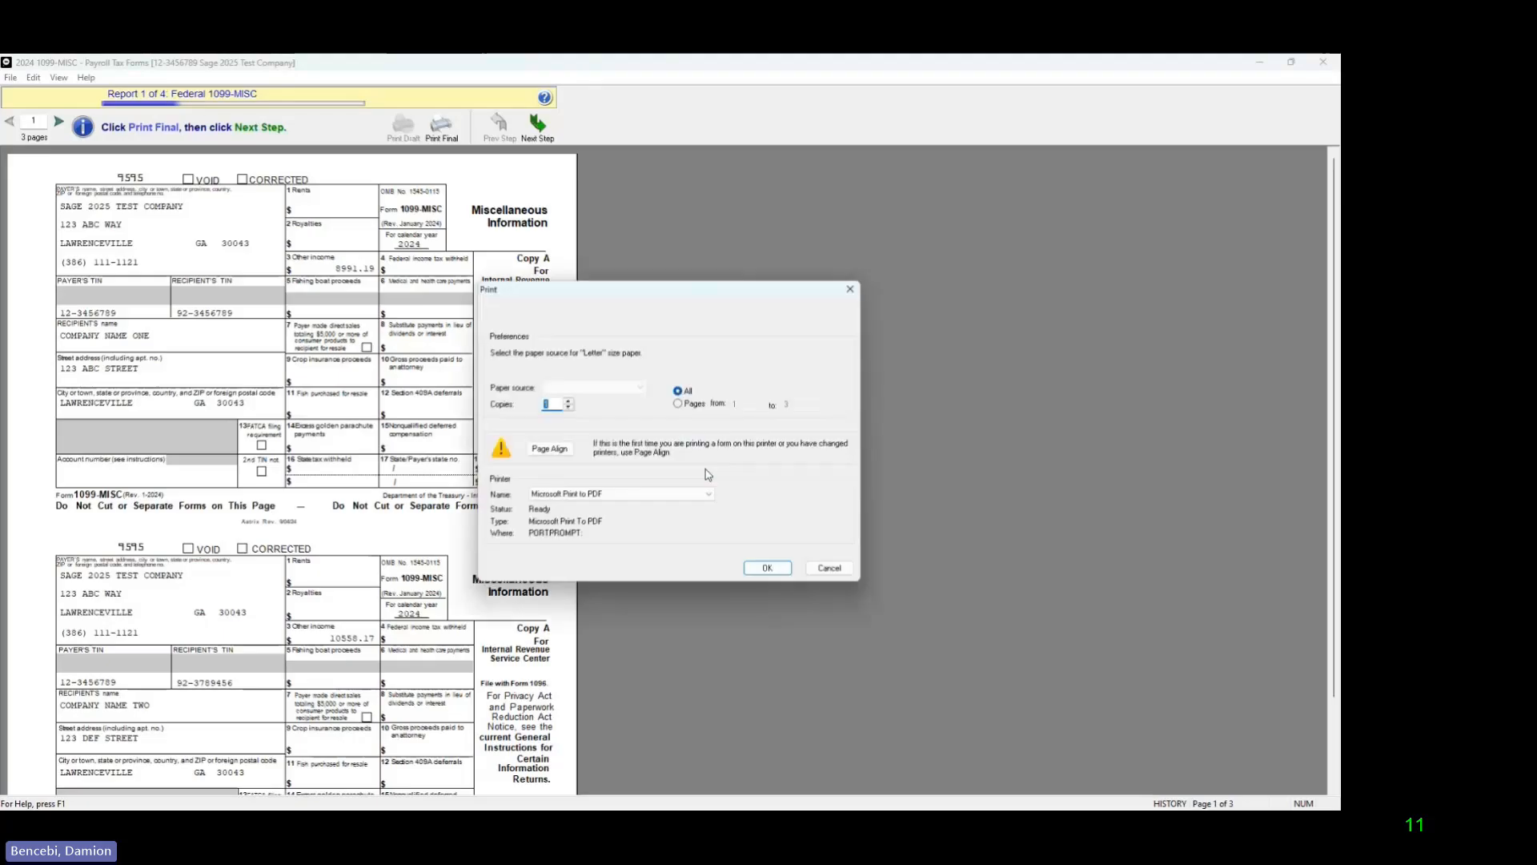
left_click(773, 572)
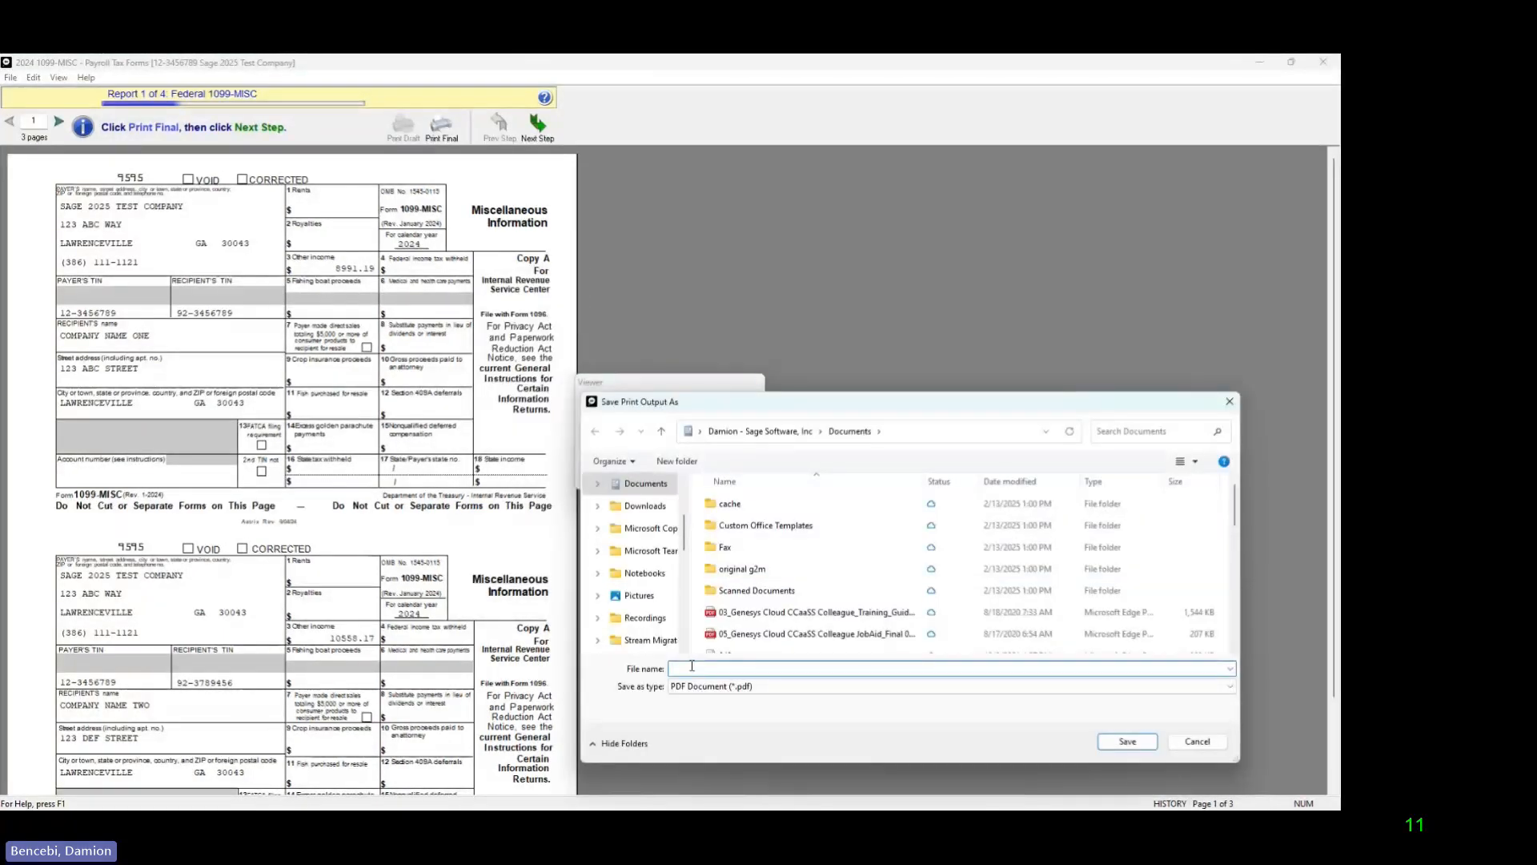
Step: Save the Federal 1099-MISC printout in Documents as a PDF named 1099fed
type("1099grf")
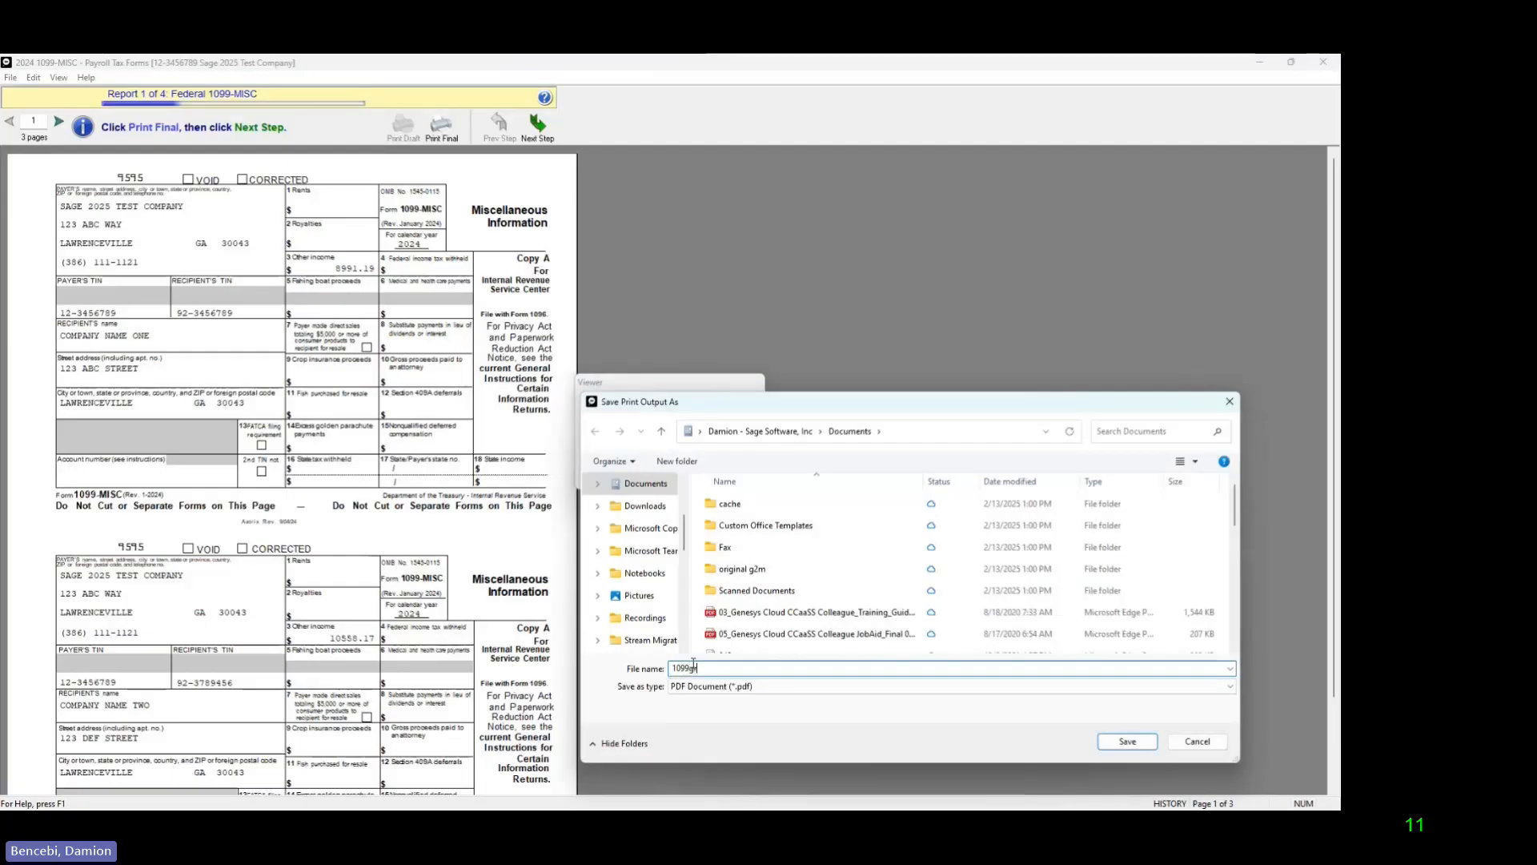
key("BackSpace")
key("BackSpace")
key("BackSpace")
type("fe")
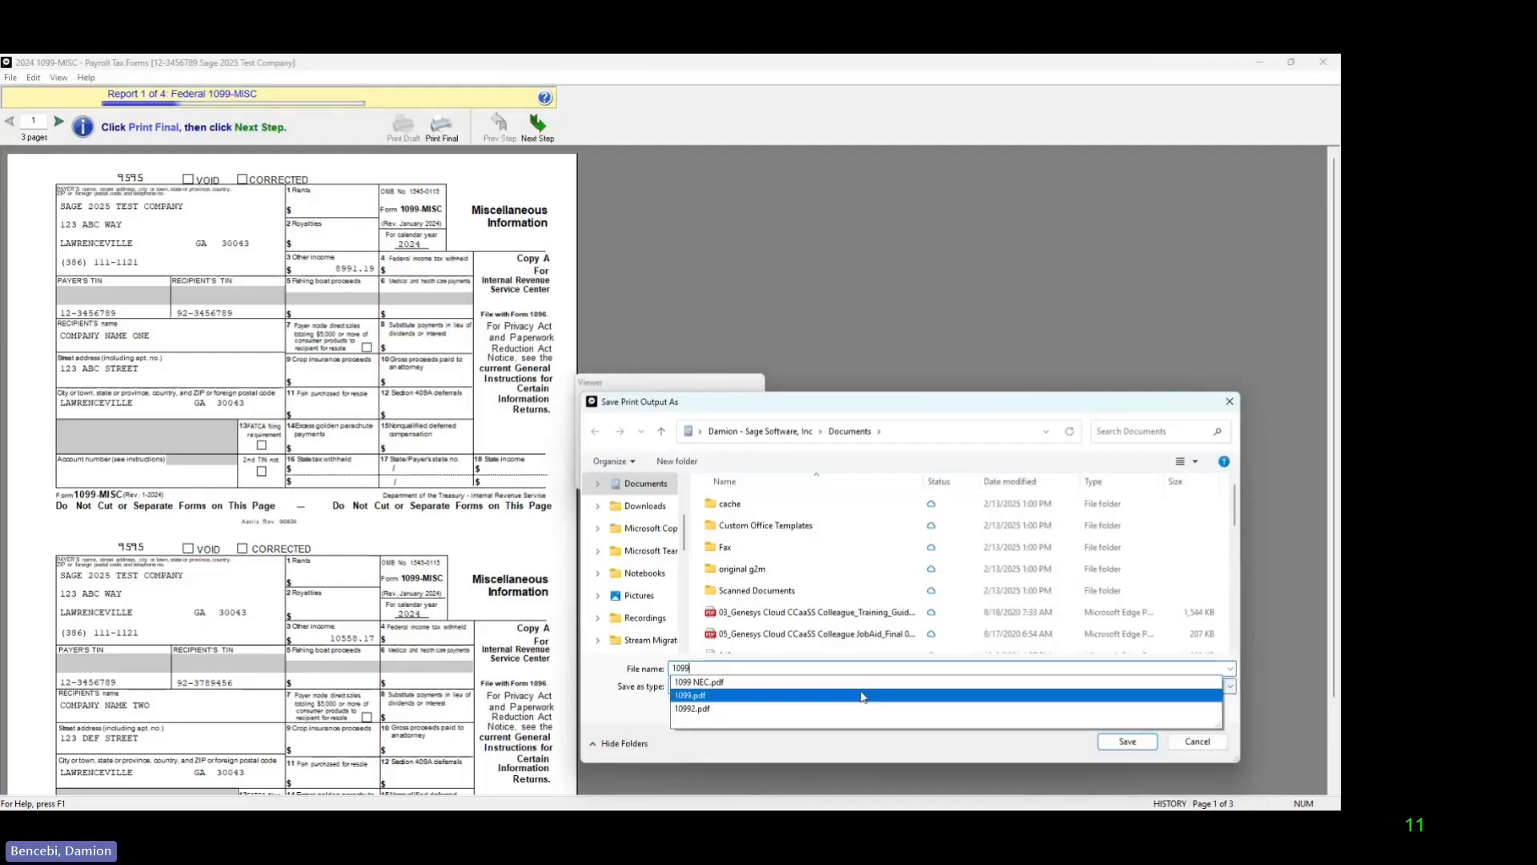
type("d")
left_click(1127, 741)
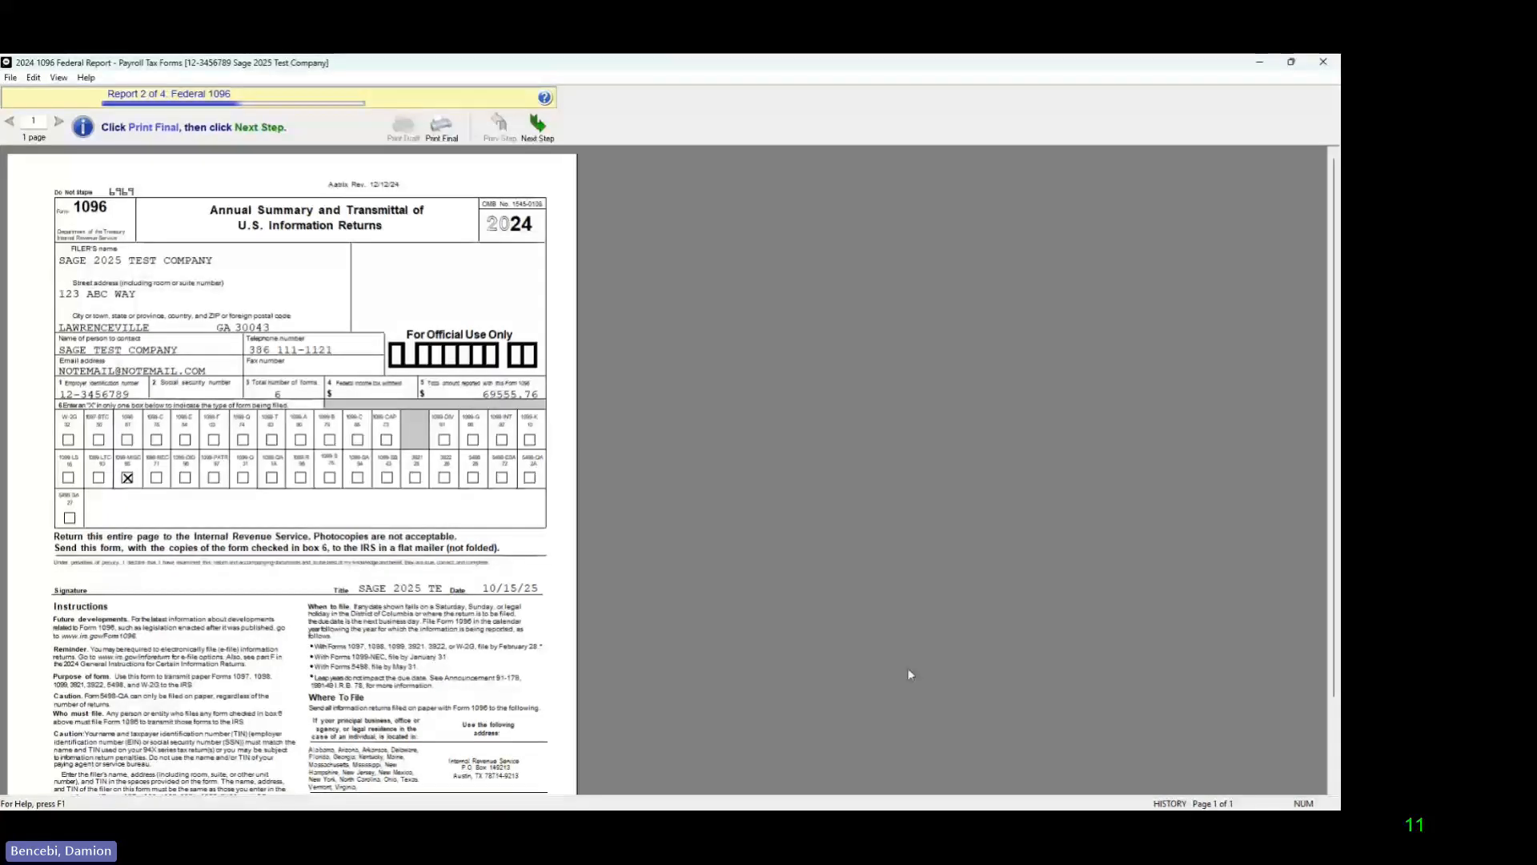
Step: Review the Federal 1096, print it with Microsoft Print to PDF and save it in Documents as 1096fed
scroll(480, 576, "down", 3)
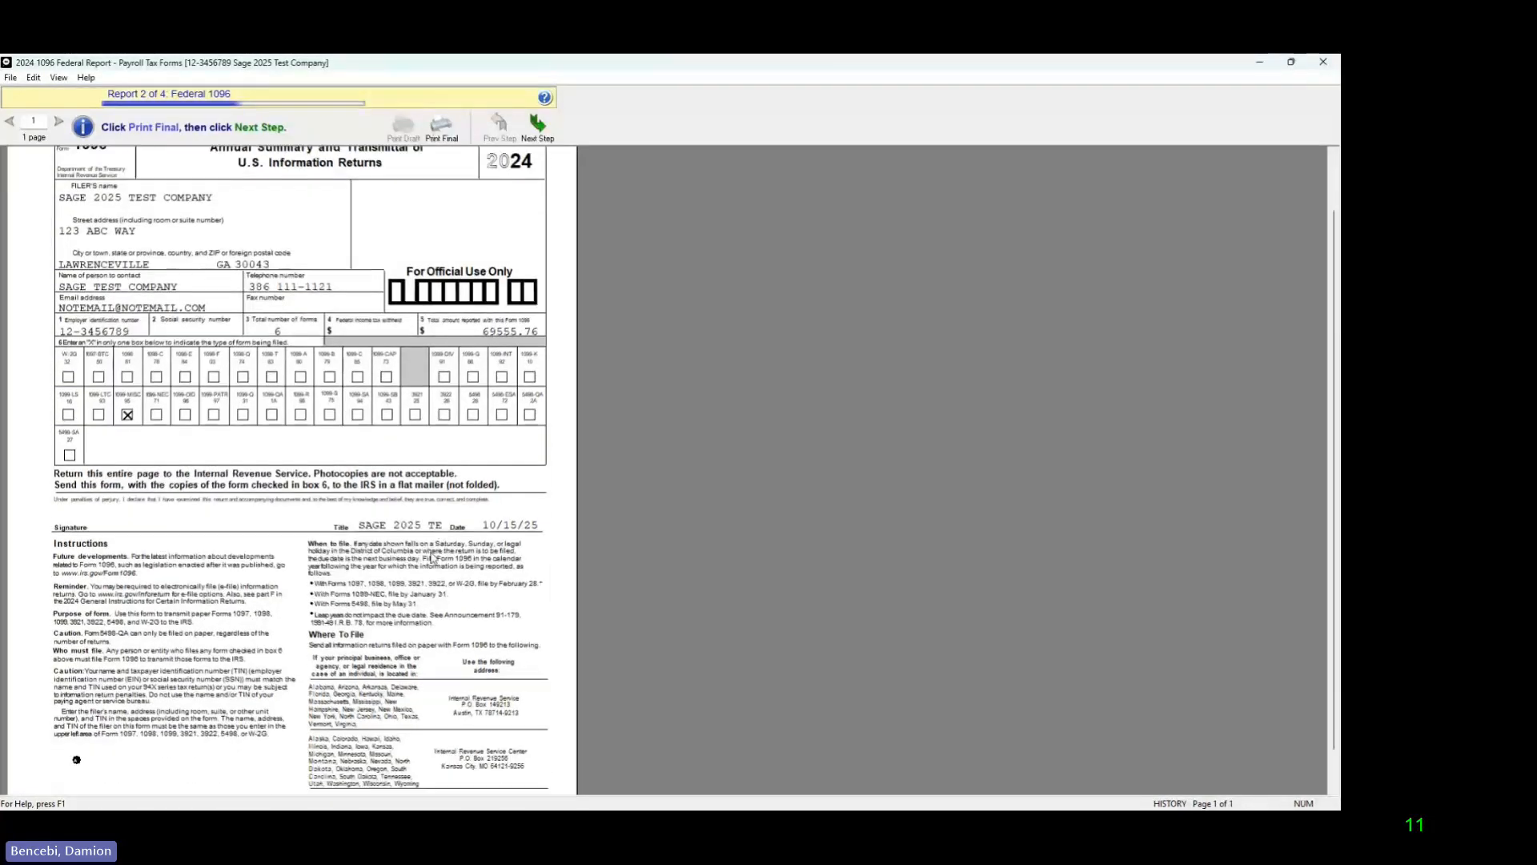
scroll(425, 566, "up", 3)
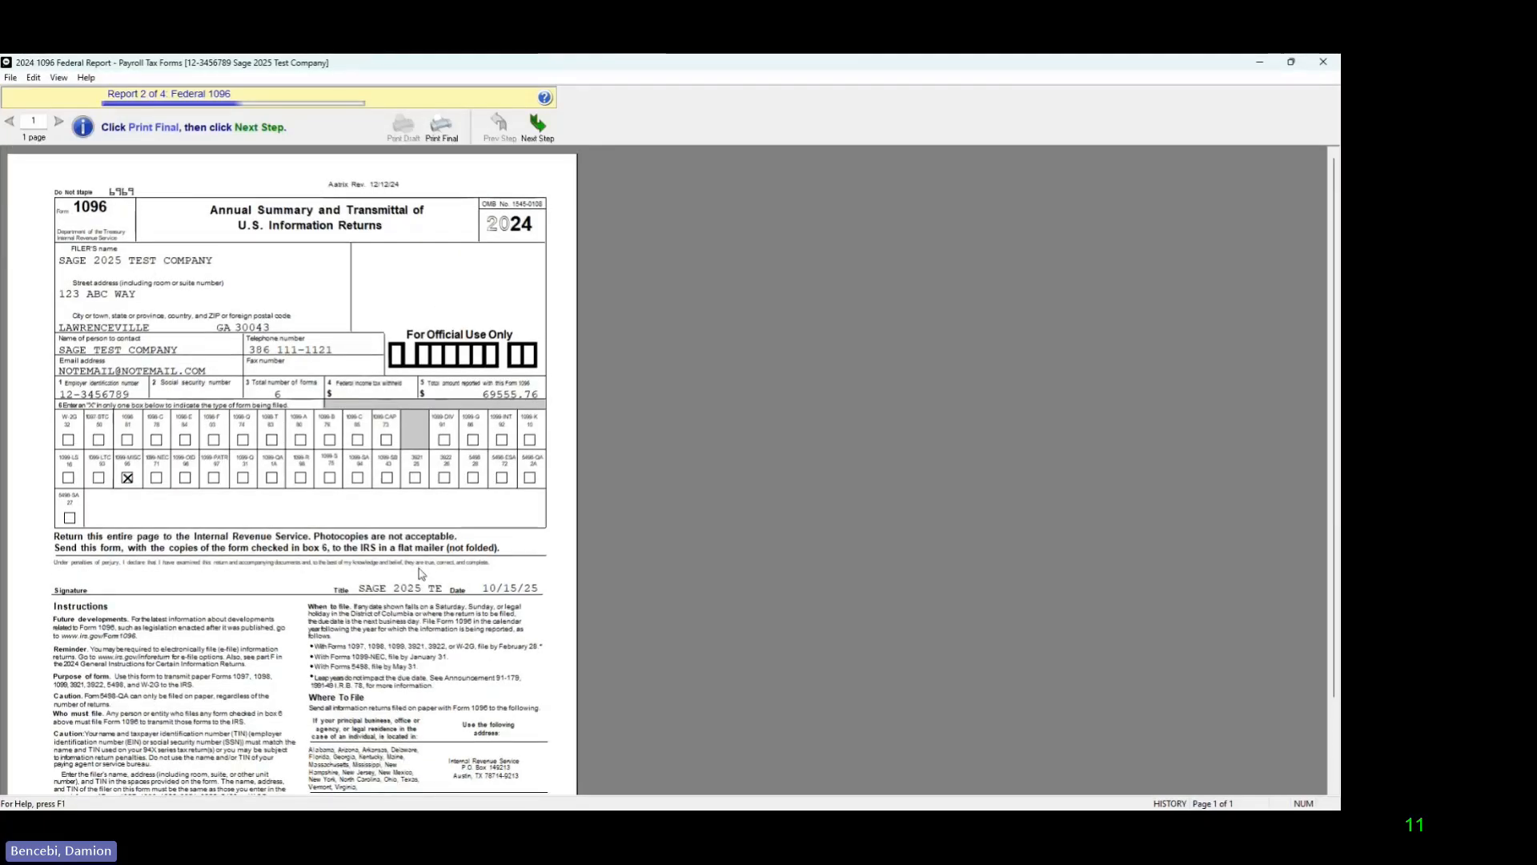
left_click(545, 132)
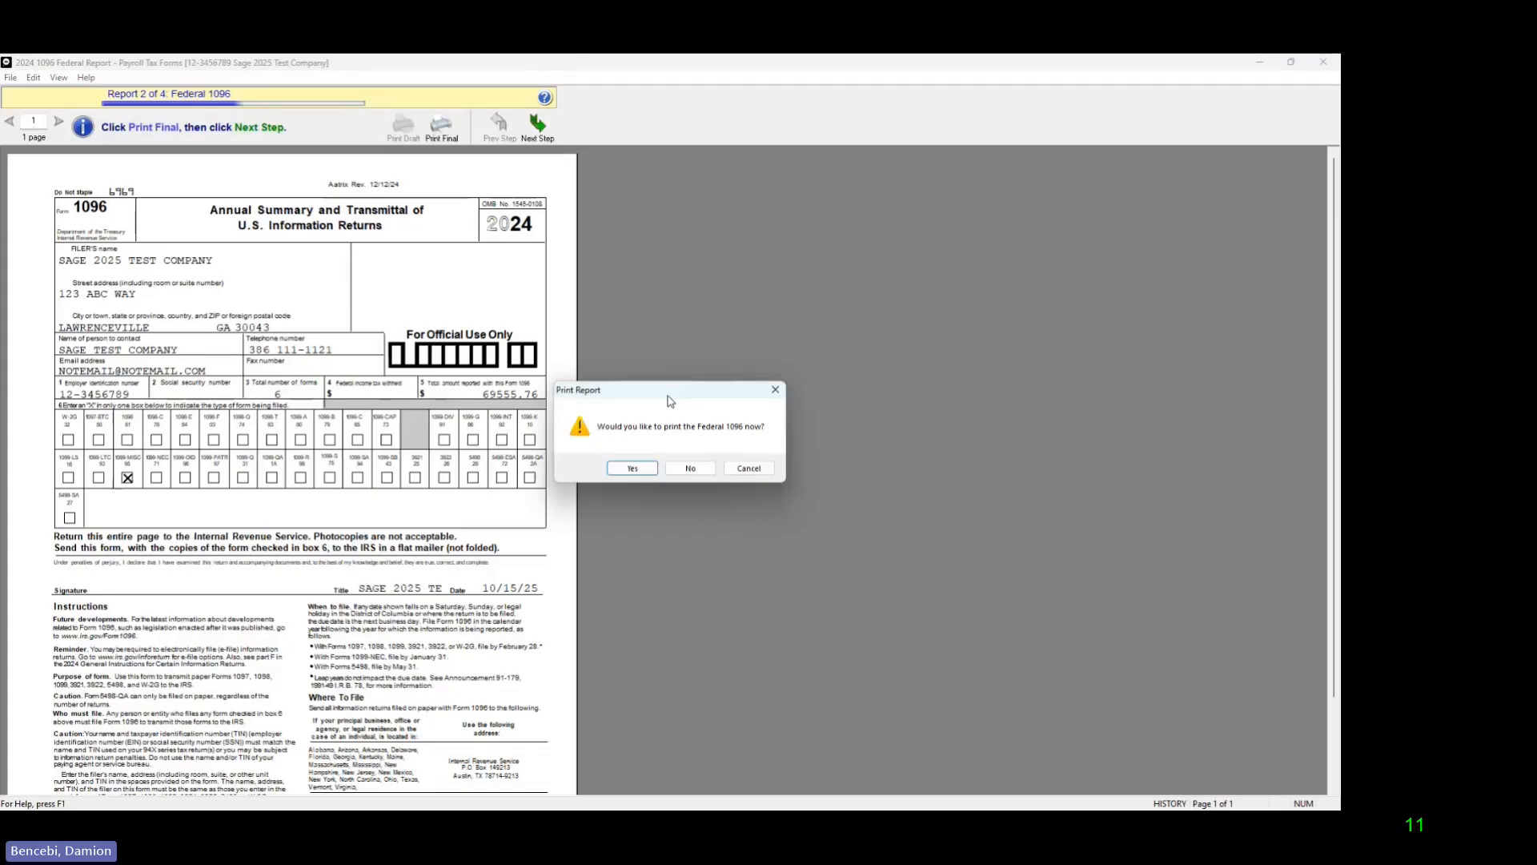
left_click(631, 468)
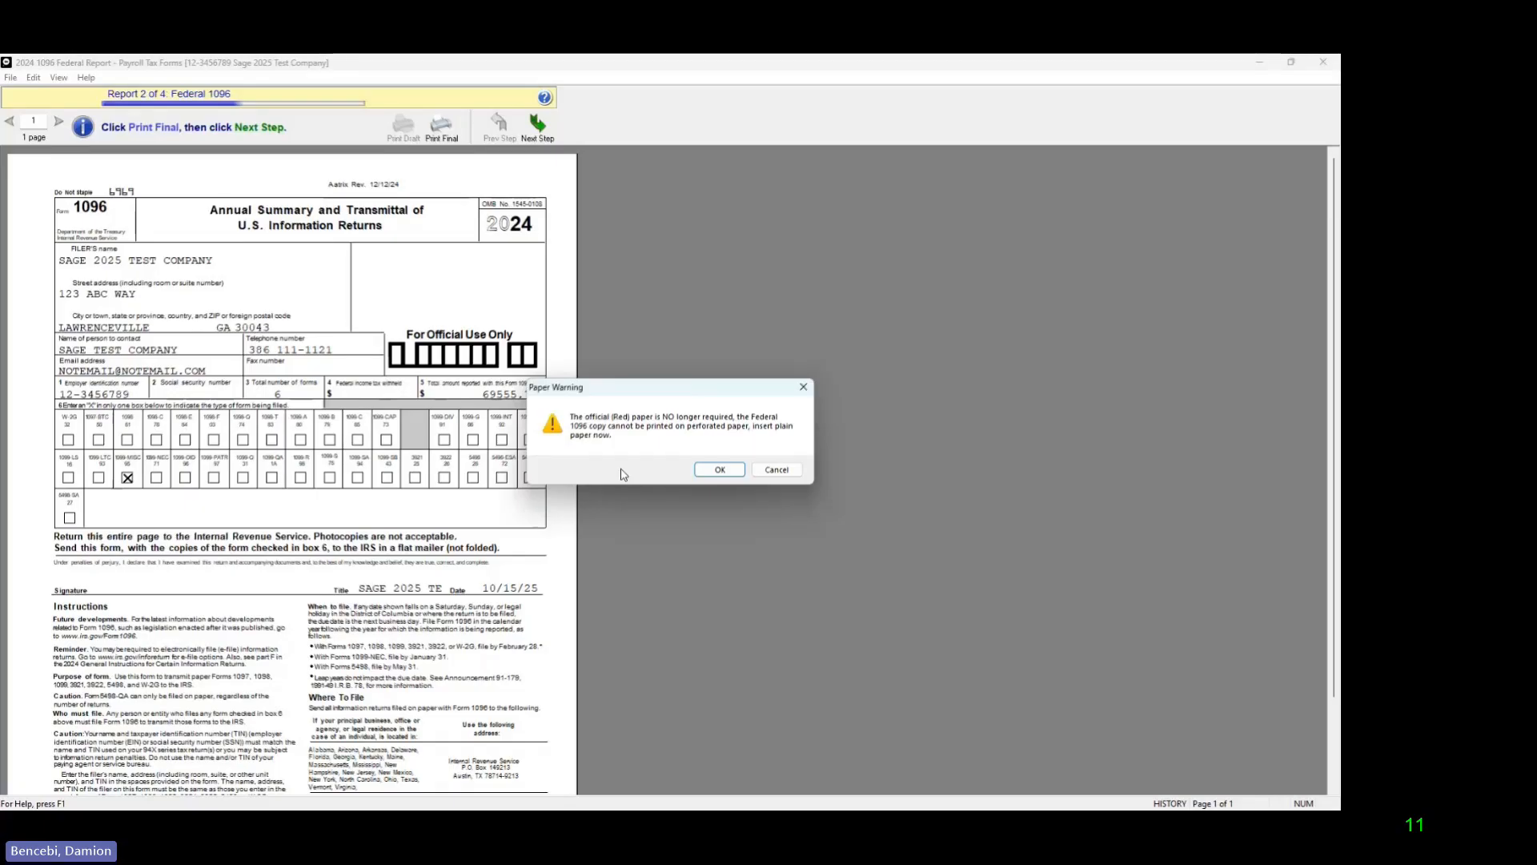
left_click(716, 471)
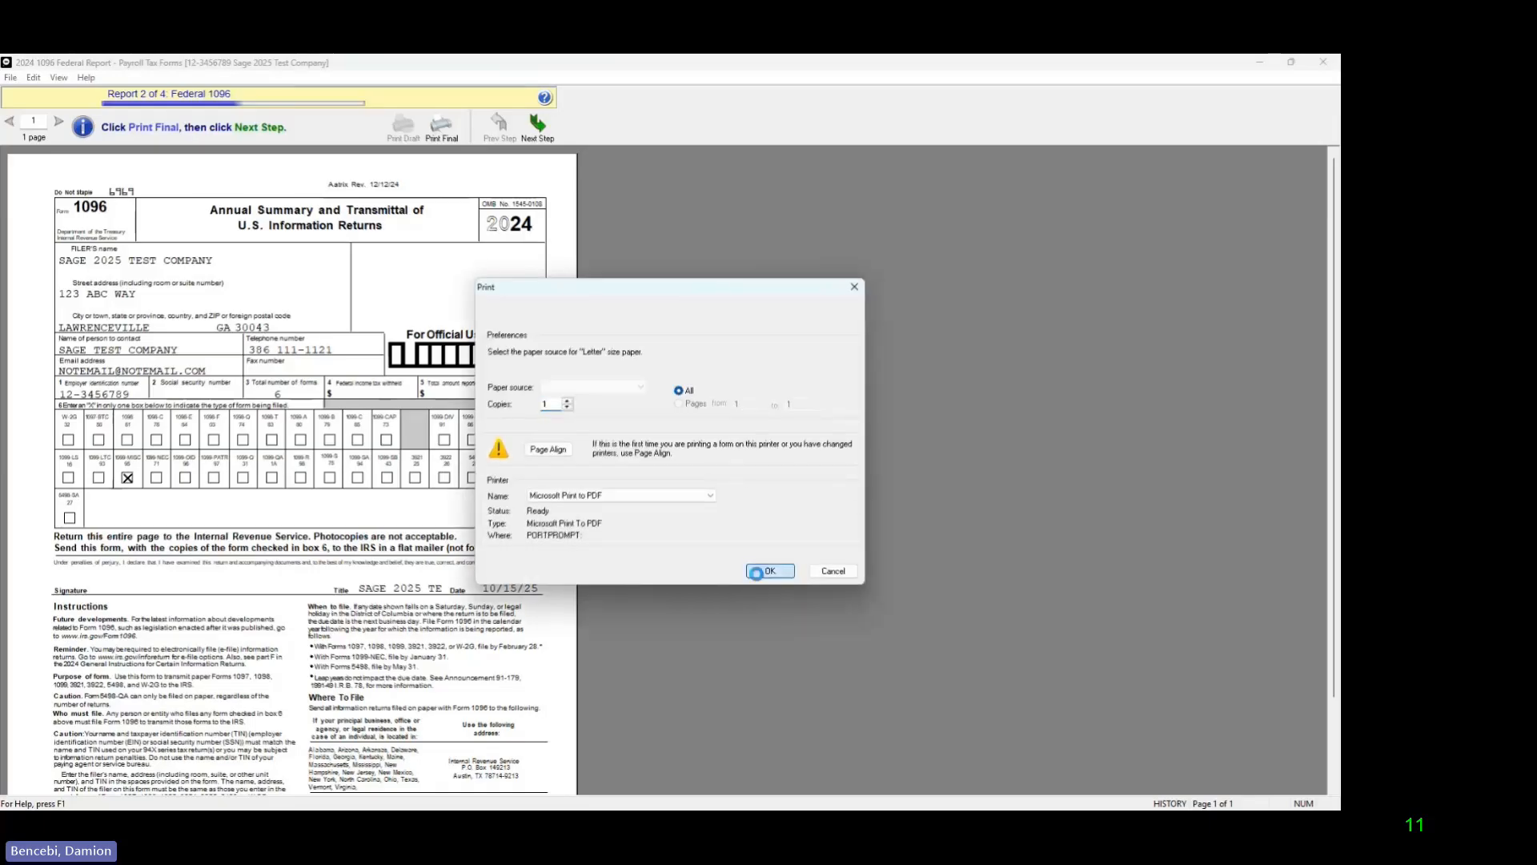
left_click(755, 571)
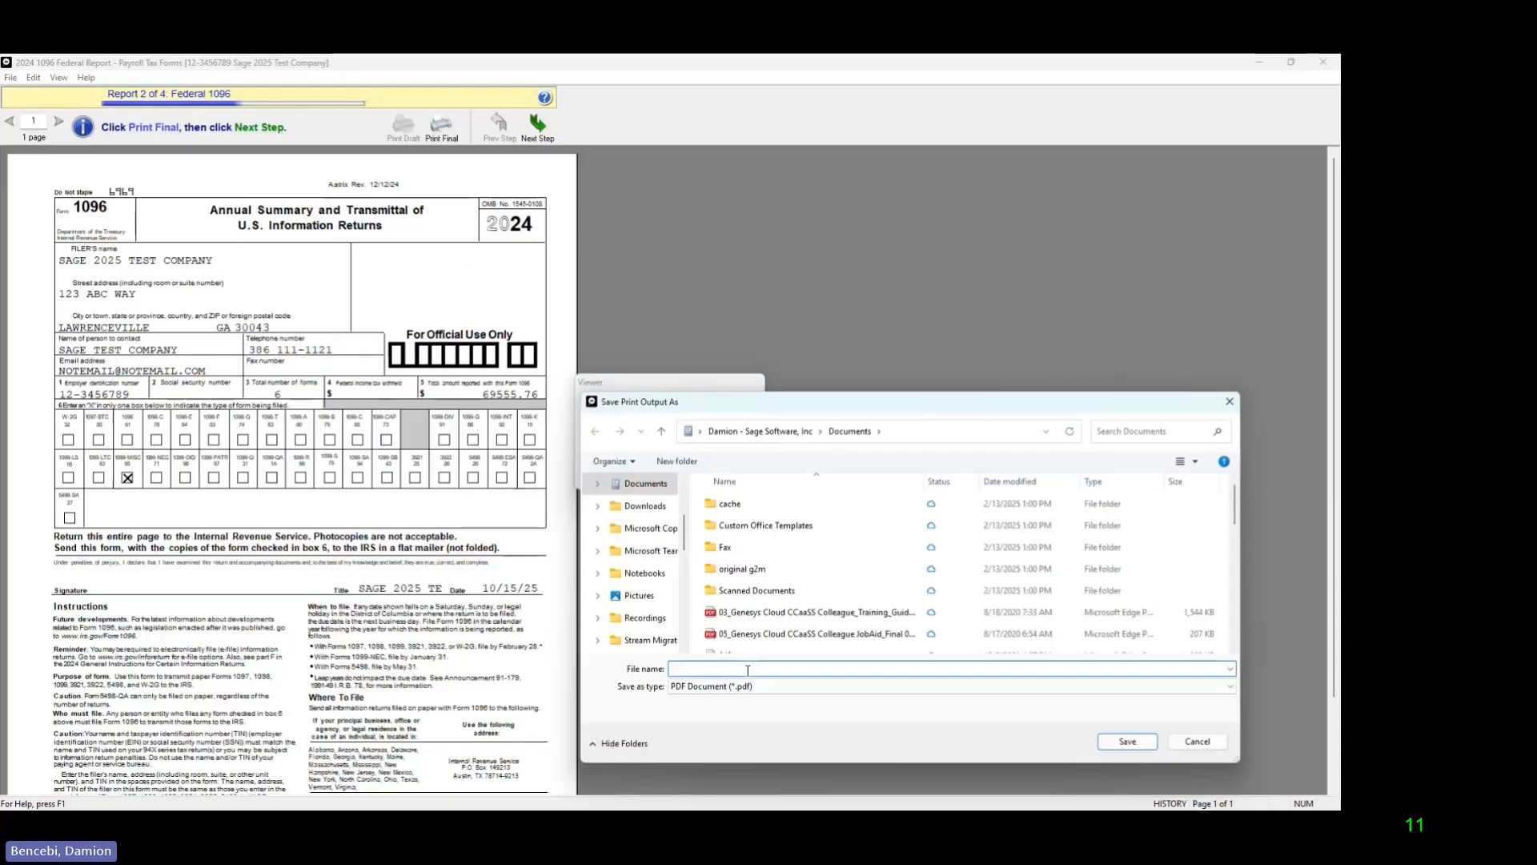
type("1096fed")
left_click(1127, 740)
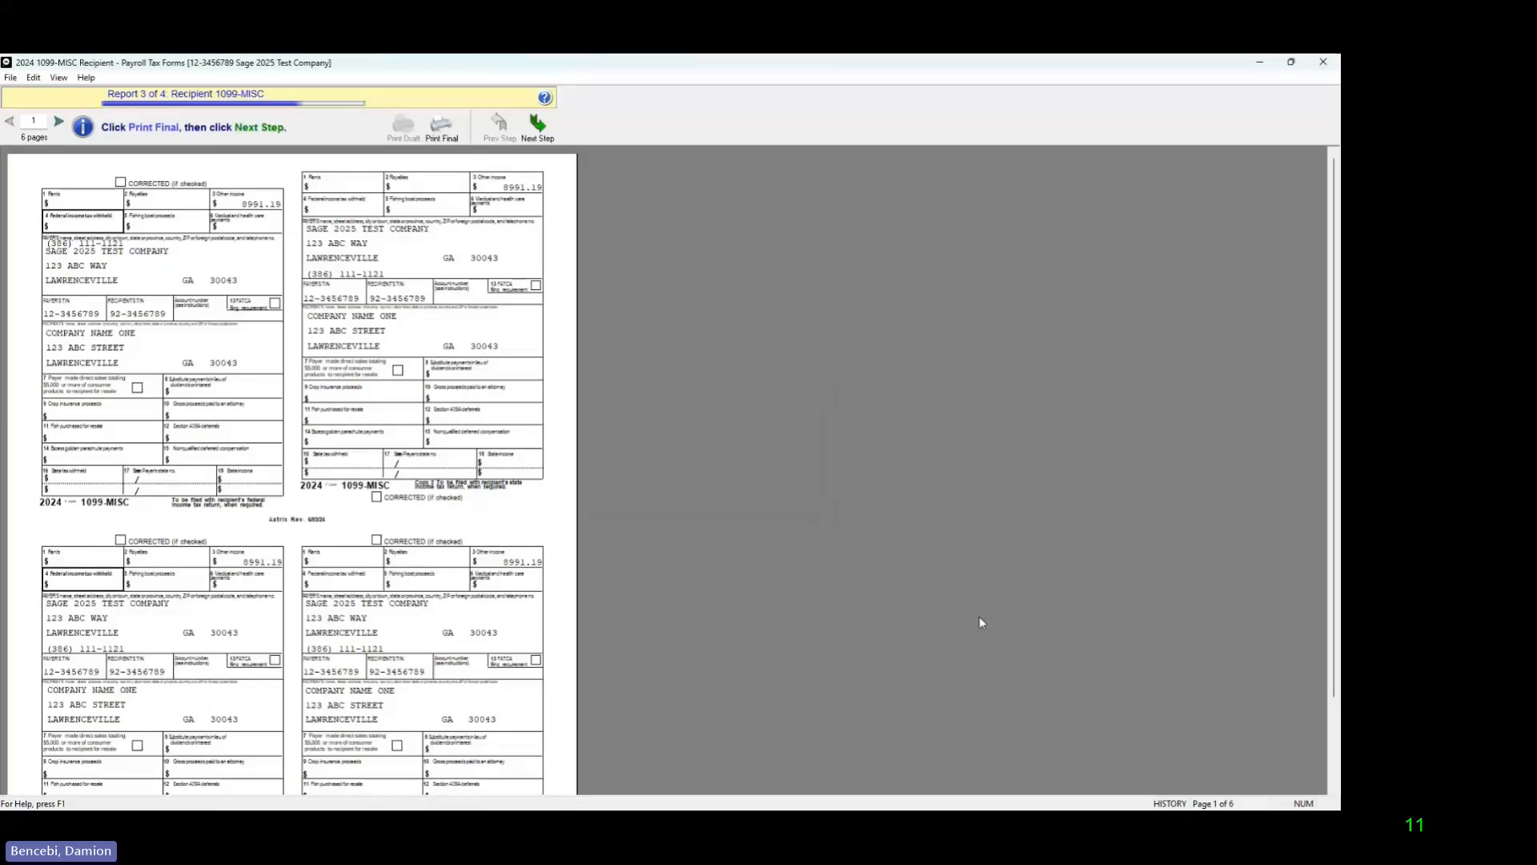
Step: Examine the recipient details and amounts on the six pages of the Recipient 1099-MISC report
scroll(459, 478, "down", 3)
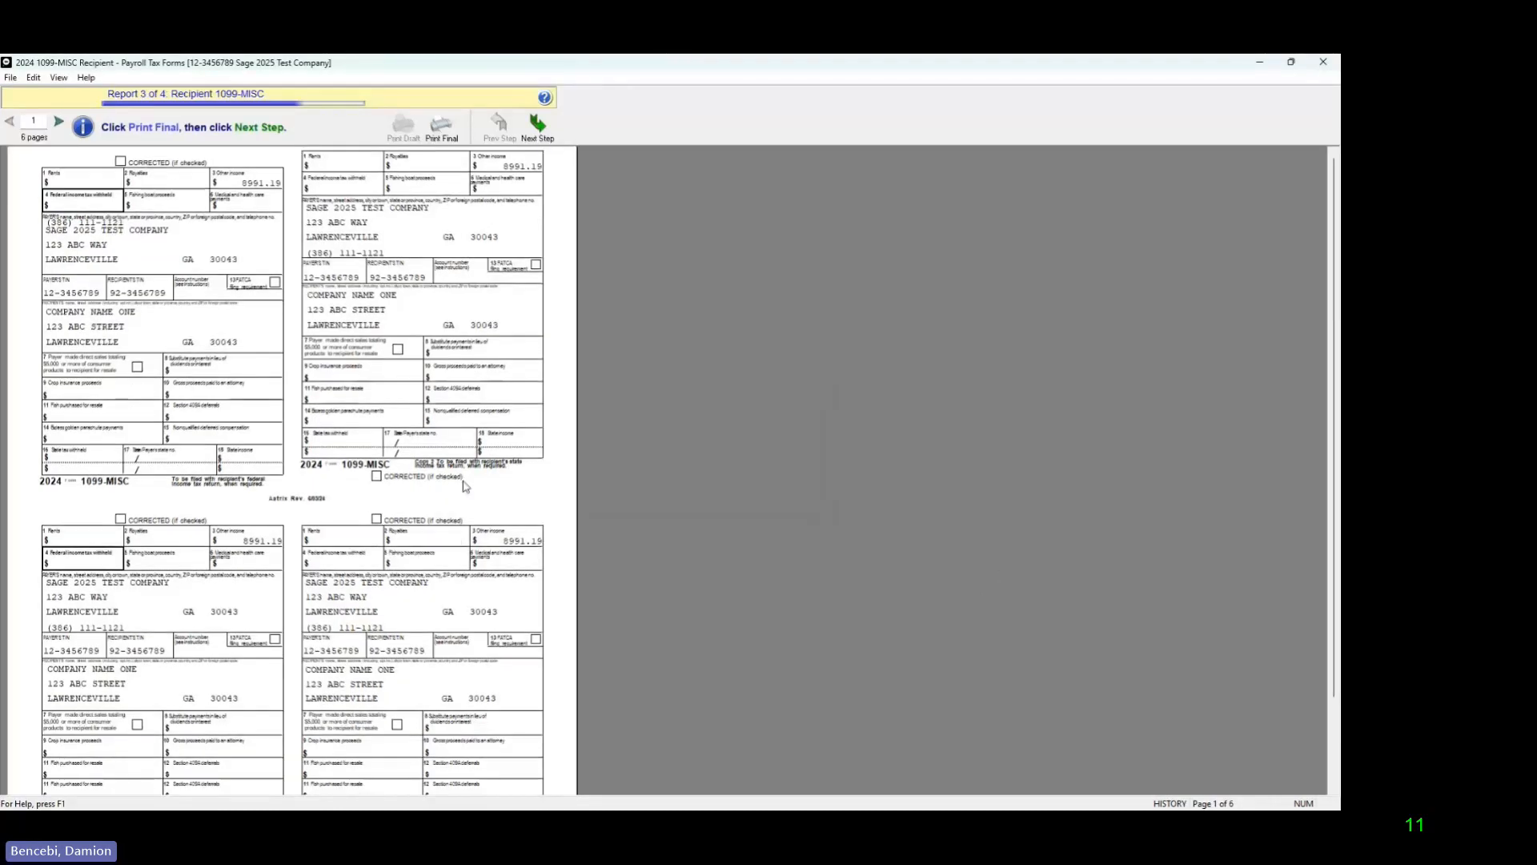
scroll(455, 500, "up", 3)
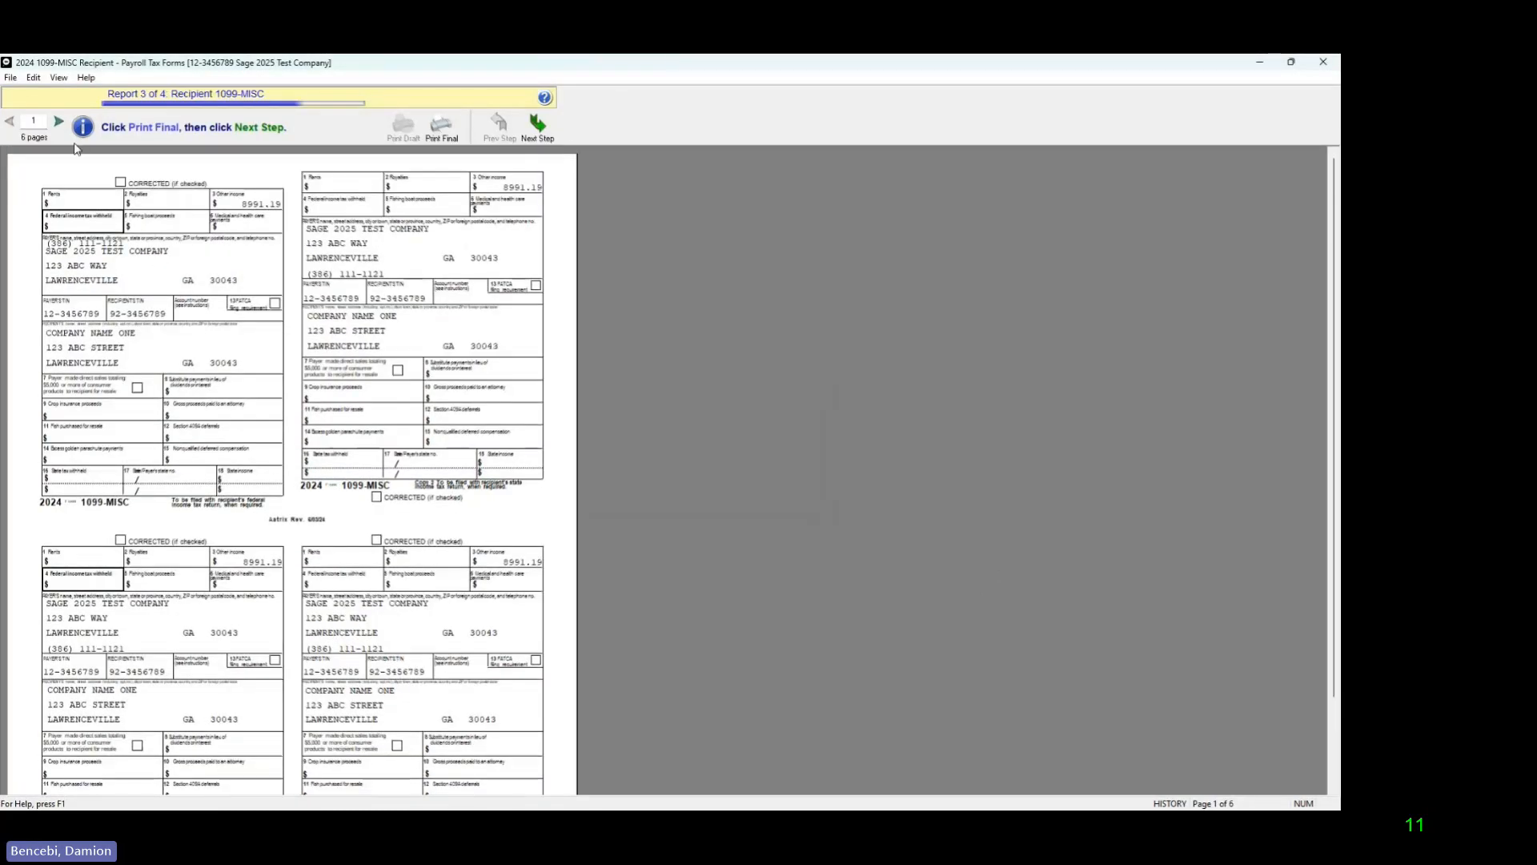
left_click(59, 123)
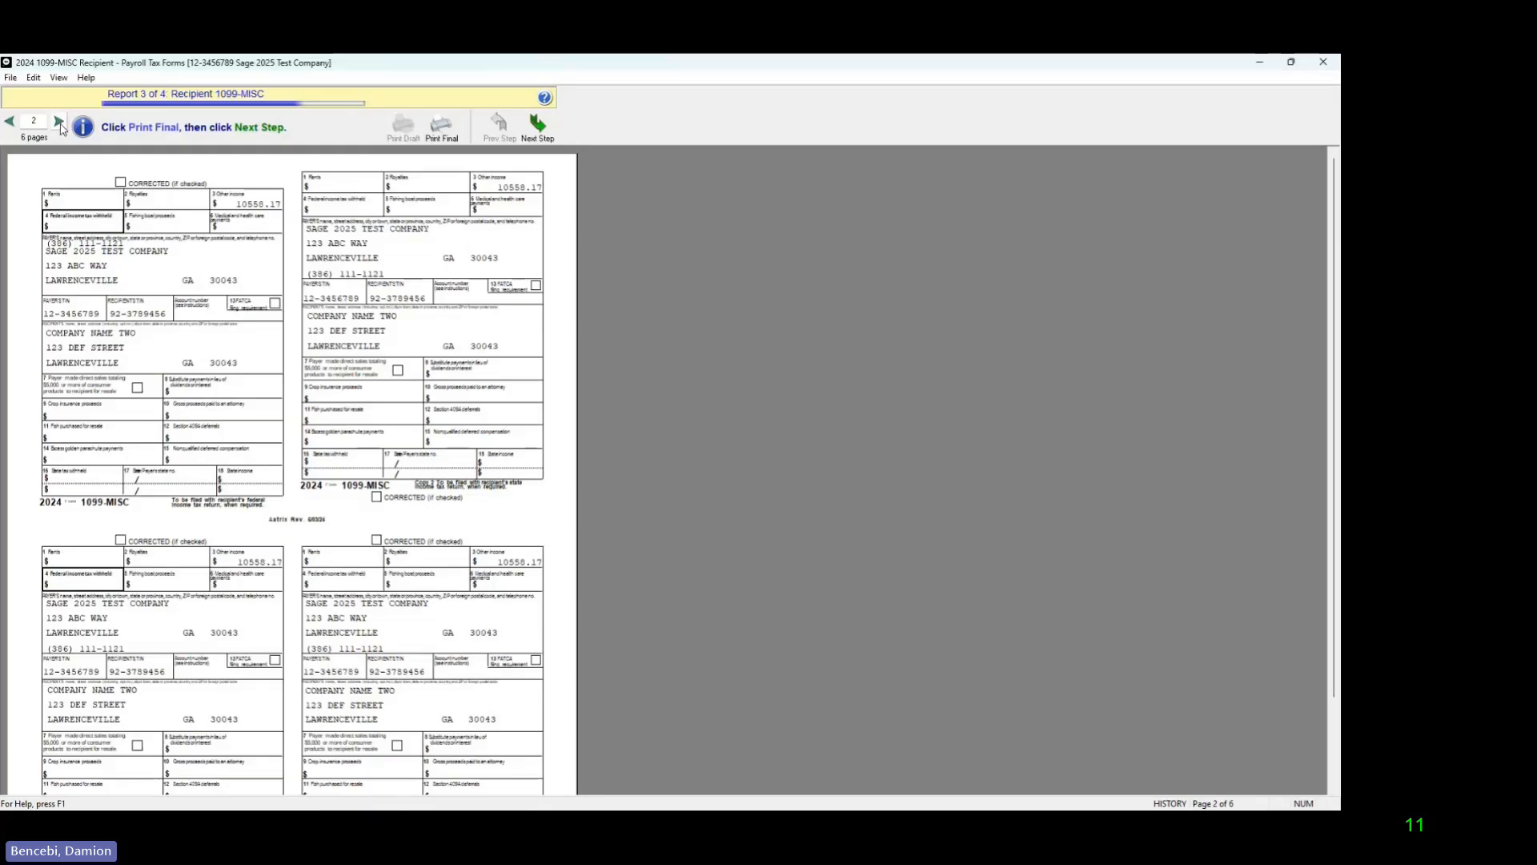
left_click(60, 122)
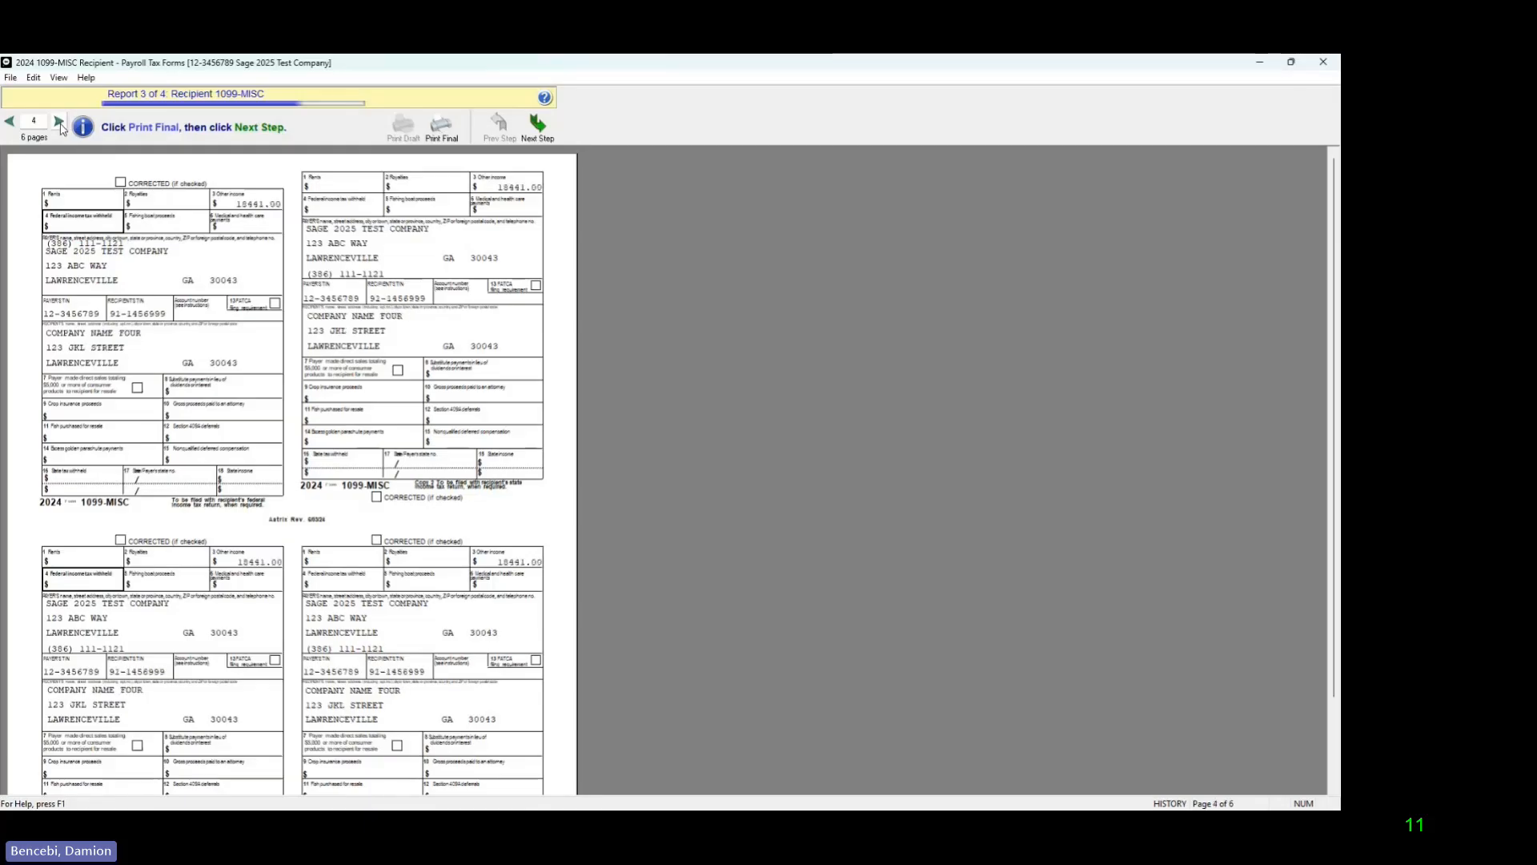
left_click(60, 122)
left_click(60, 122)
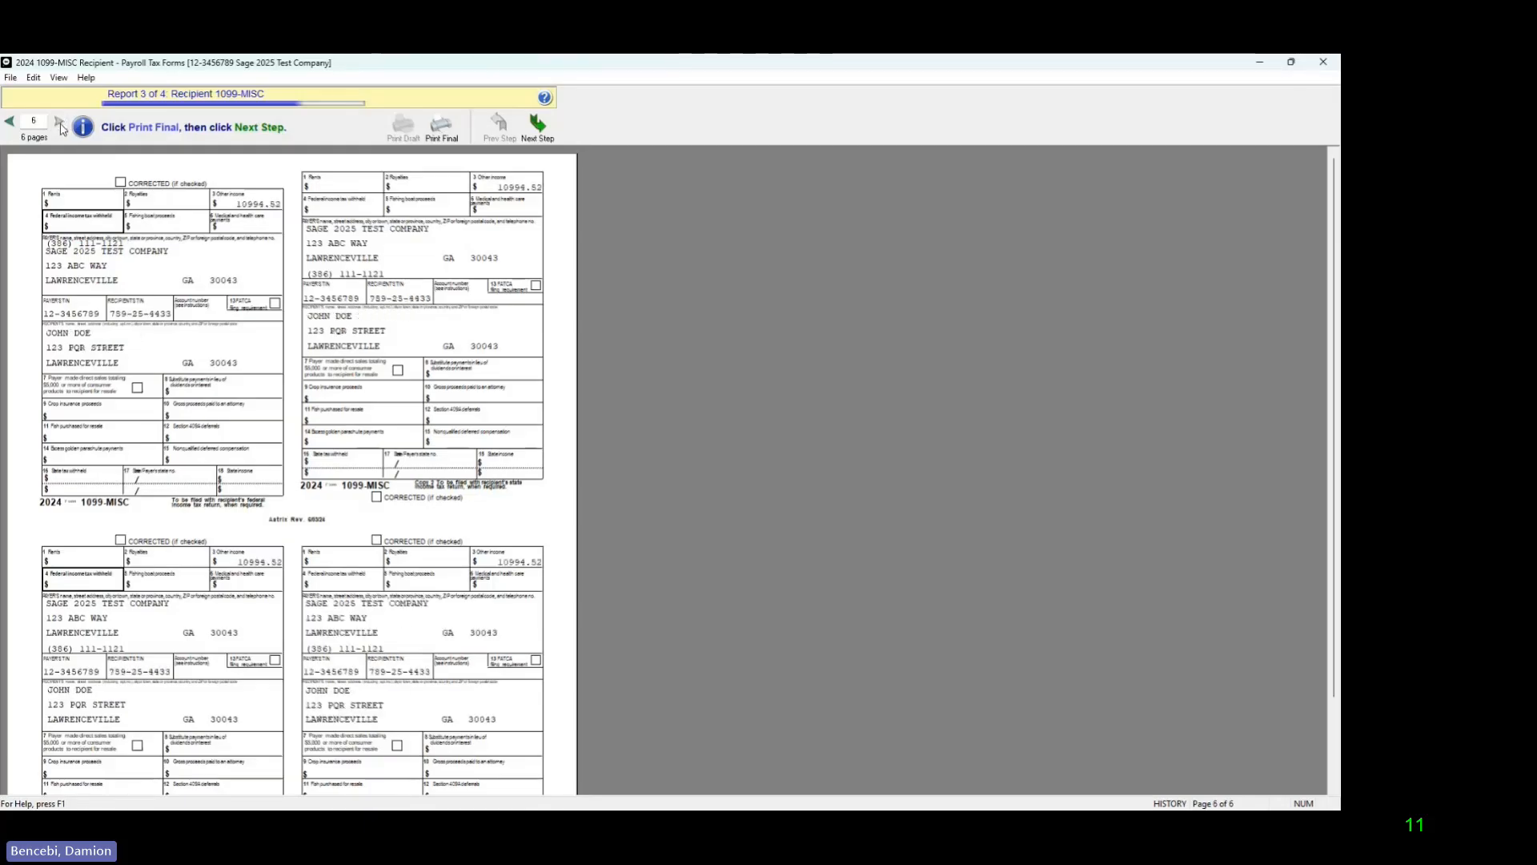
left_click(9, 125)
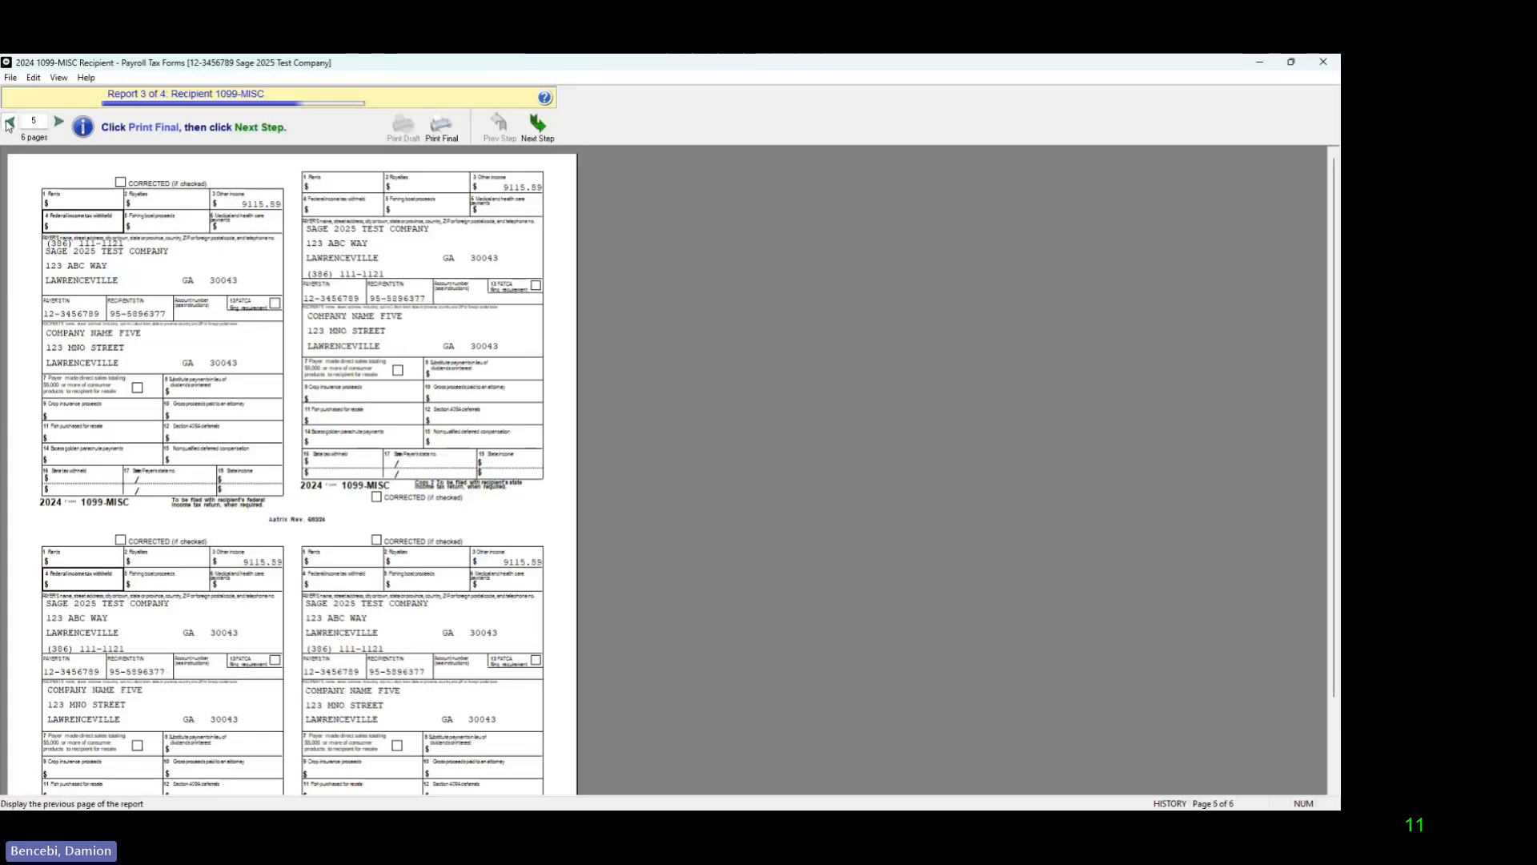
left_click(9, 125)
left_click(9, 125)
left_click(9, 125)
left_click(9, 125)
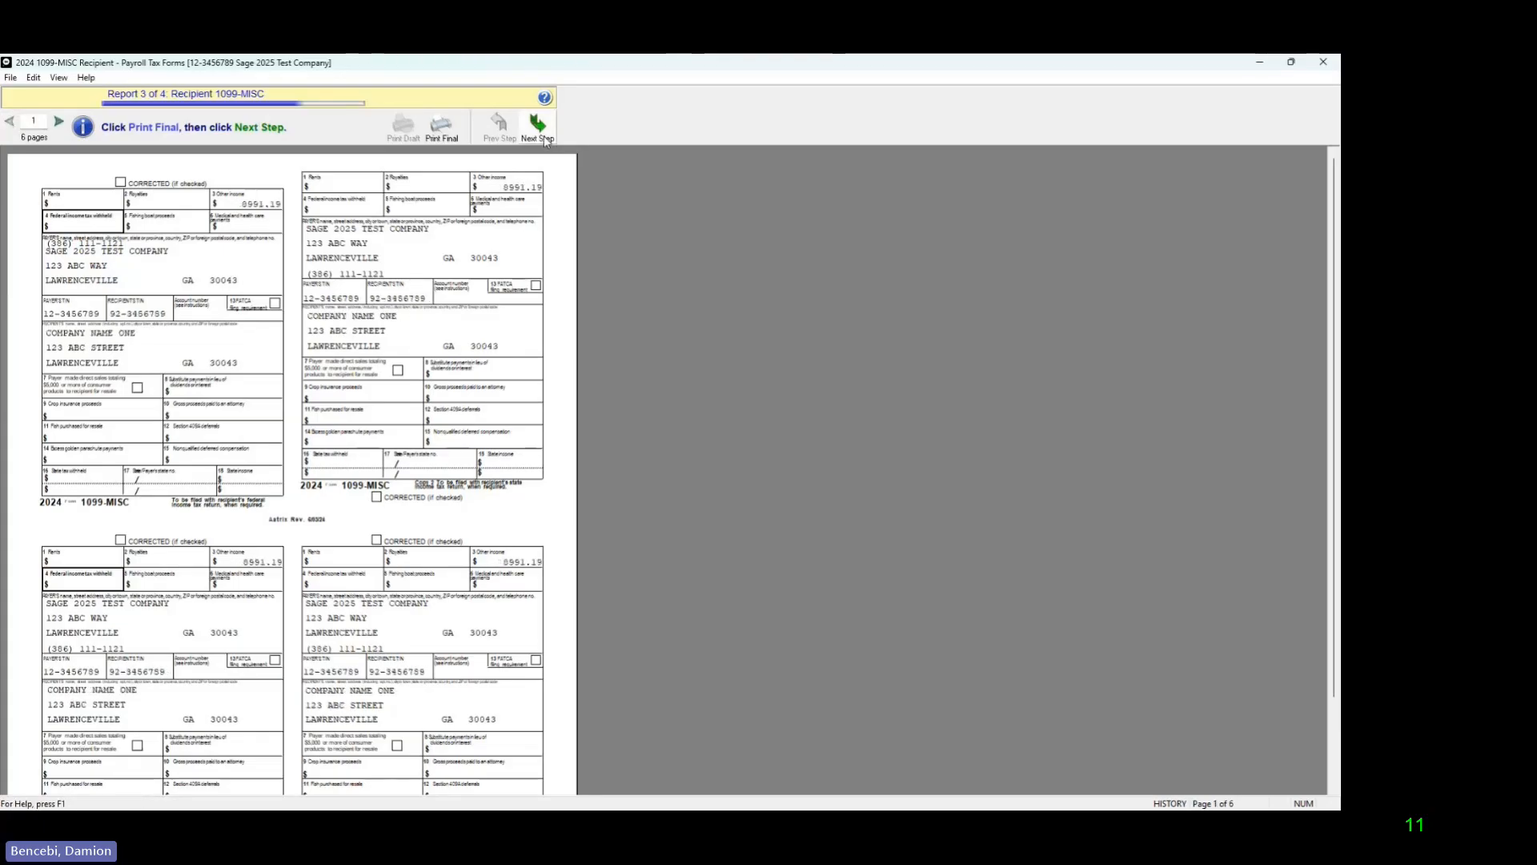
Step: Print all Recipient 1099-MISC pages with Microsoft Print to PDF and save them in Documents as 1099rec
left_click(544, 134)
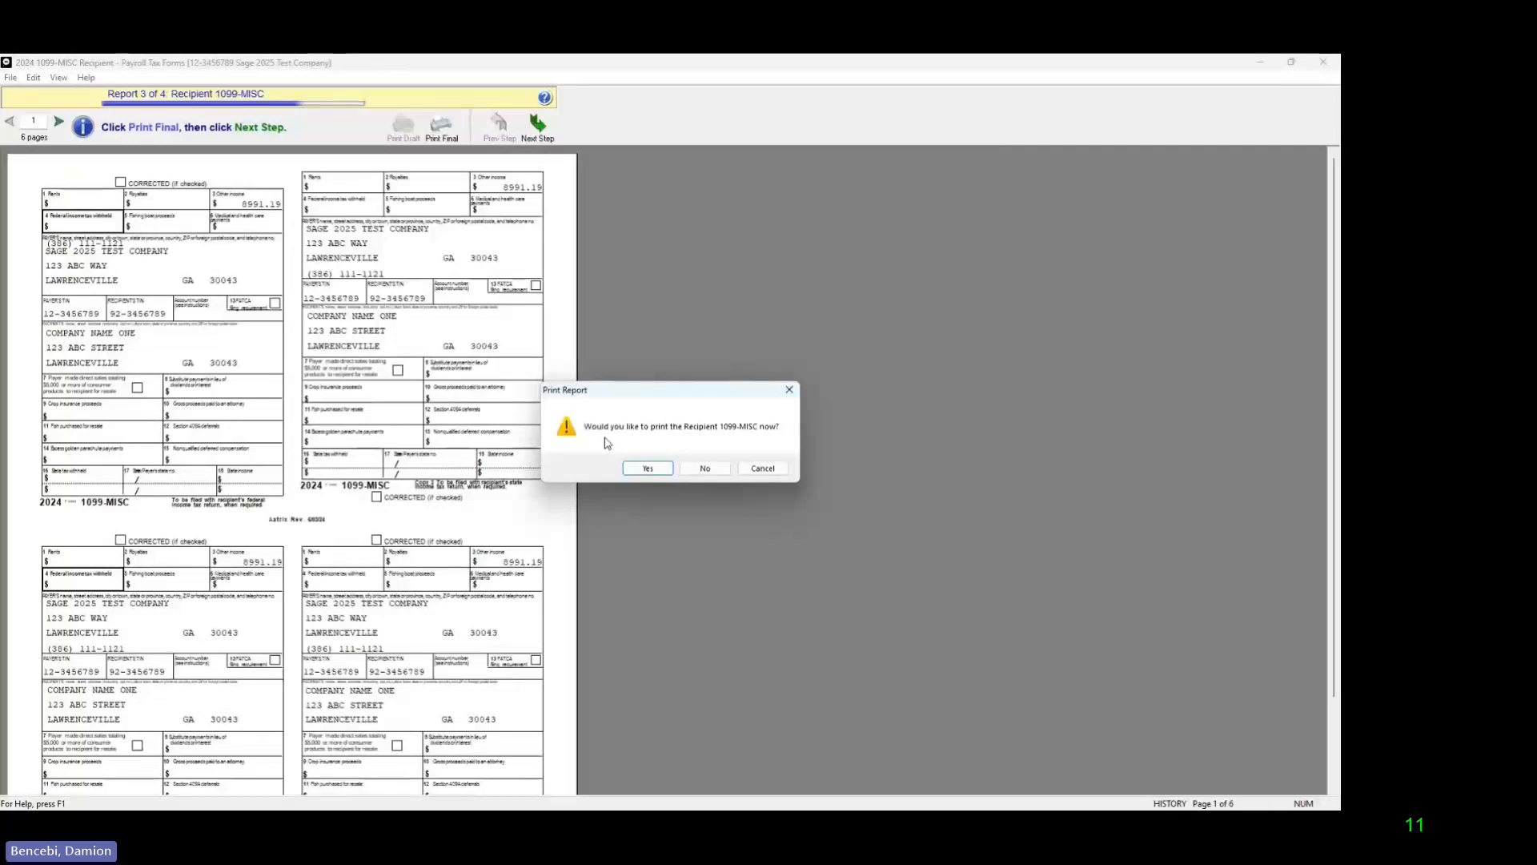
left_click(646, 469)
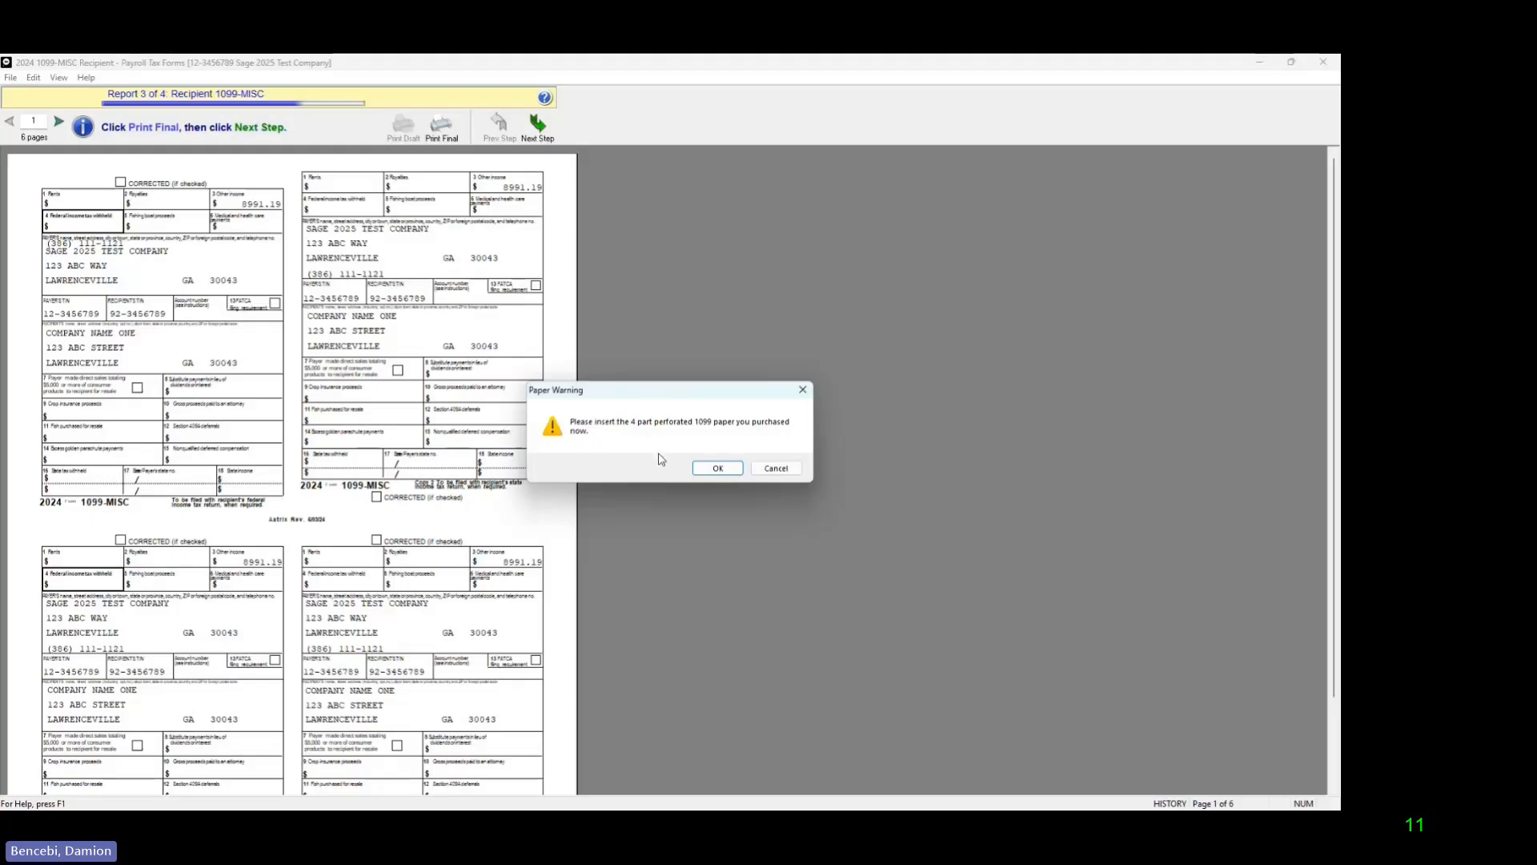
left_click(709, 471)
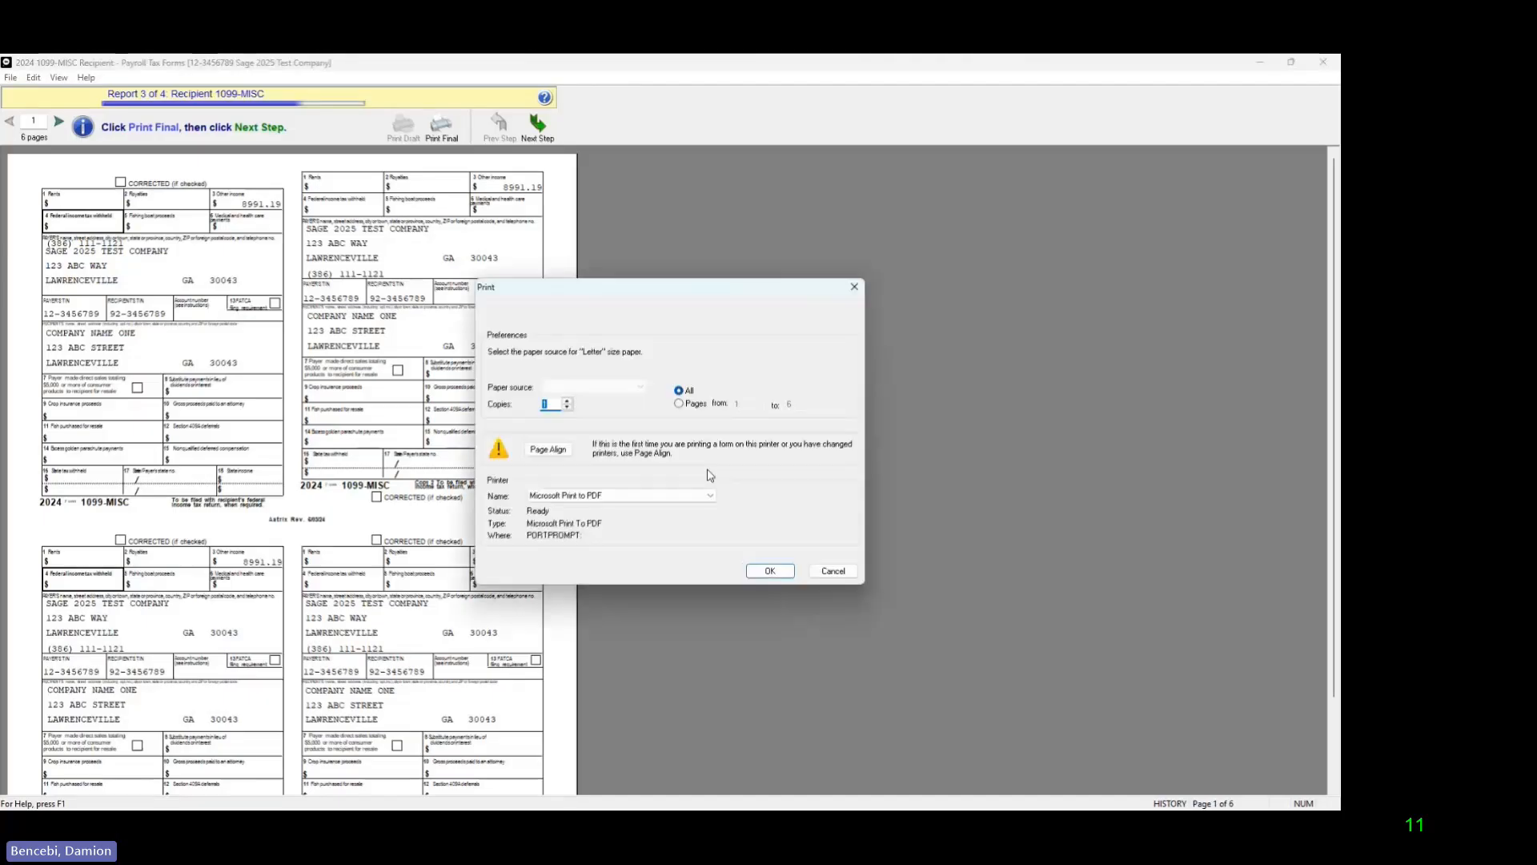
left_click(760, 569)
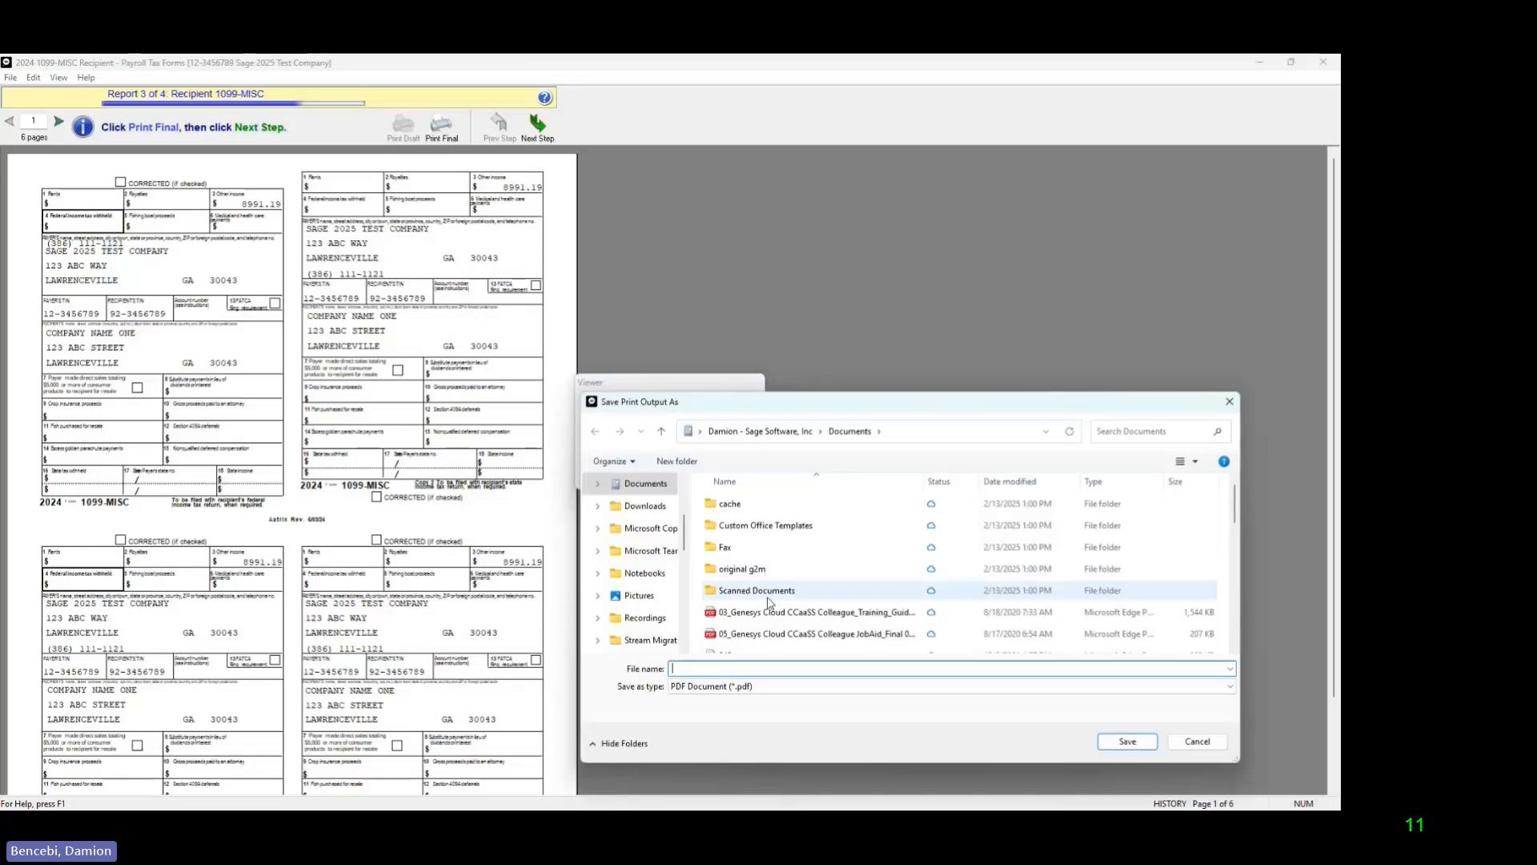
type("1")
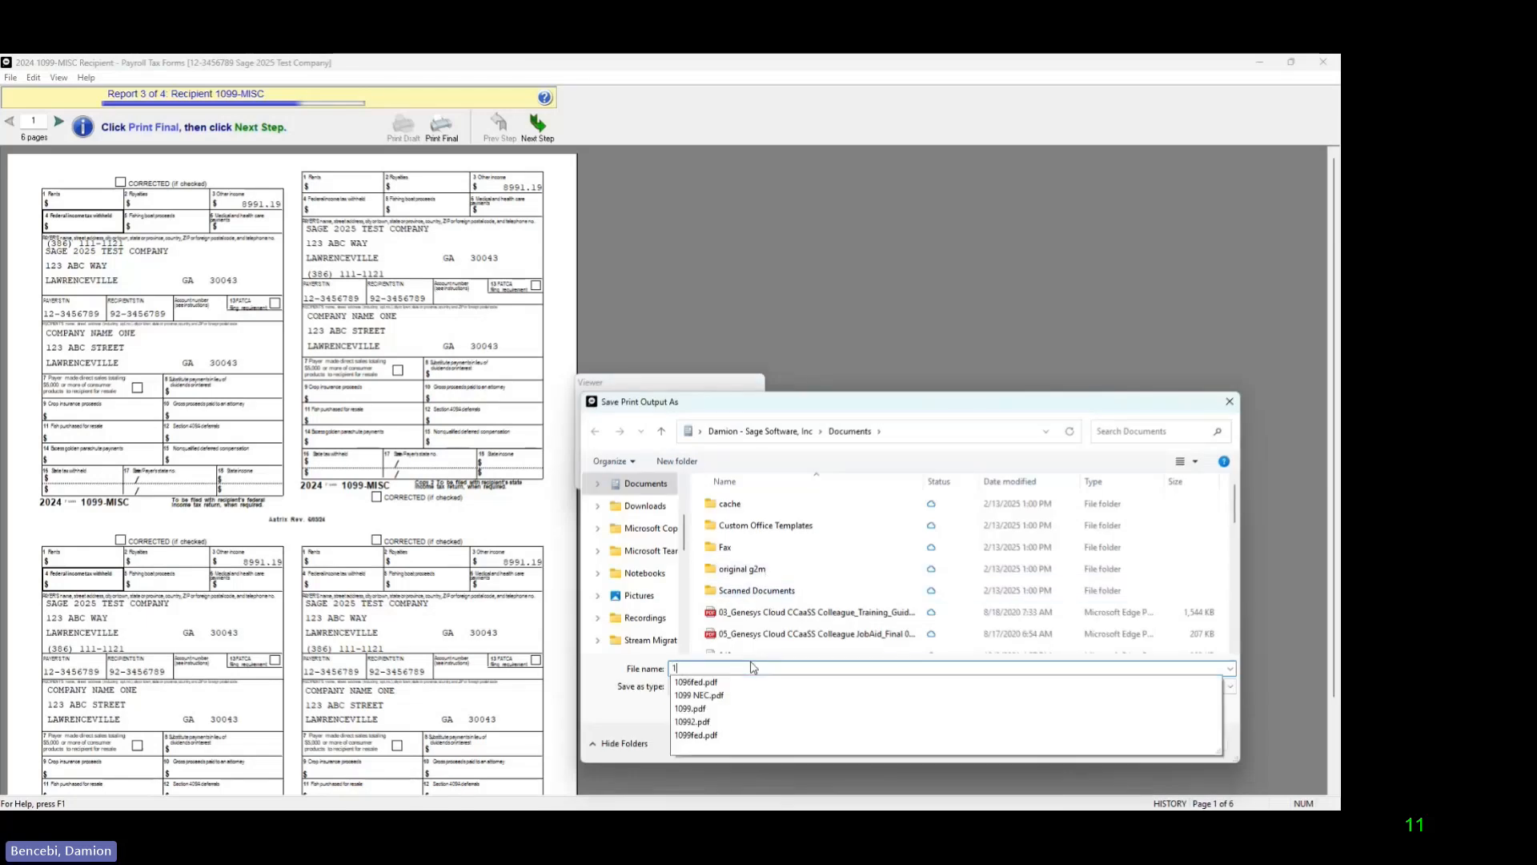
type("099rec")
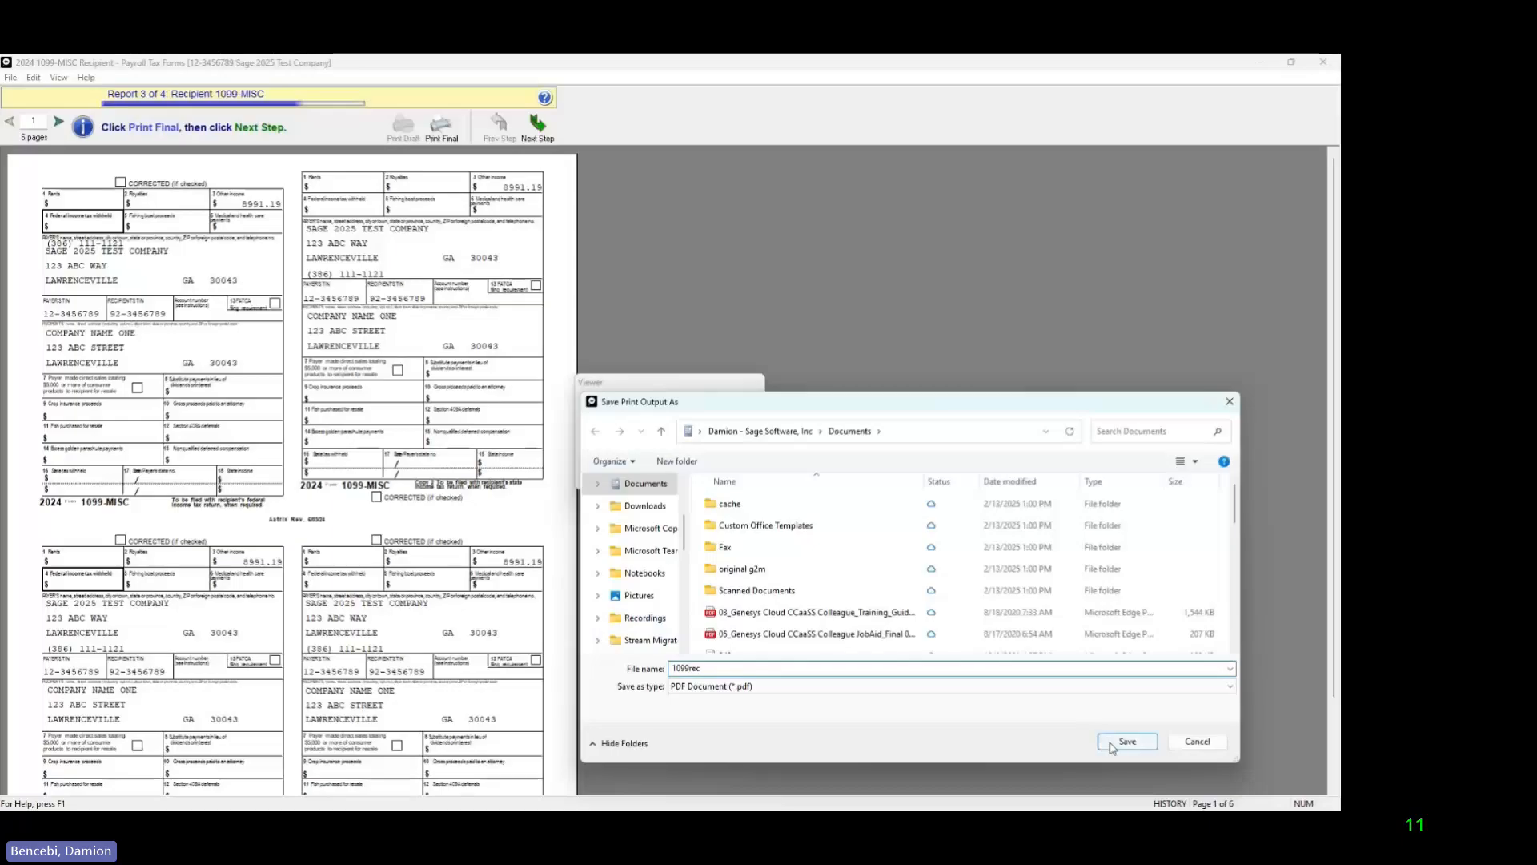
left_click(1116, 740)
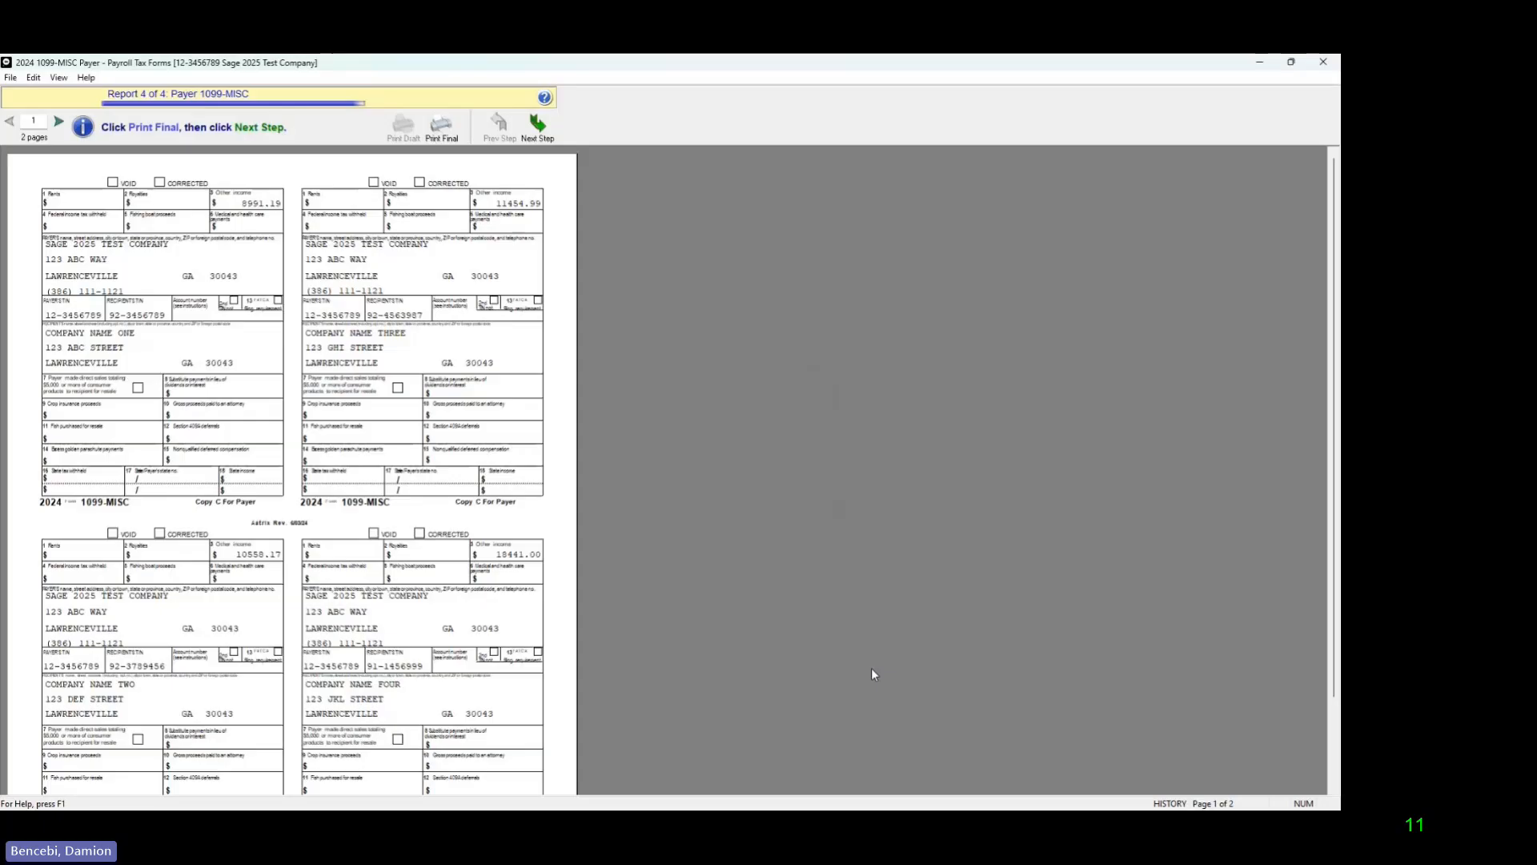
Step: Review both pages of the Payer 1099-MISC report and print them all with Microsoft Print to PDF
scroll(294, 569, "down", 2)
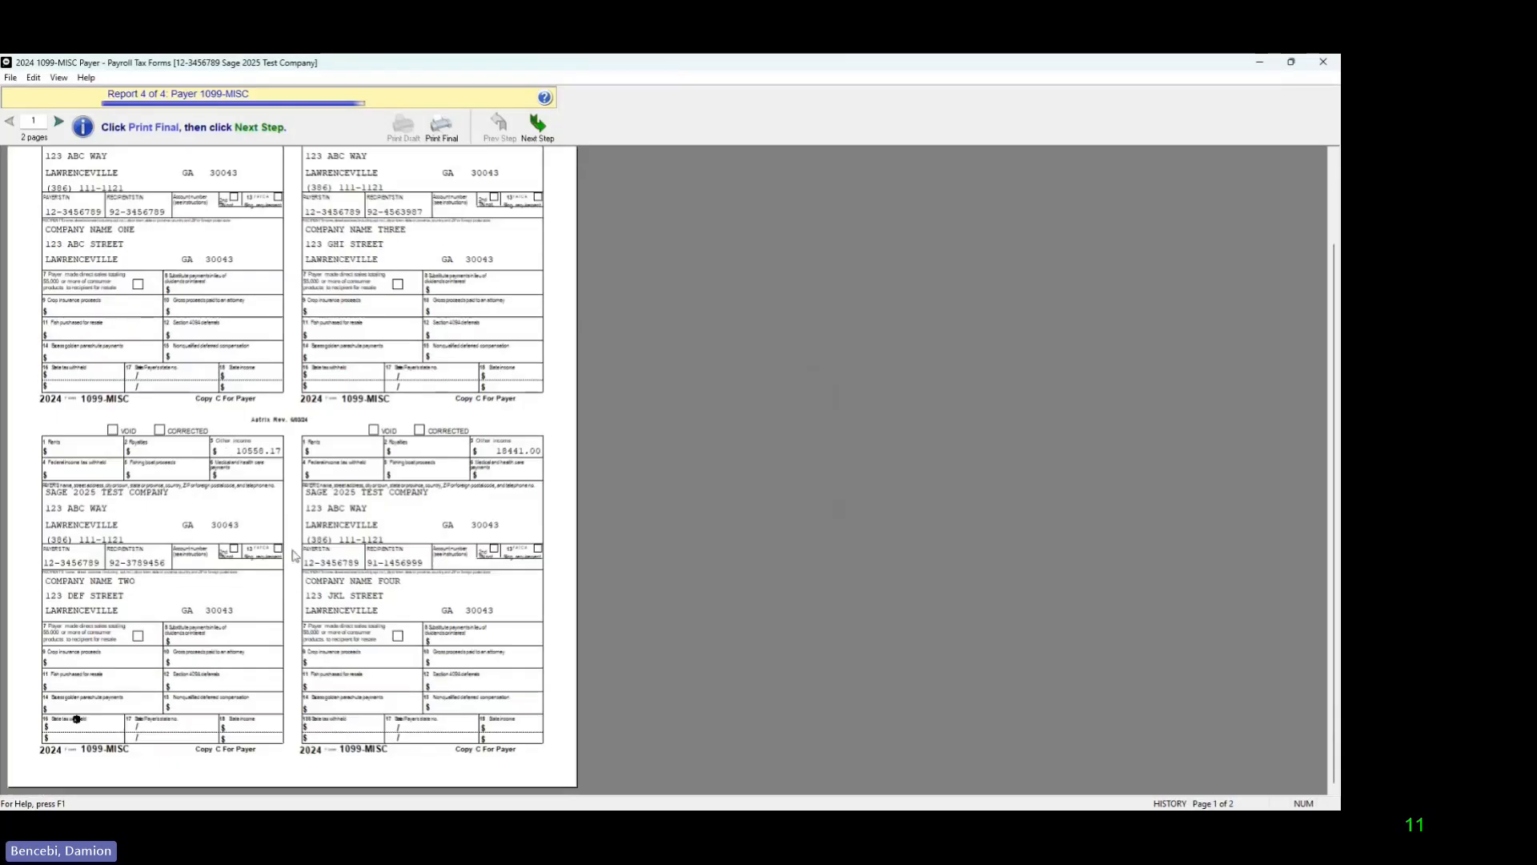
scroll(294, 569, "down", 3)
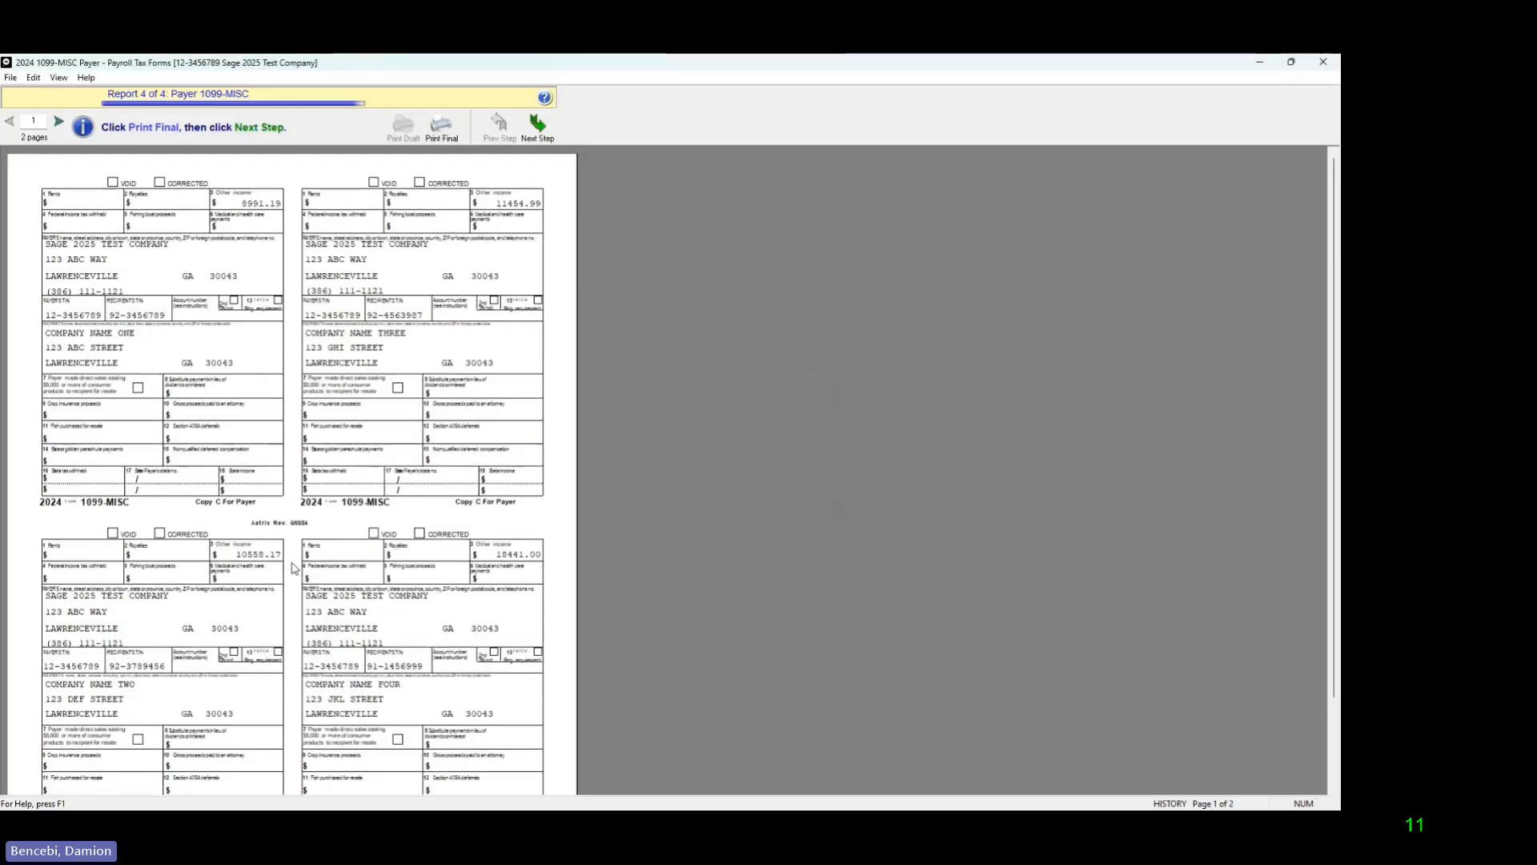
left_click(60, 124)
scroll(343, 422, "down", 2)
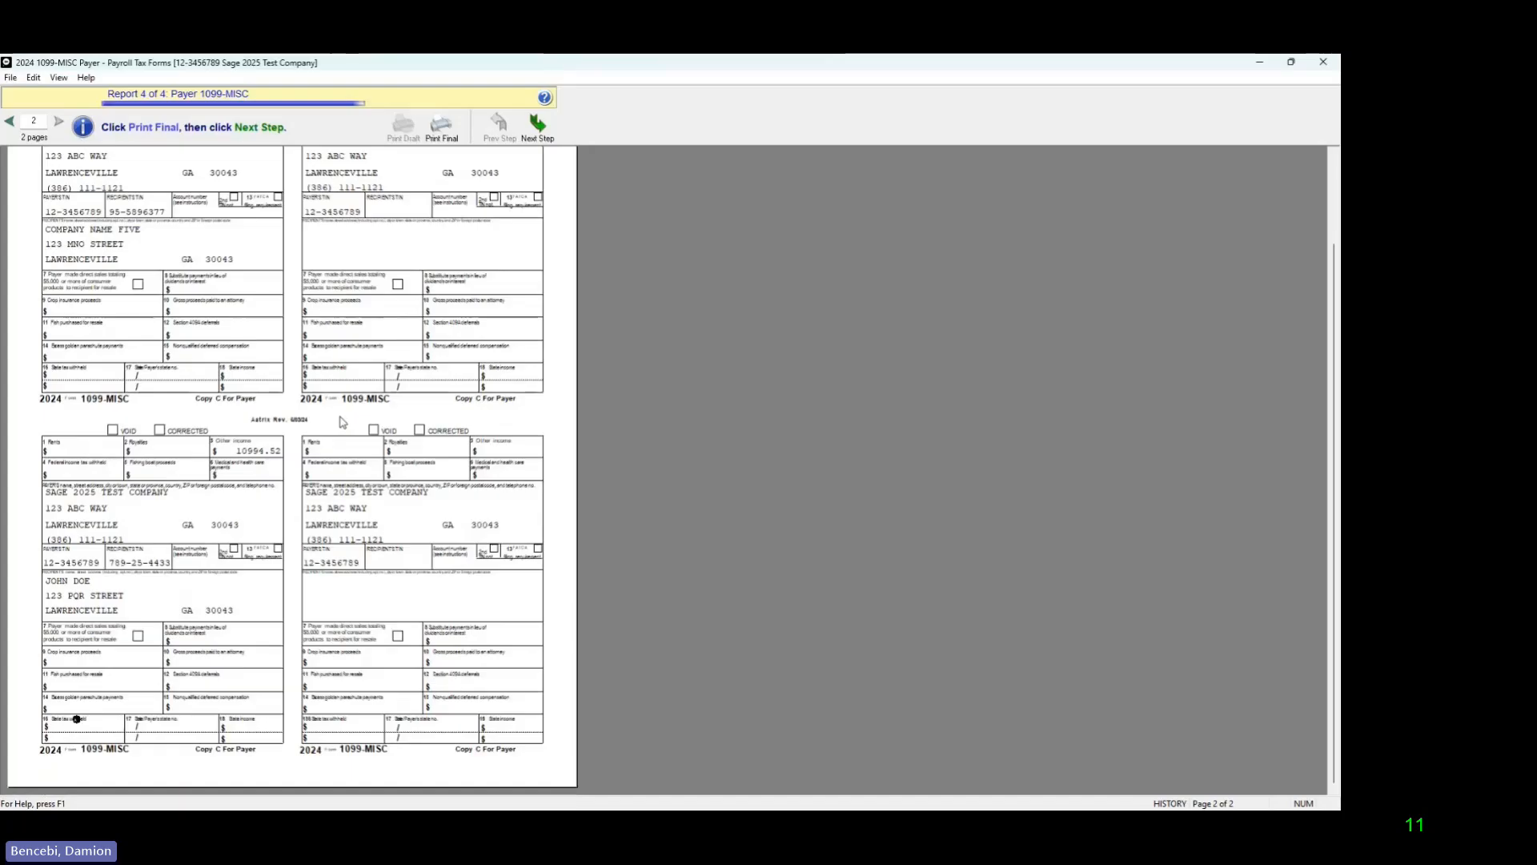
scroll(343, 422, "up", 2)
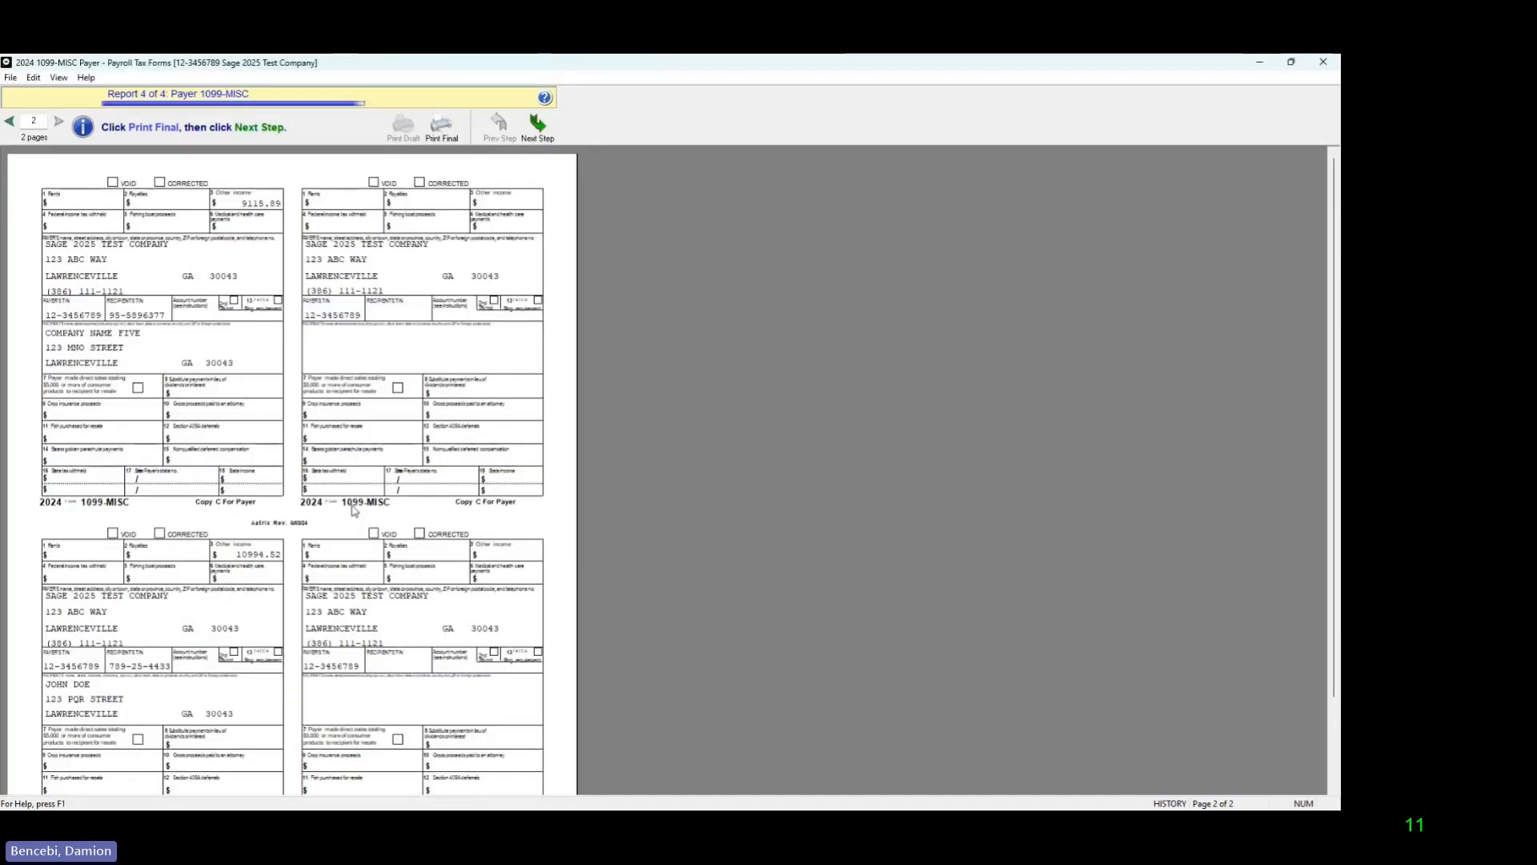
left_click(537, 142)
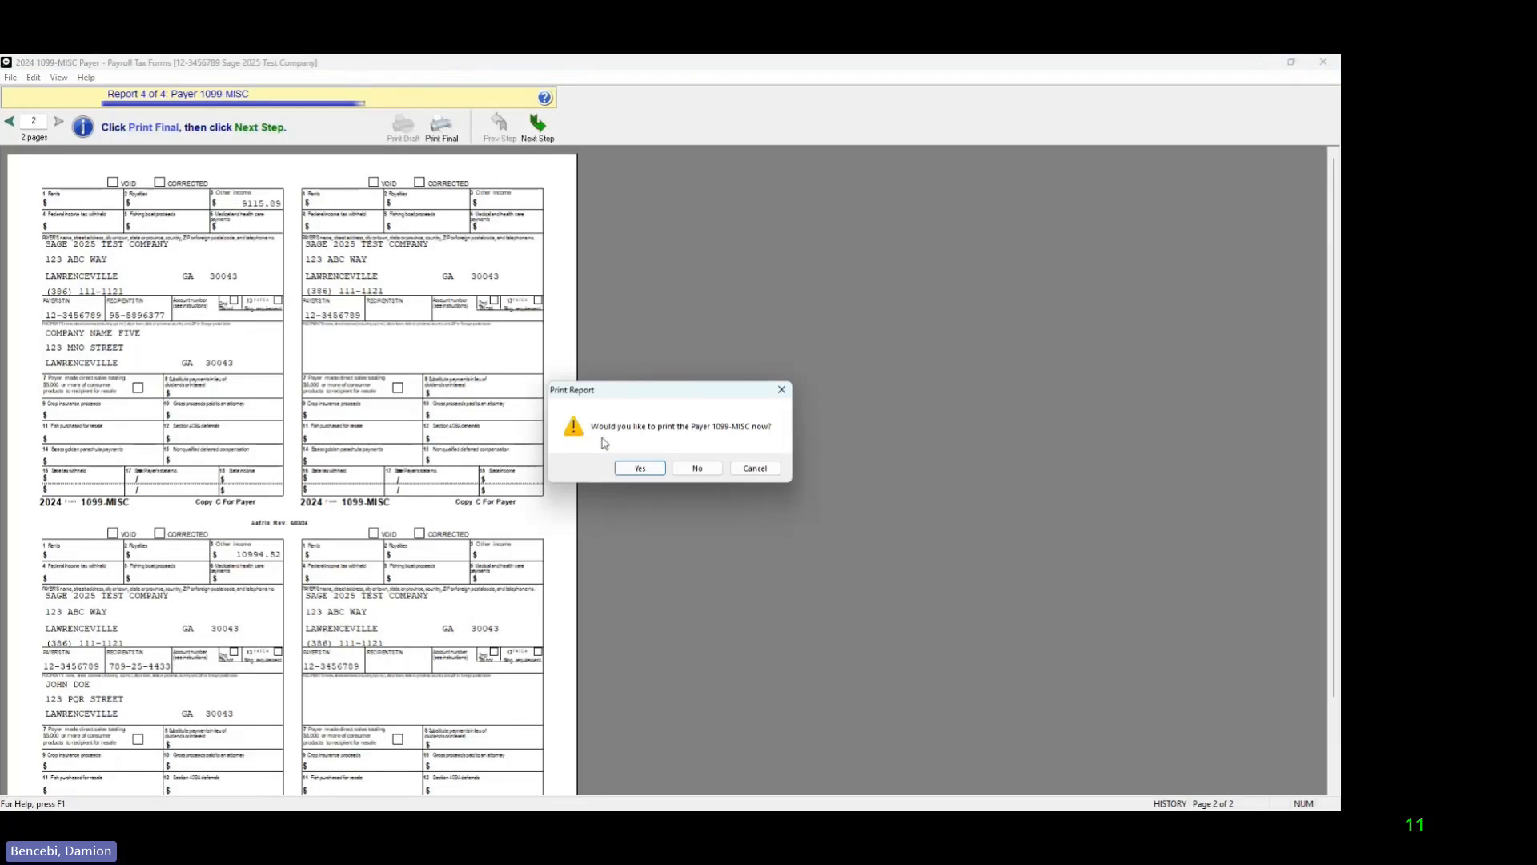
left_click(640, 469)
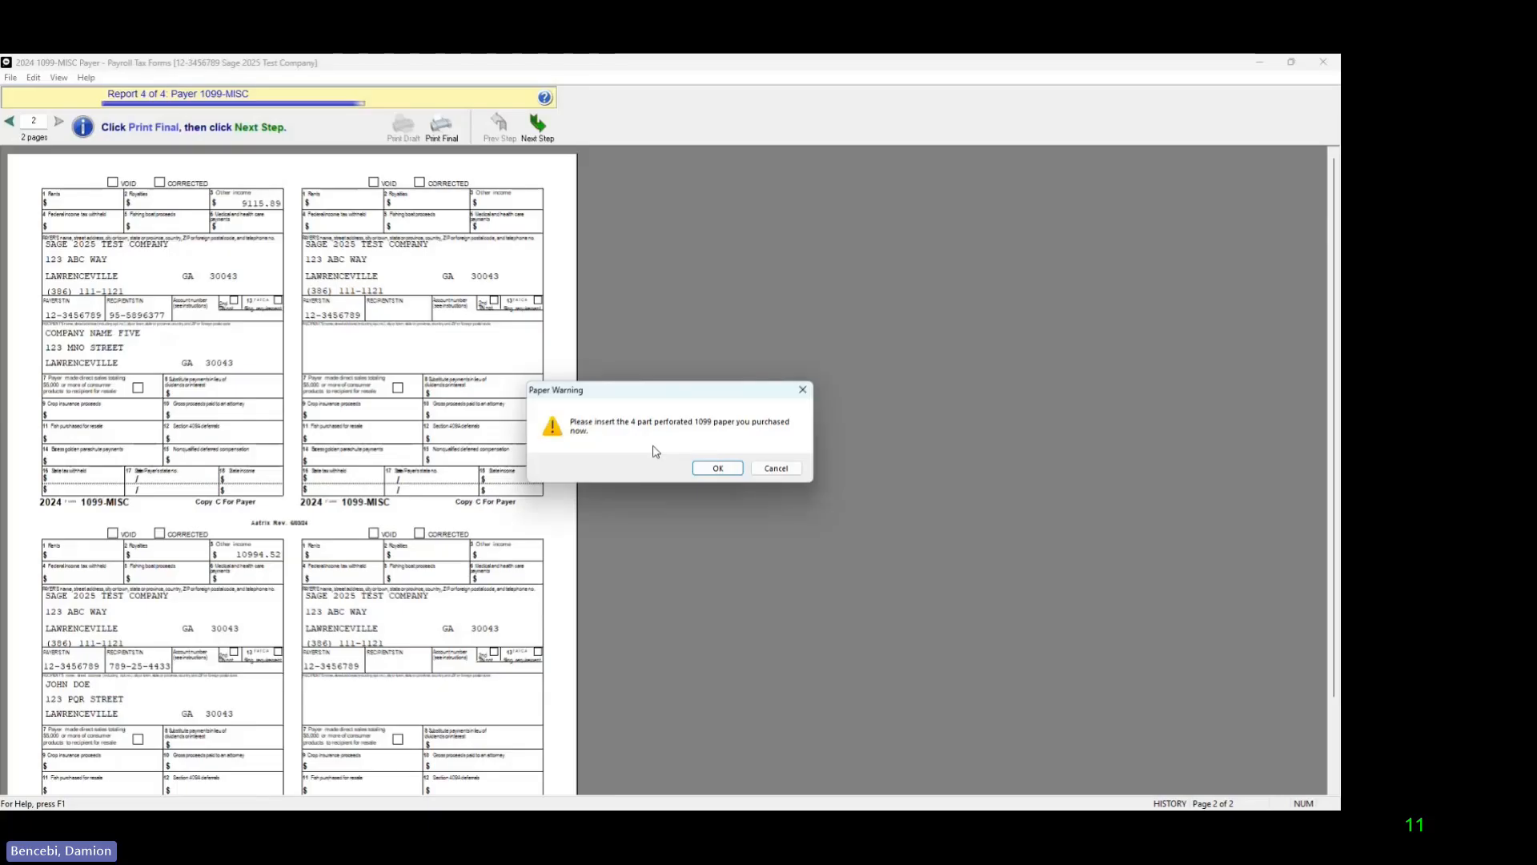
left_click(720, 470)
left_click(768, 571)
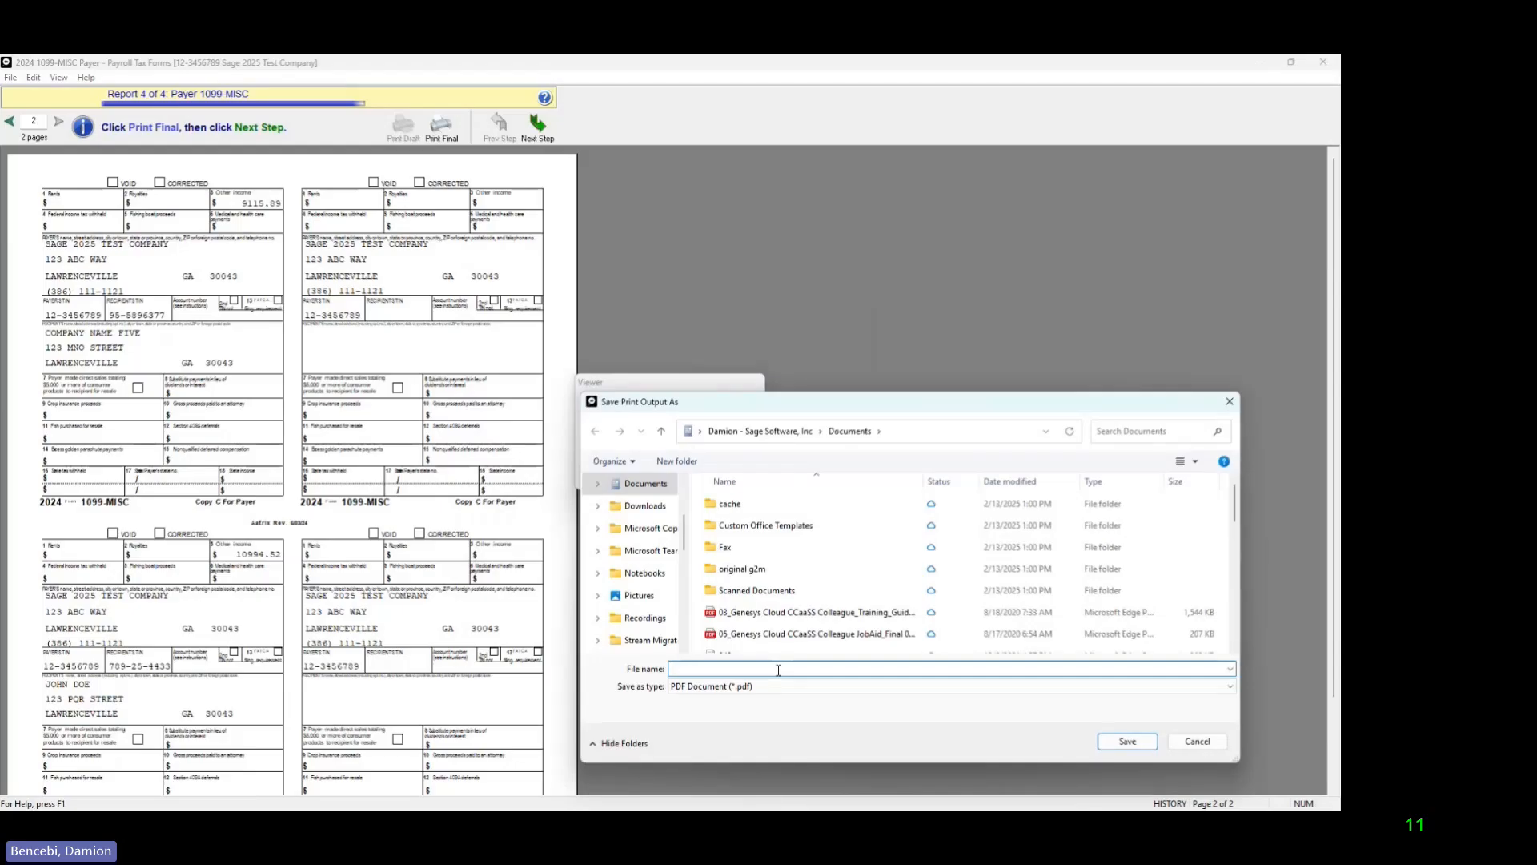
Step: Save the Payer 1099-MISC printout in Documents as a PDF named 1099, replacing the existing file
type("1099")
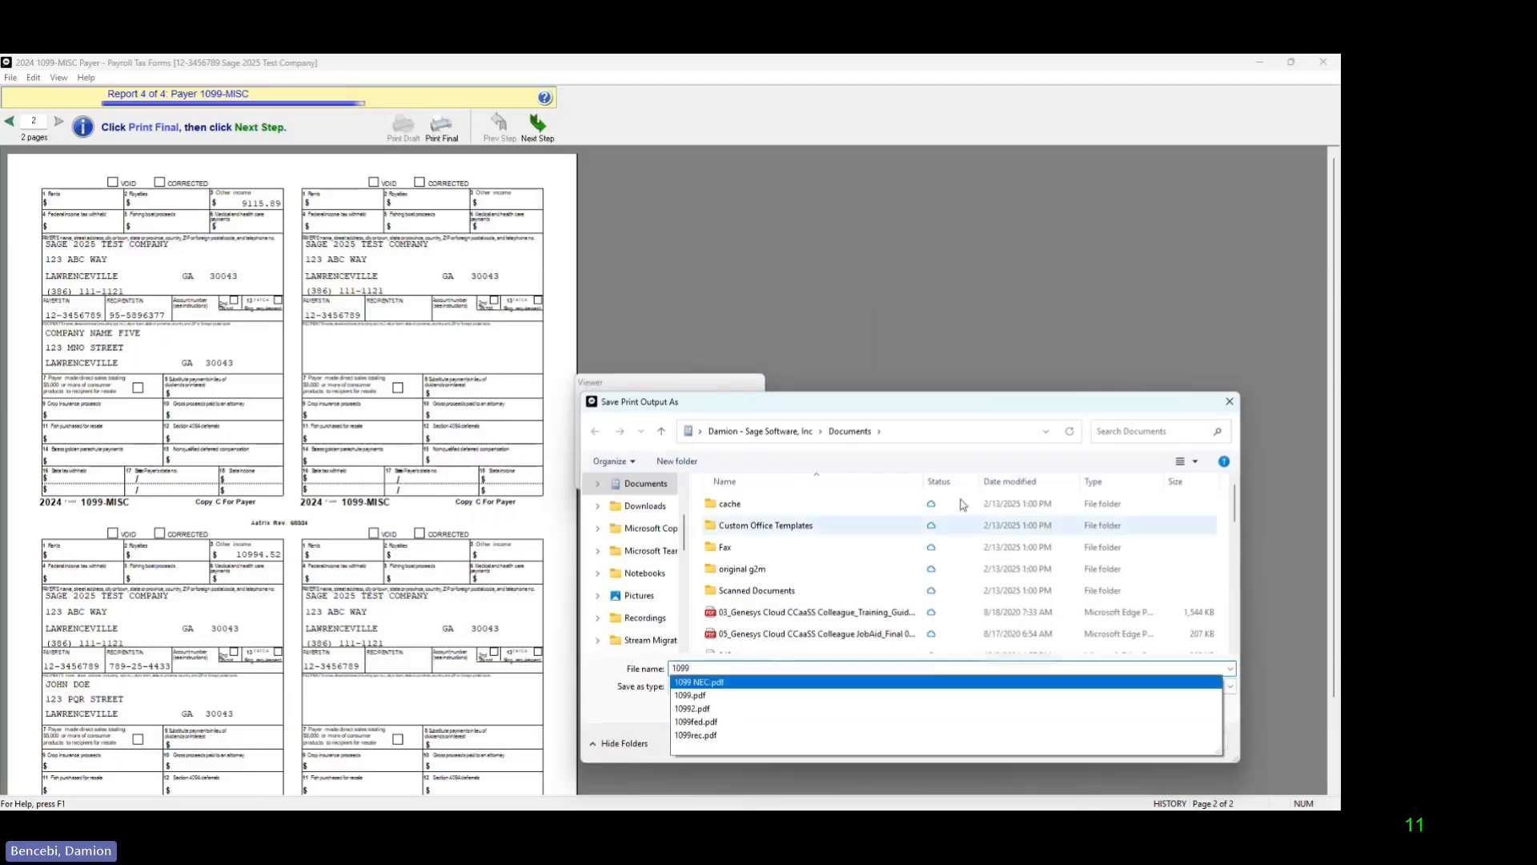
left_click_drag(967, 408, 956, 405)
left_click(1114, 738)
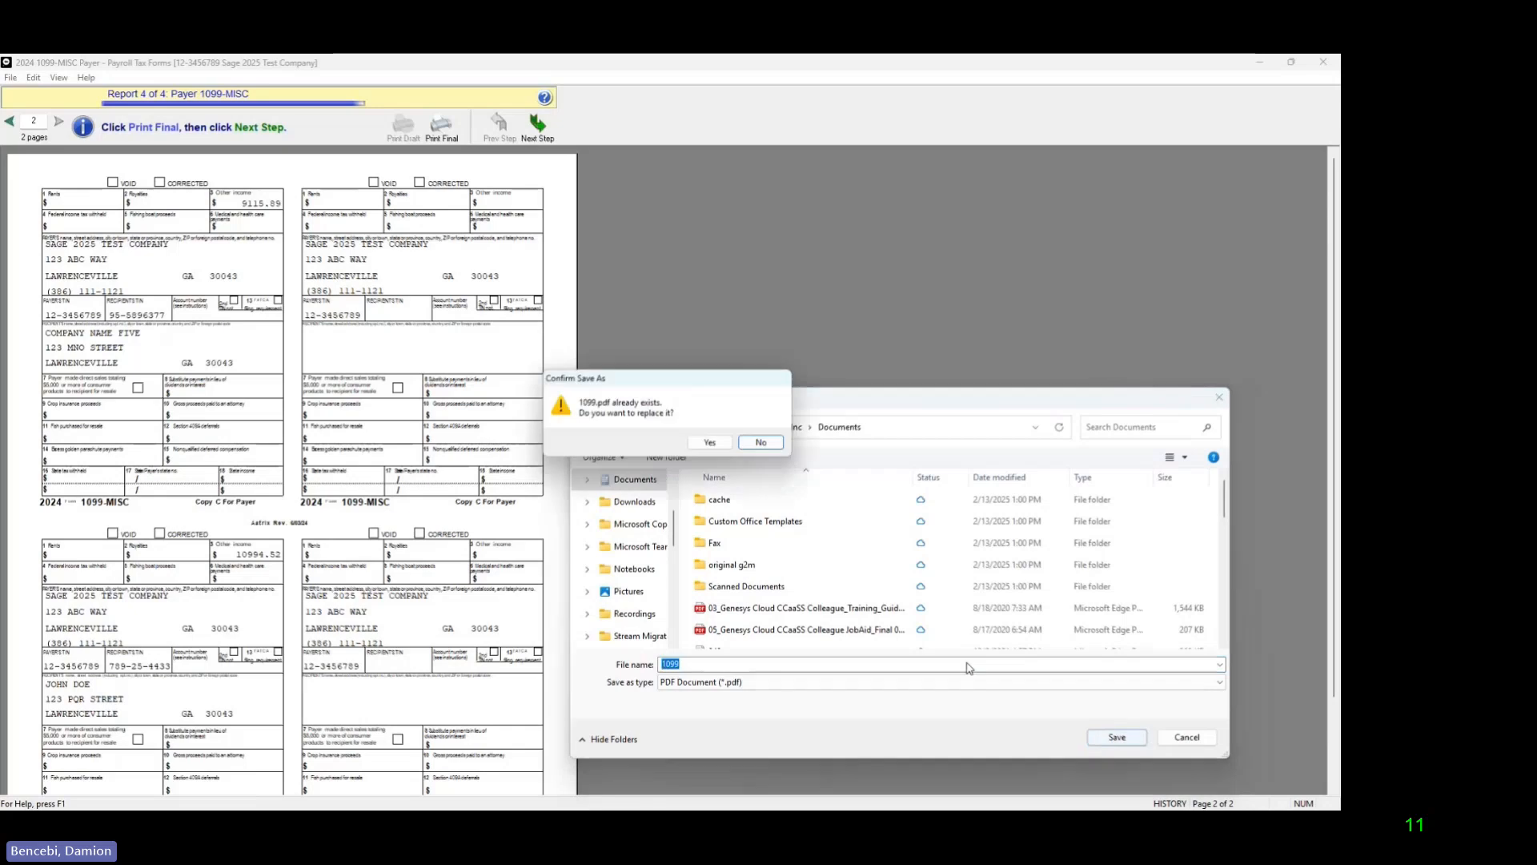
left_click(710, 442)
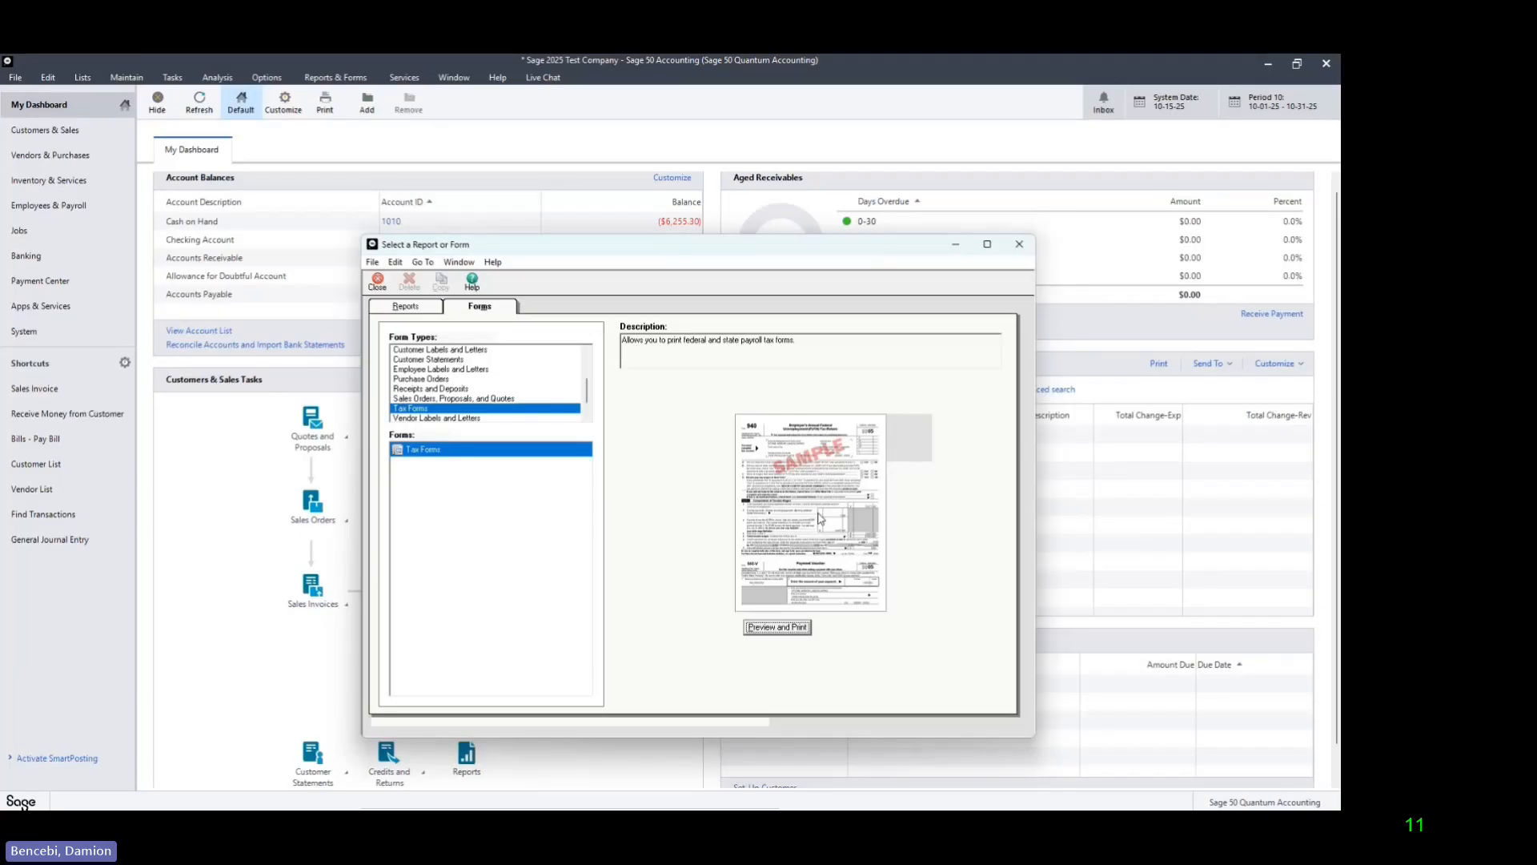
Step: Review the completed and available actions in 1099 History Options, and close it along with the report and form selection window
double_click(819, 518)
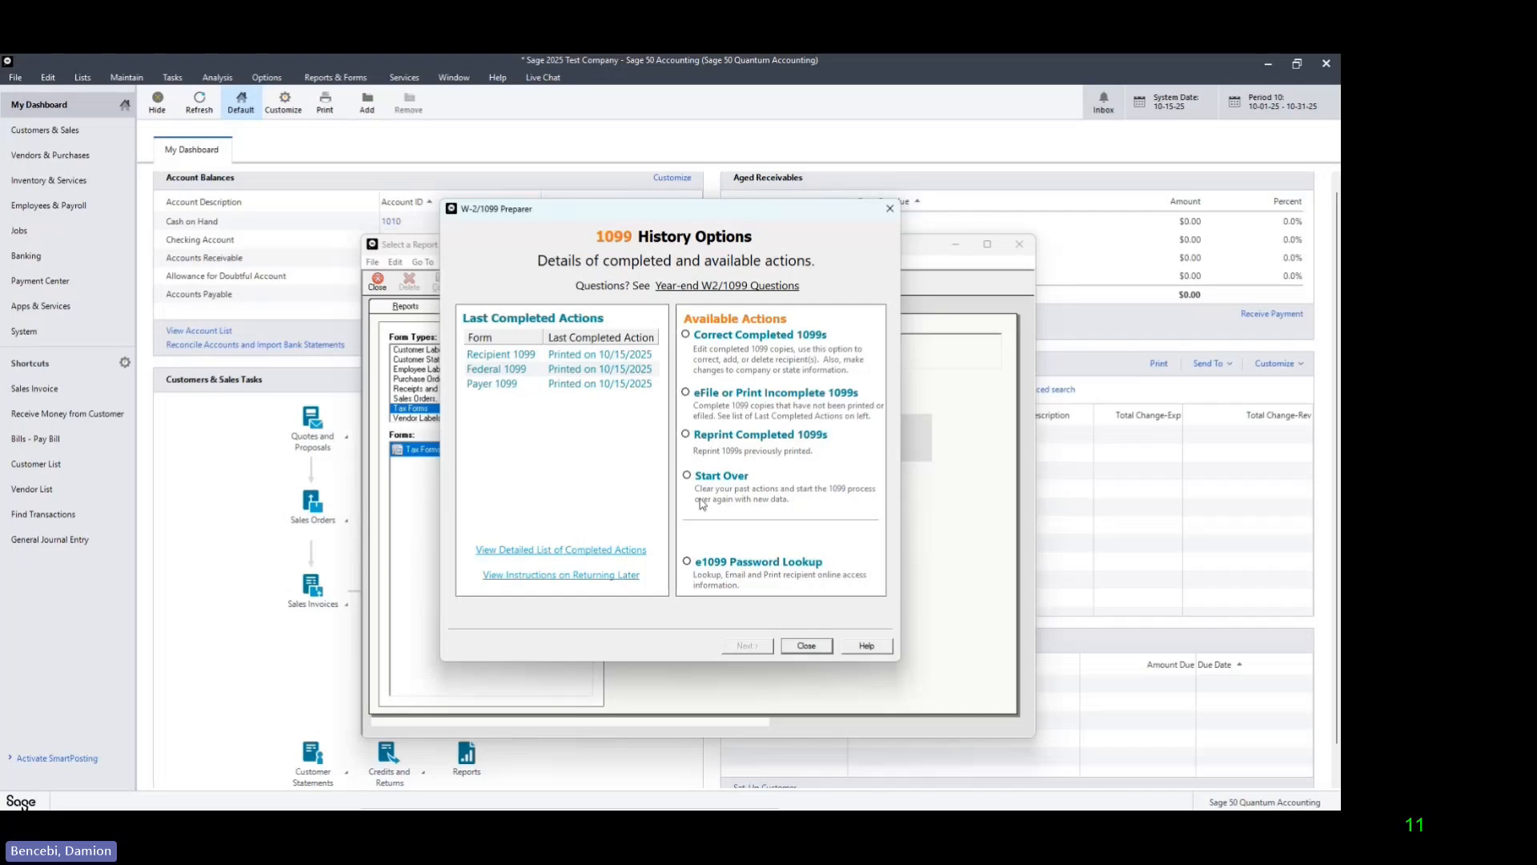
left_click(807, 645)
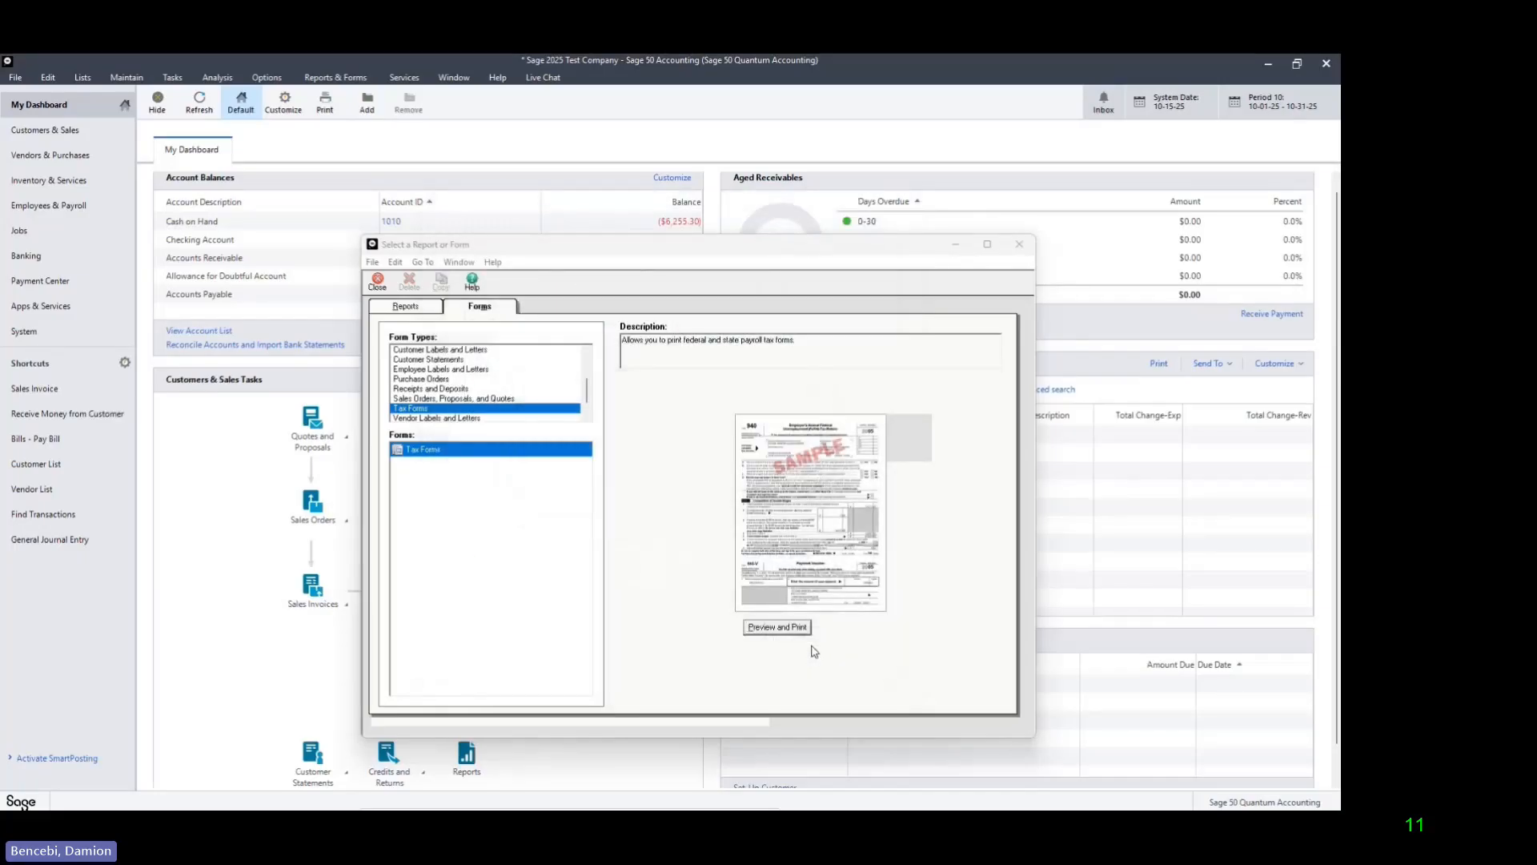
left_click(1018, 245)
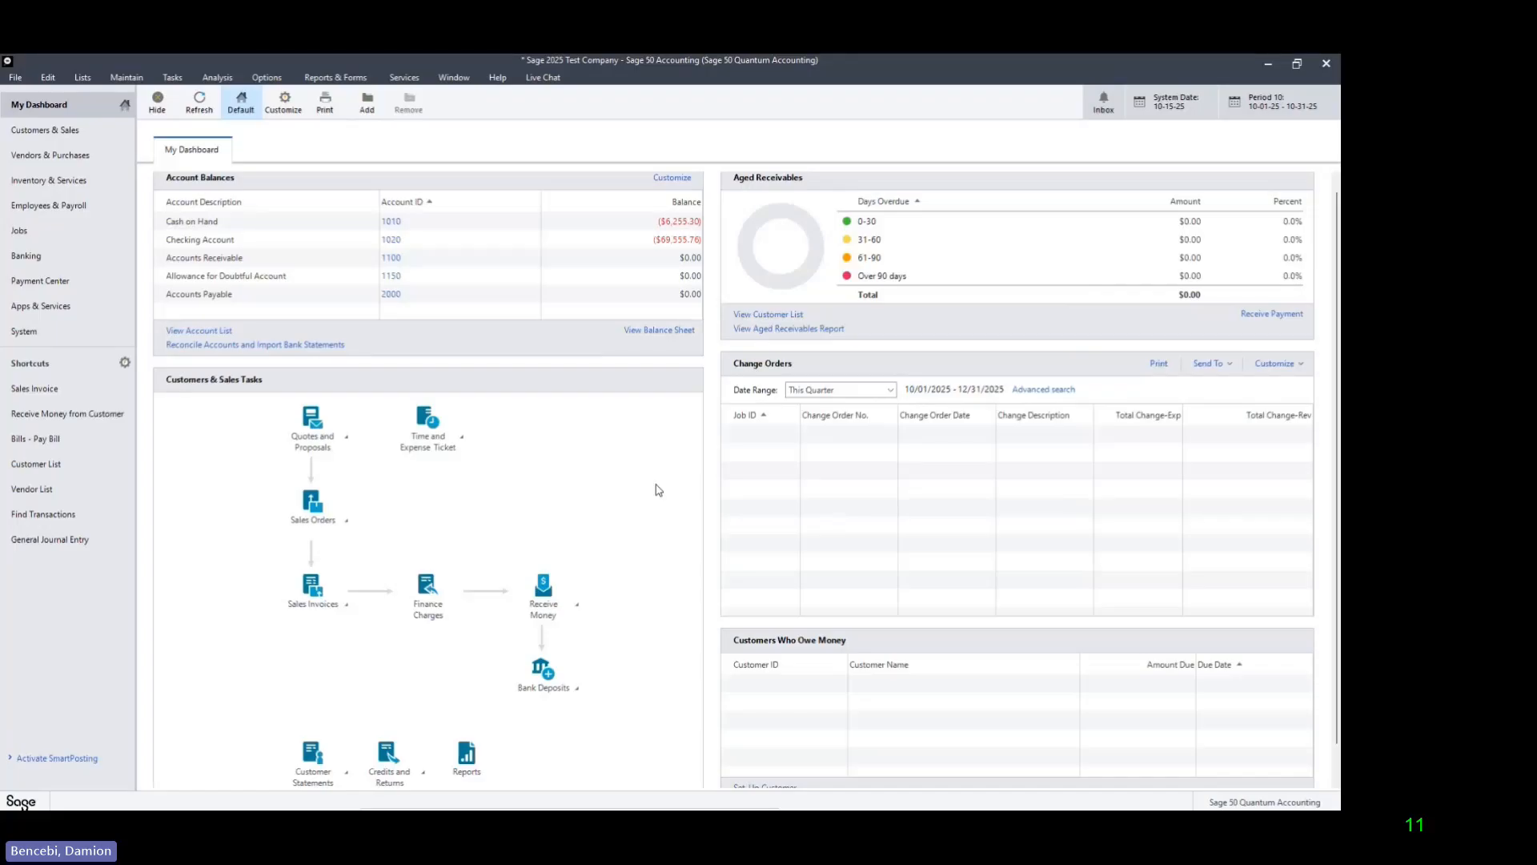
key("Right")
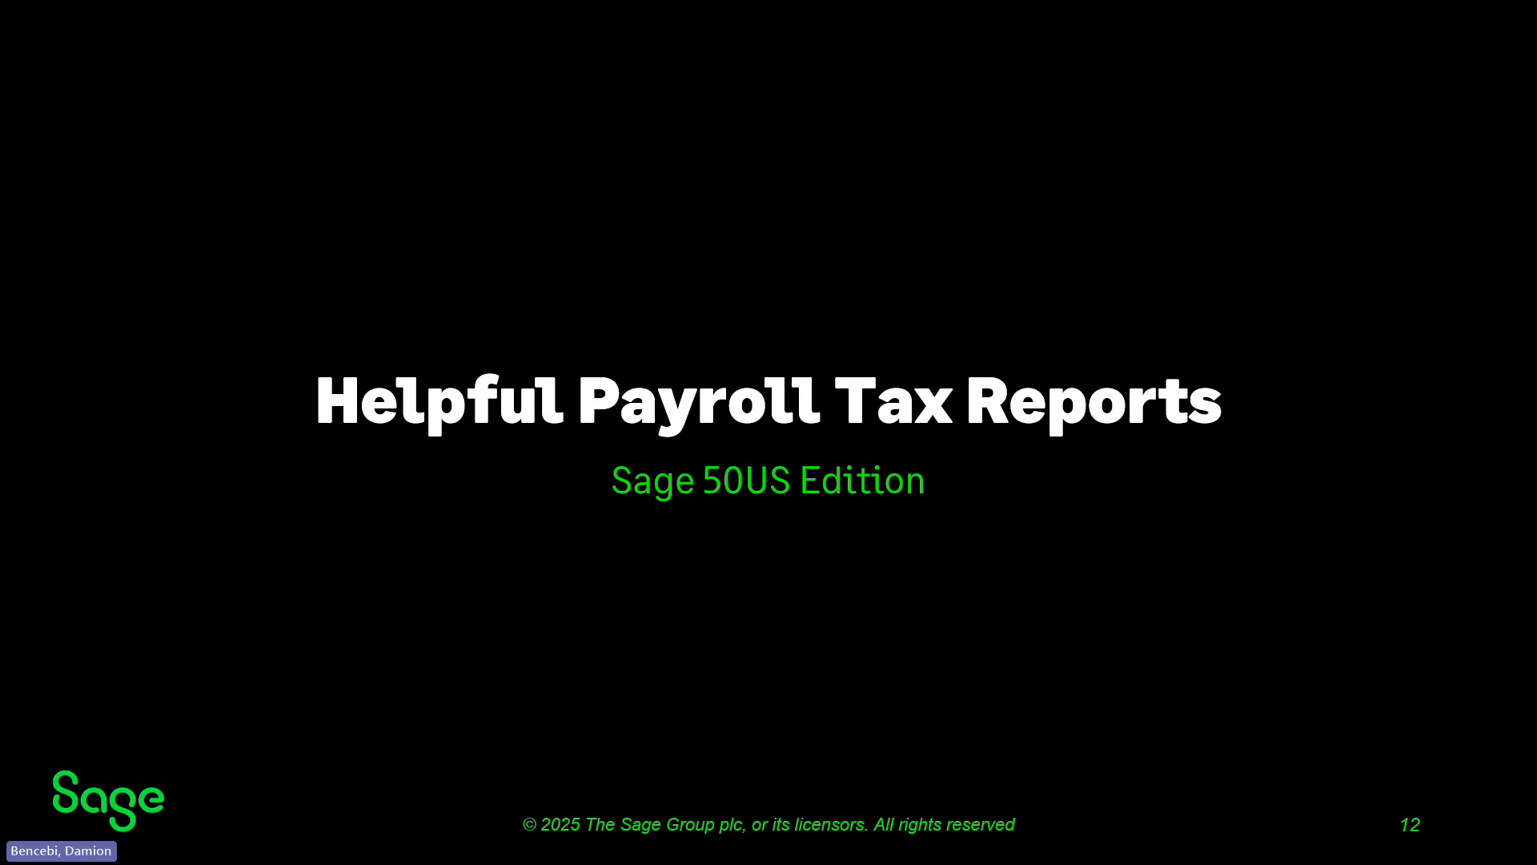
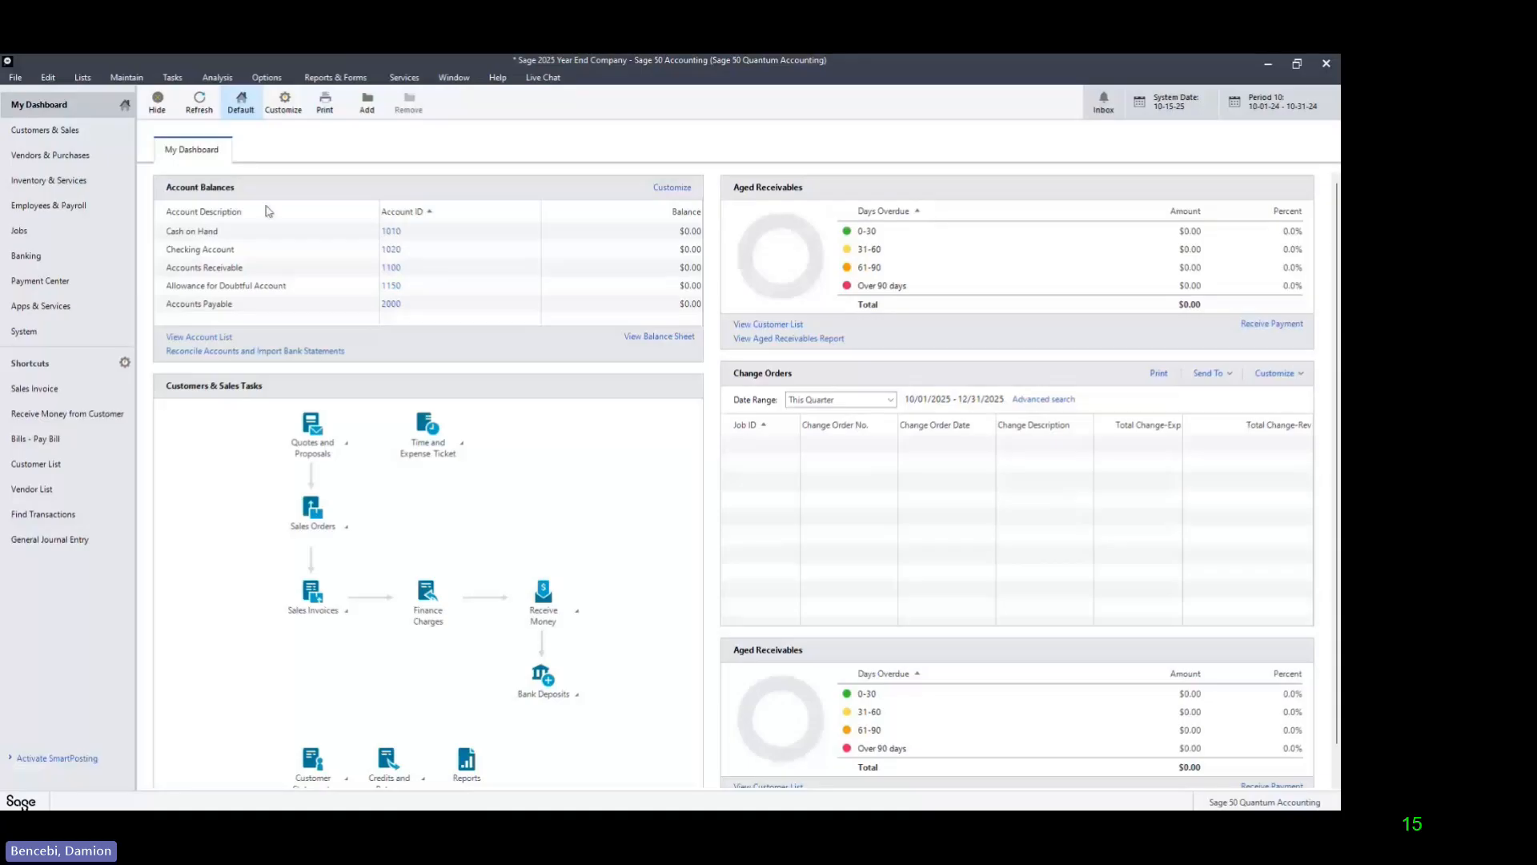
Step: Start the Year-End Wizard for both Fiscal and Payroll Tax Years, skipping the report printing and the Internal Accounting Review
left_click(173, 77)
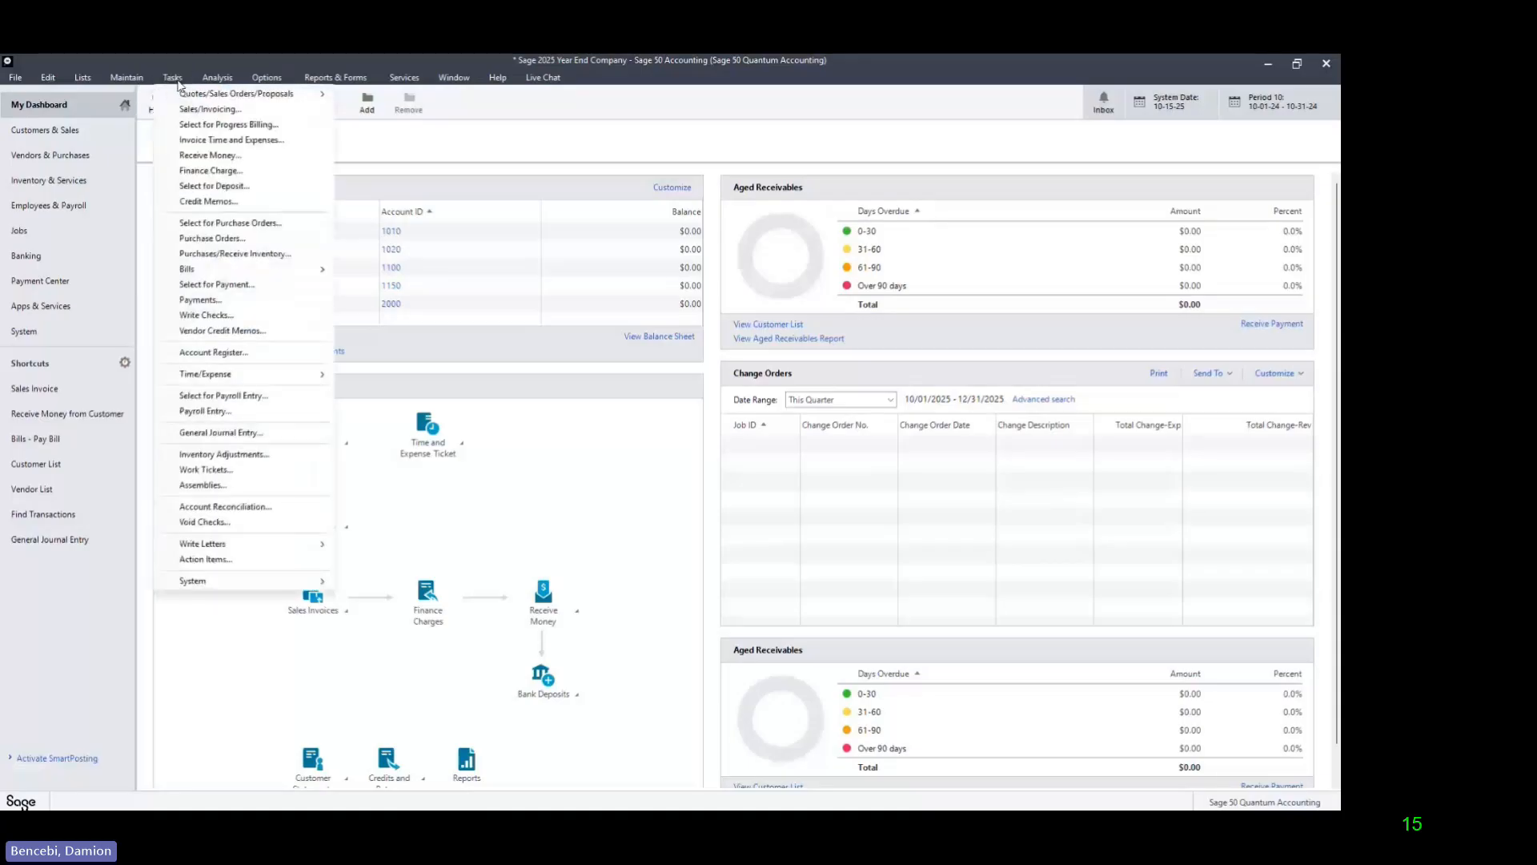
mouse_move(310, 587)
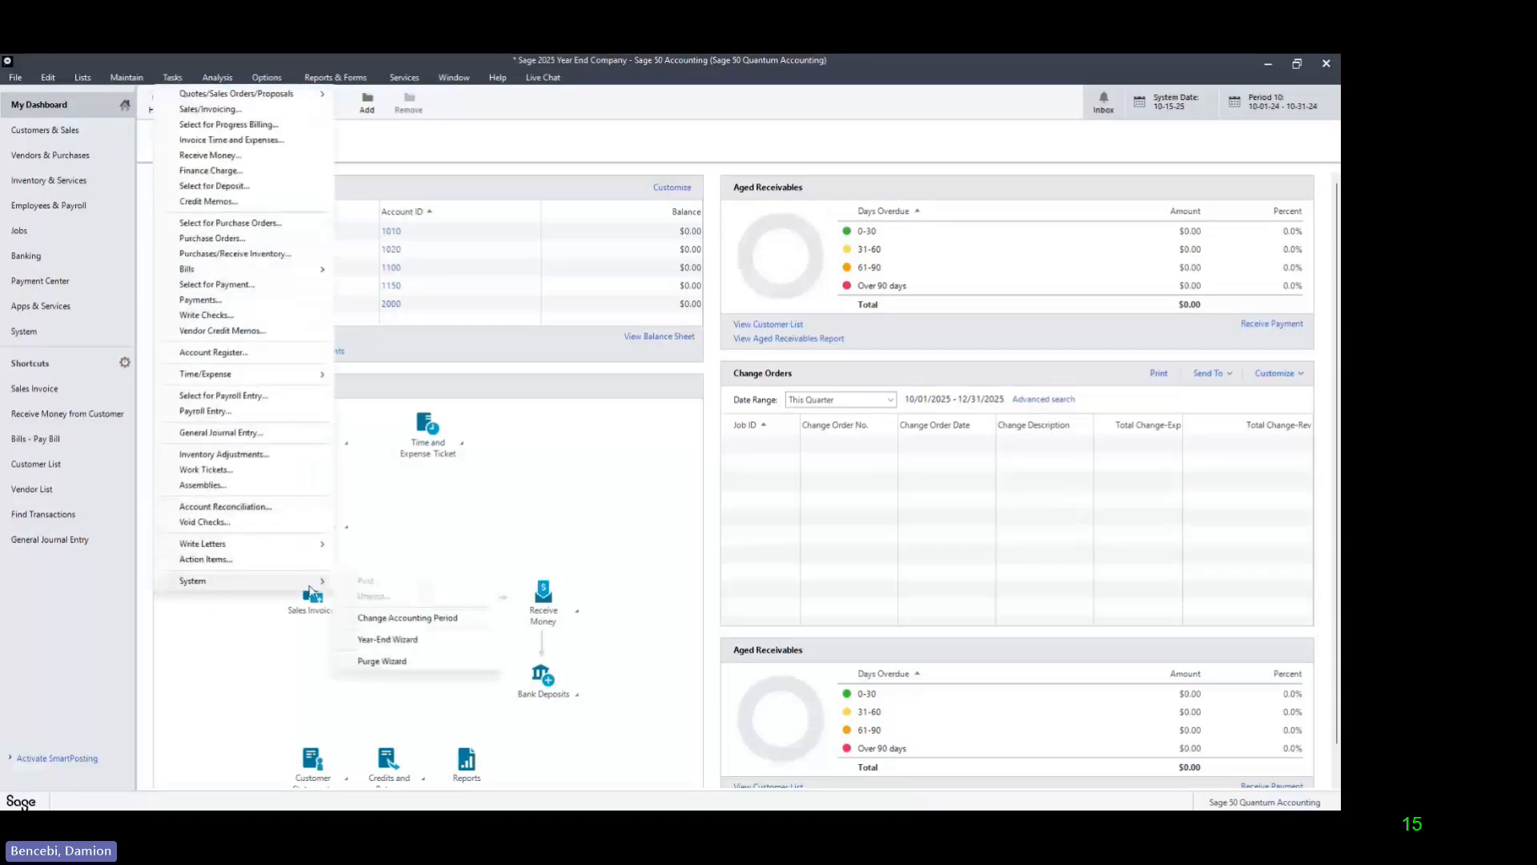
left_click(388, 640)
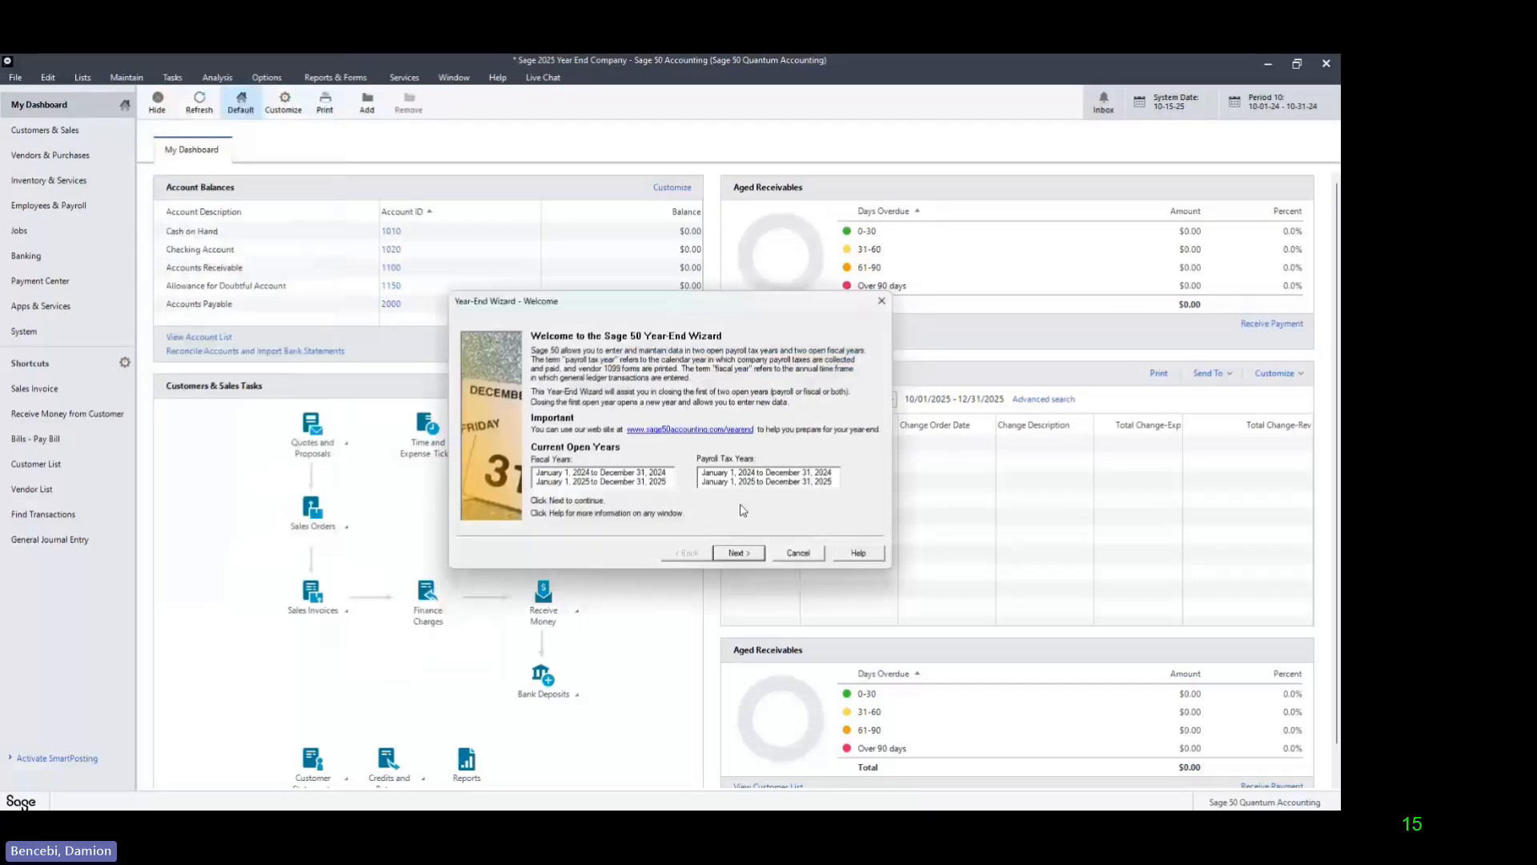
left_click(738, 553)
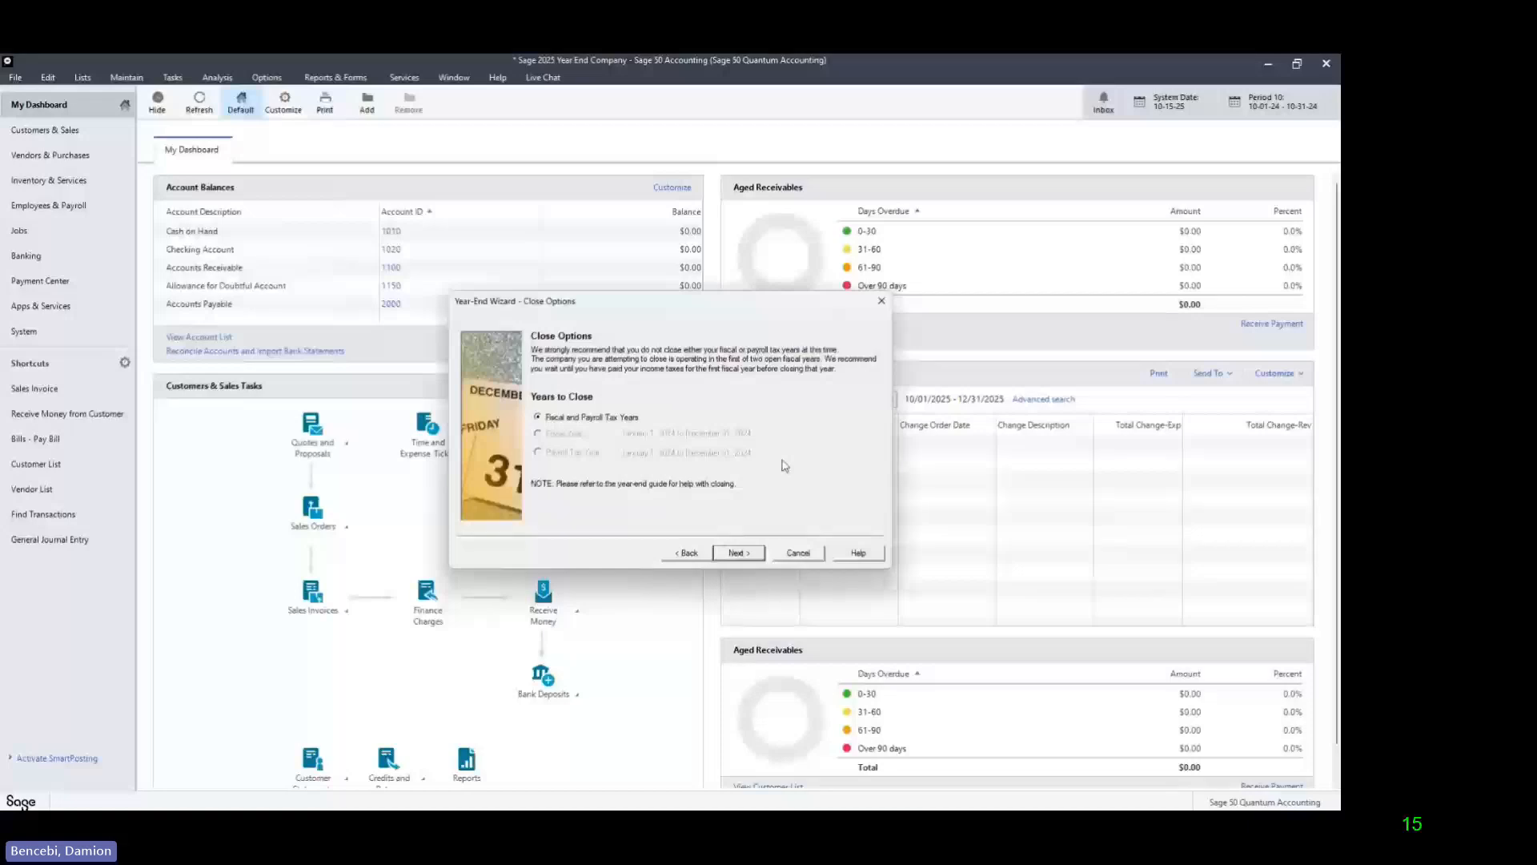
left_click(752, 554)
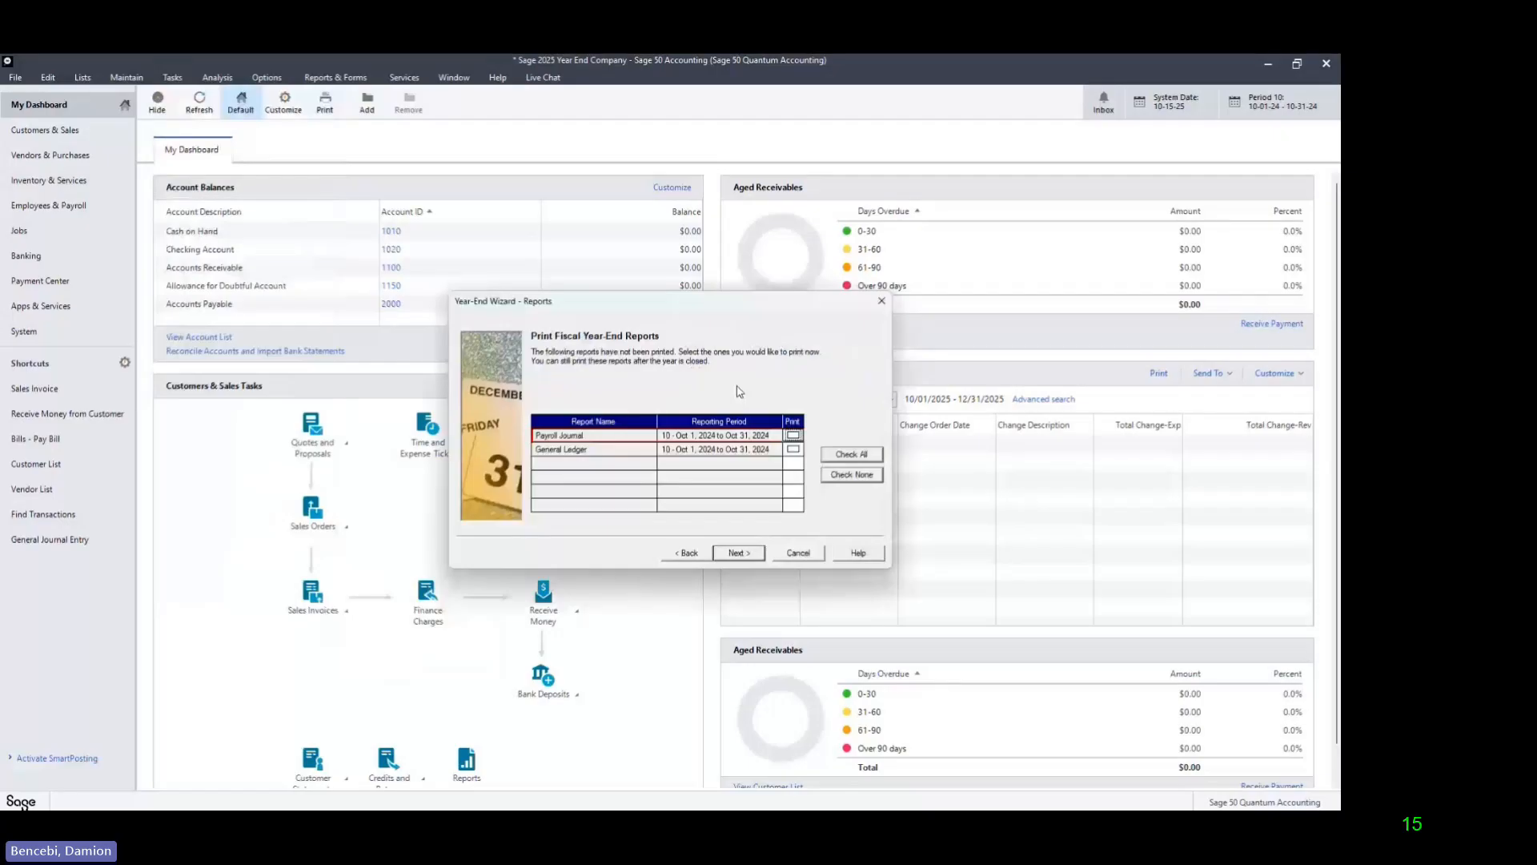
left_click(748, 556)
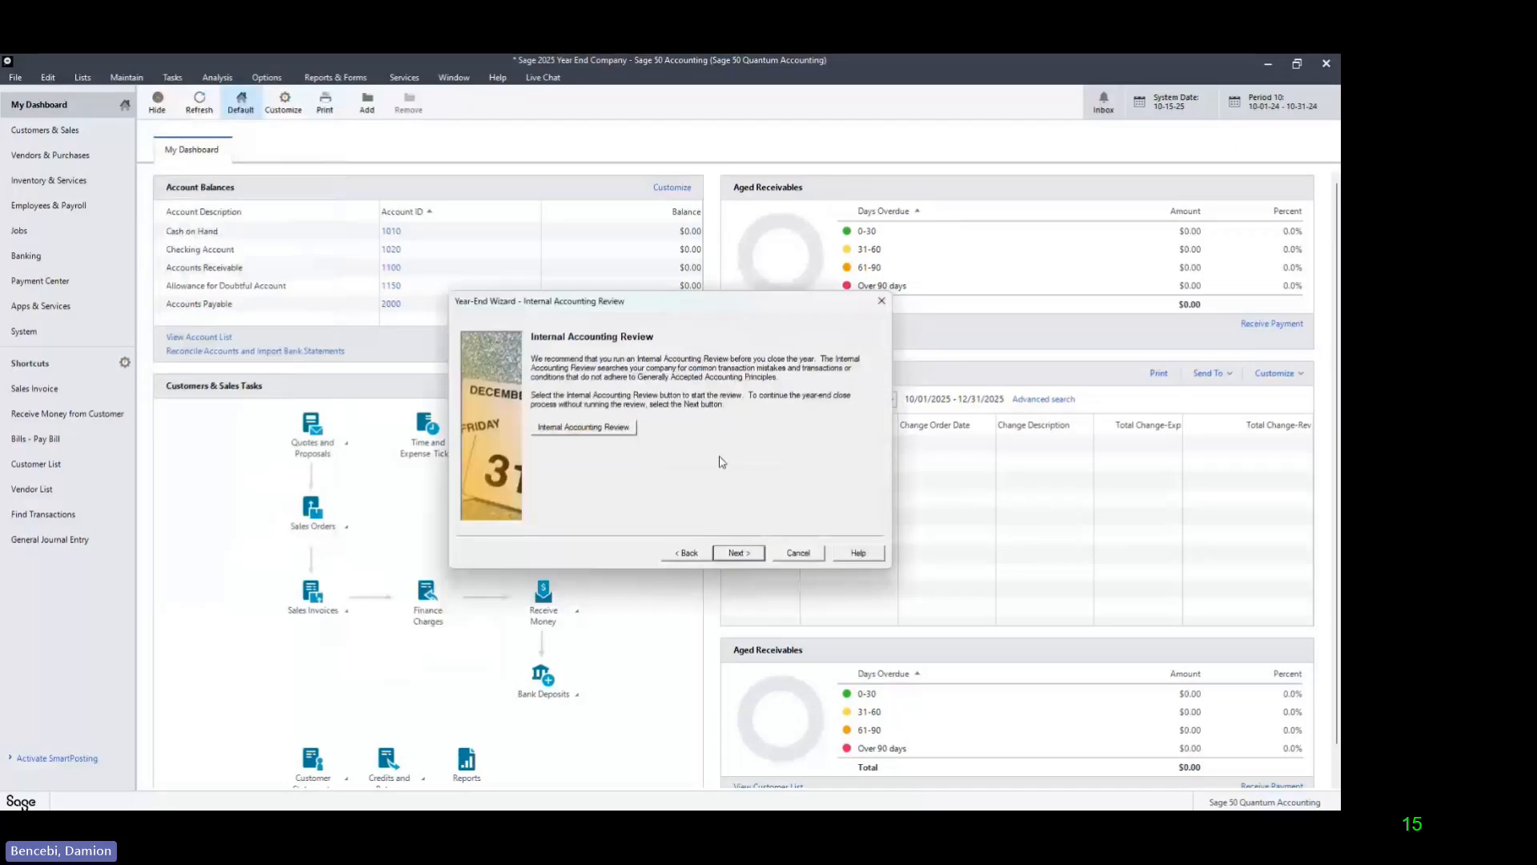
left_click(747, 553)
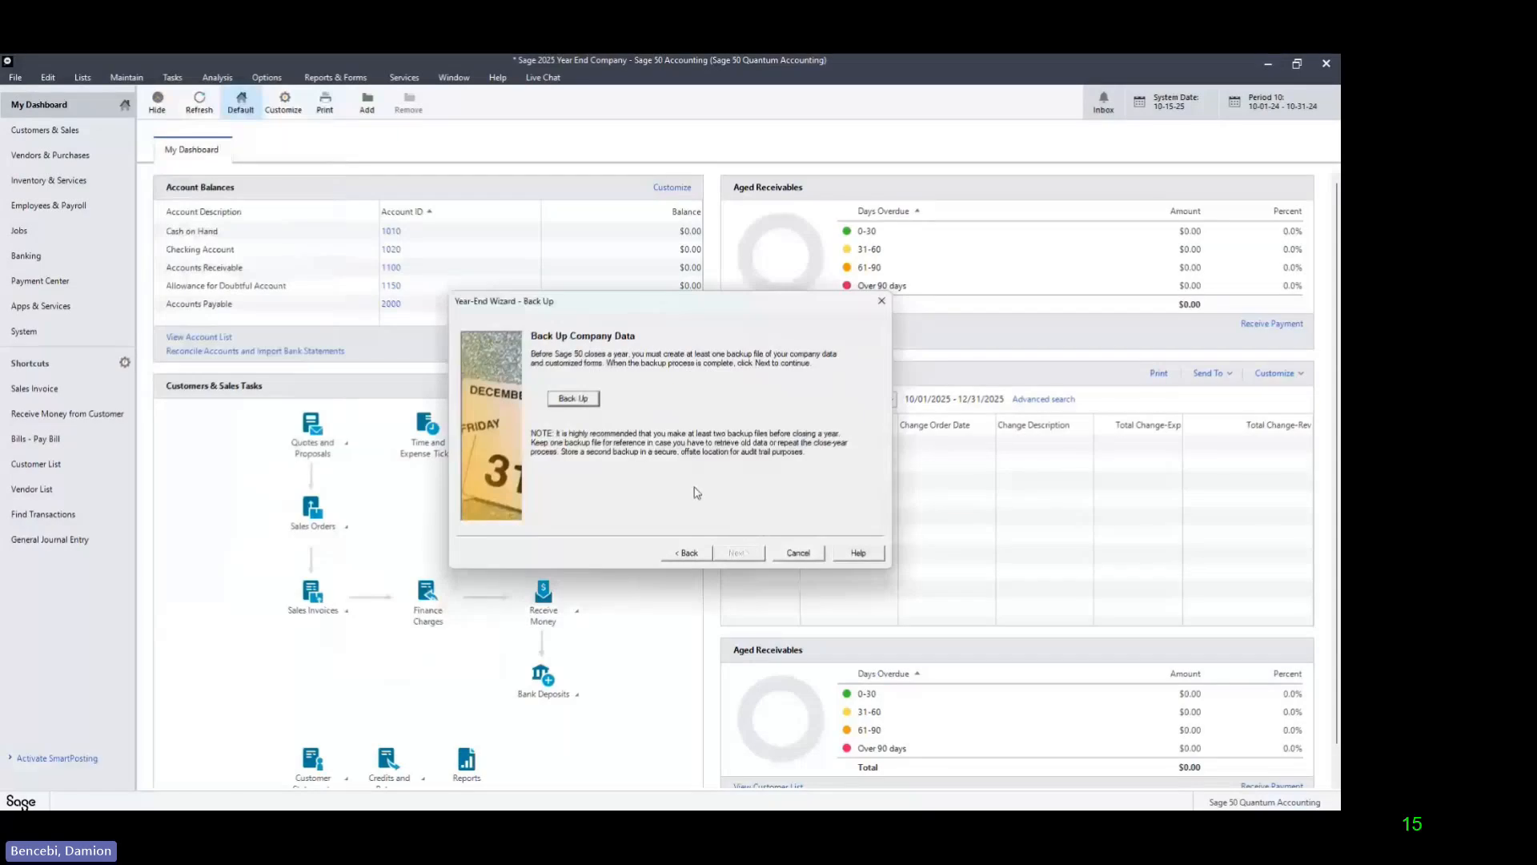
Step: Back up the company data as Sage 2025 Year End Company-101525, replacing the existing file, and continue without archiving the company
left_click(571, 400)
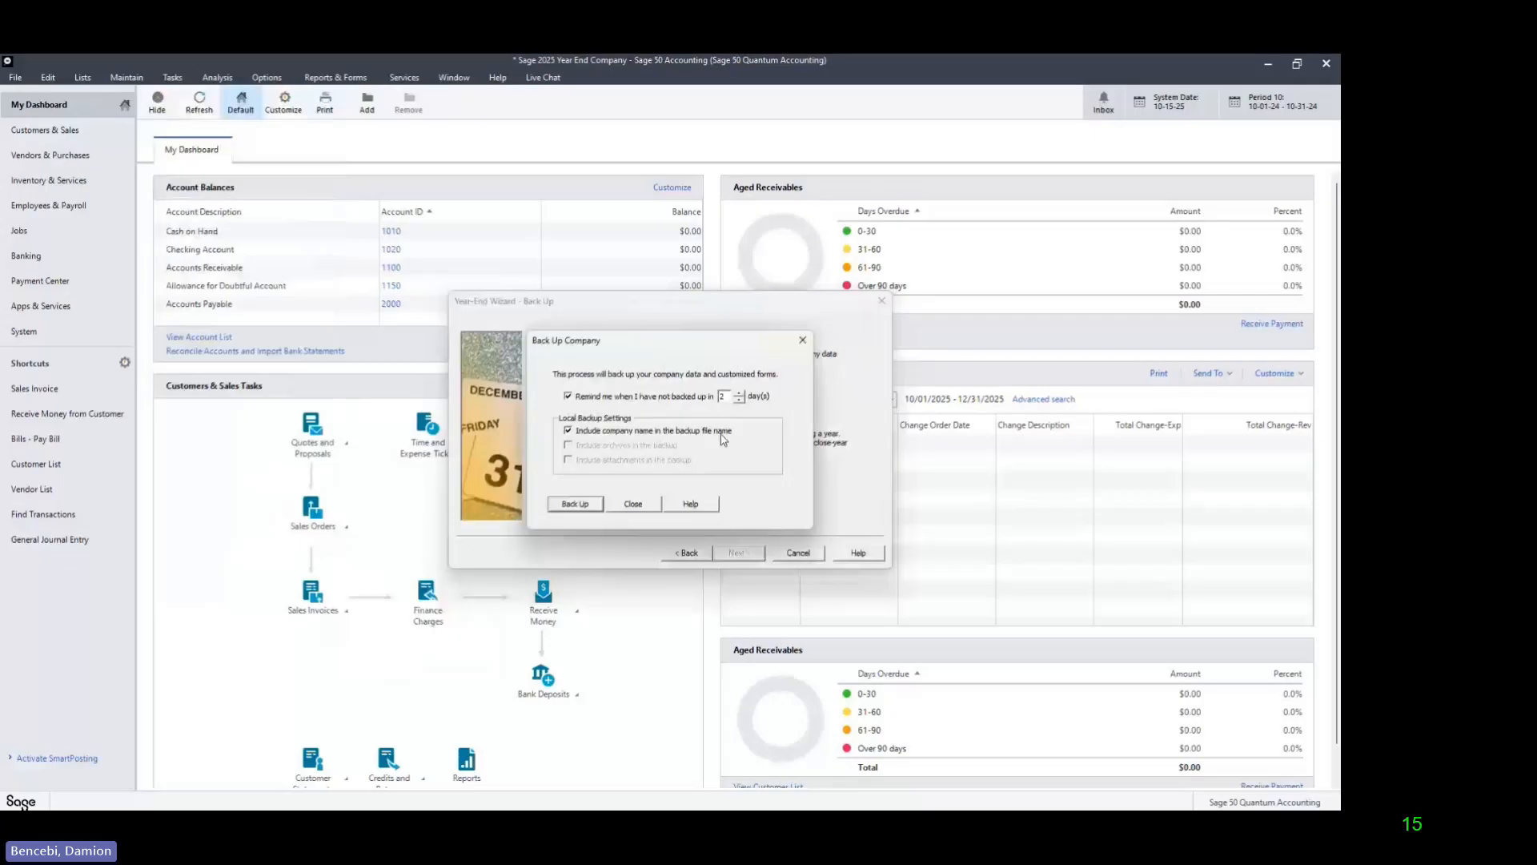
left_click(578, 512)
left_click(715, 468)
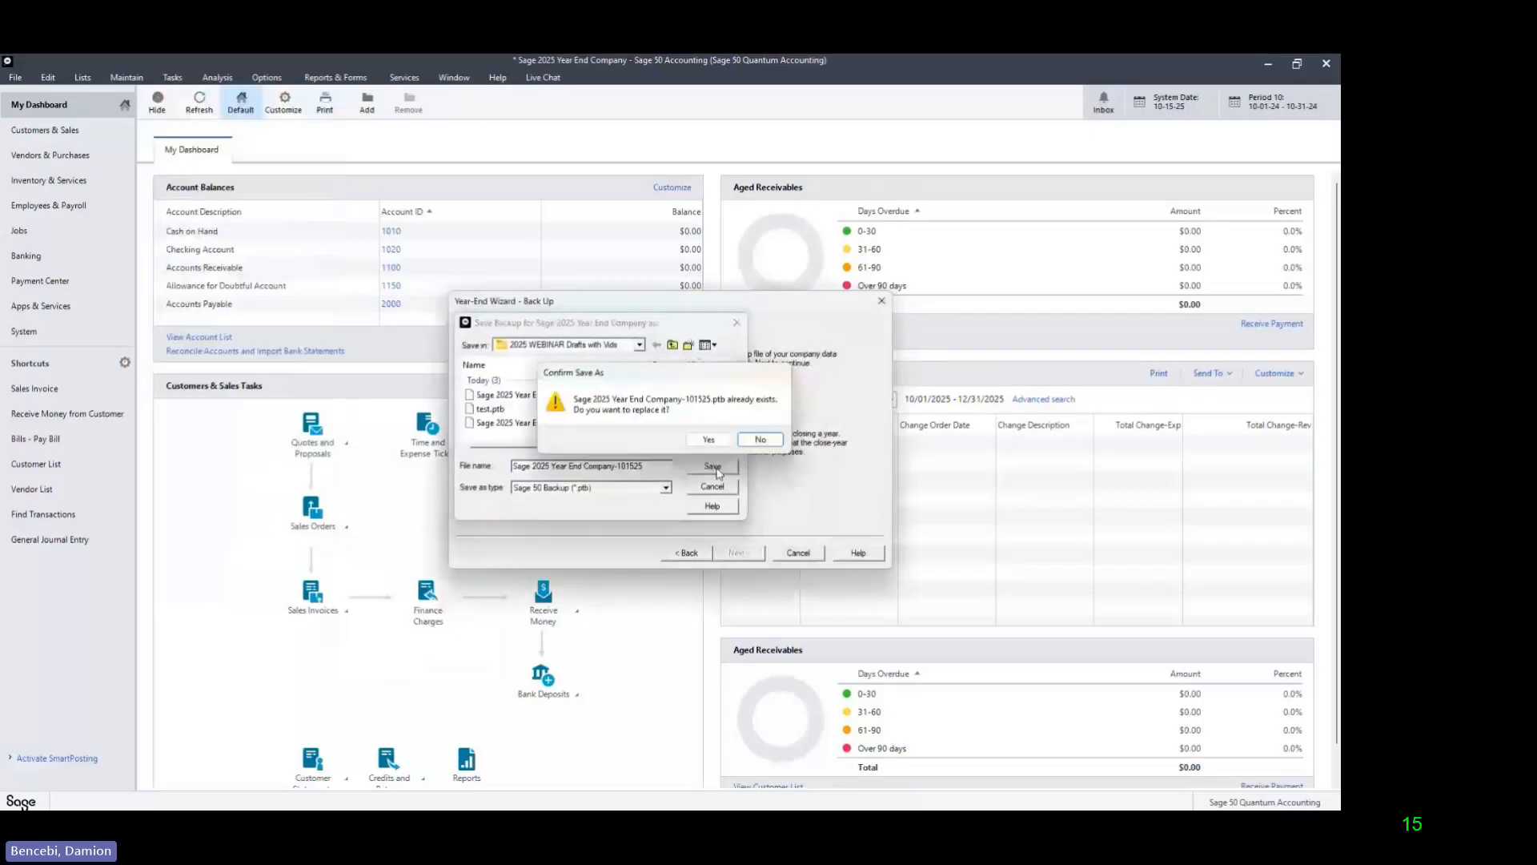
left_click(708, 439)
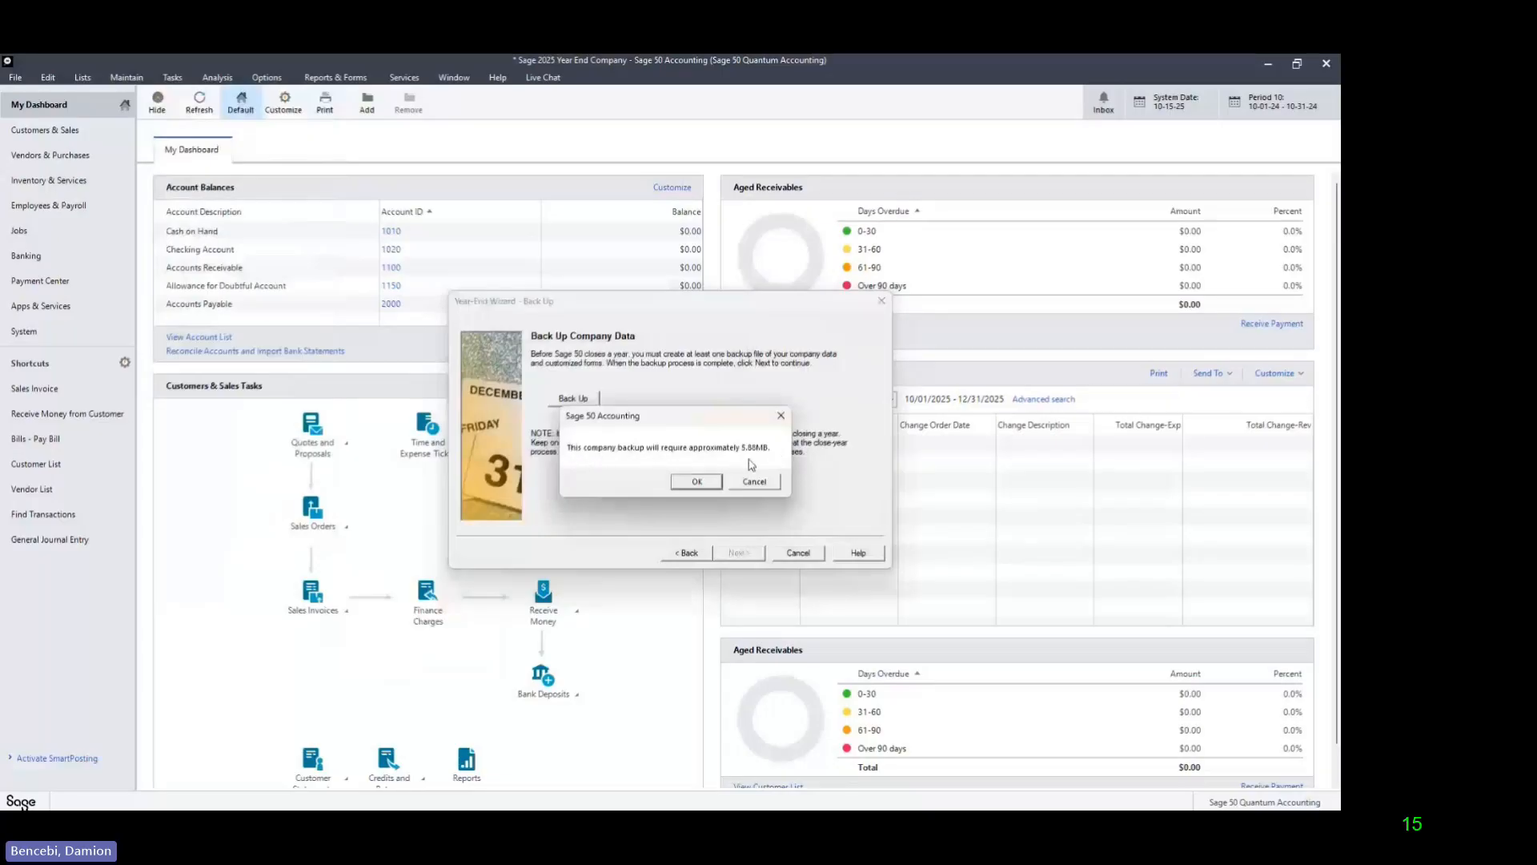
left_click(695, 484)
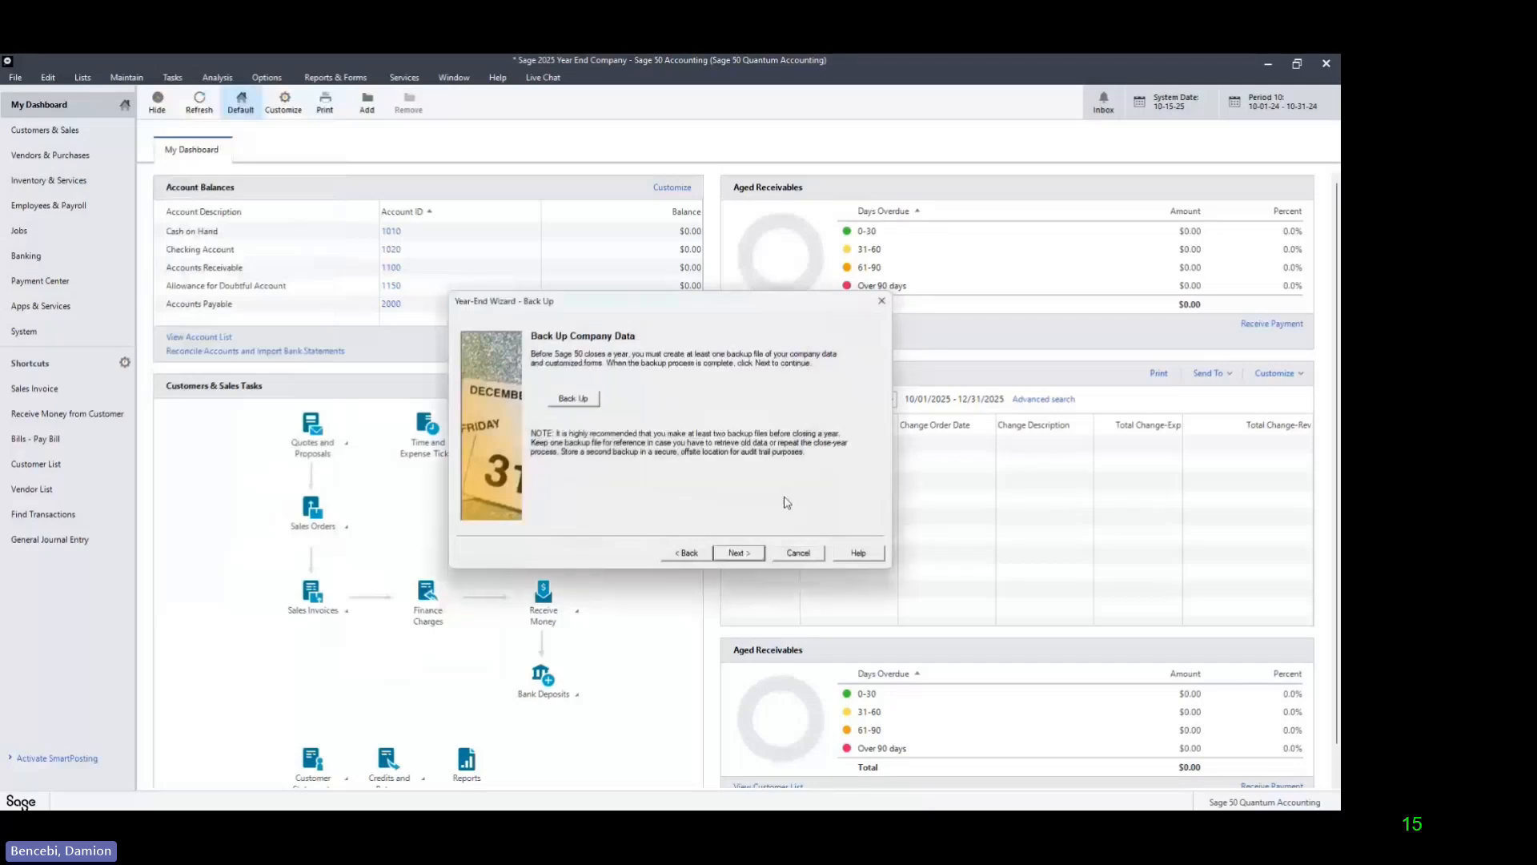
left_click(748, 557)
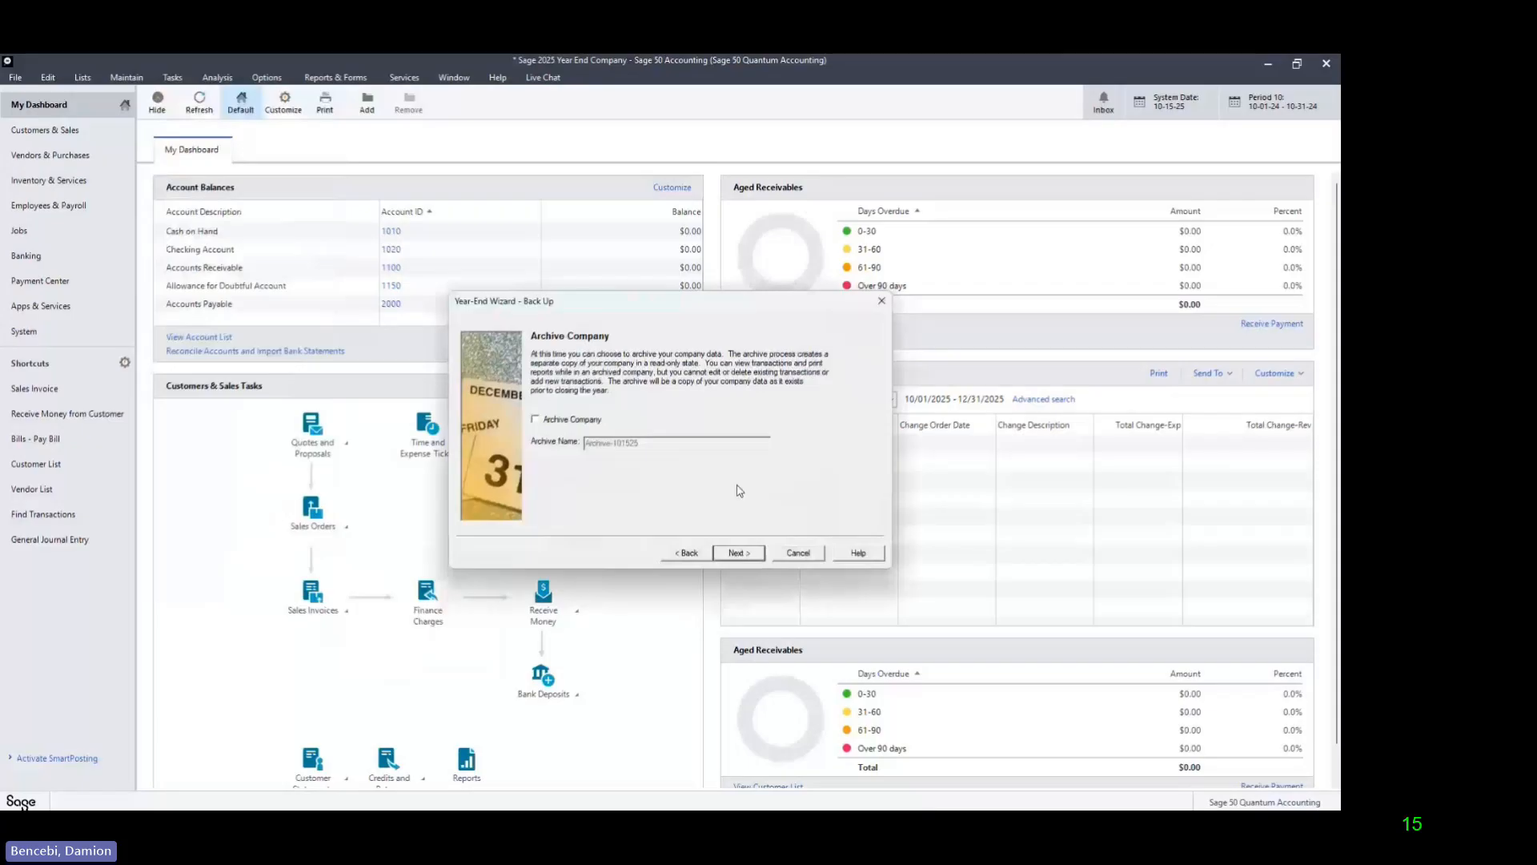
left_click(736, 552)
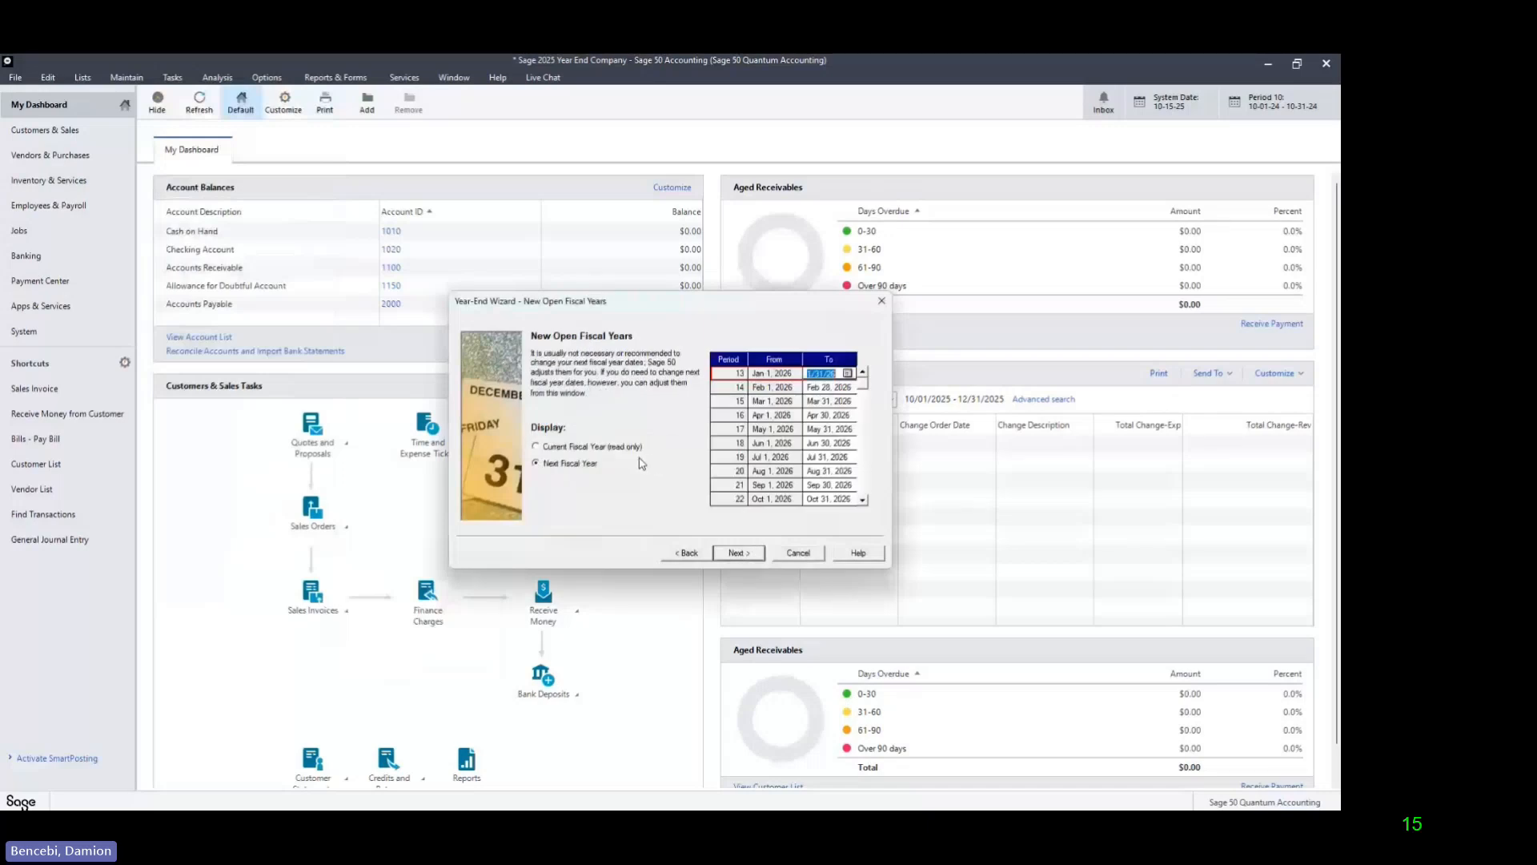
Step: Examine the start and end dates of all accounting periods in the next fiscal year
left_click(863, 502)
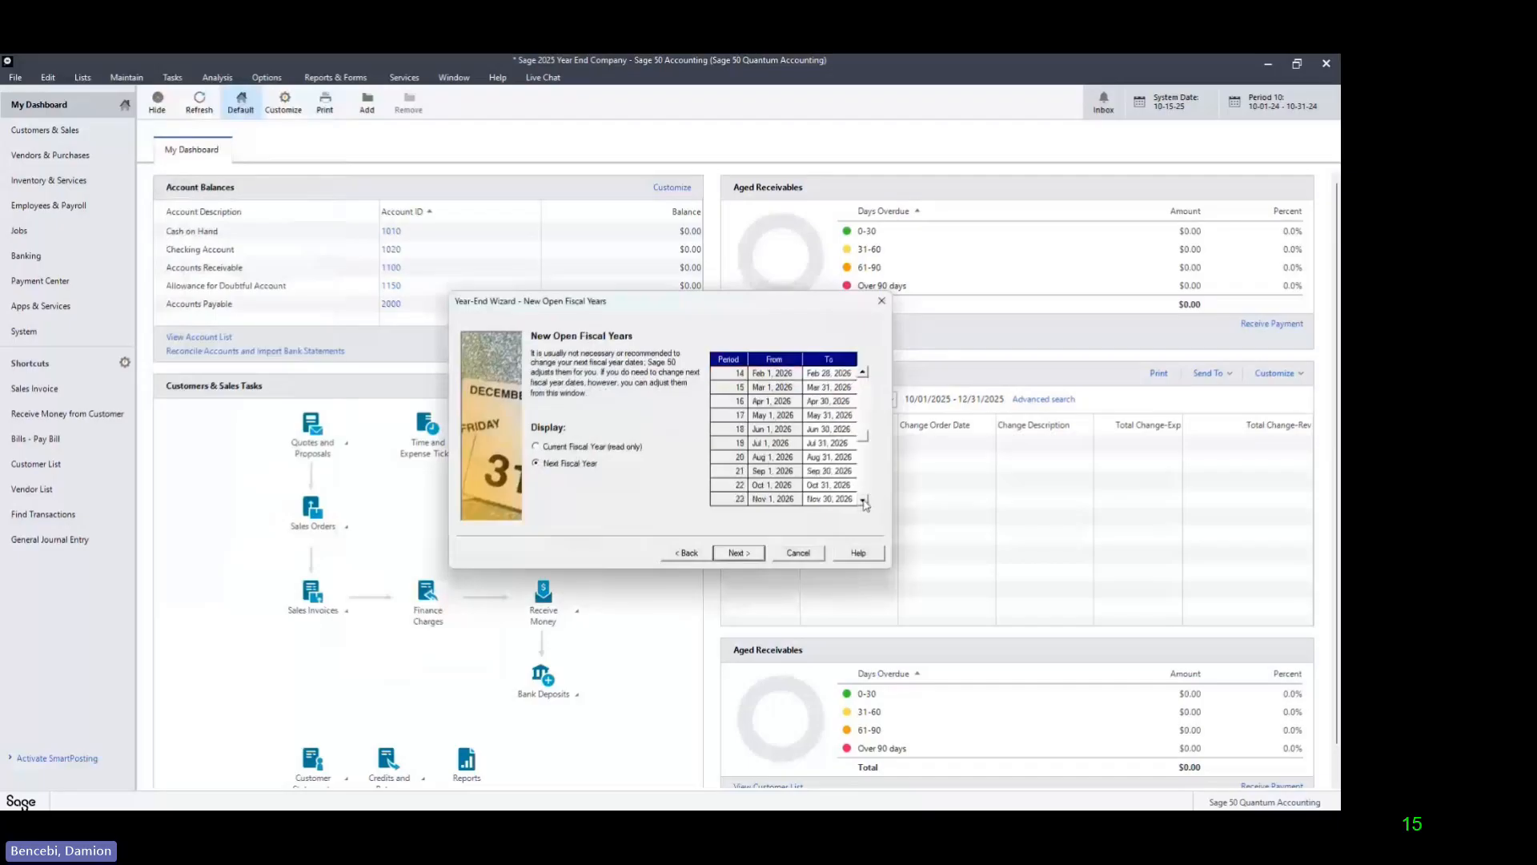
left_click(863, 501)
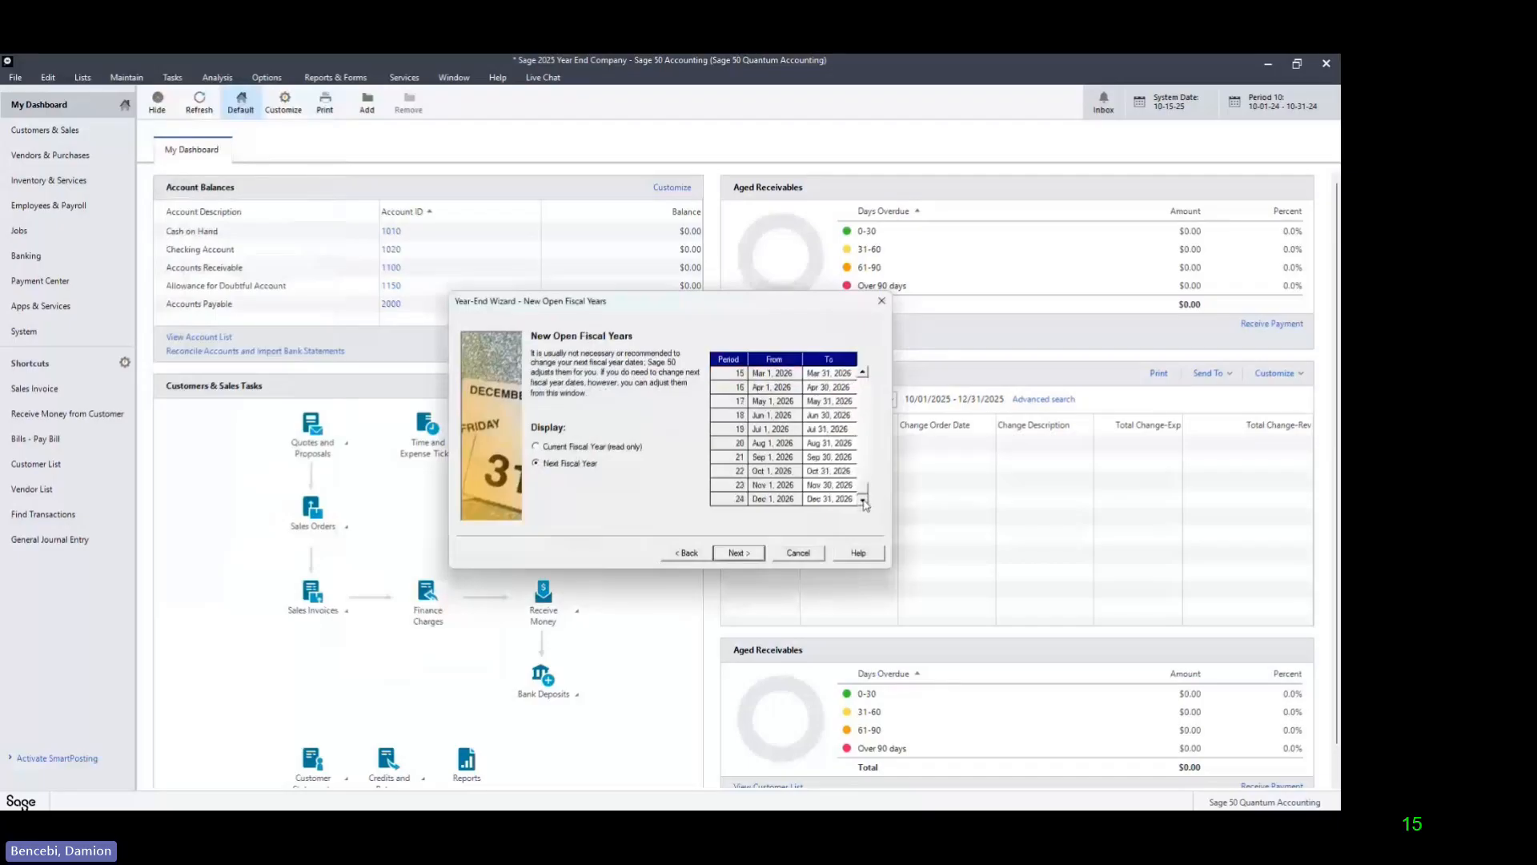
left_click_drag(864, 485, 873, 380)
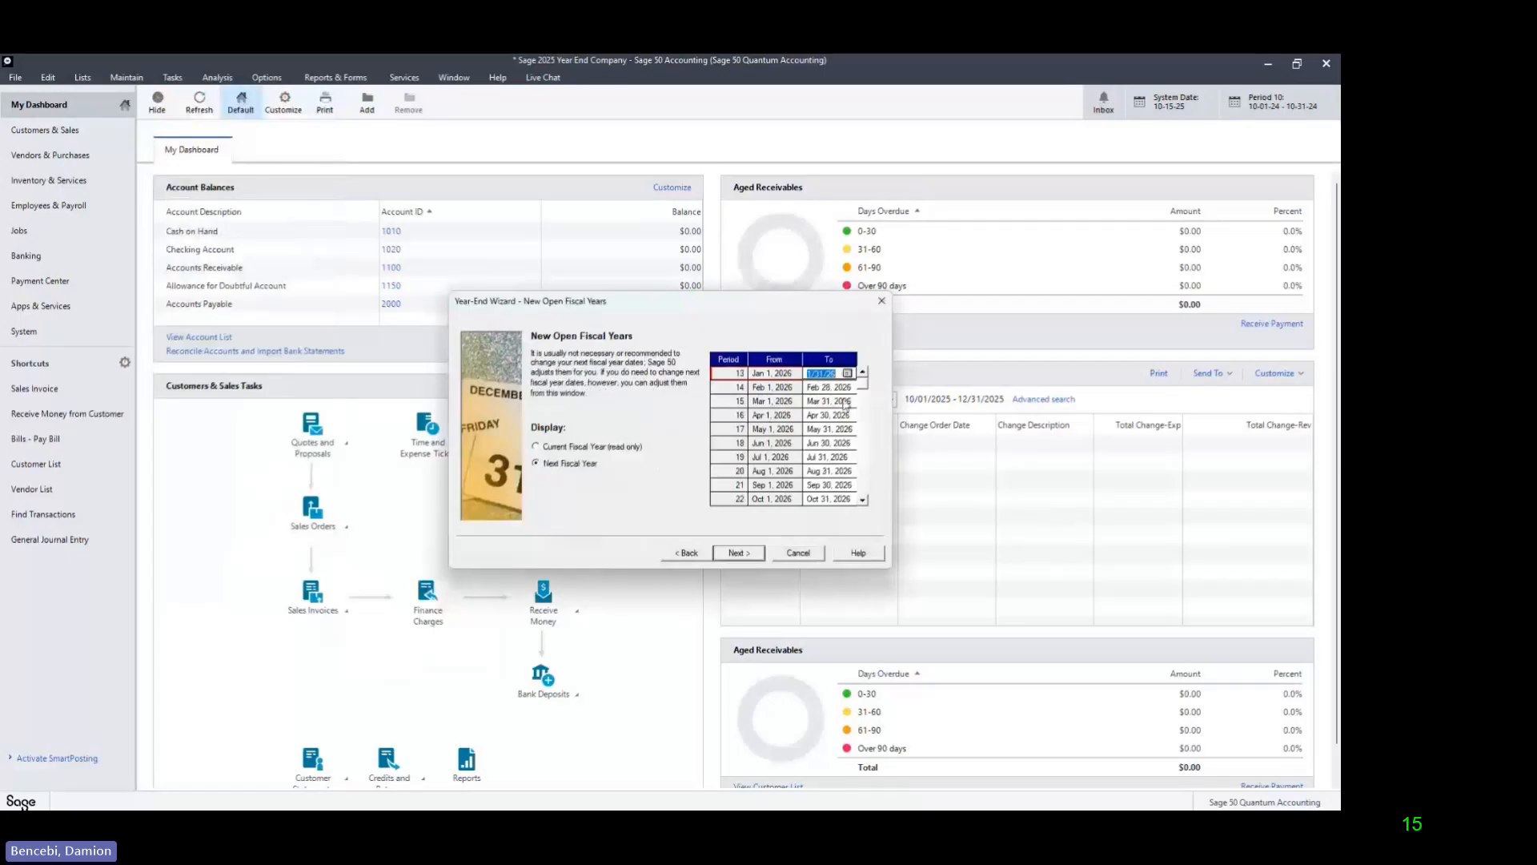
left_click(863, 501)
left_click(863, 501)
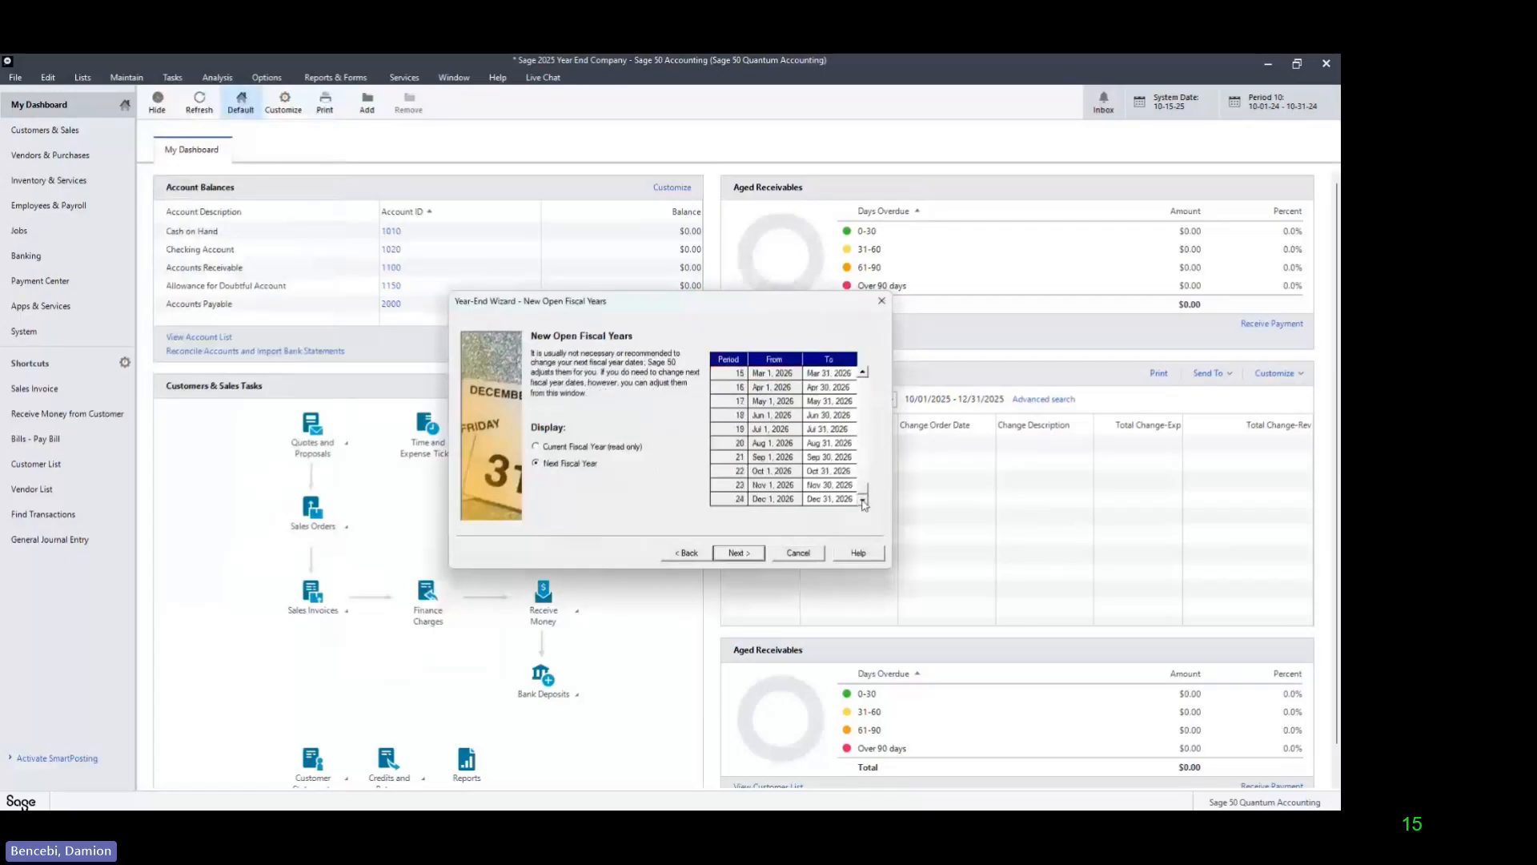
left_click(826, 430)
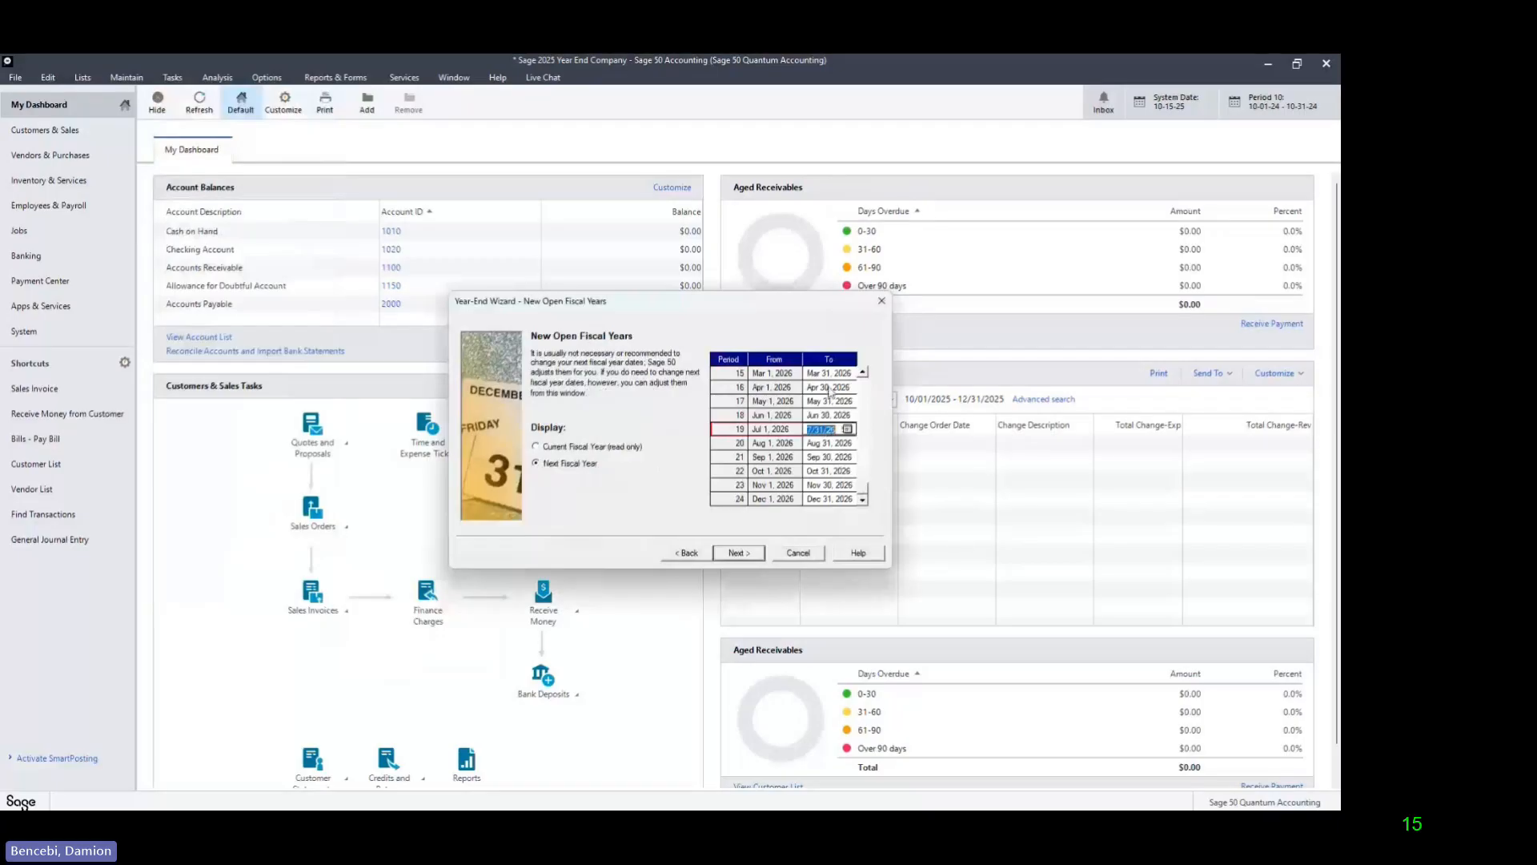
left_click(829, 389)
left_click(863, 372)
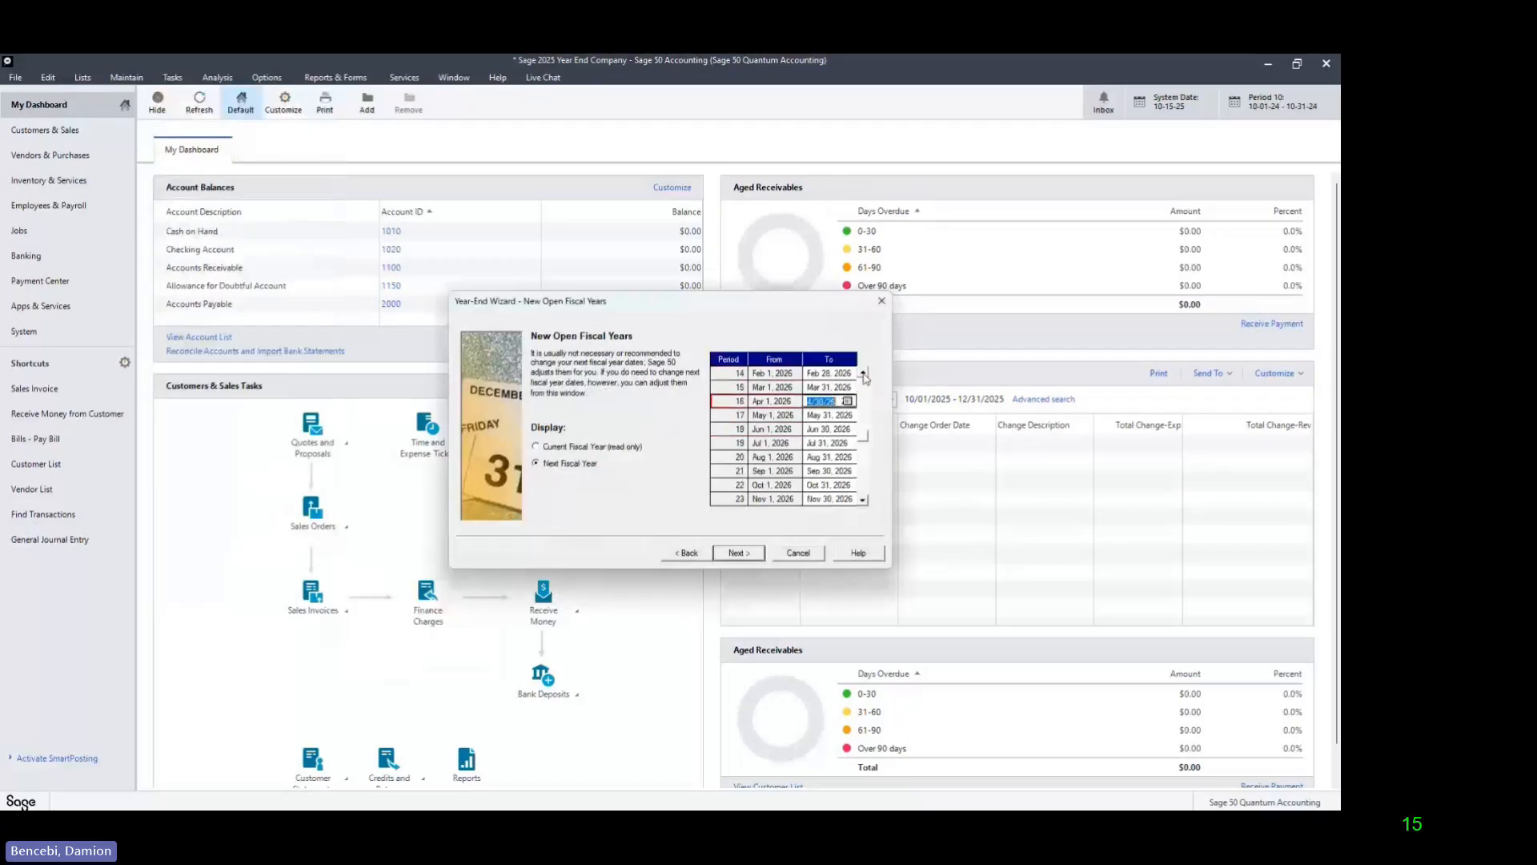
left_click(863, 372)
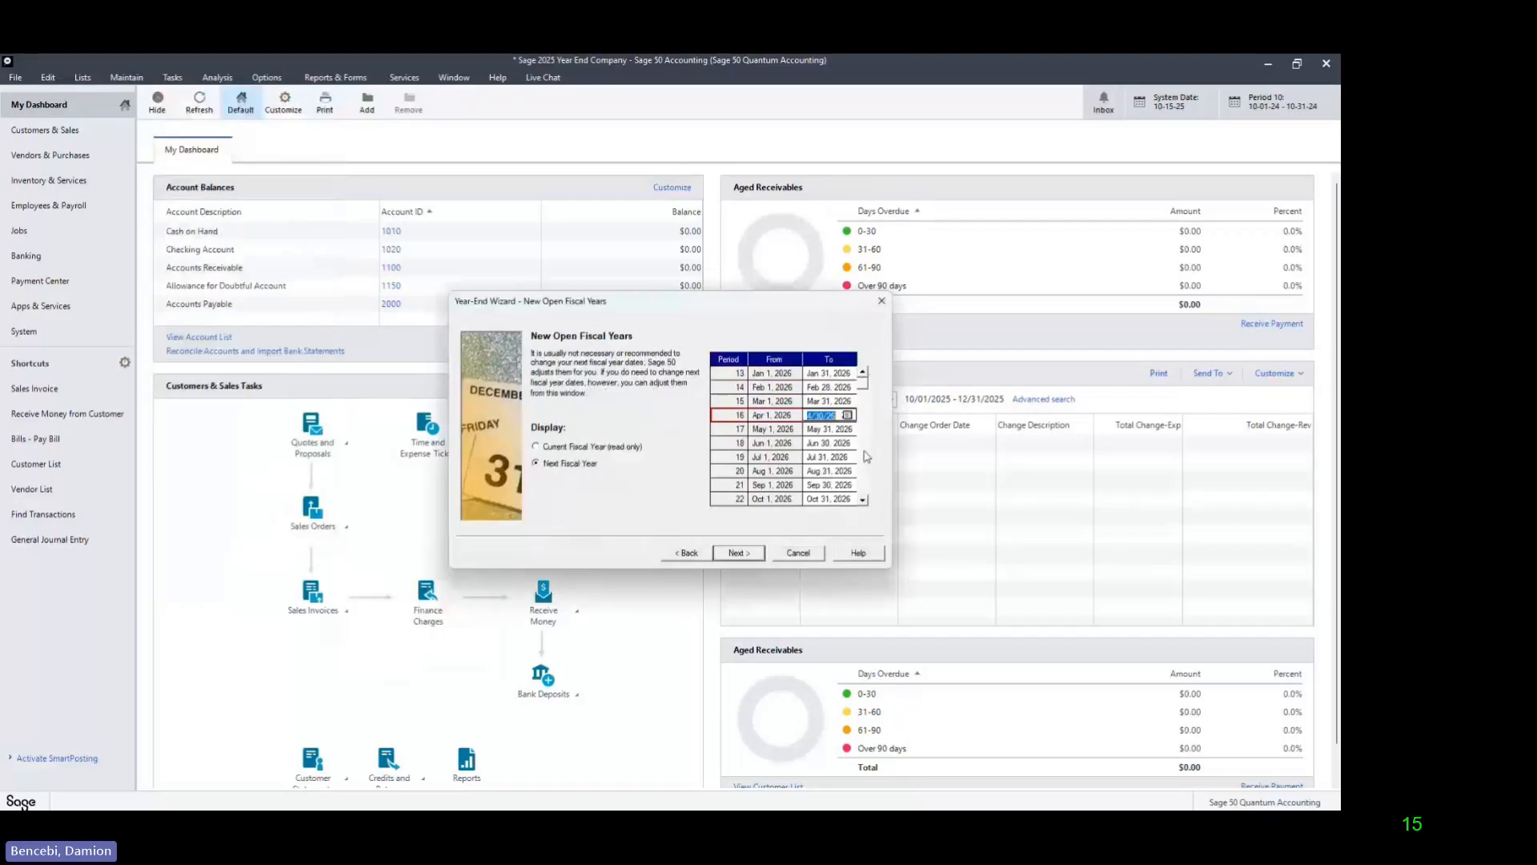
scroll(866, 456, "down", 1)
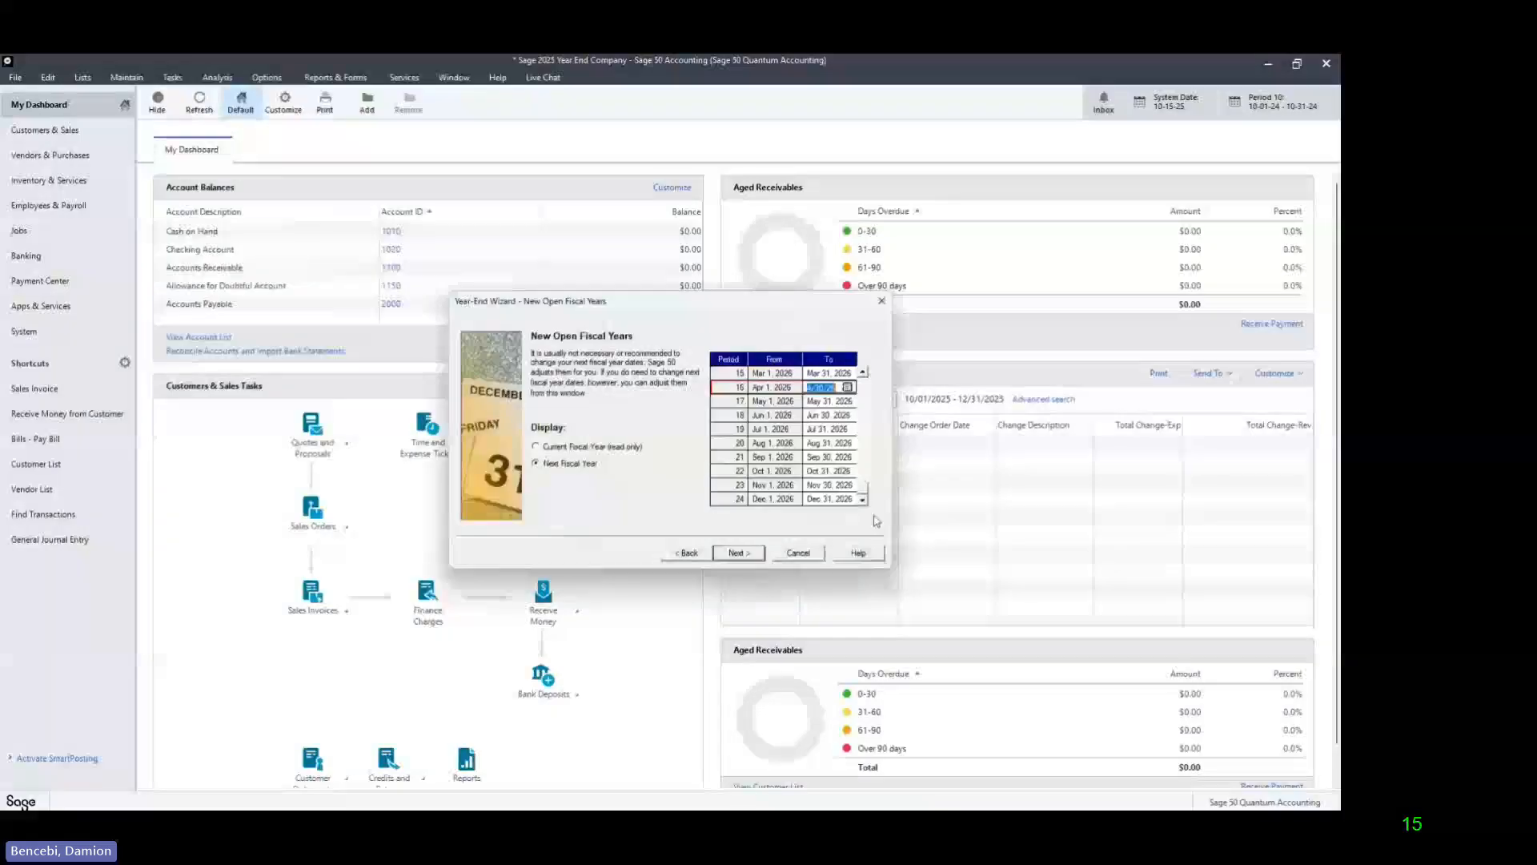
scroll(867, 393, "up", 1)
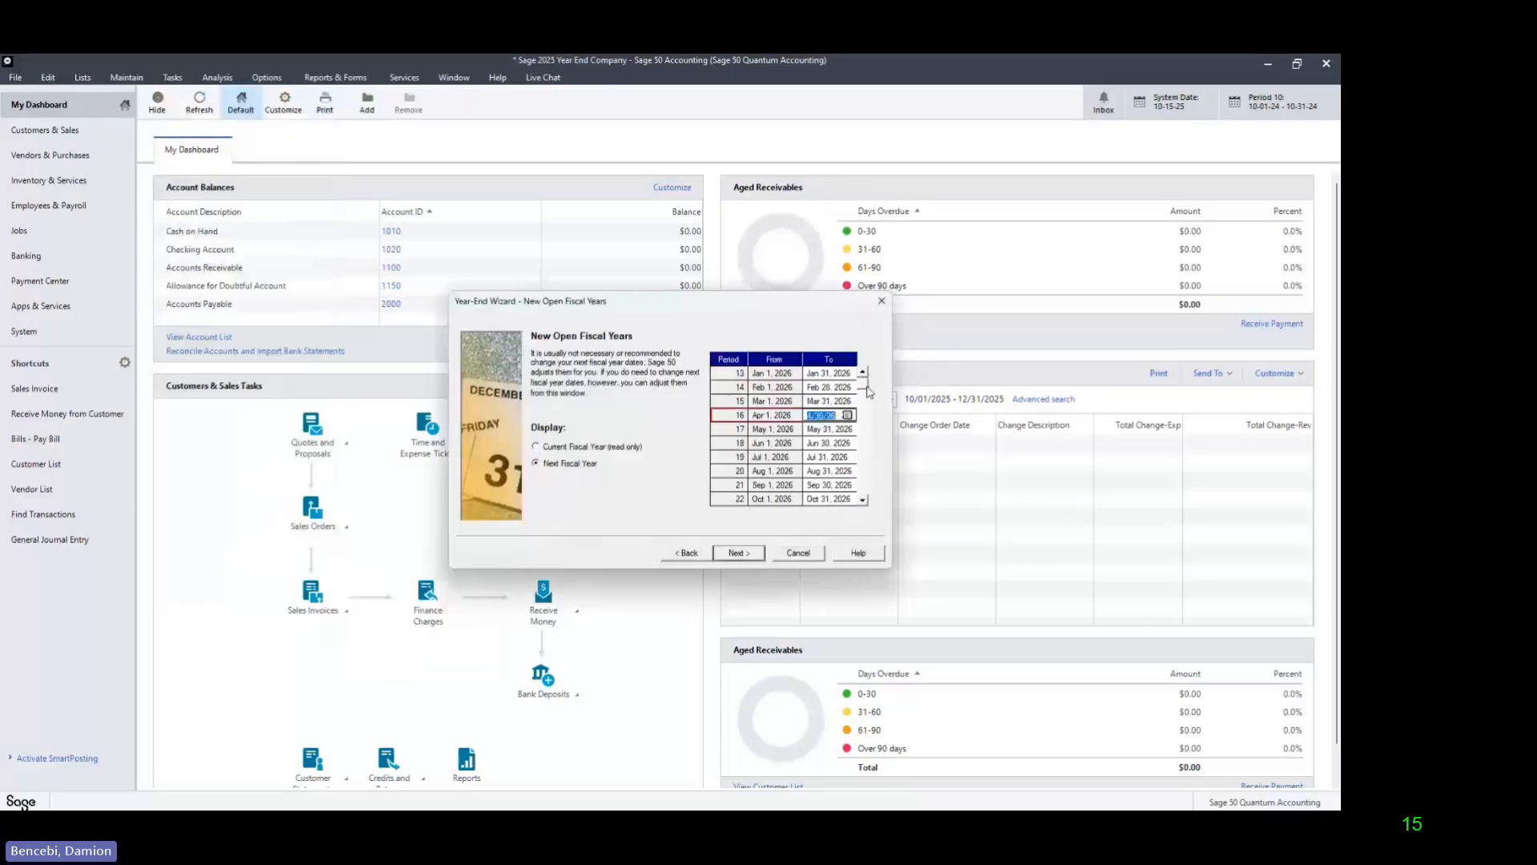
left_click(863, 500)
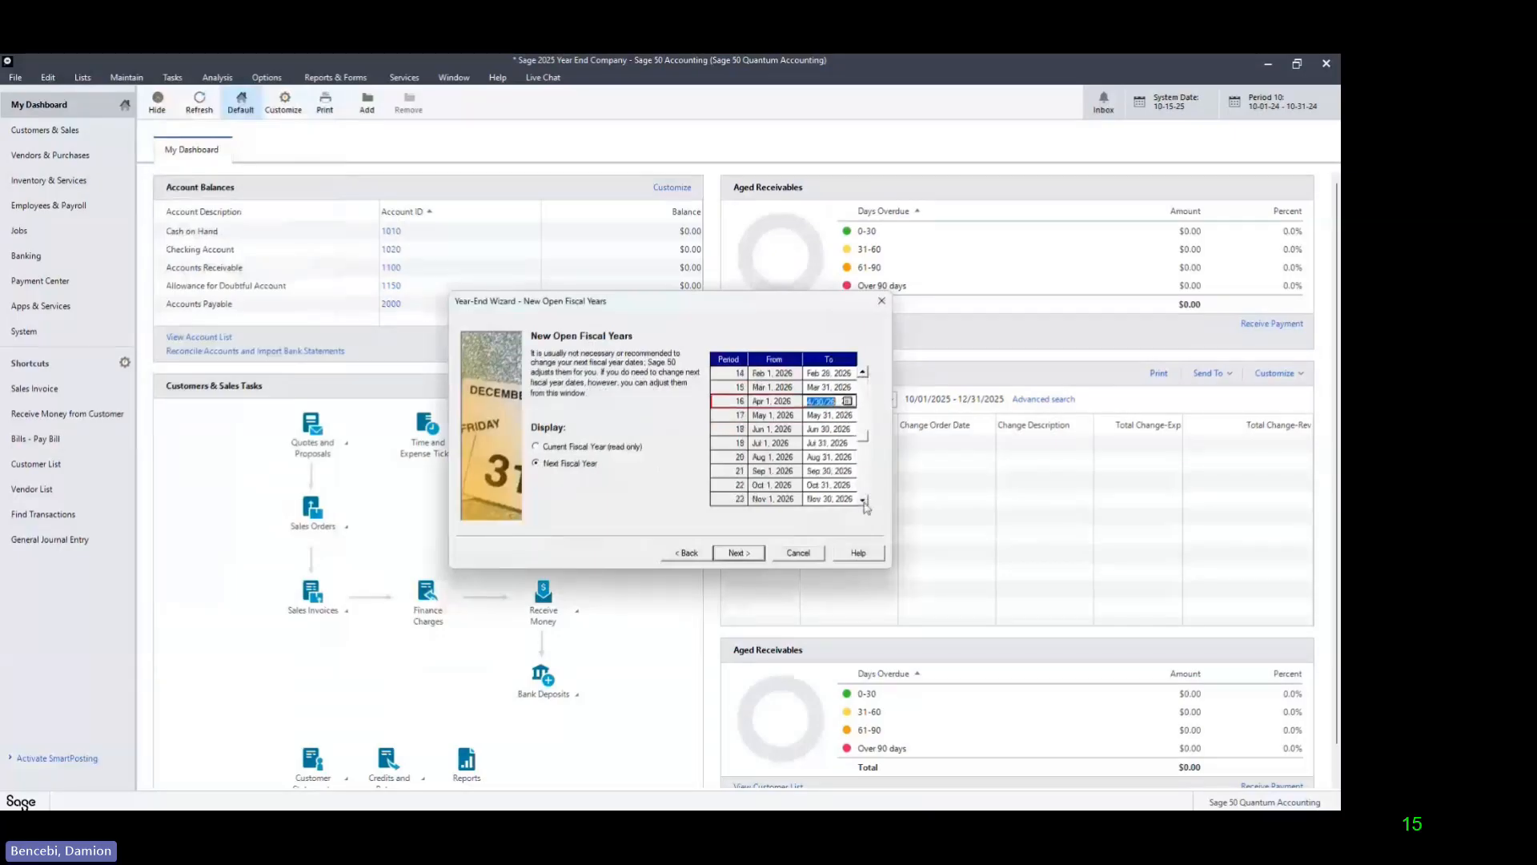
left_click(863, 501)
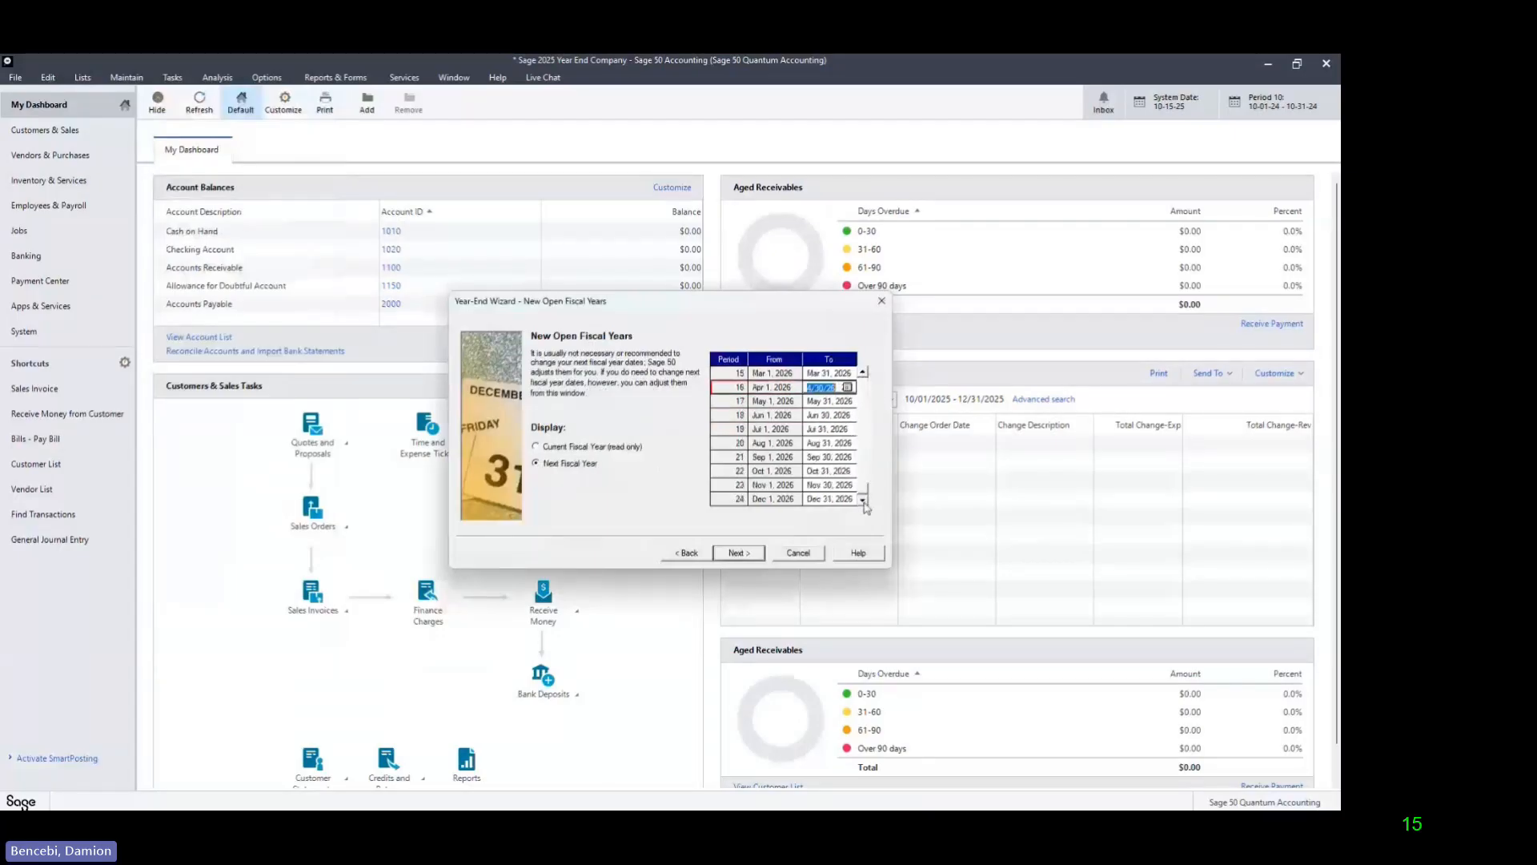
Step: Accept the new fiscal year dates, confirm the year-end close, turn off Run Data Verification, and run the close through to the wizard's end
left_click(754, 557)
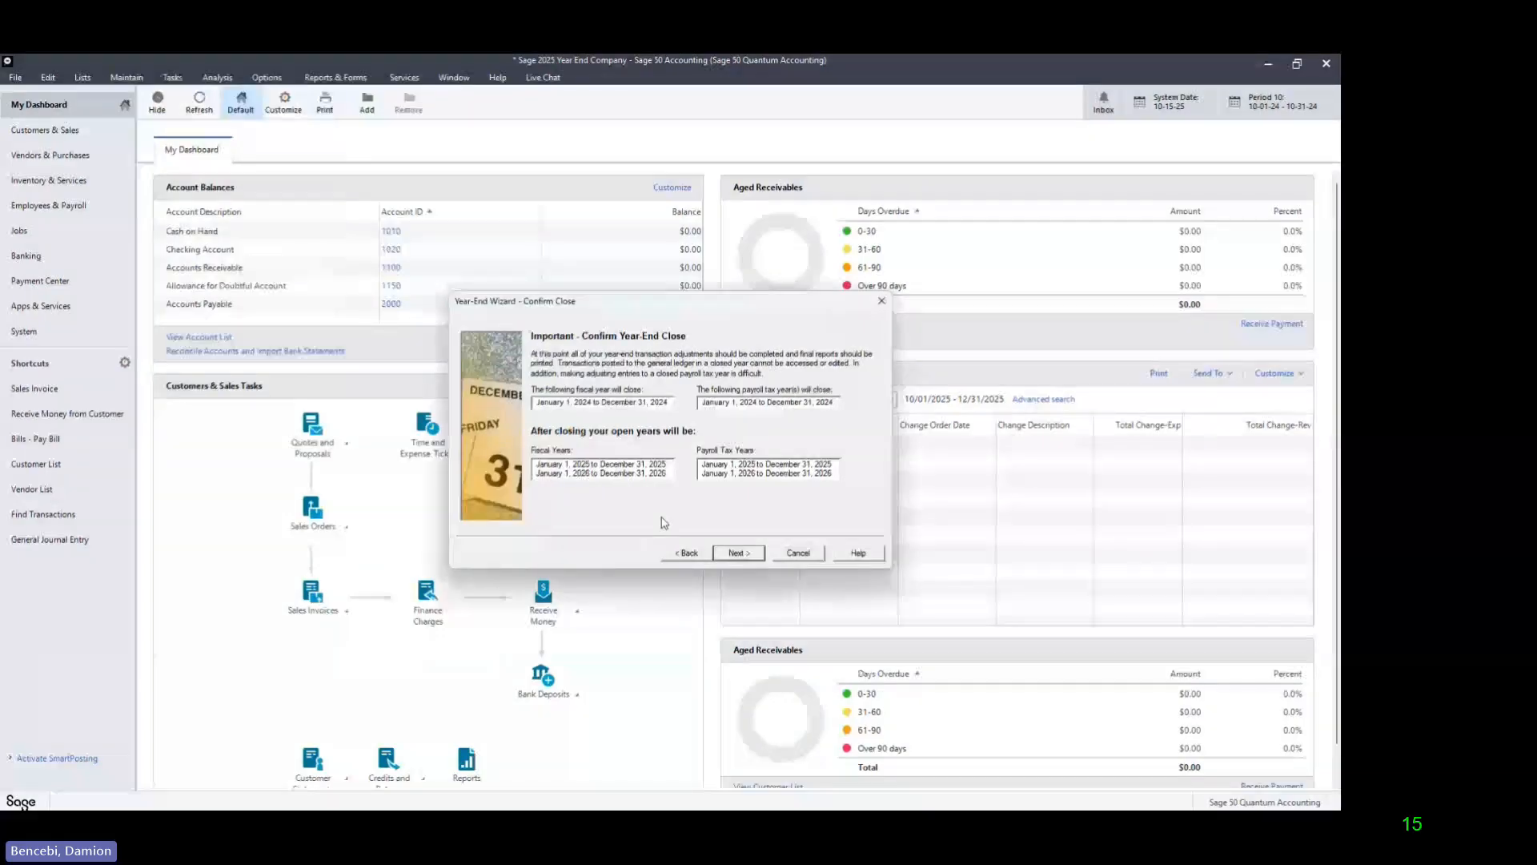
left_click(737, 553)
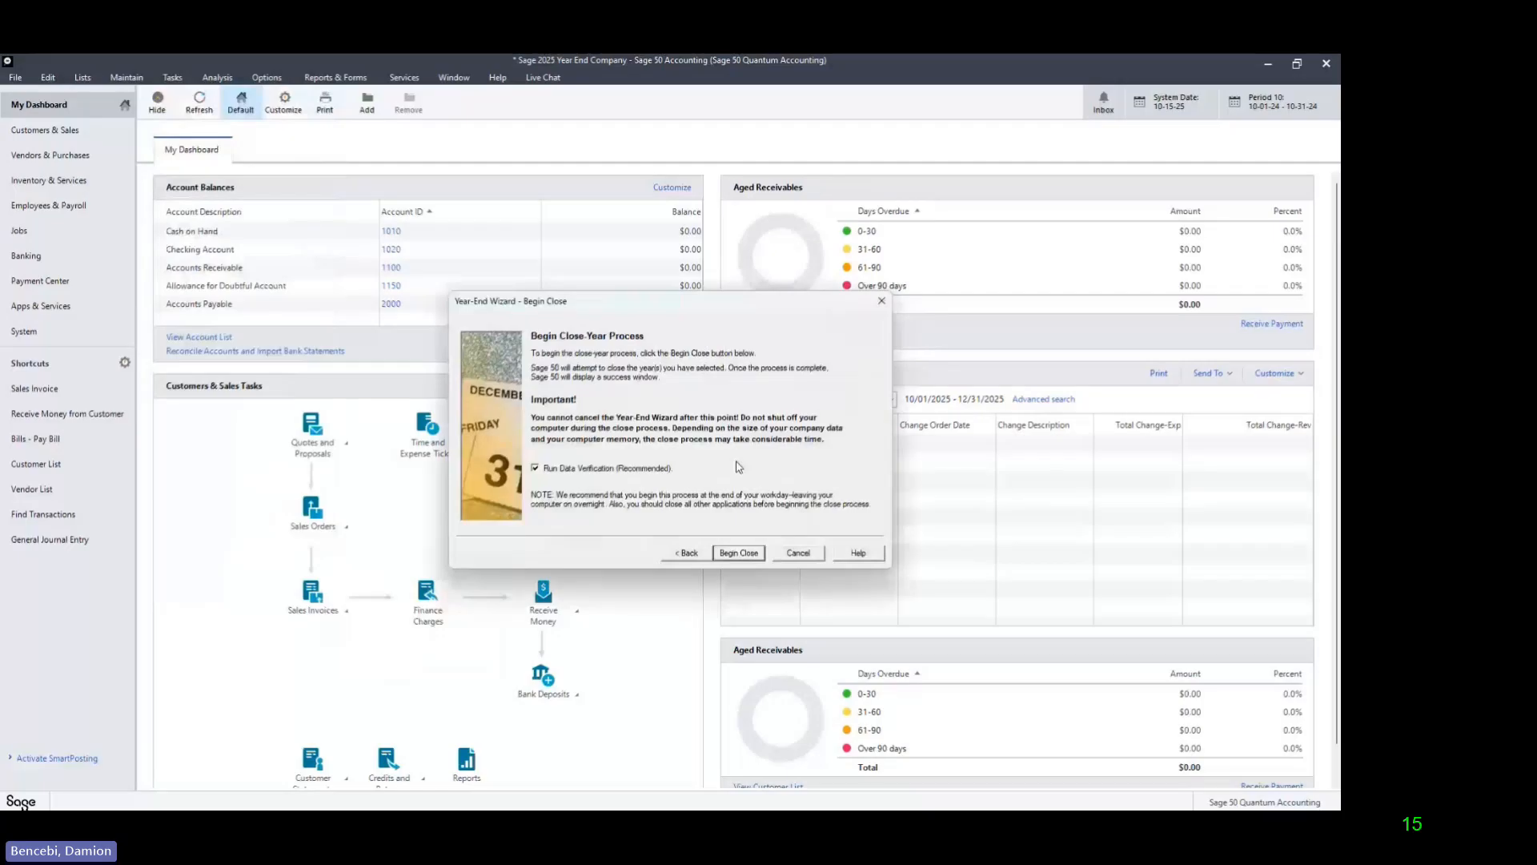
left_click(542, 470)
left_click(749, 555)
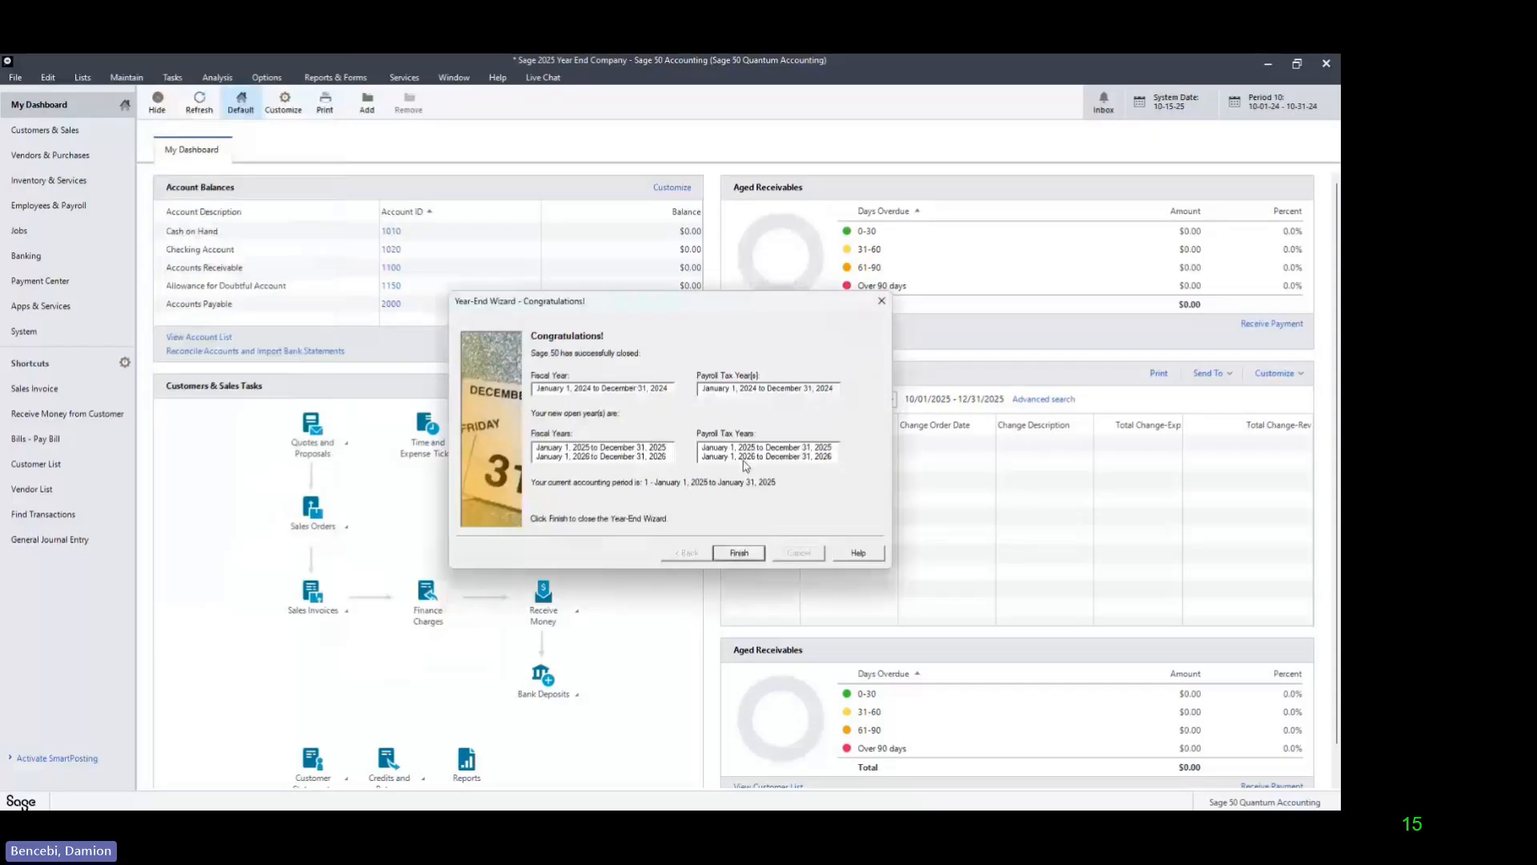
left_click(739, 553)
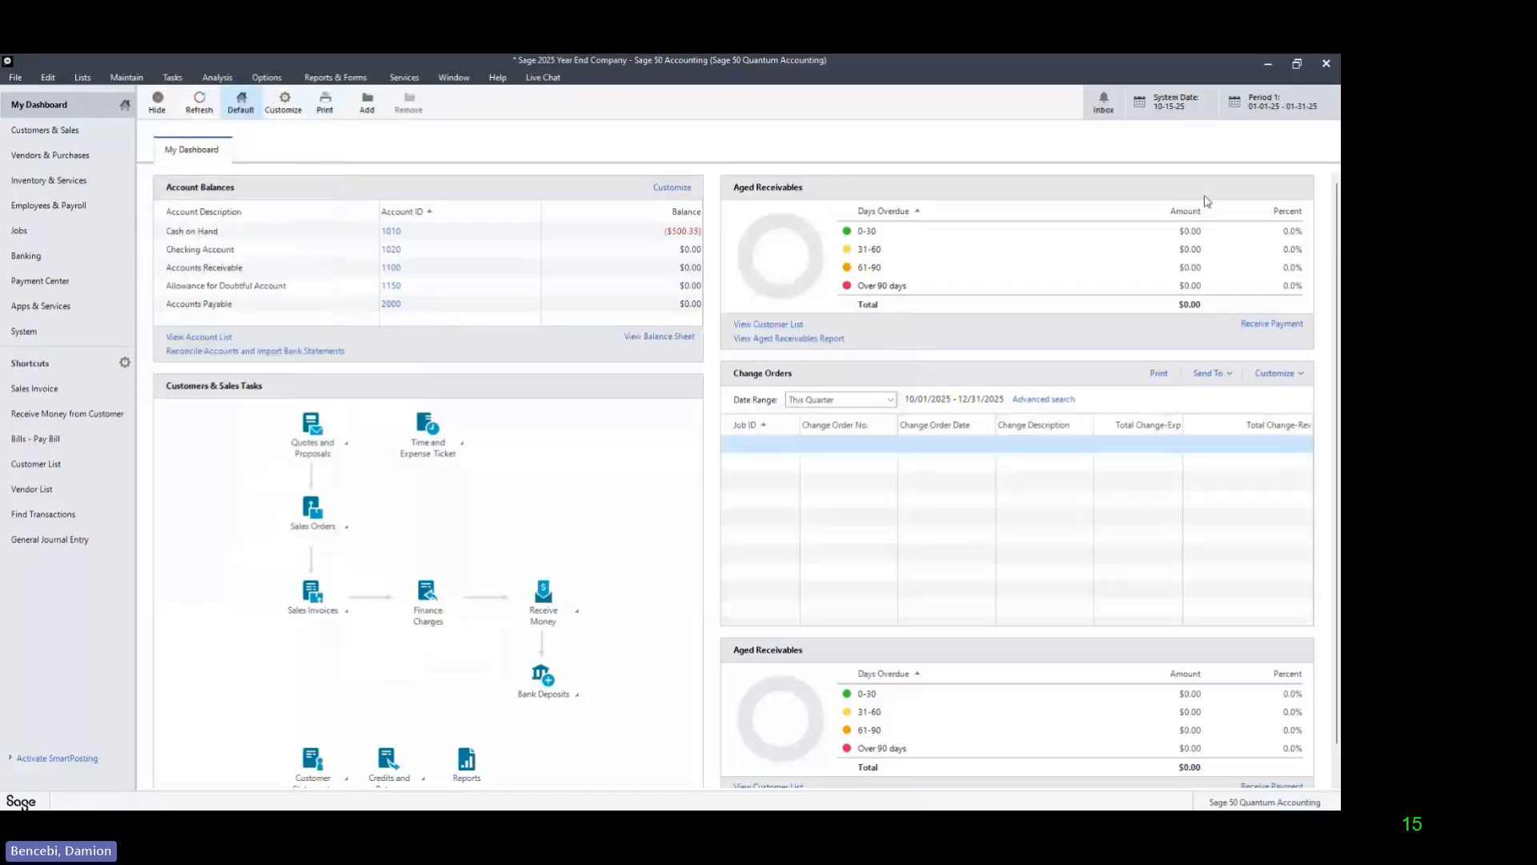
Step: Change the current accounting period to period 13, Jan 01, 2026 to Jan 31, 2026
left_click(1279, 100)
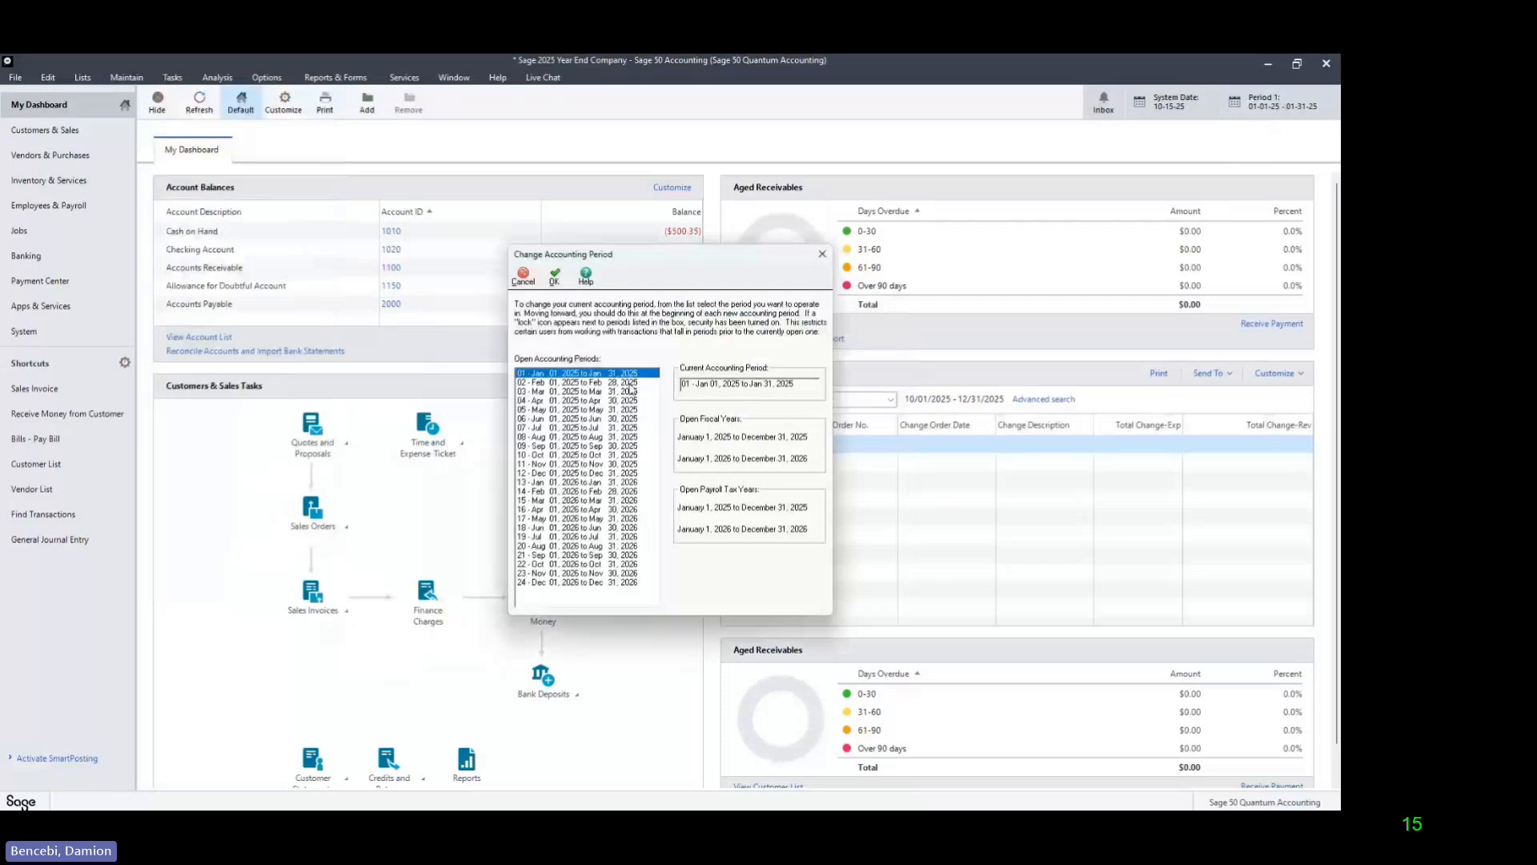
left_click(617, 483)
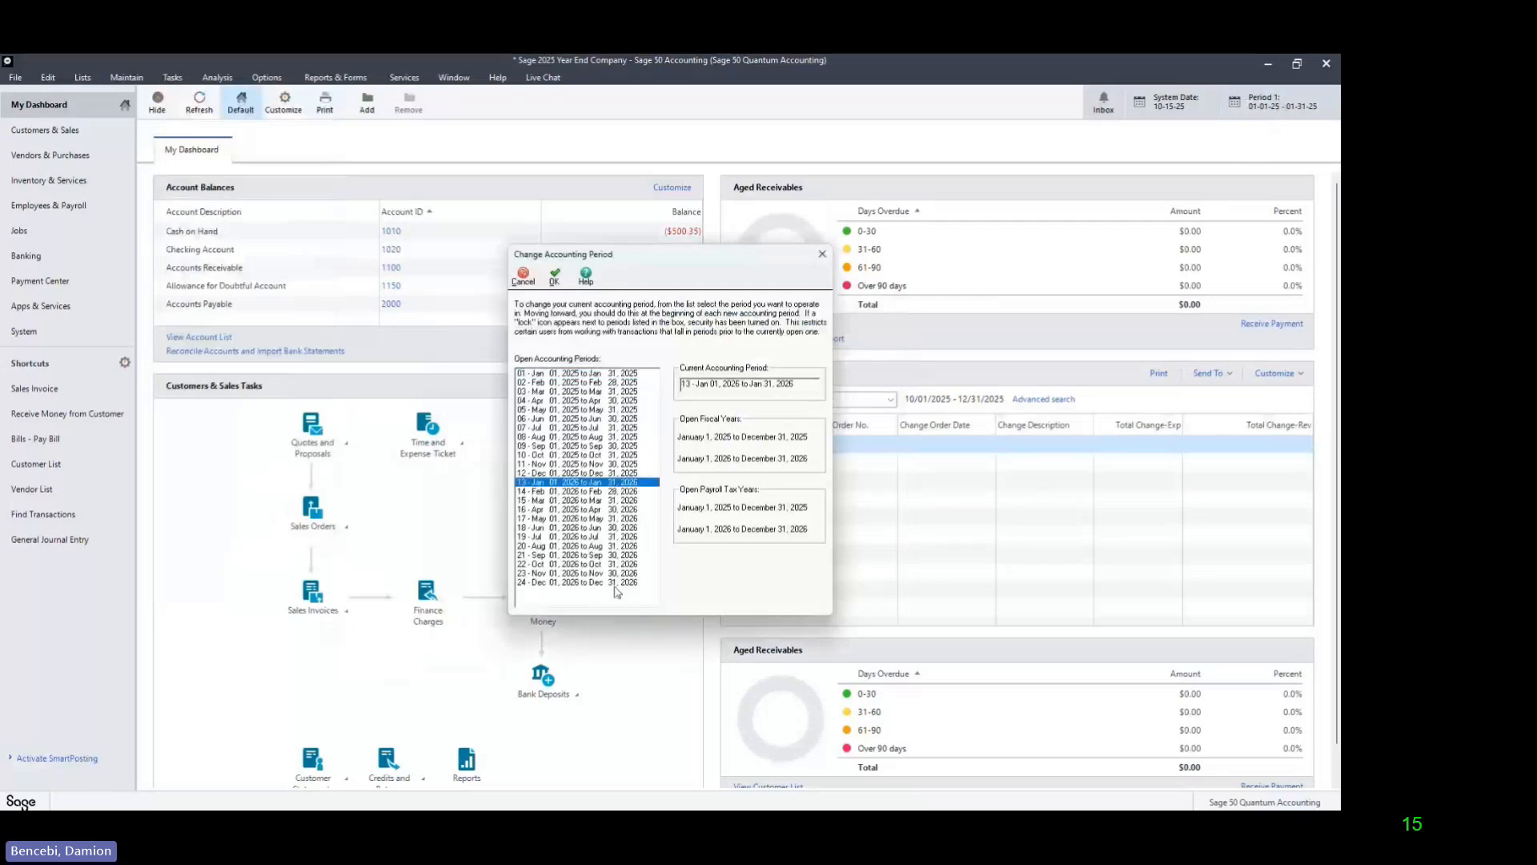
left_click(554, 277)
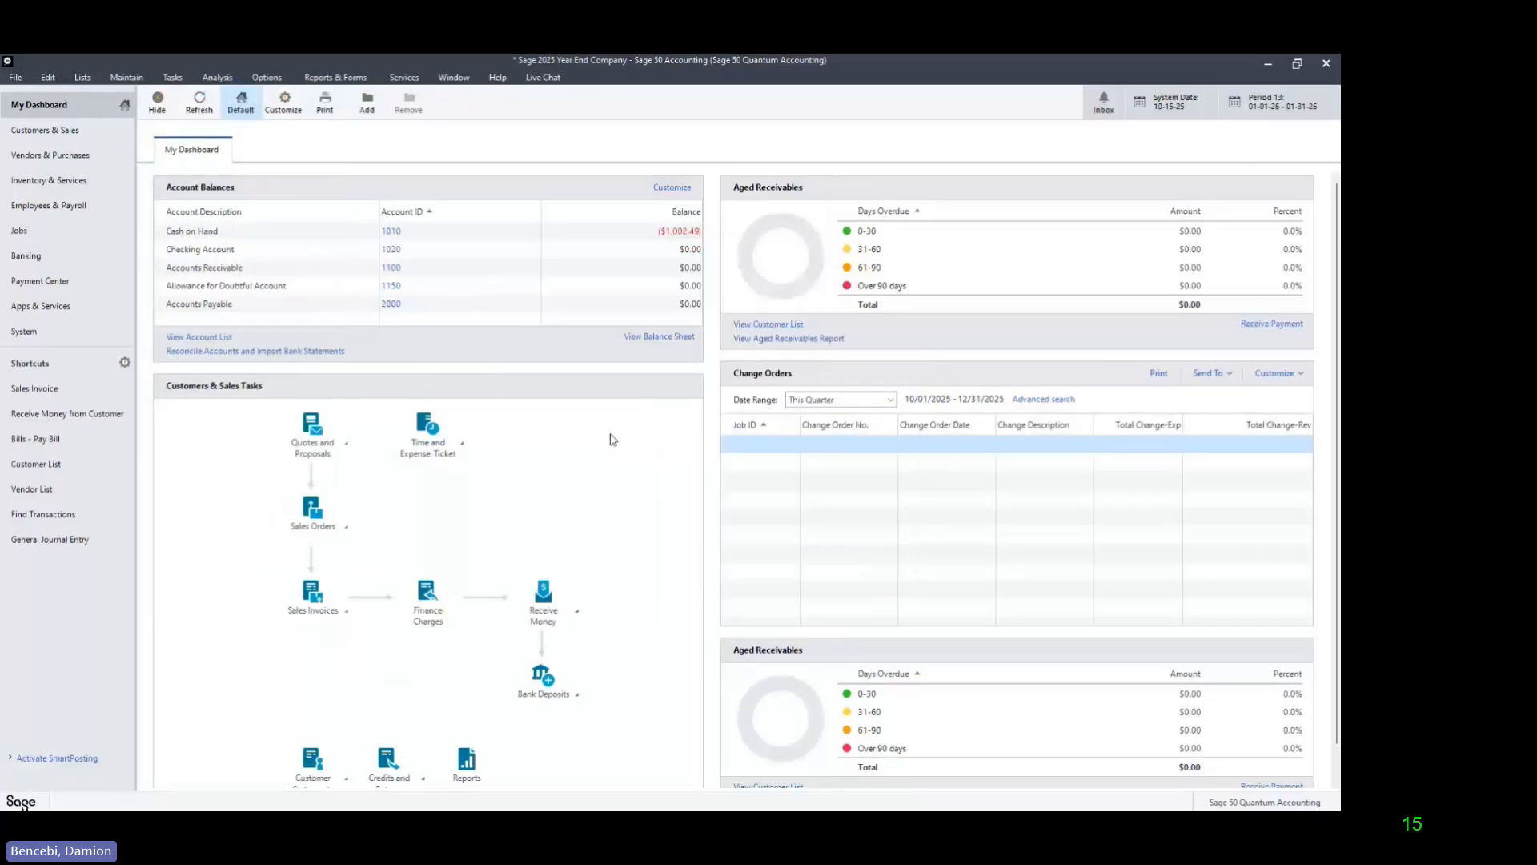